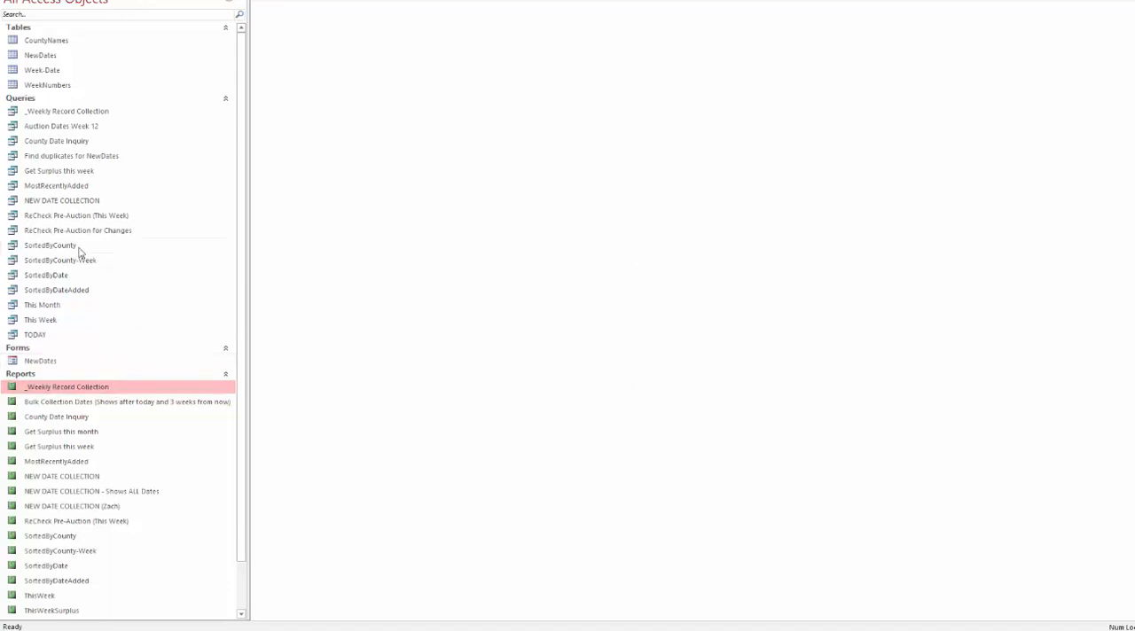
Open the _Weekly Record Collection report and select the sale date of its Volusia entry.
scroll(147, 368, down, 1)
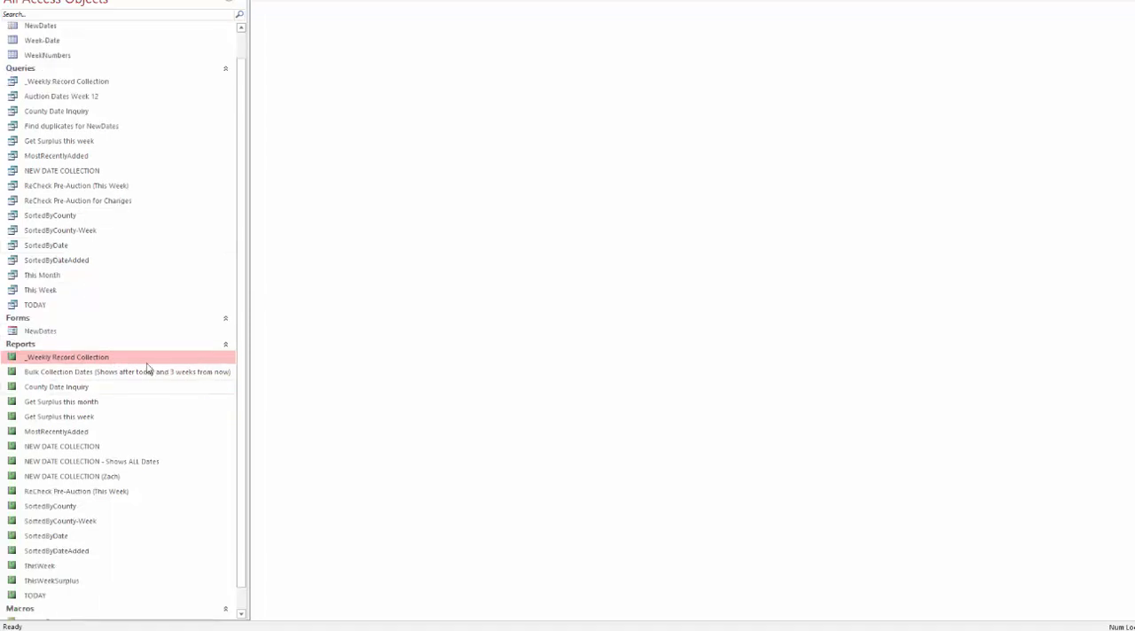
double_click(92, 360)
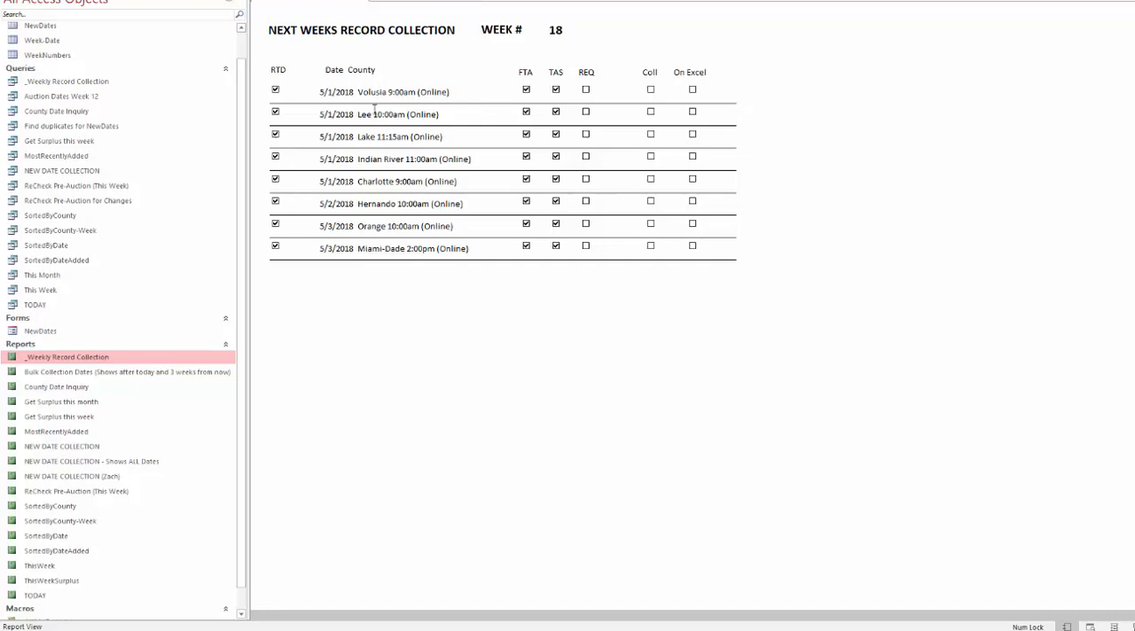
click(319, 91)
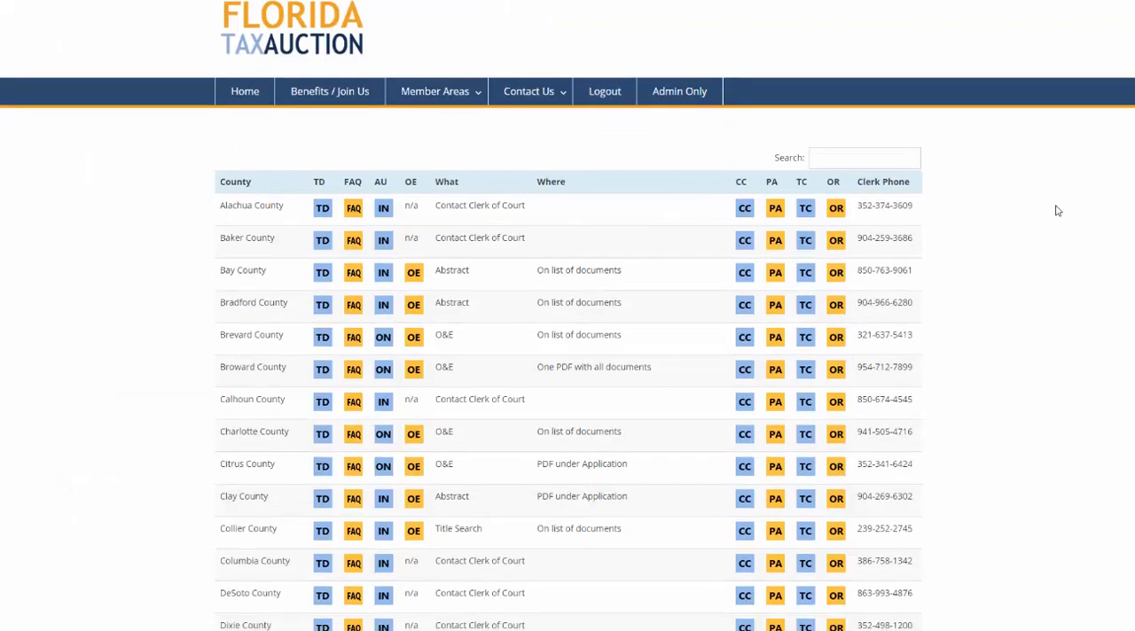
Switch to the Florida Tax Auction county list in the browser and open Volusia County's TD link.
scroll(1057, 211, down, 1)
scroll(1057, 211, down, 1)
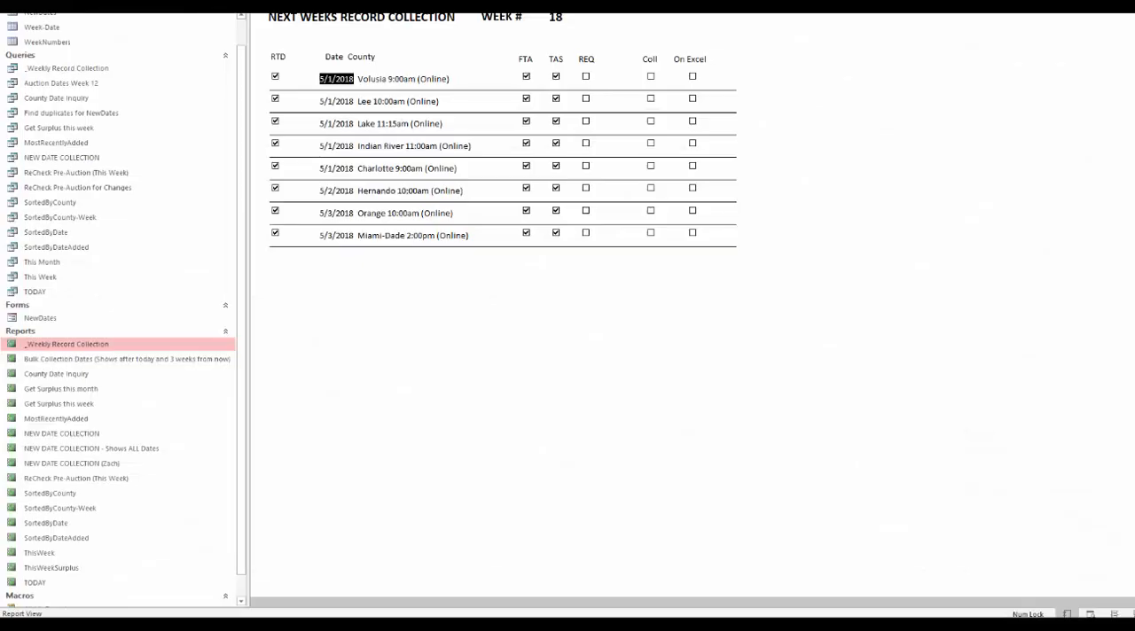
click(387, 79)
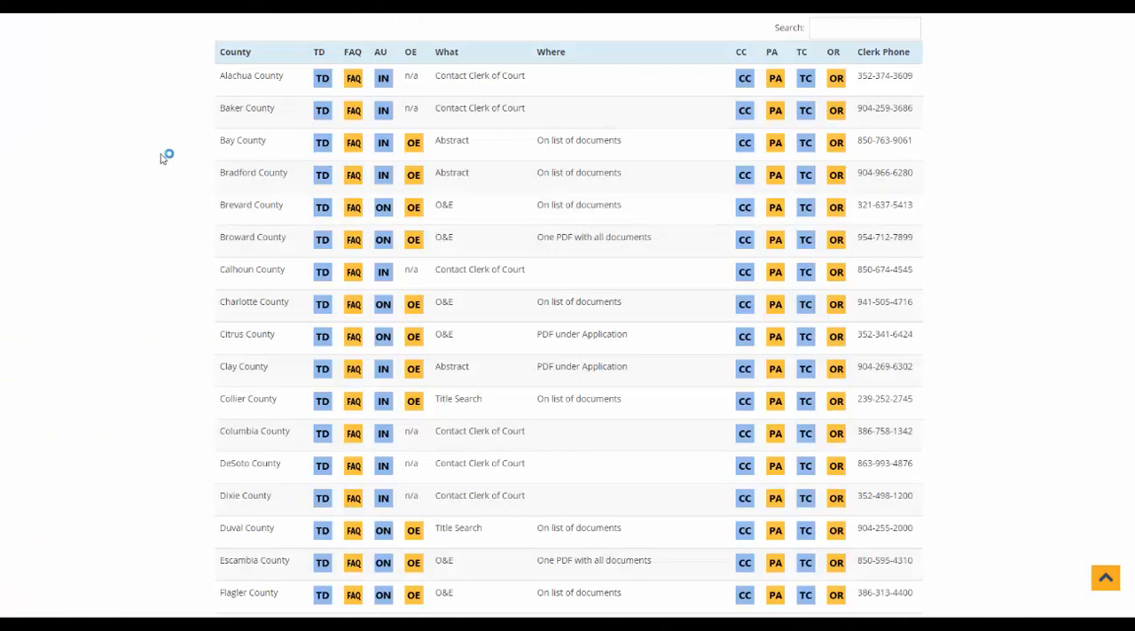
scroll(166, 162, down, 3)
scroll(166, 162, down, 10)
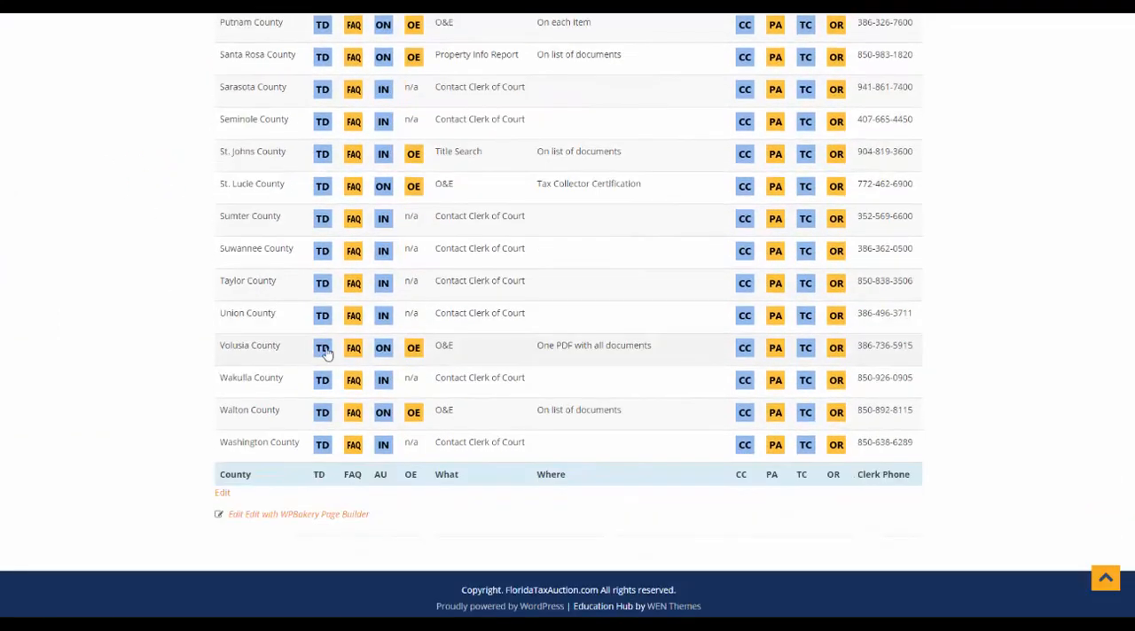
click(322, 348)
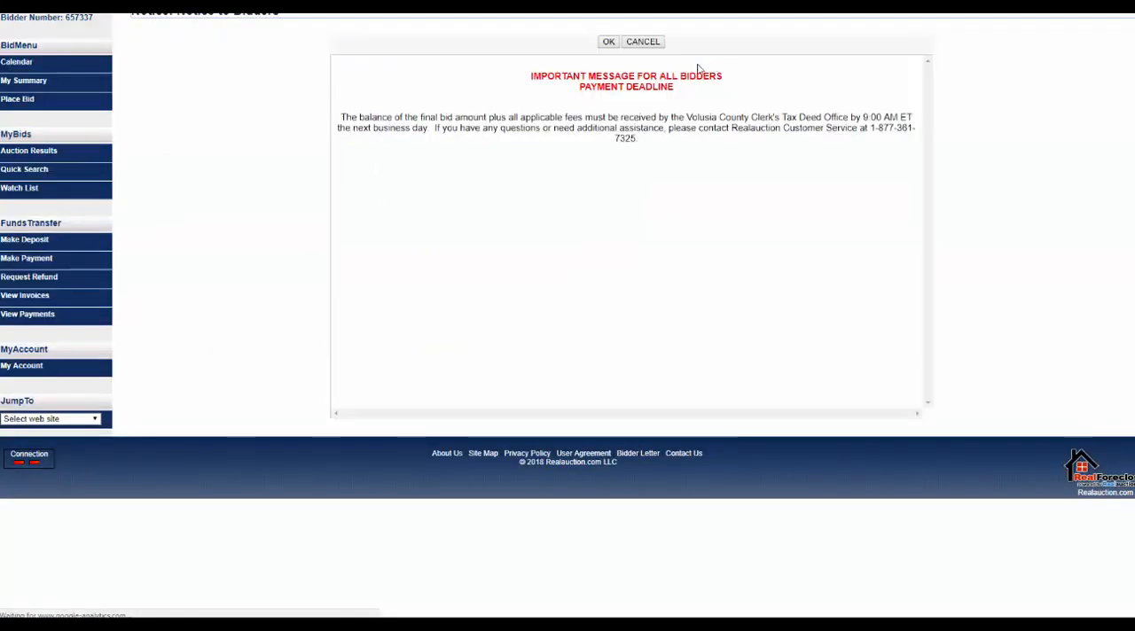
Accept the bidder notices and open the search form of the Quick Search report.
click(607, 43)
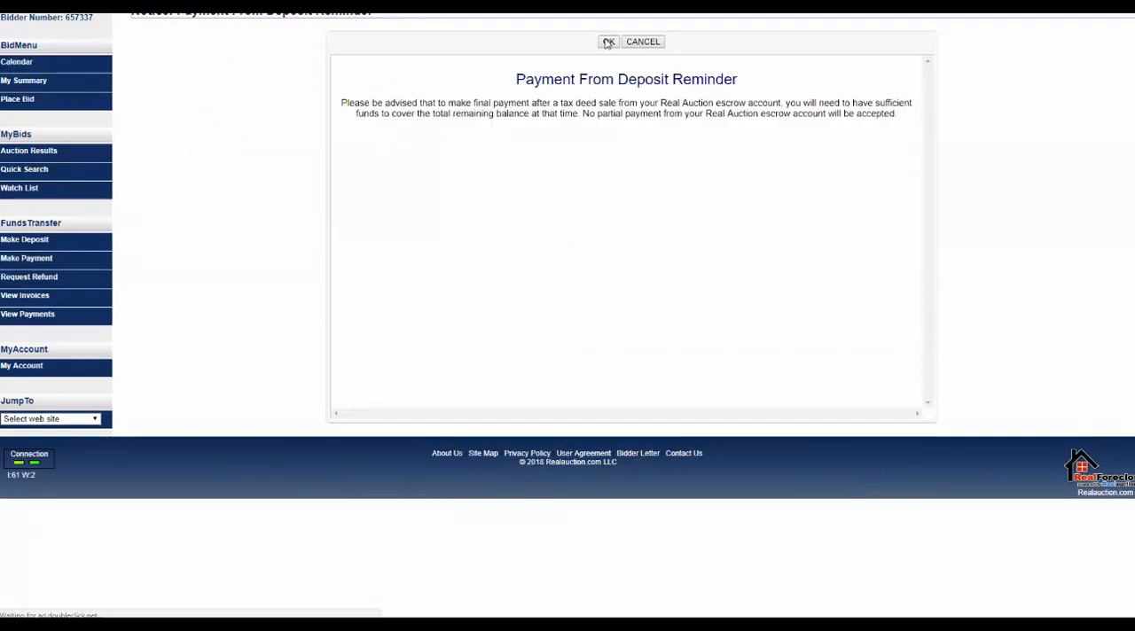
click(607, 43)
click(26, 62)
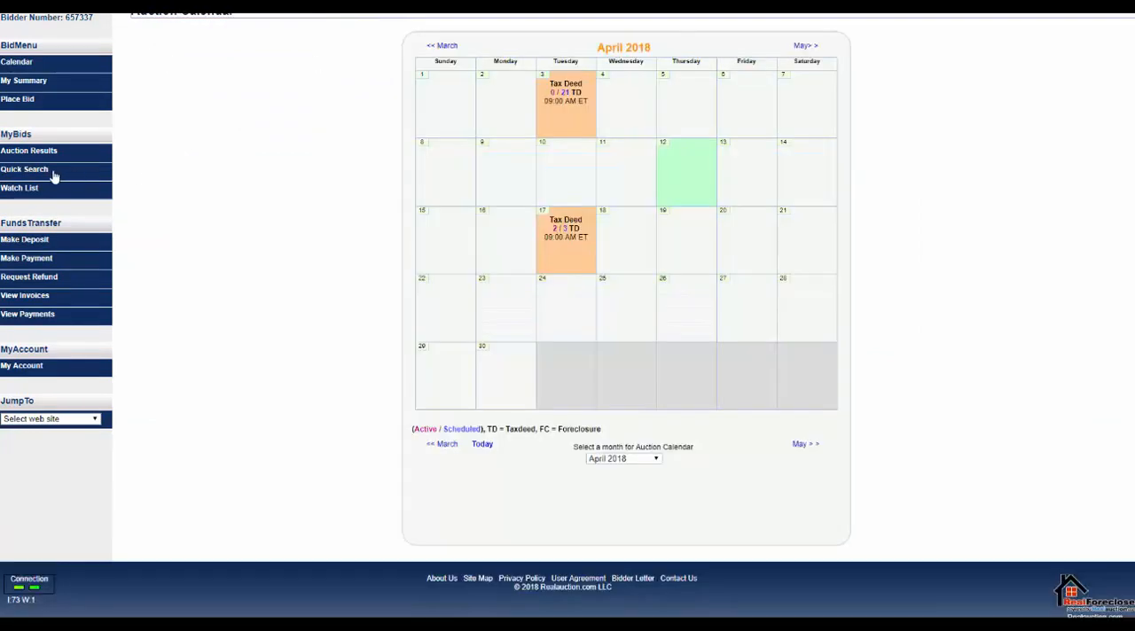
click(62, 173)
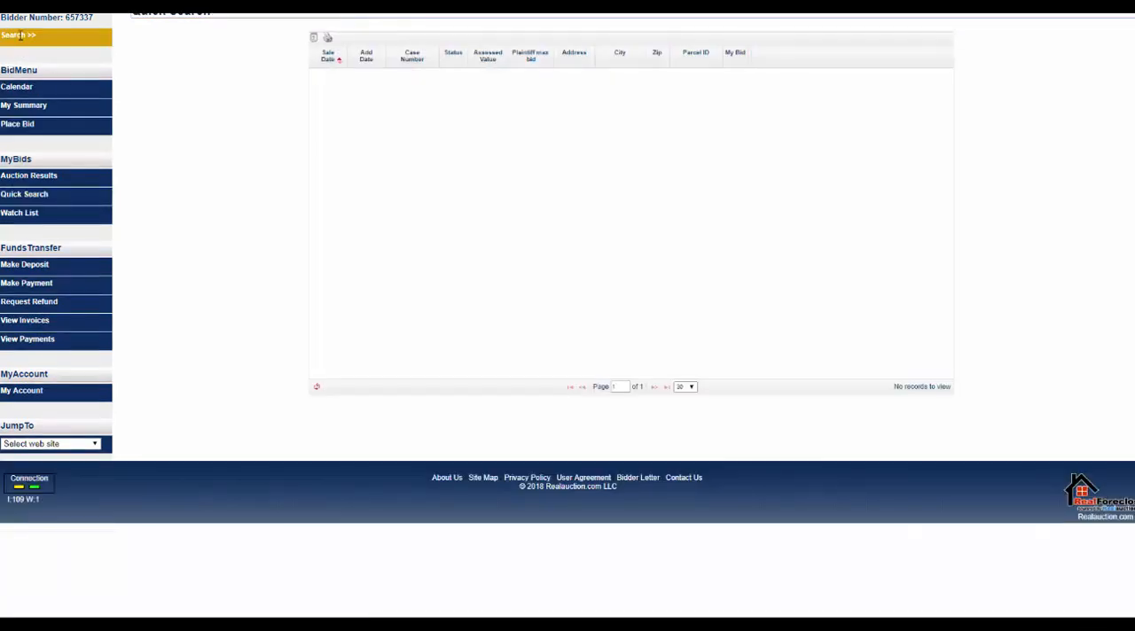
click(16, 35)
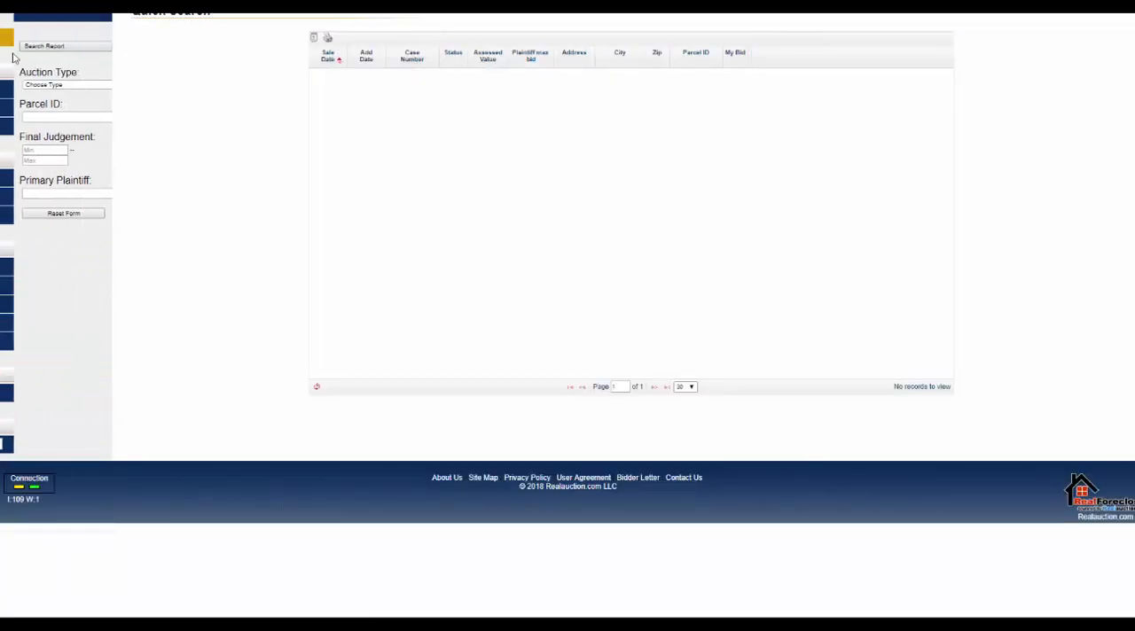
Set the auction type to TaxDeed and limit the case status to PreSale only.
click(49, 84)
click(49, 110)
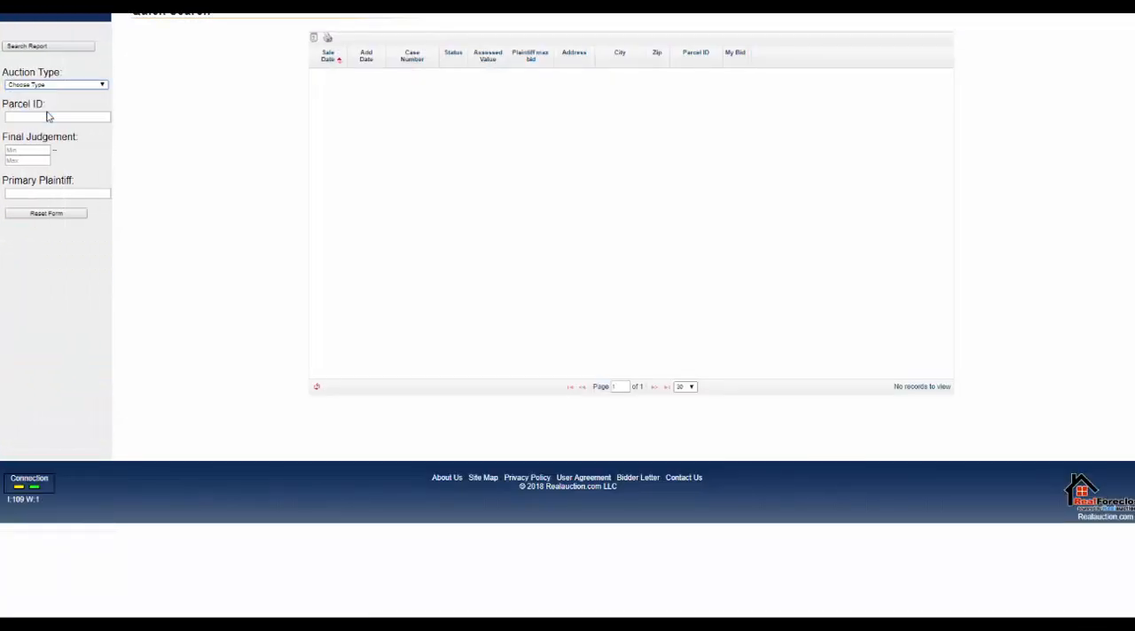
click(99, 156)
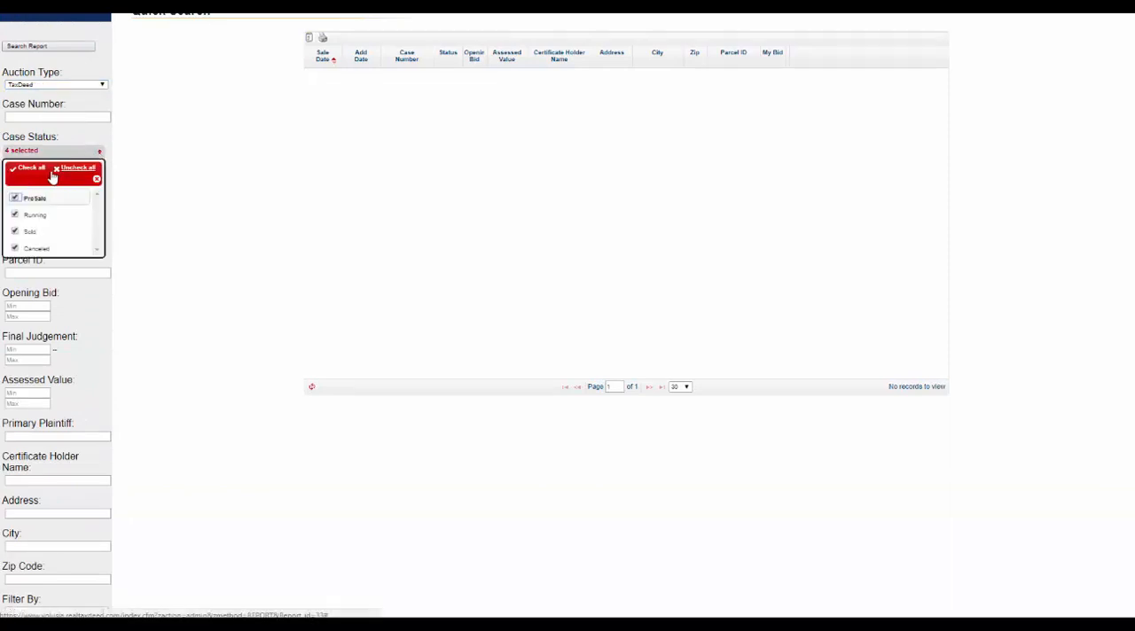
click(66, 170)
click(15, 199)
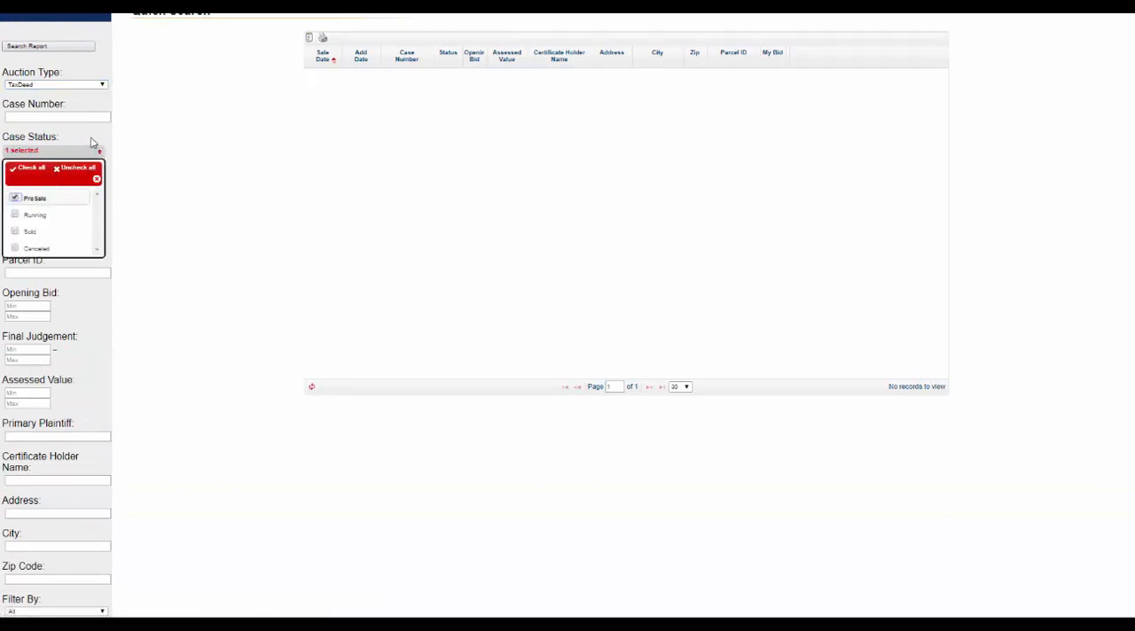
click(92, 142)
Set both the start and end sale dates to 05/01/2018 and run the report search.
click(27, 186)
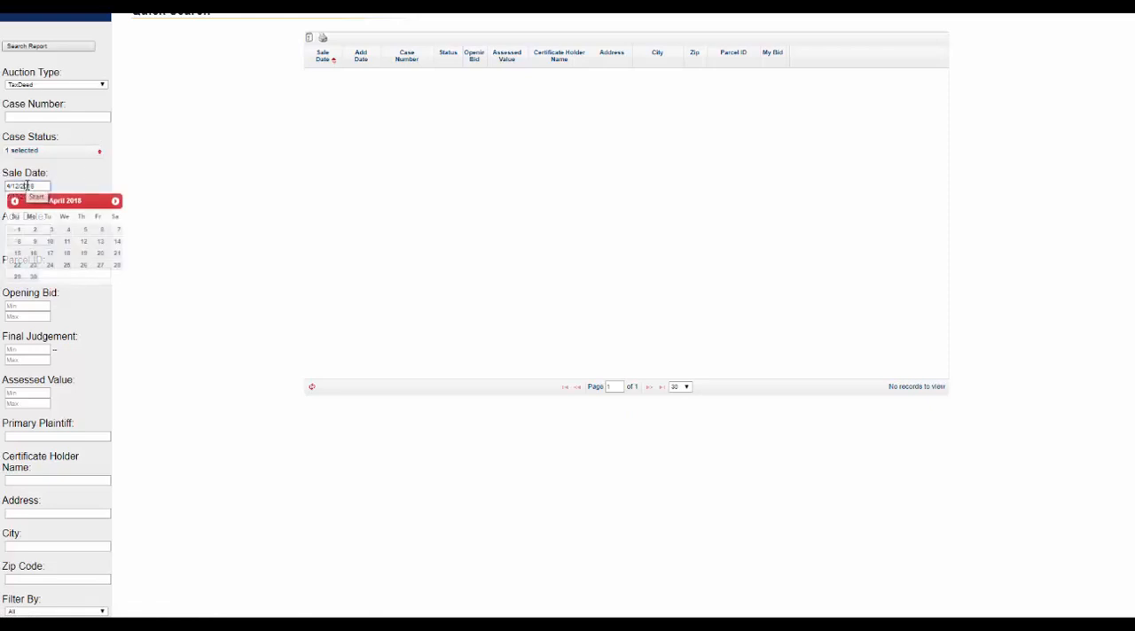
click(115, 201)
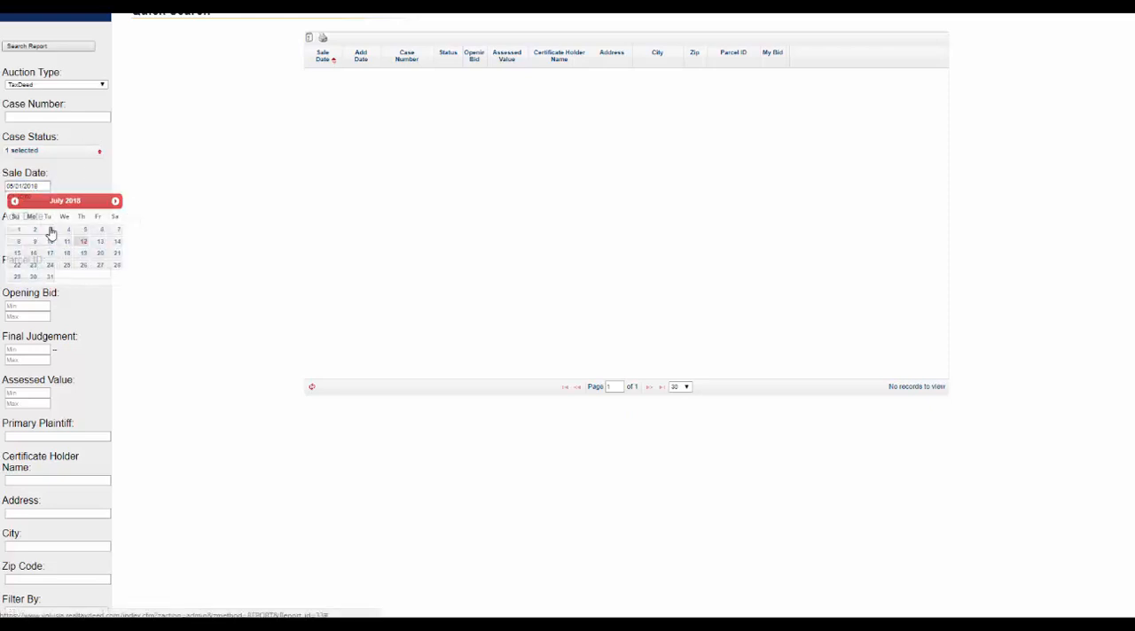
click(52, 230)
click(32, 195)
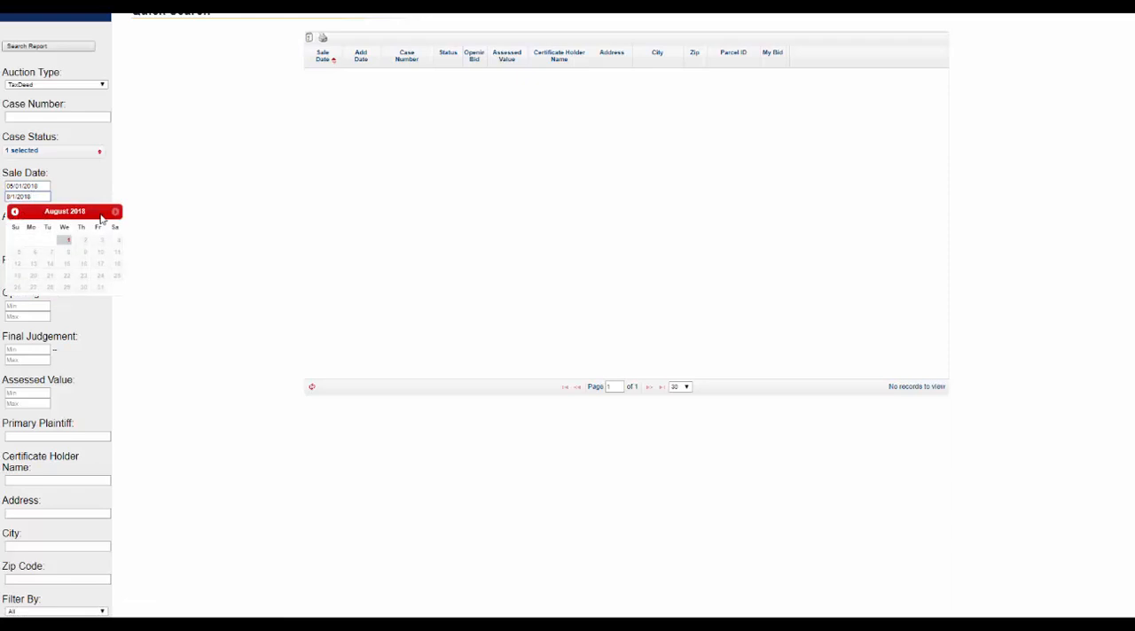
click(15, 211)
click(15, 211)
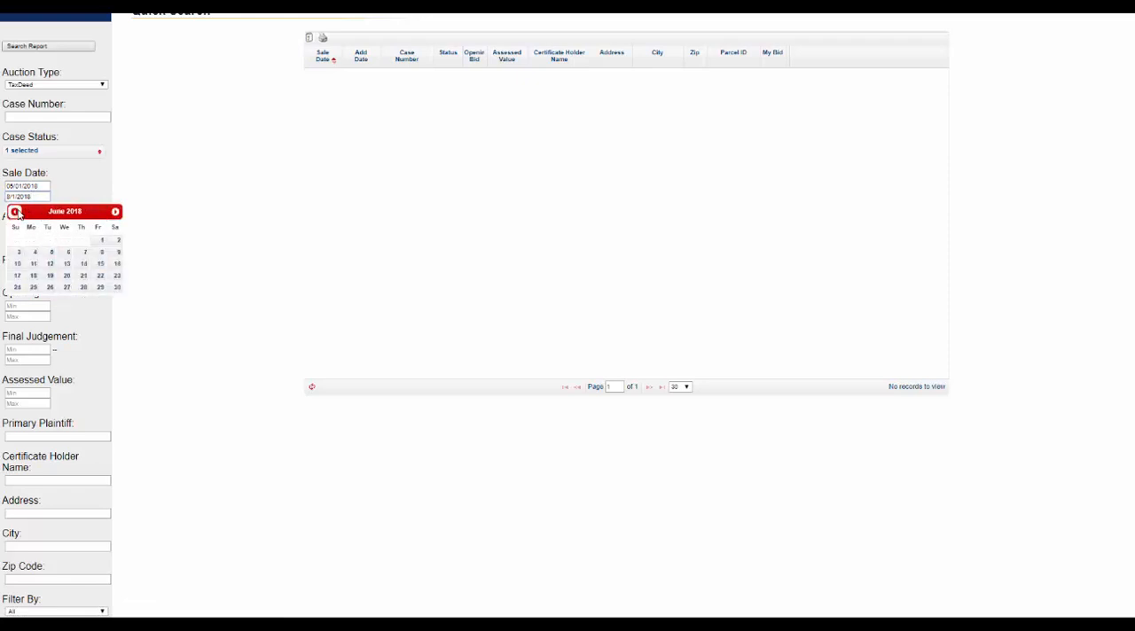
click(15, 211)
click(51, 241)
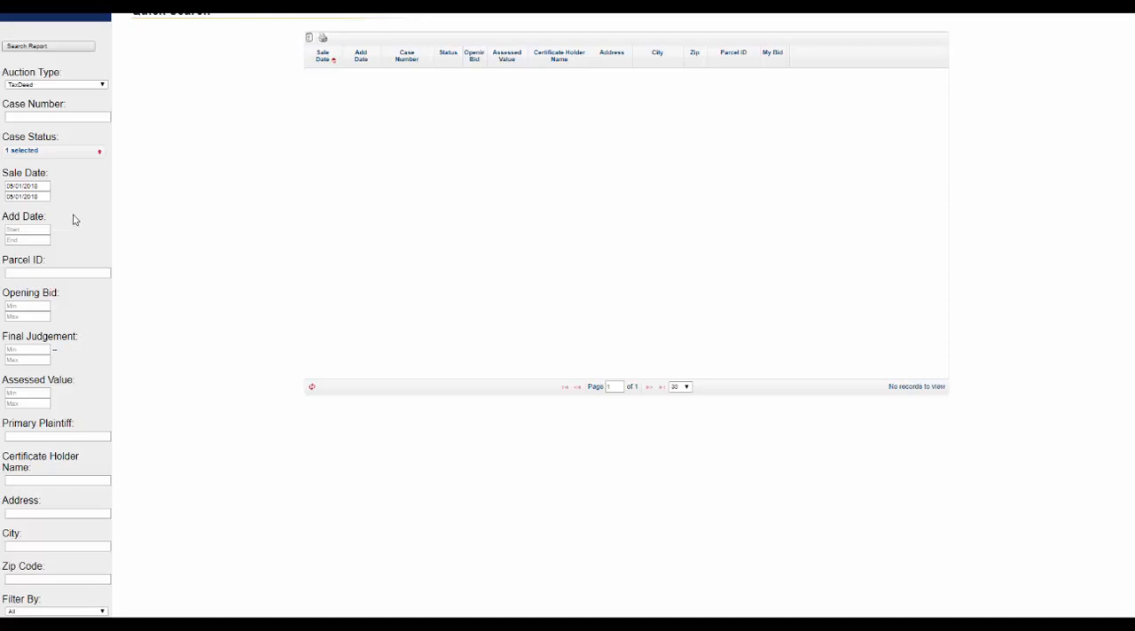
click(35, 46)
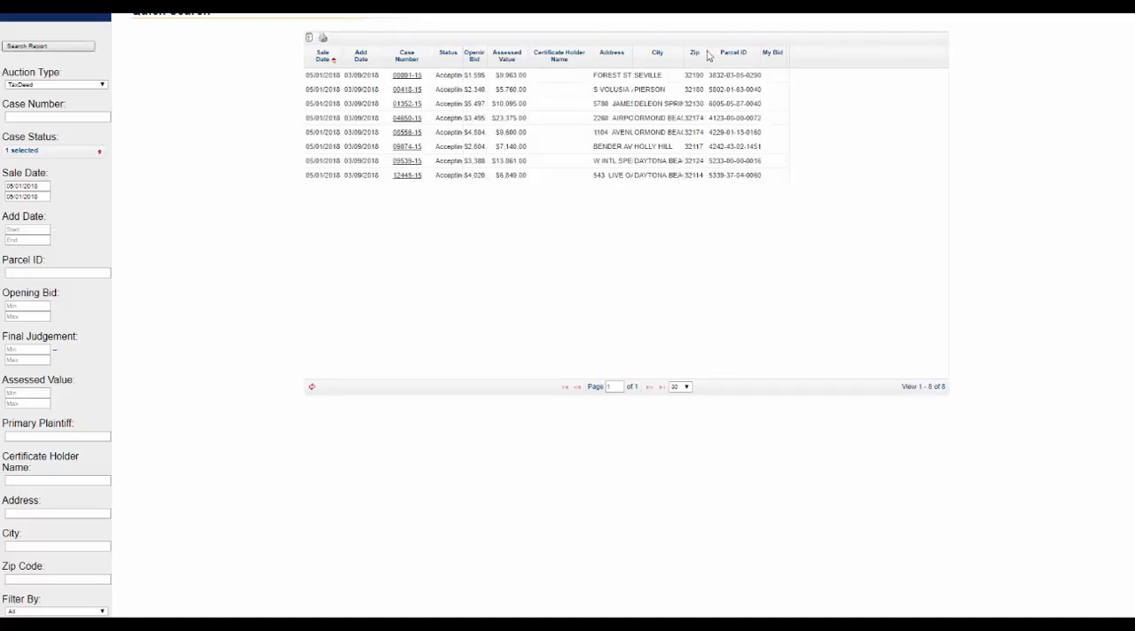
Copy the whole results table with its headings and paste it into the blank Excel sheet starting at cell B1.
drag(761, 51, 825, 52)
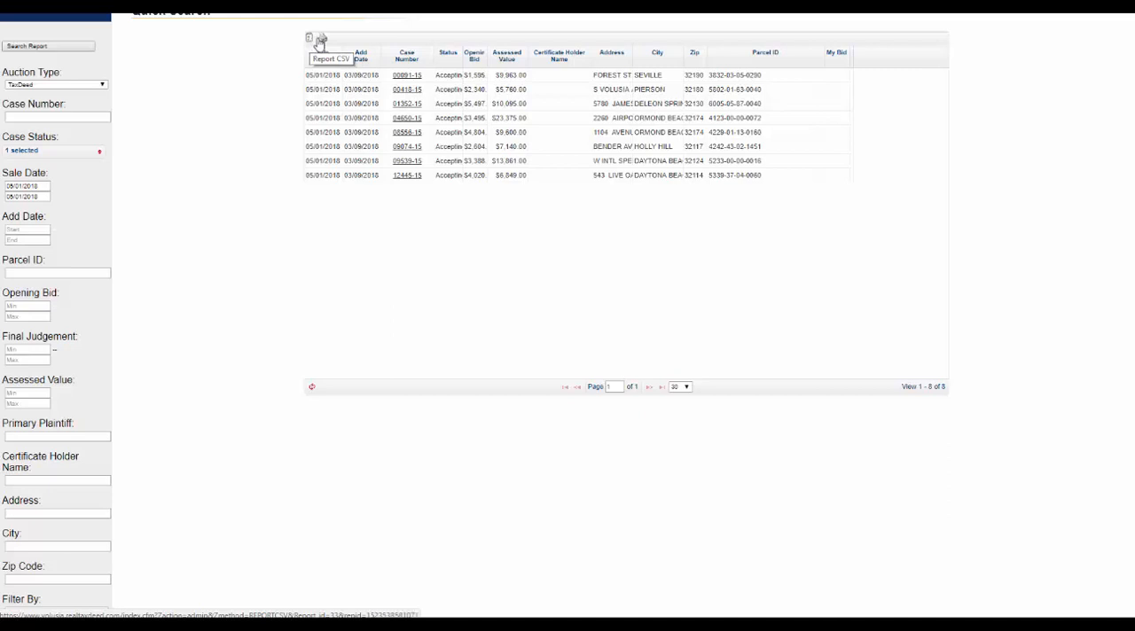
drag(768, 176, 319, 61)
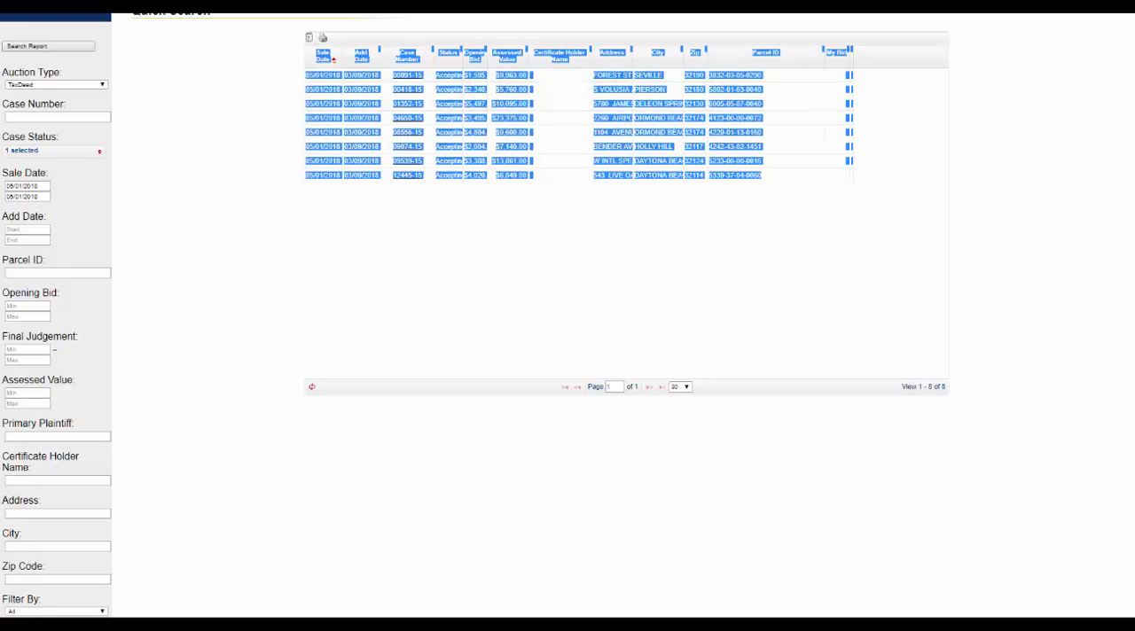
key(alt+Tab)
click(68, 43)
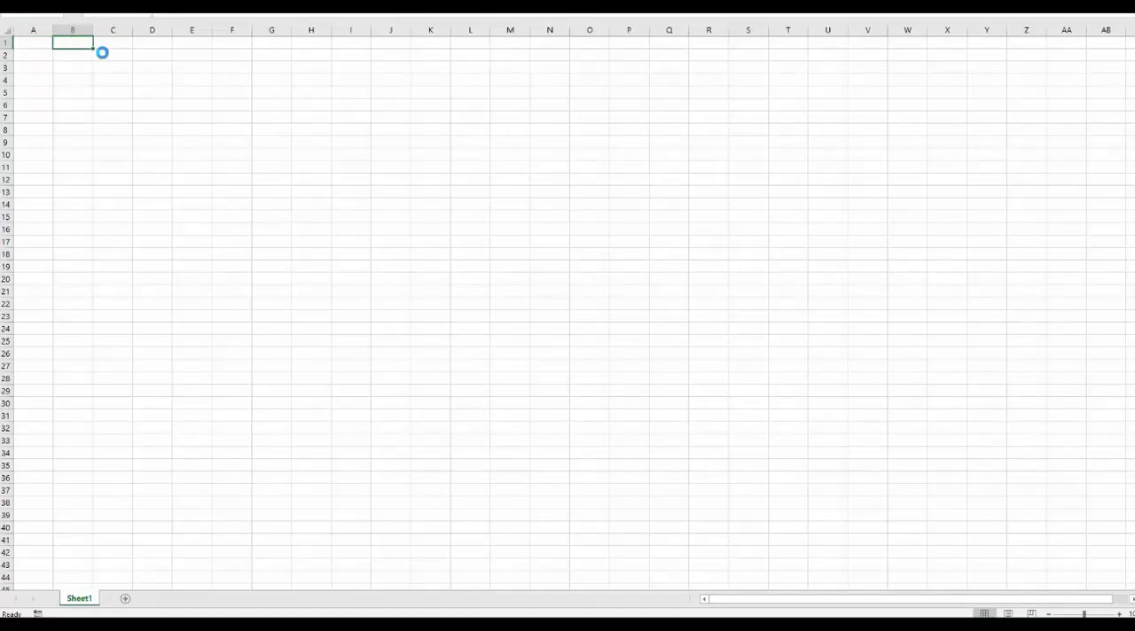
key(ctrl+v)
Enter Volusia County in cell A5 and fit column A to the text.
click(33, 94)
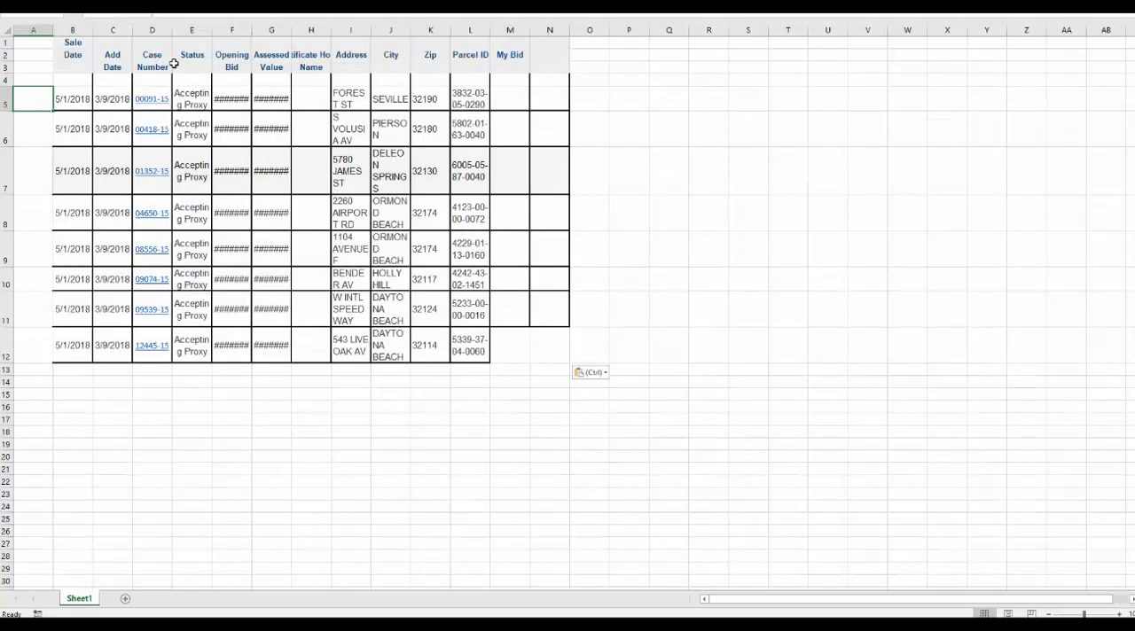
text(vOLUSIA)
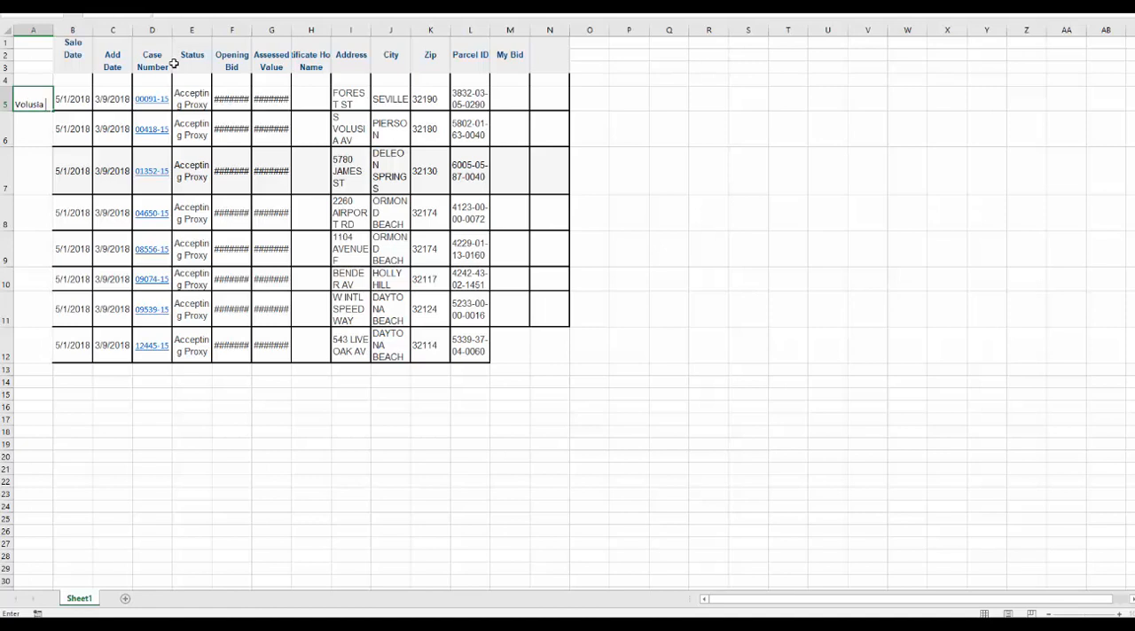
text( County)
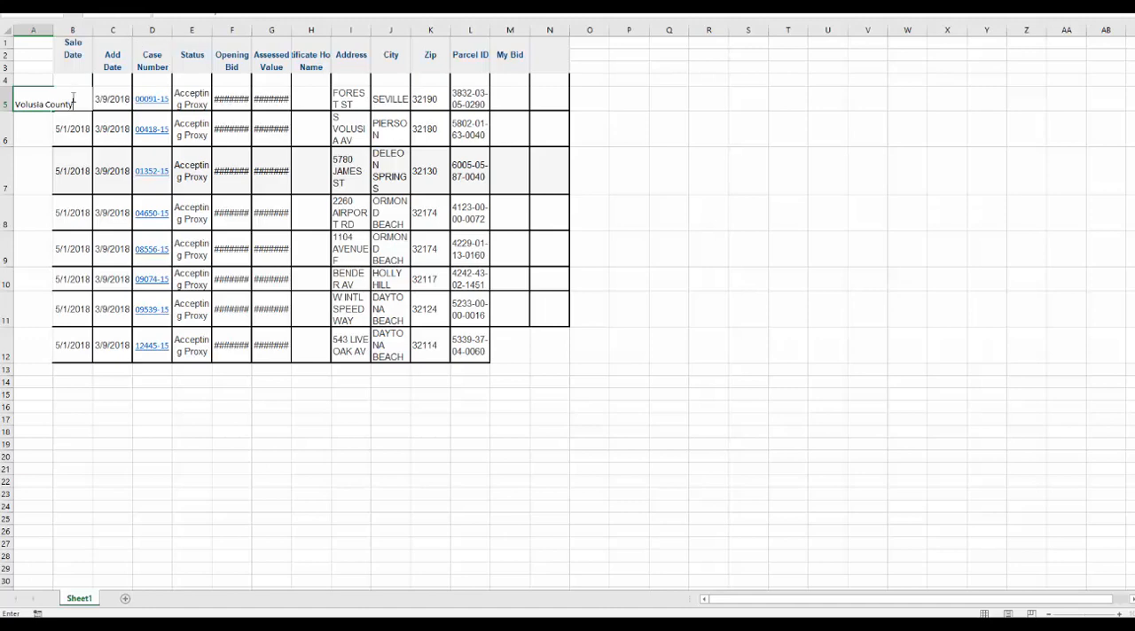
click(44, 113)
double_click(53, 32)
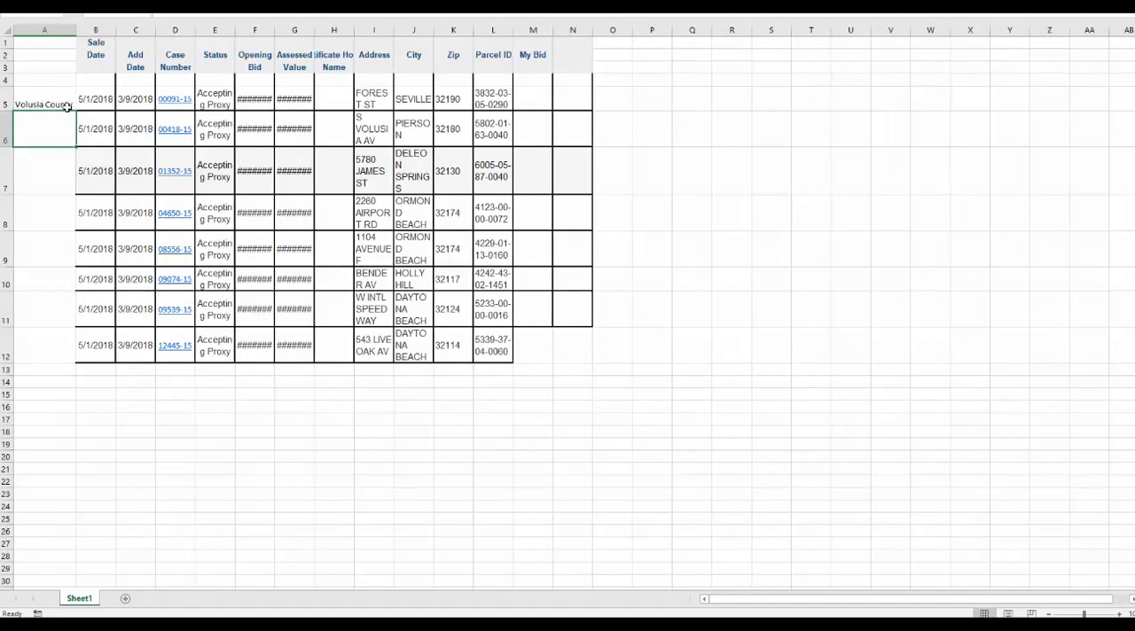
Fill Volusia County down column A from A5 through A12.
click(67, 107)
drag(75, 111, 53, 364)
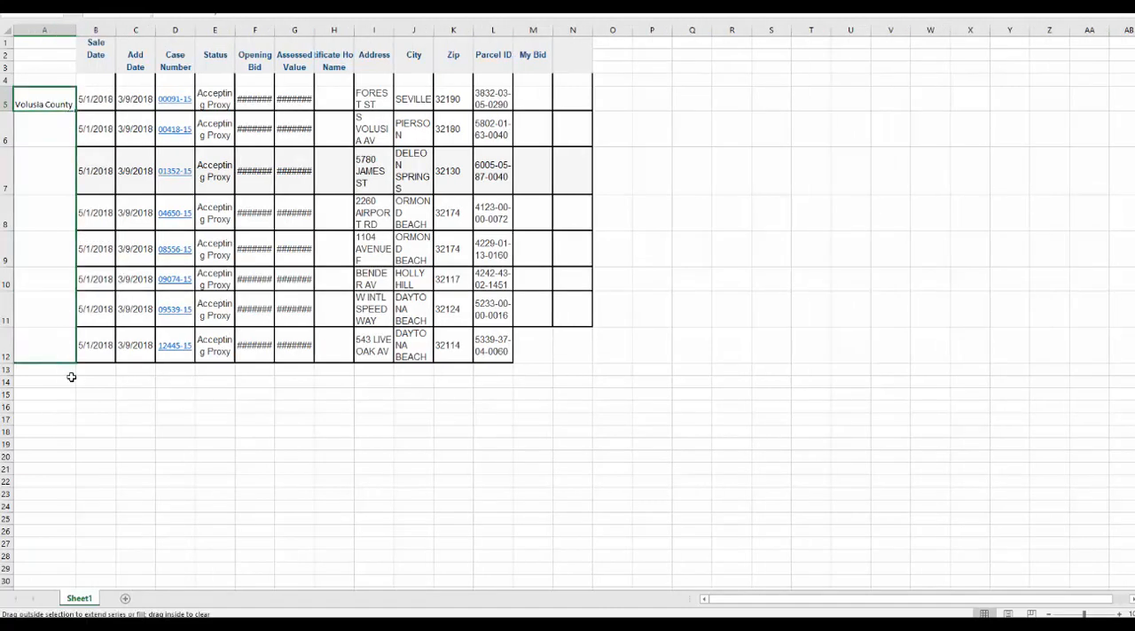
click(71, 380)
key(Up)
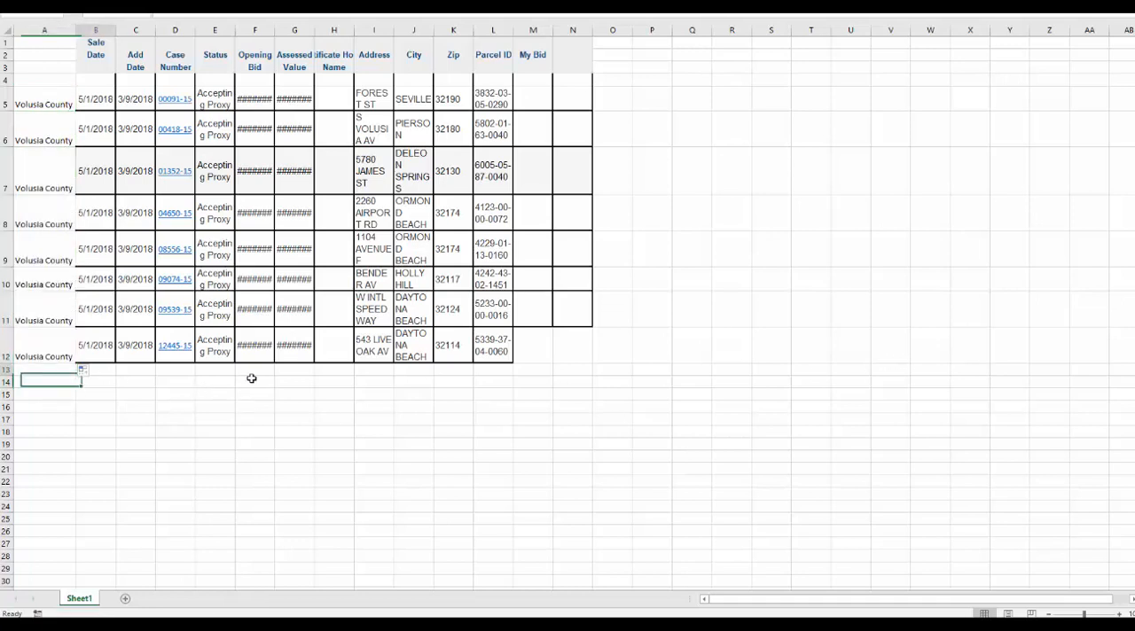
key(Right)
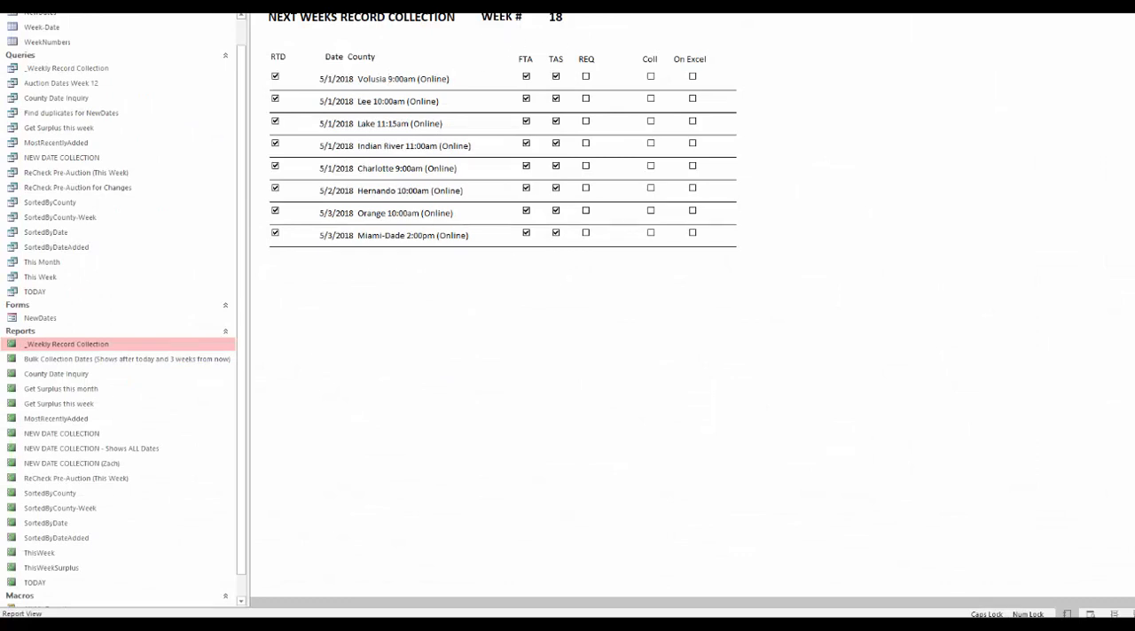
Switch to the combined Excel sheet and review the auction records of all counties from Volusia to Miami-Dade.
key(alt+Tab)
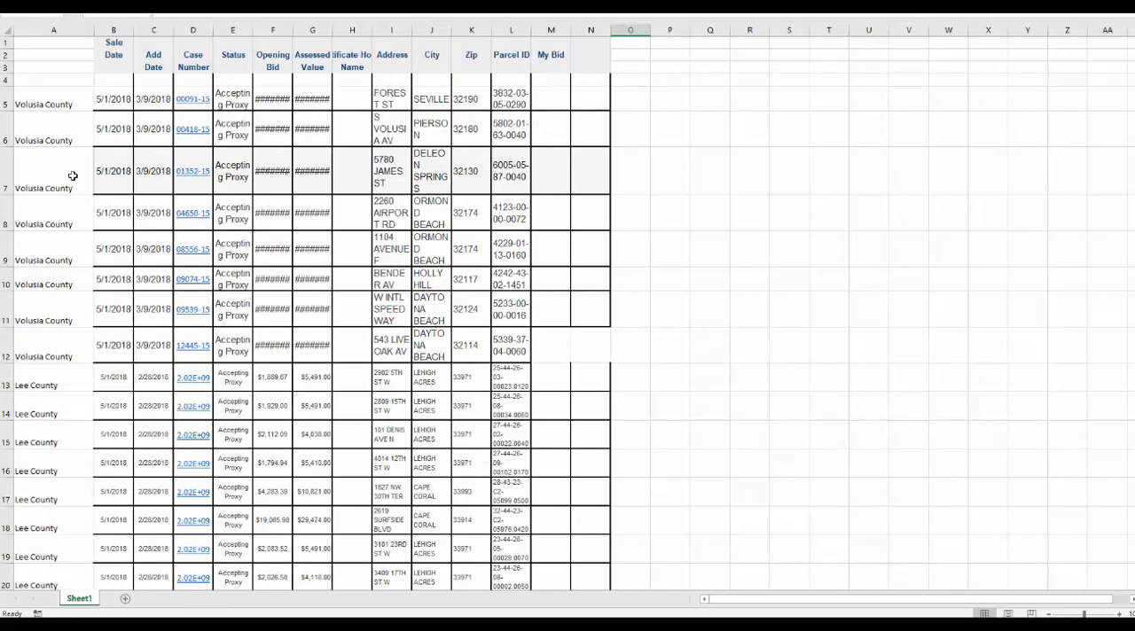
scroll(73, 176, down, 7)
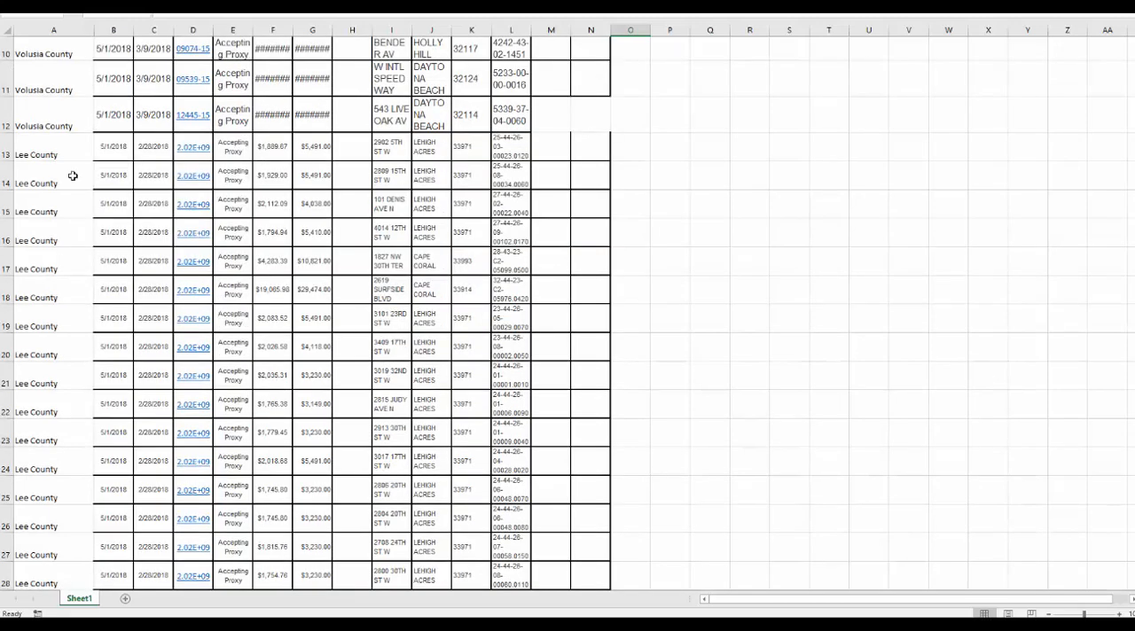
scroll(73, 175, down, 20)
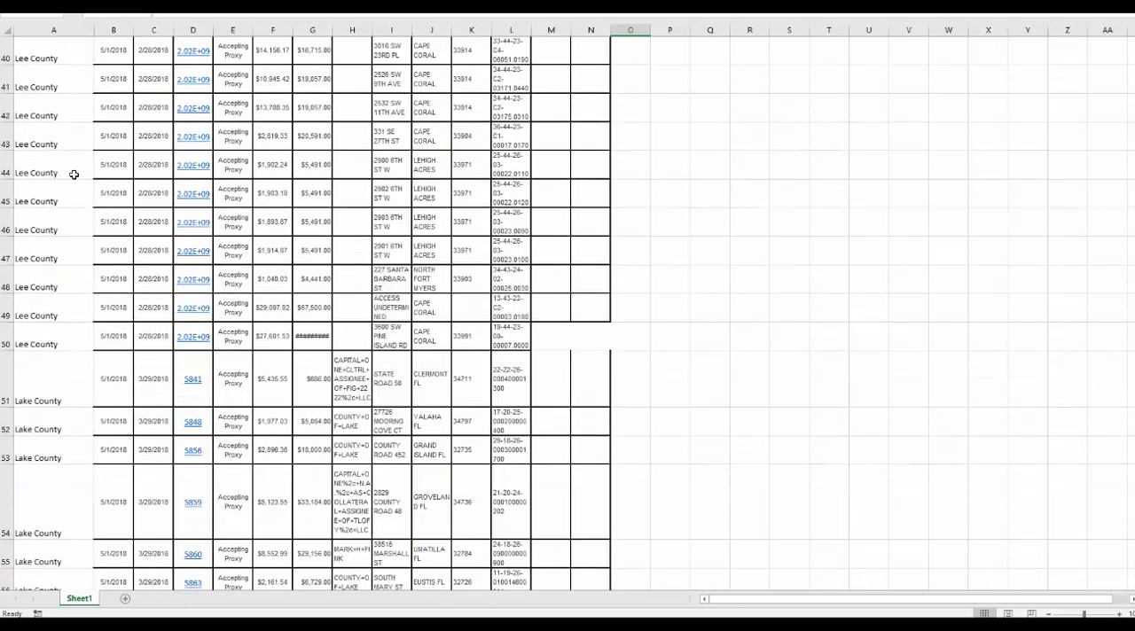
scroll(114, 178, down, 17)
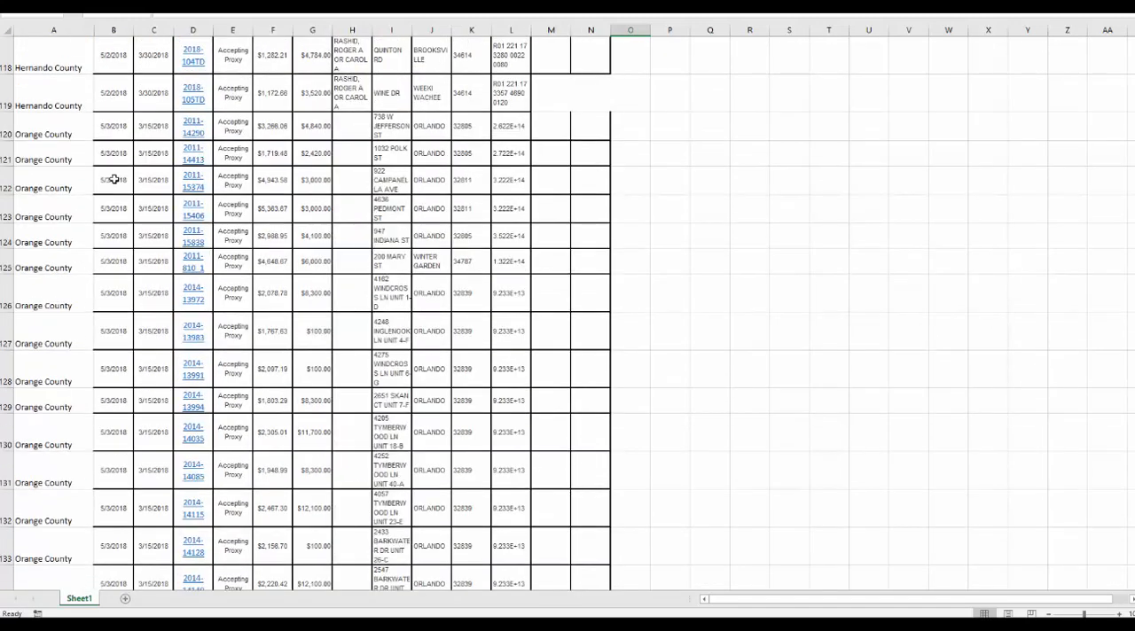
scroll(114, 178, down, 3)
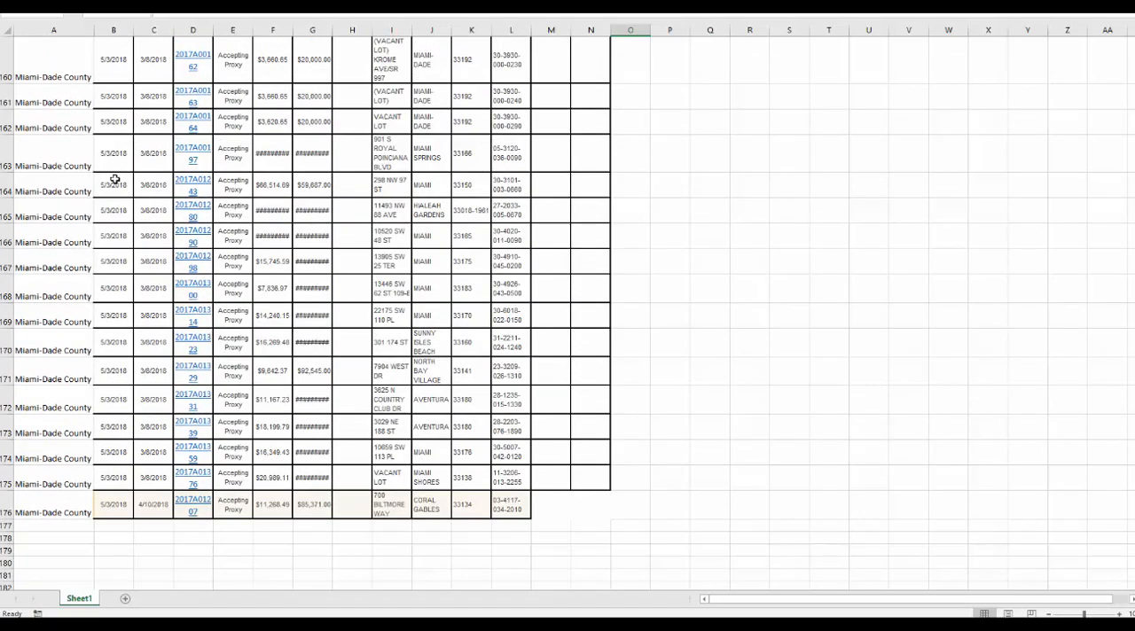
scroll(114, 178, up, 20)
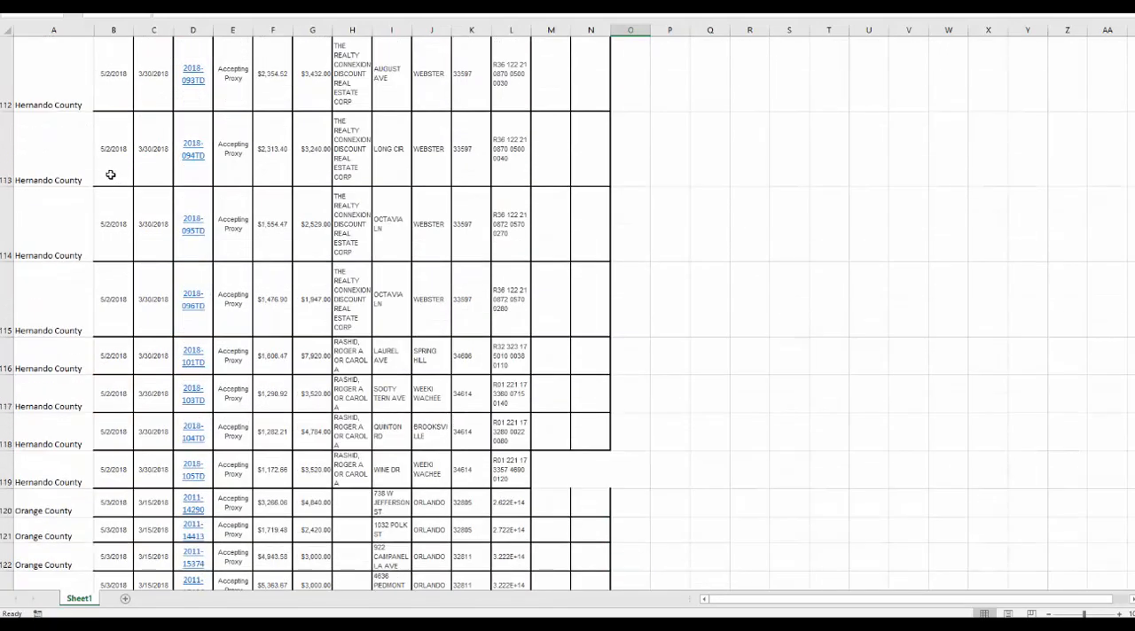
Remove all cell borders and the fill colour from the entire combined auction sheet.
scroll(110, 174, up, 20)
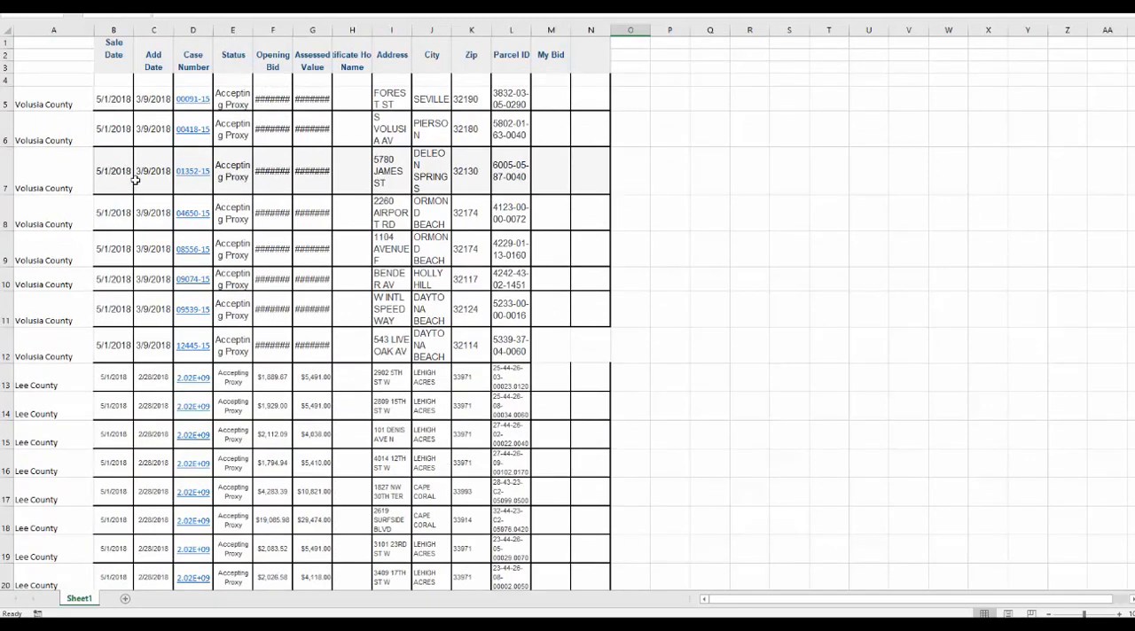
click(7, 29)
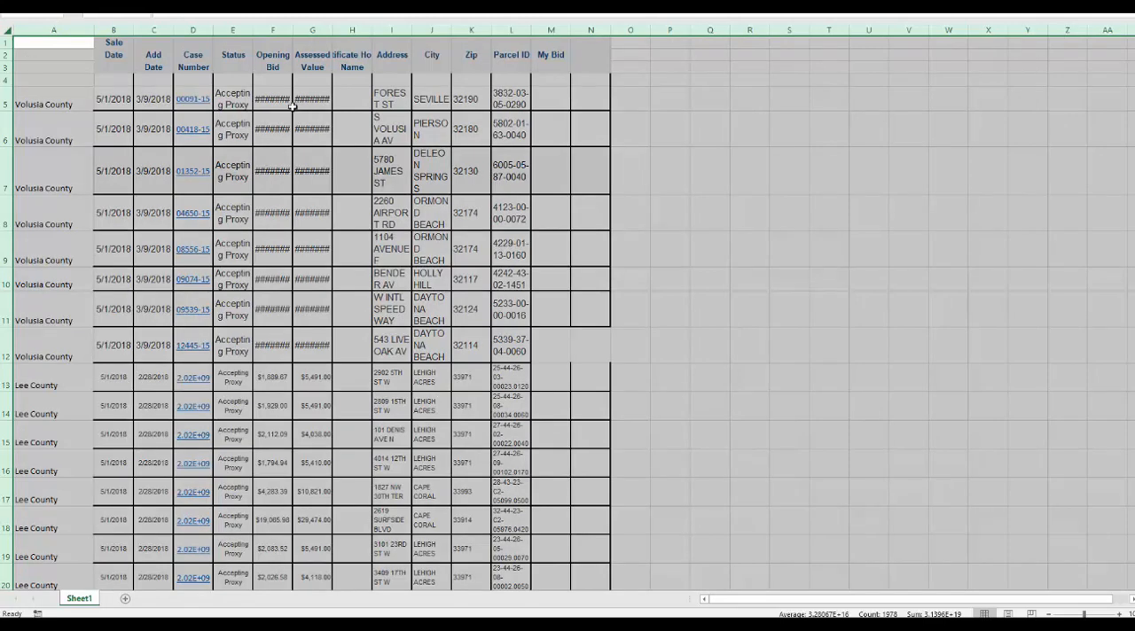
click(173, 6)
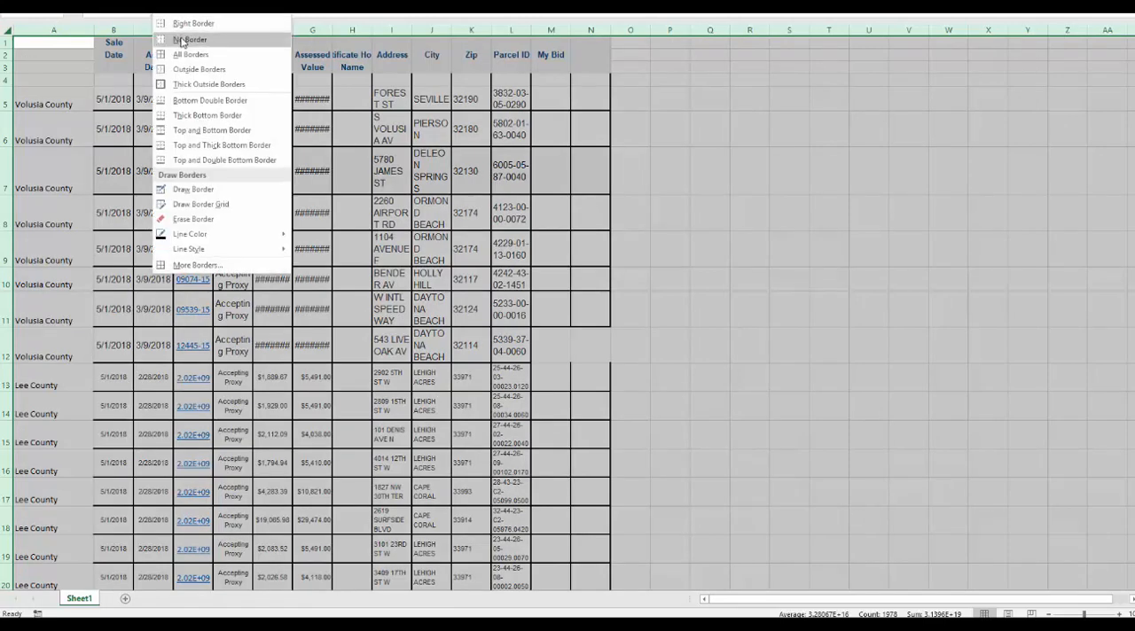
click(184, 40)
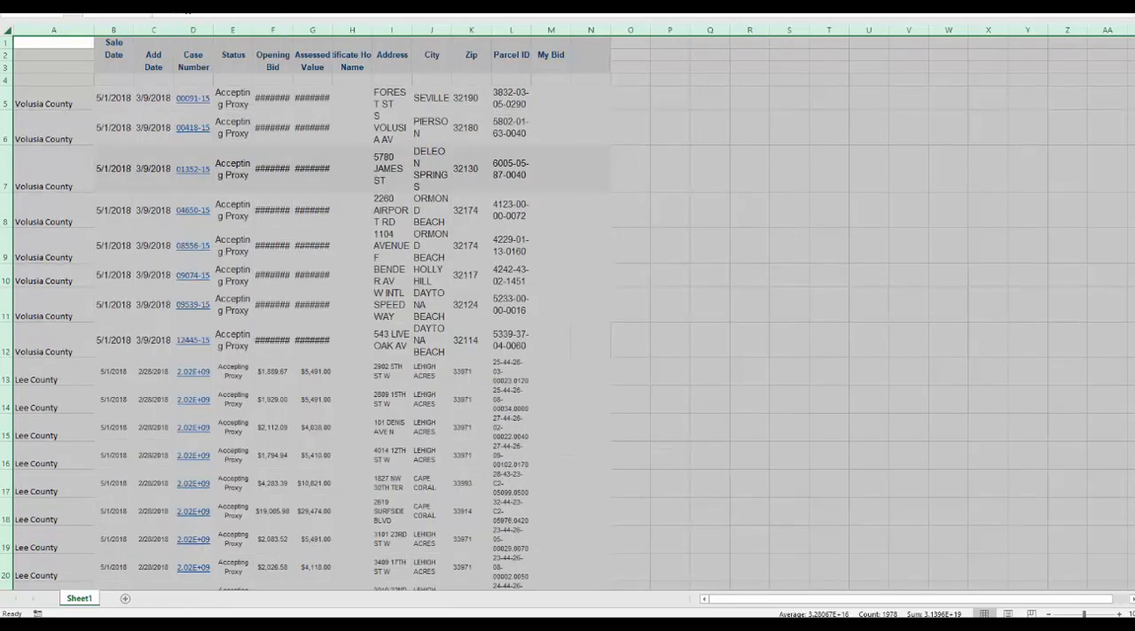
click(186, 7)
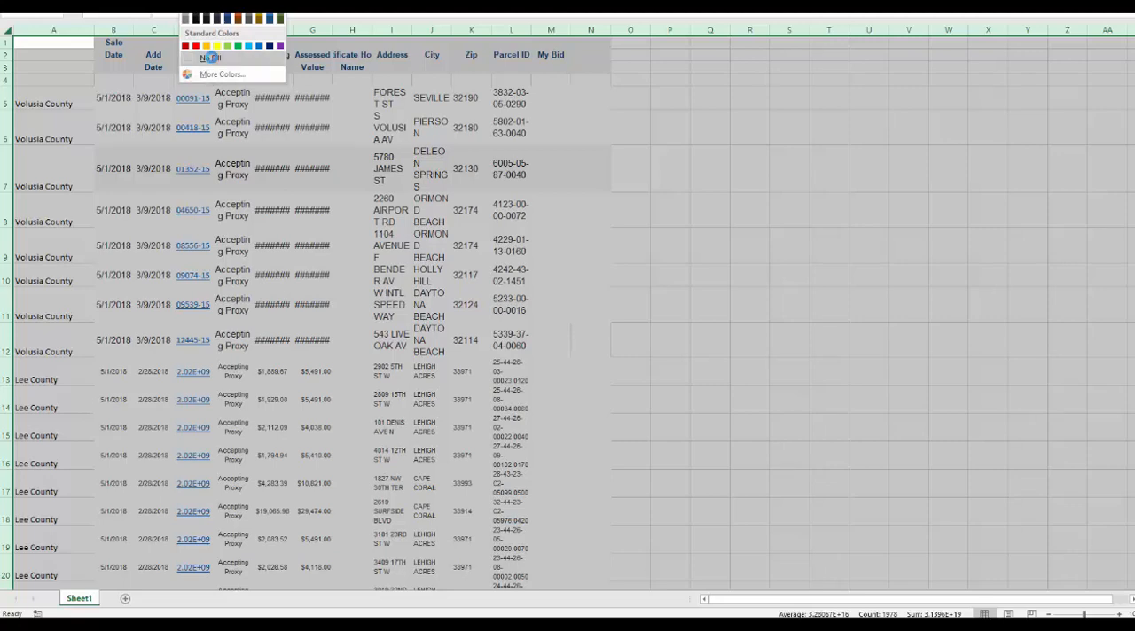
click(210, 58)
Set the font colour of the whole sheet to black and remove the bold formatting.
click(217, 7)
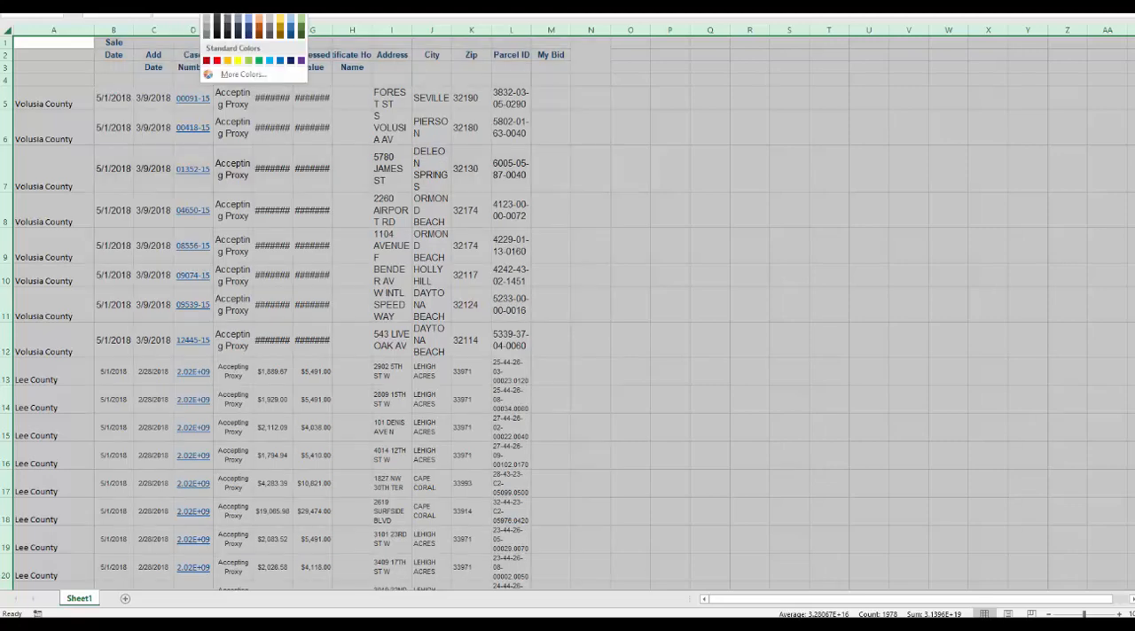
click(221, 7)
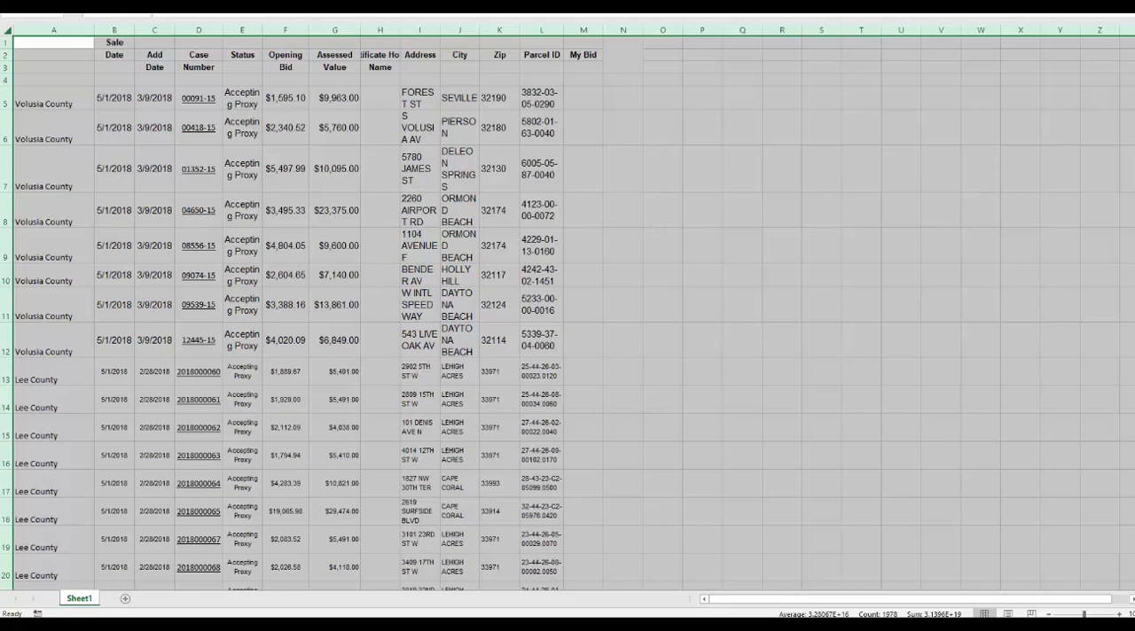
key(ctrl+b)
key(ctrl+b)
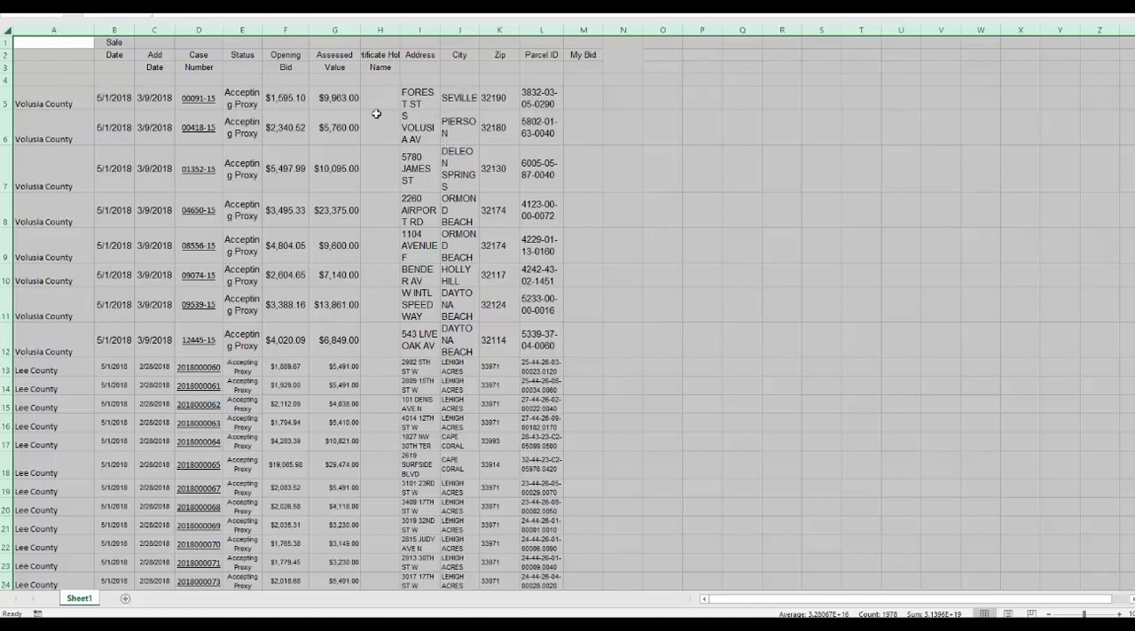
Format all cells with text wrapping and cell merging turned off and vertical alignment set to Center.
right_click(79, 78)
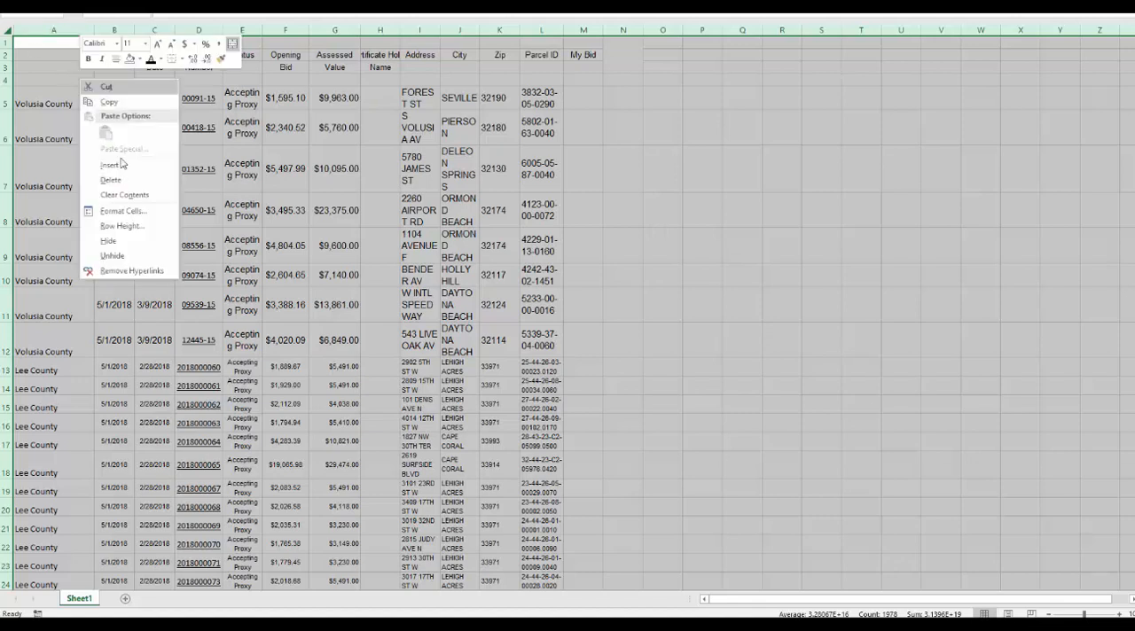
click(131, 211)
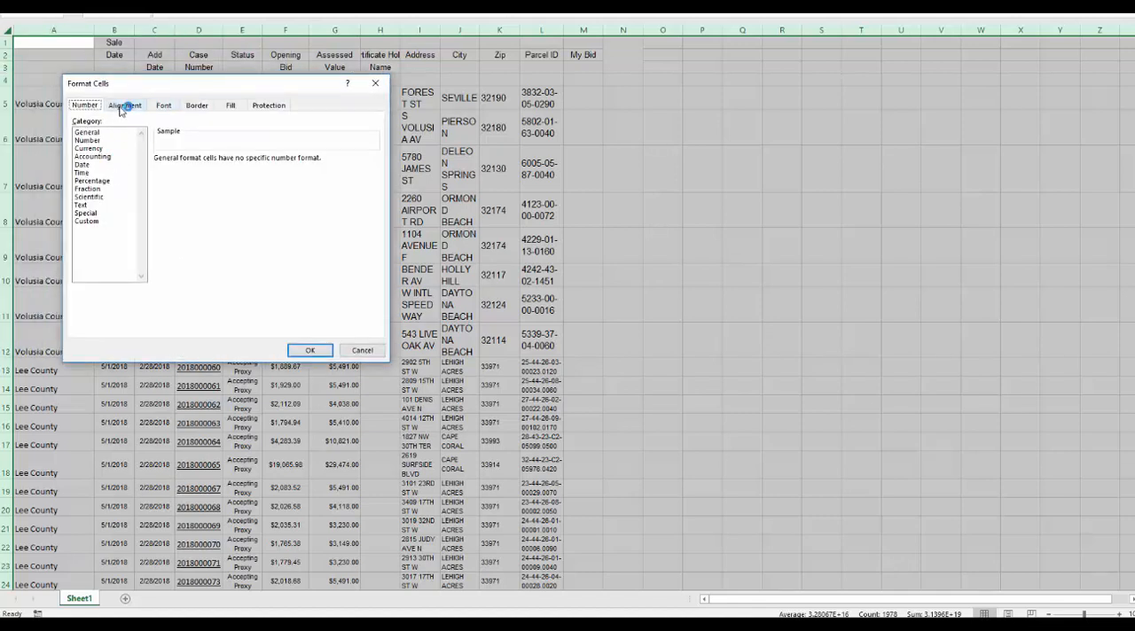
click(122, 107)
click(102, 213)
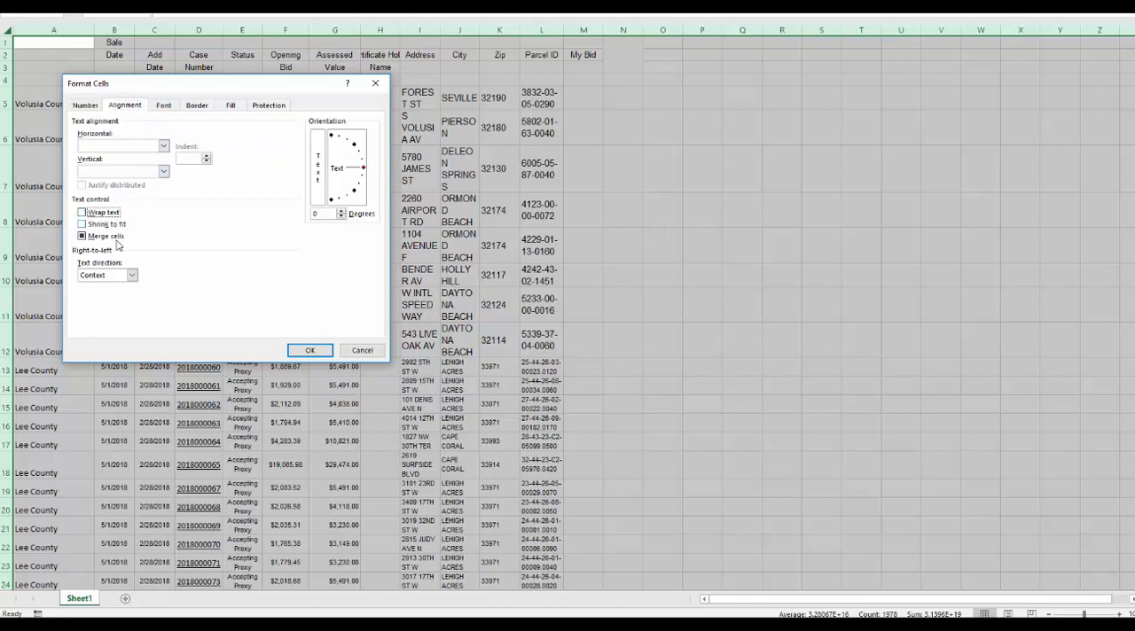
click(105, 237)
click(162, 174)
click(125, 194)
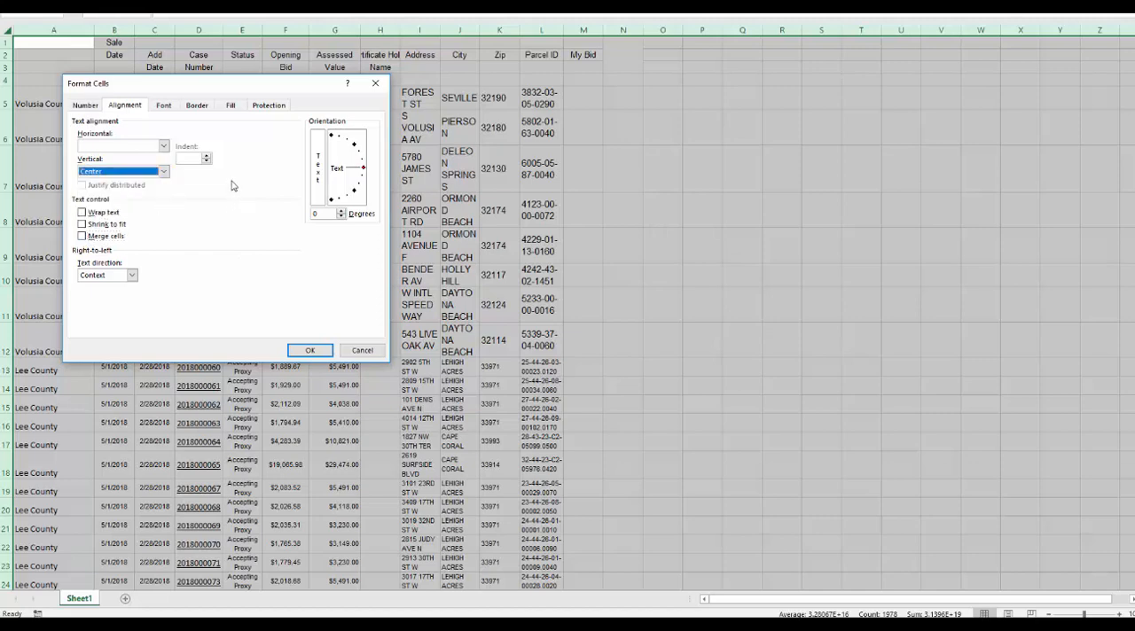
click(309, 351)
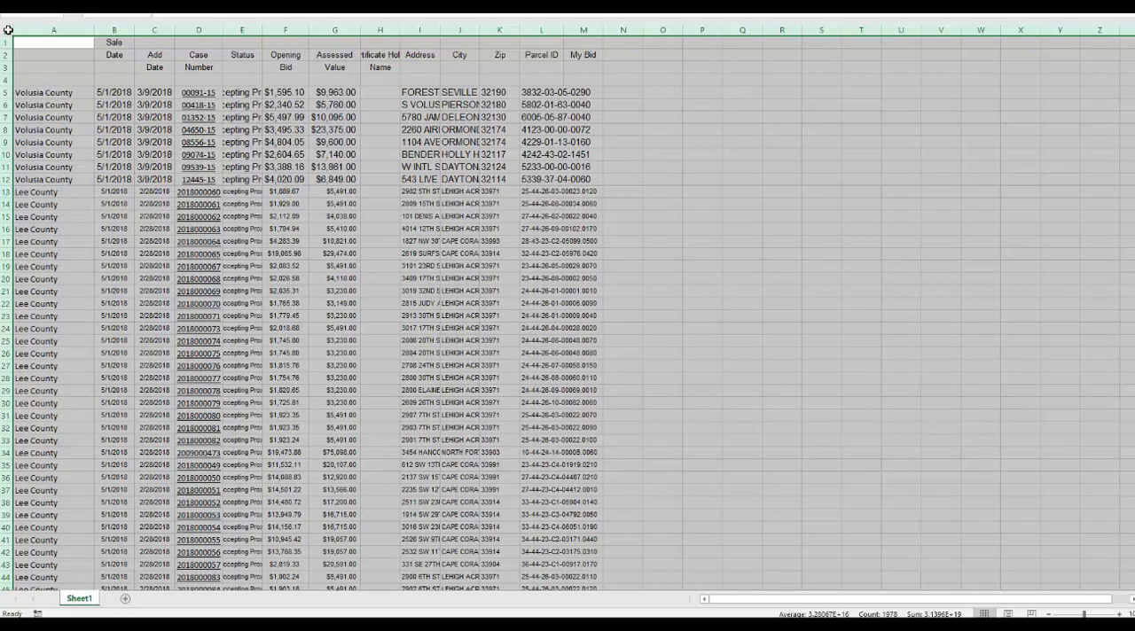
Fit all column widths to their contents and set the whole sheet's text to Calibri, size 12.
double_click(135, 30)
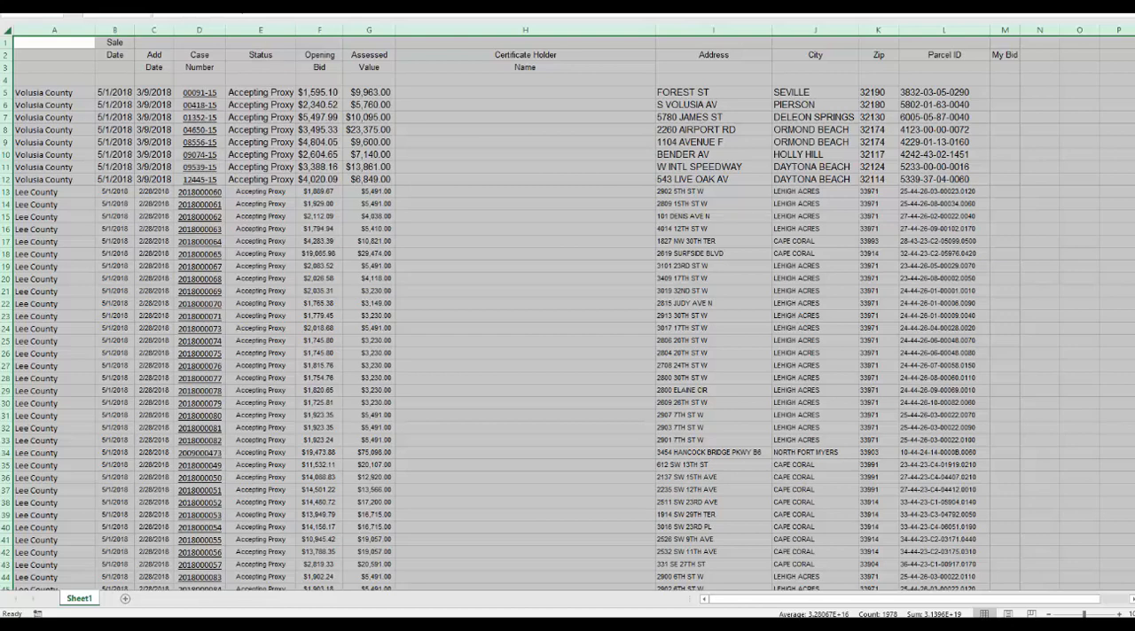
click(165, 5)
click(141, 4)
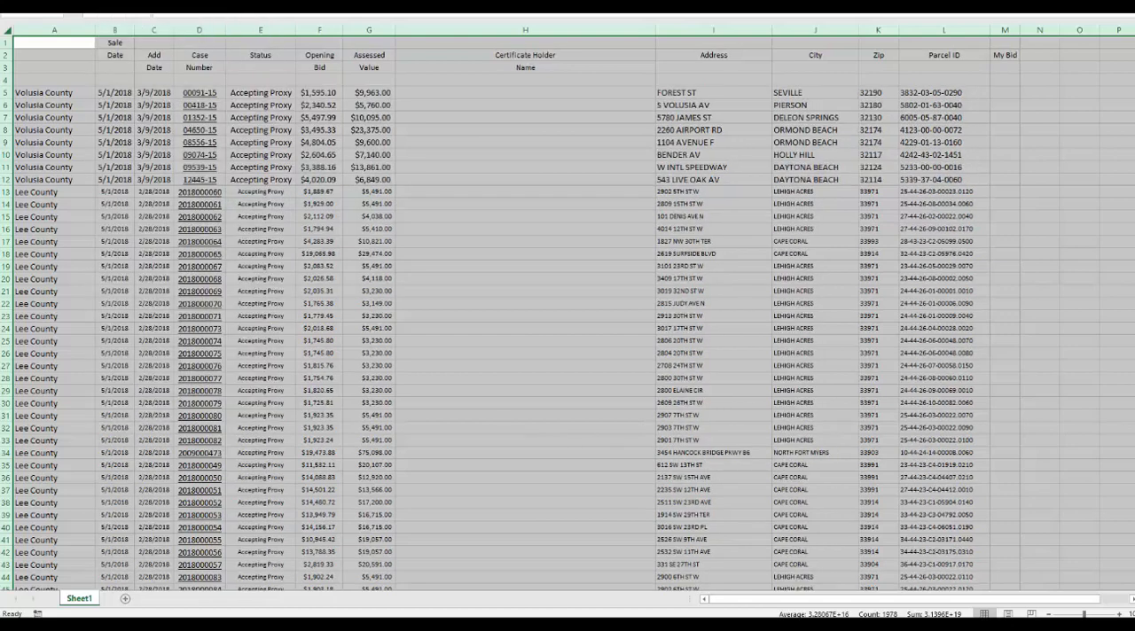
click(189, 4)
click(174, 3)
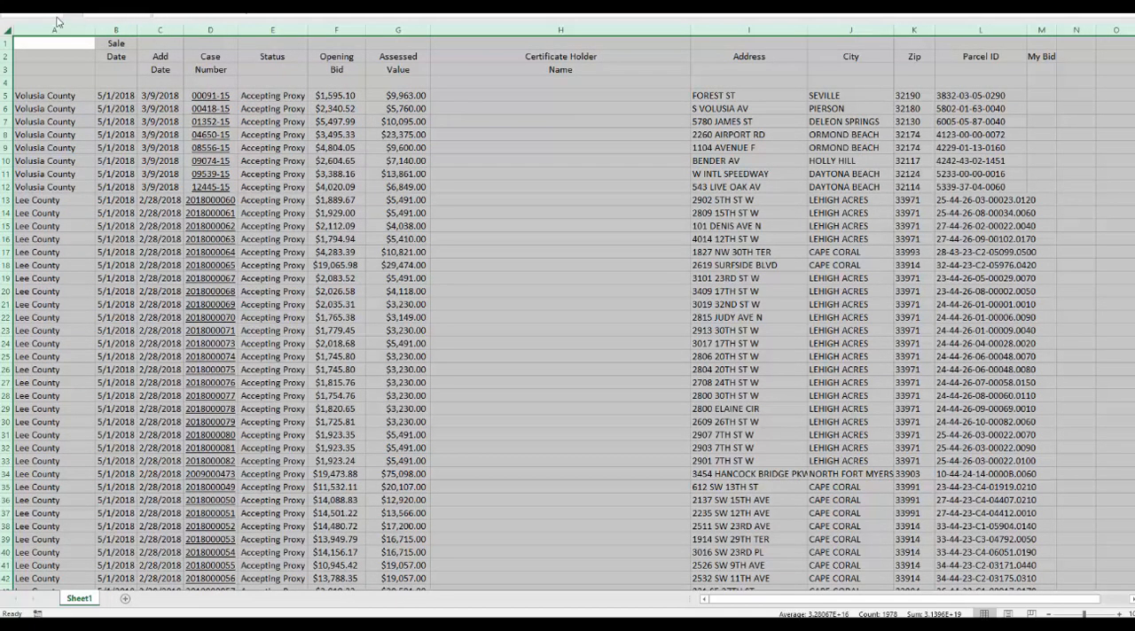
Remove all hyperlinks from the sheet and reapply font size 12 to all cells.
right_click(201, 101)
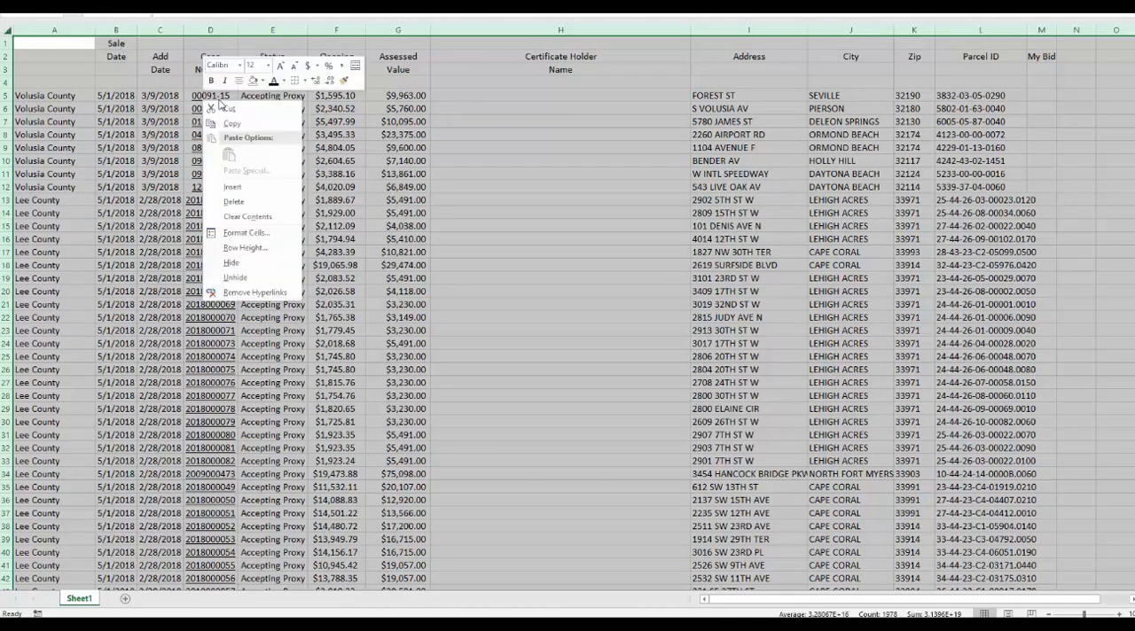
click(241, 292)
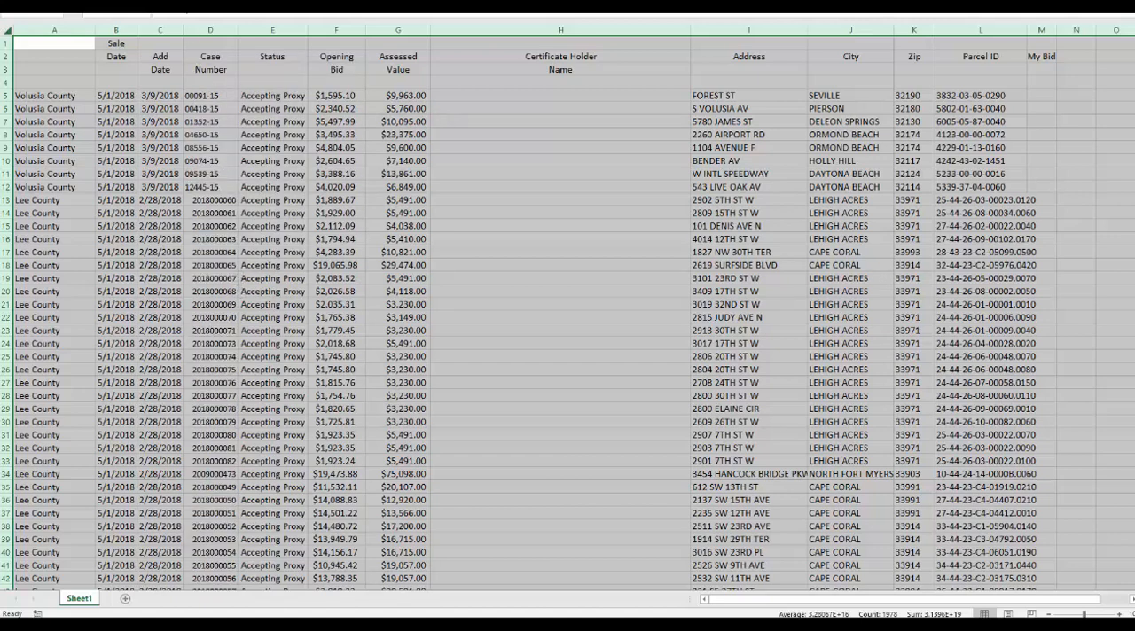
click(189, 3)
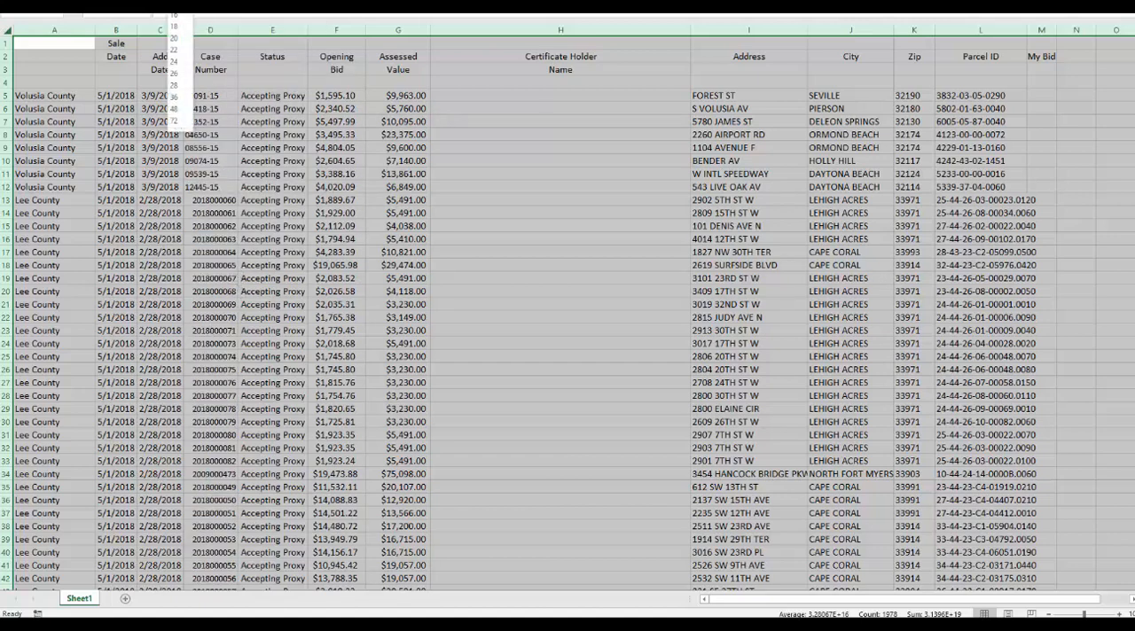
key(Escape)
click(248, 149)
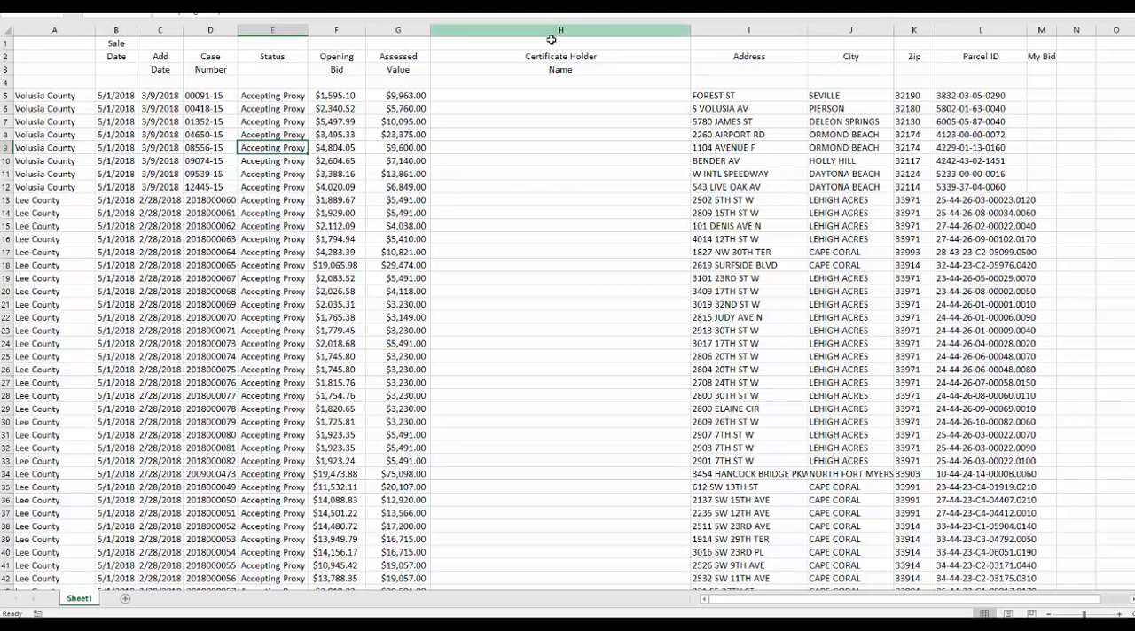
Check the certificate holder entries of the counties and delete the Certificate Holder Name column.
scroll(555, 200, down, 10)
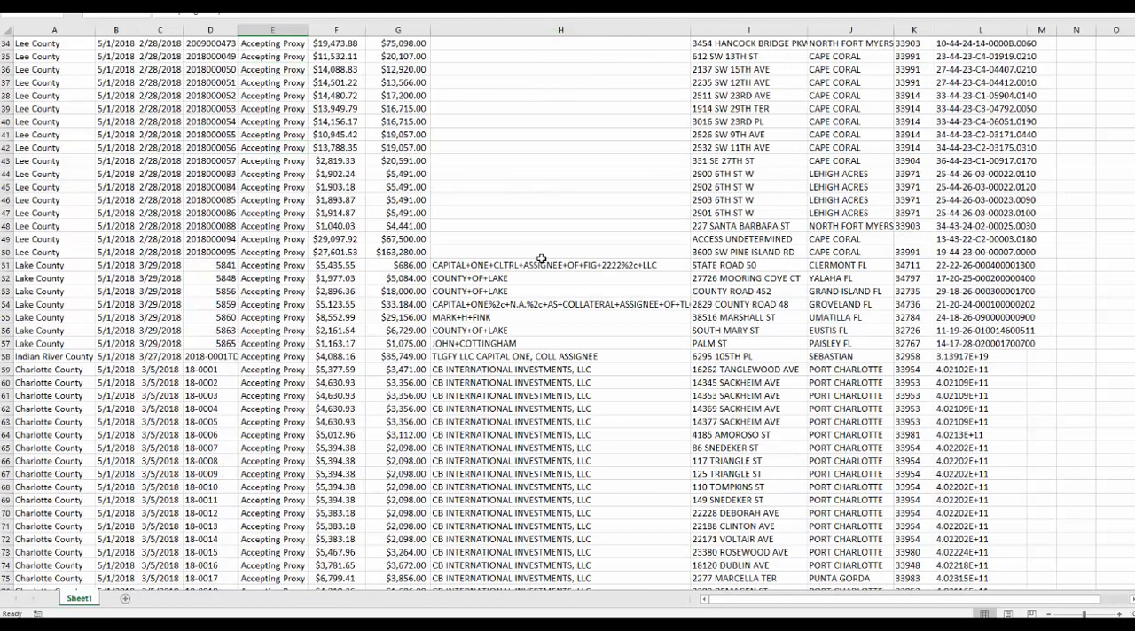
scroll(542, 258, down, 12)
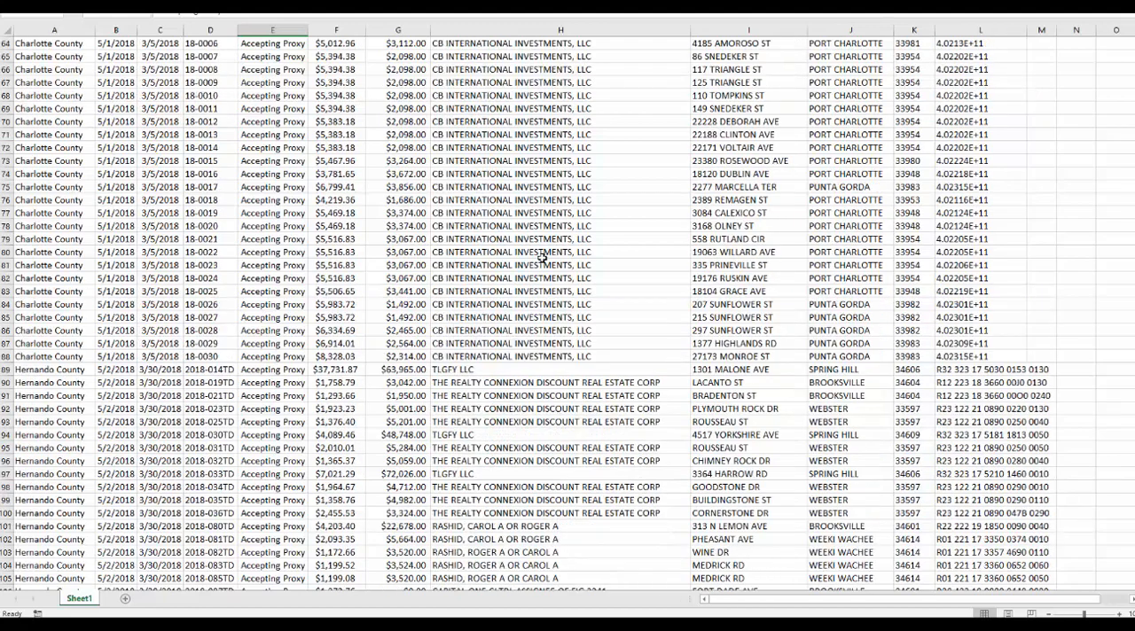
scroll(541, 257, up, 18)
scroll(542, 257, up, 5)
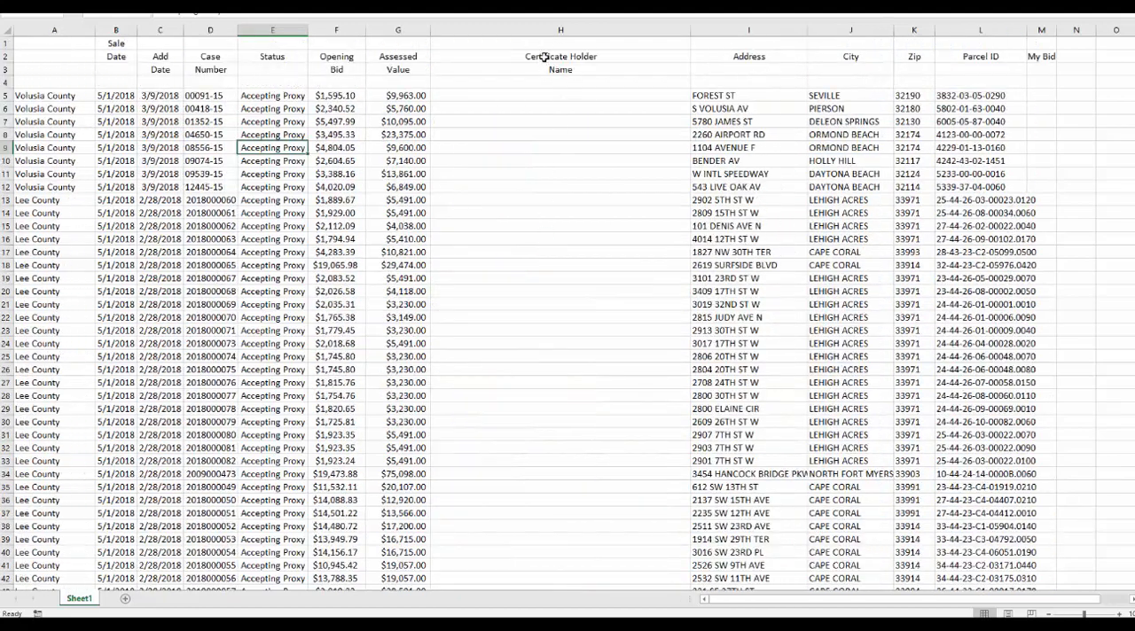
click(537, 28)
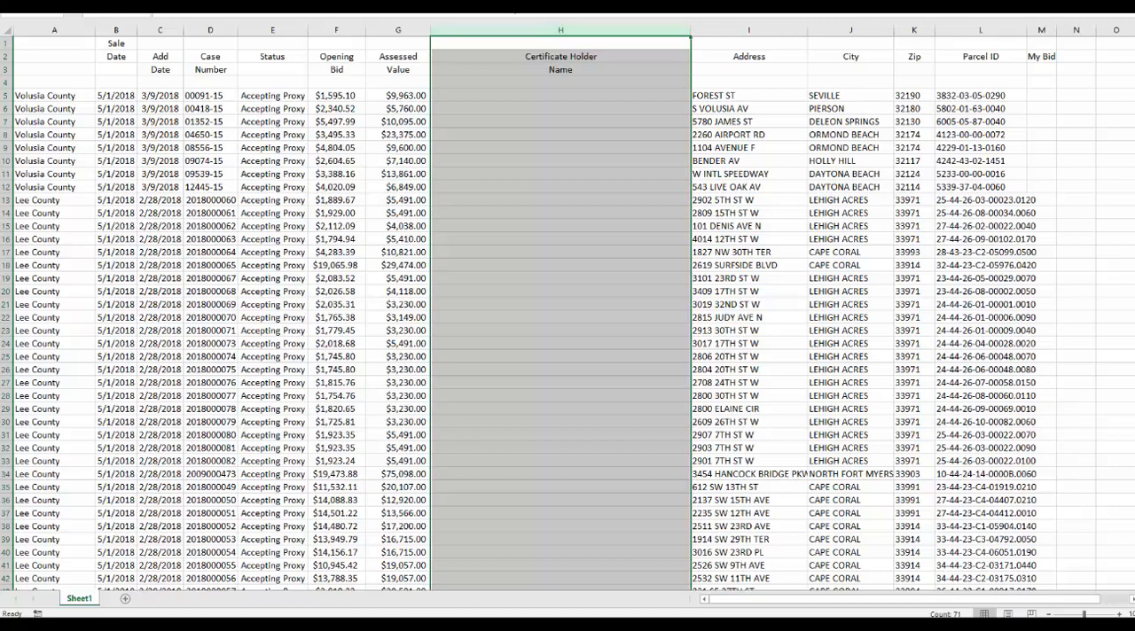
key(ctrl+minus)
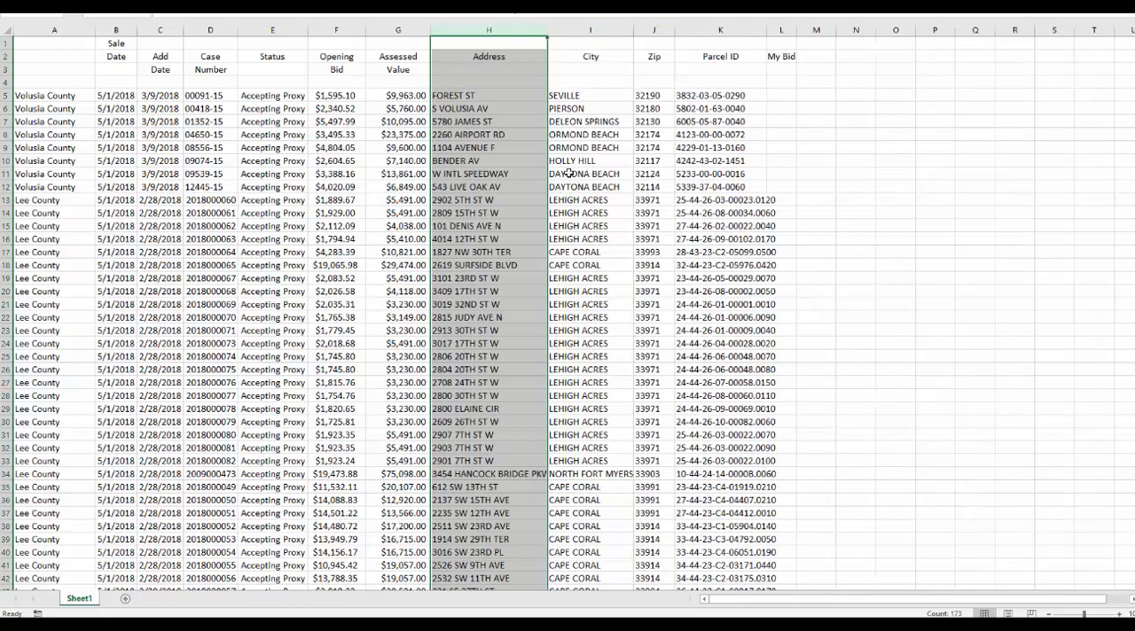
click(394, 121)
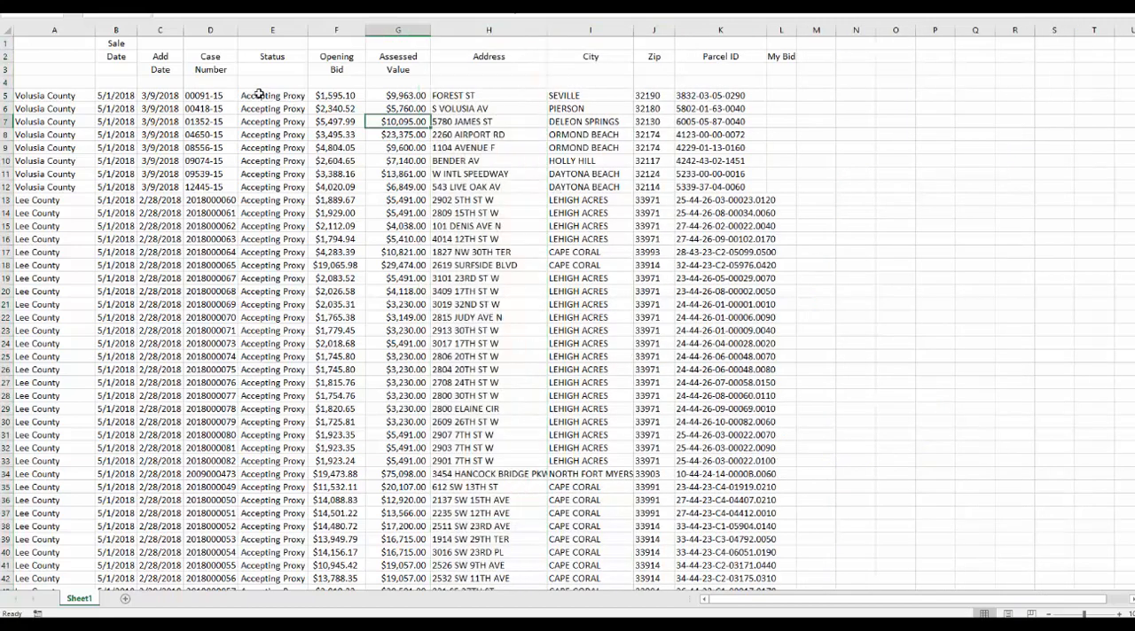
Delete the Add Date column from the auction sheet.
click(116, 30)
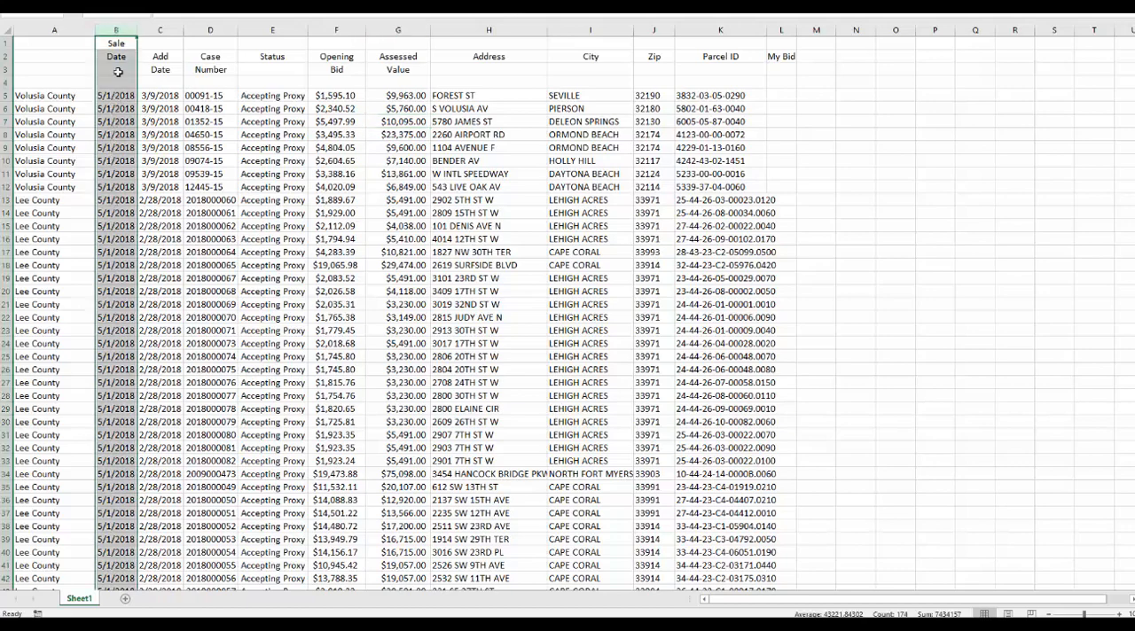
click(159, 31)
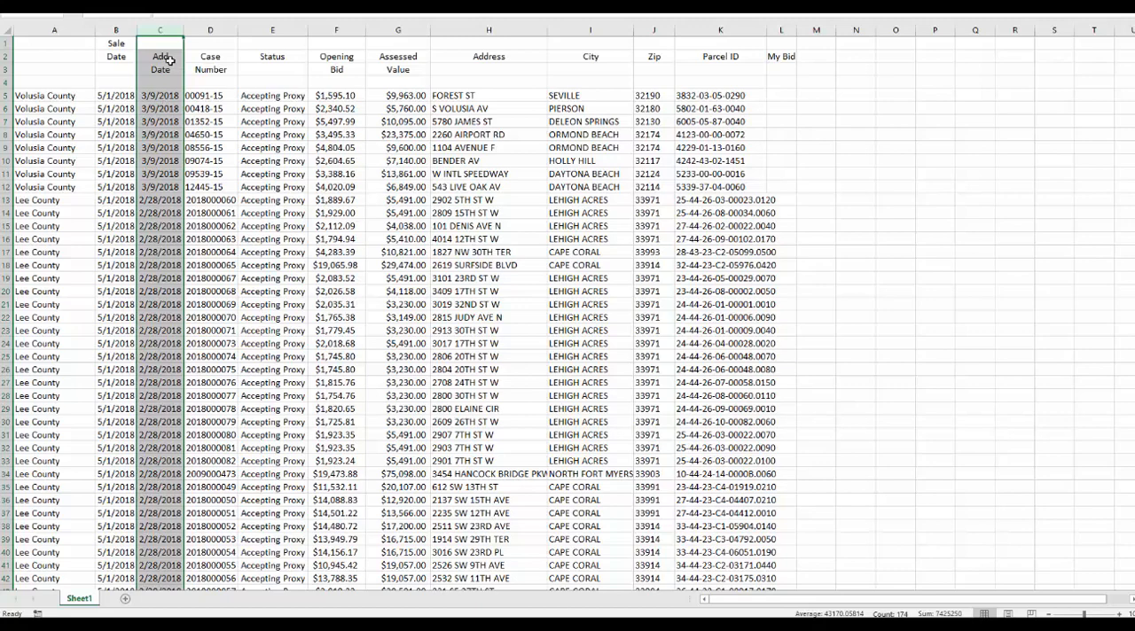
key(ctrl+minus)
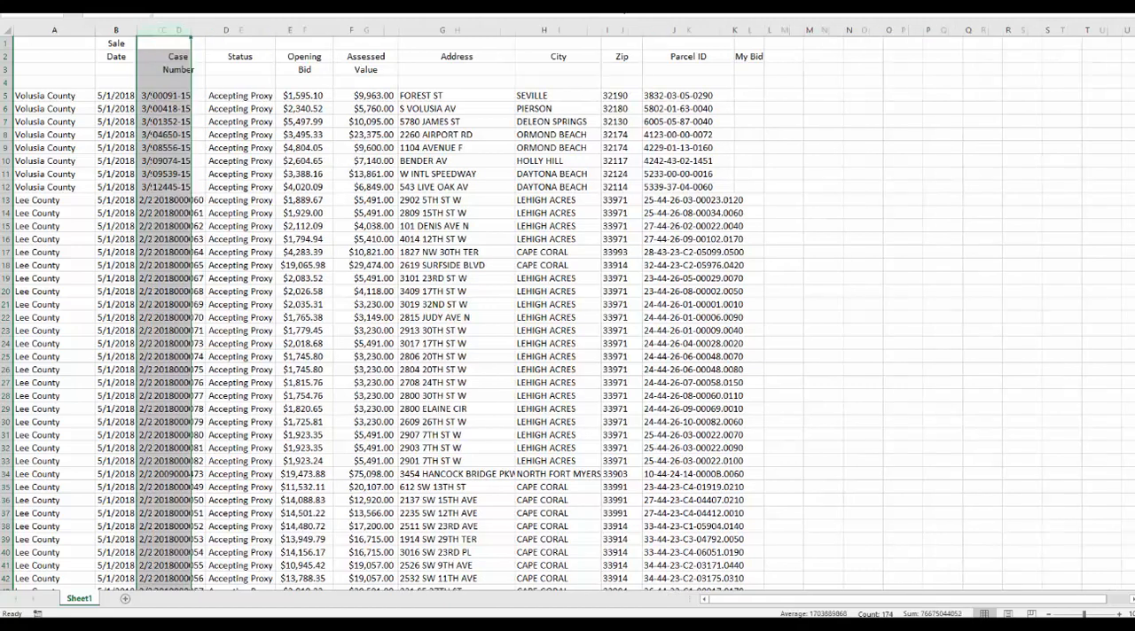
click(225, 106)
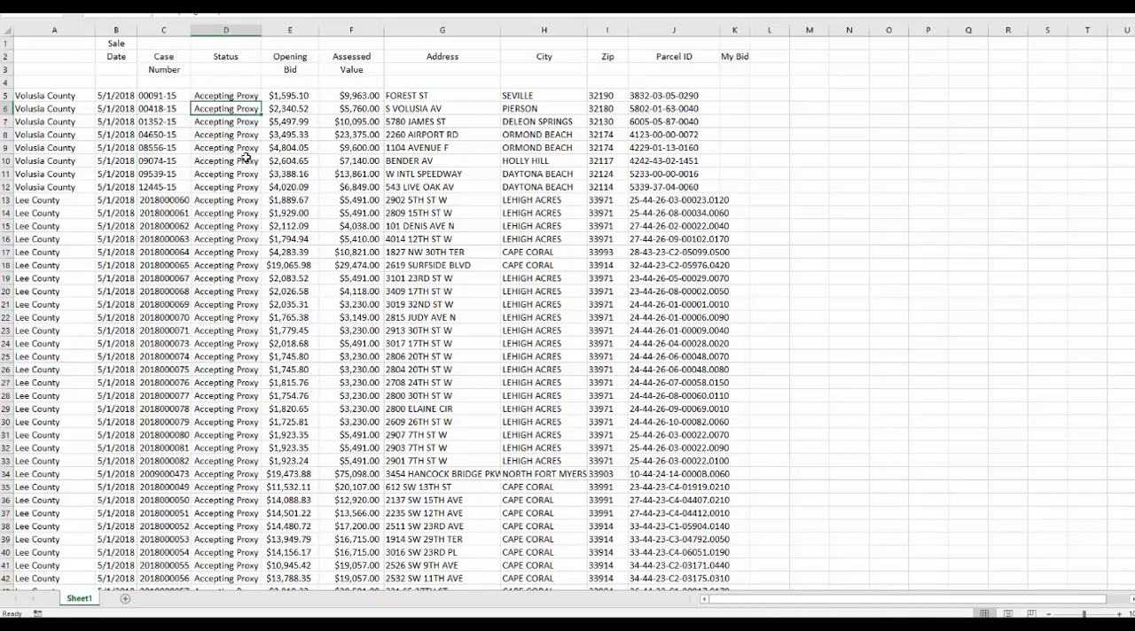
Look through the cleaned-up auction records down to the last Miami-Dade County rows and back up.
scroll(246, 157, down, 17)
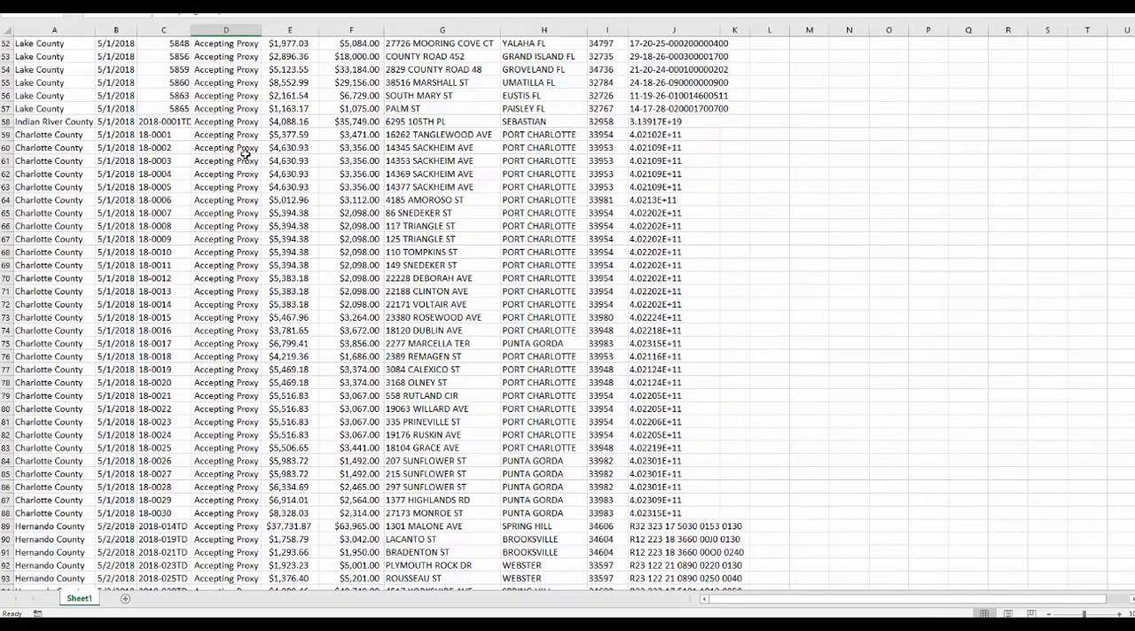
scroll(246, 154, down, 8)
scroll(243, 152, up, 20)
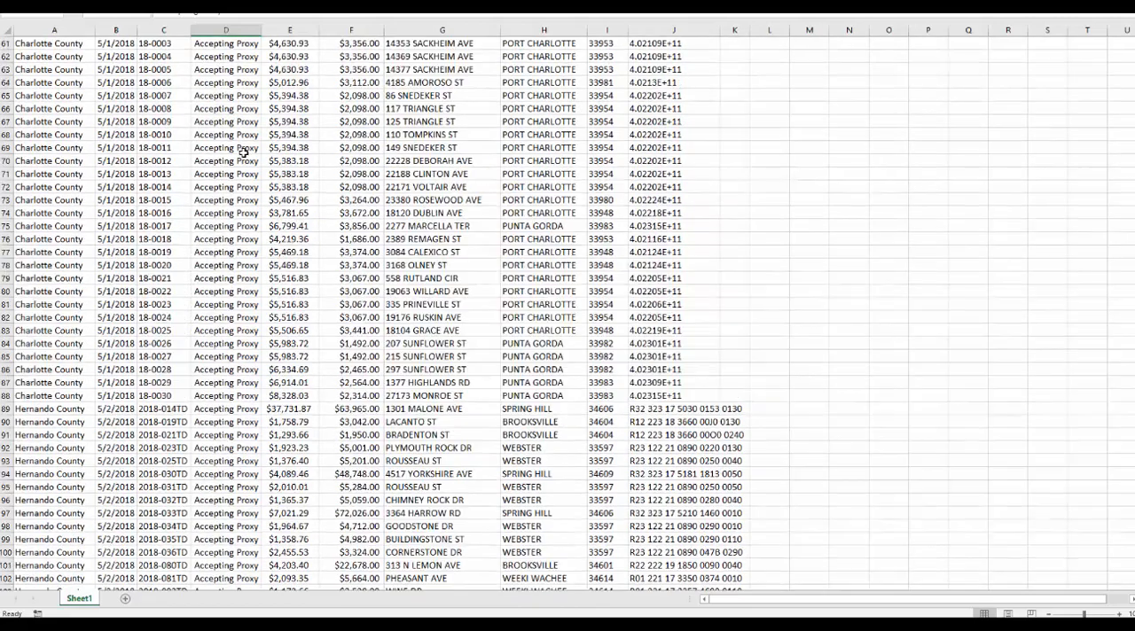
scroll(241, 151, down, 20)
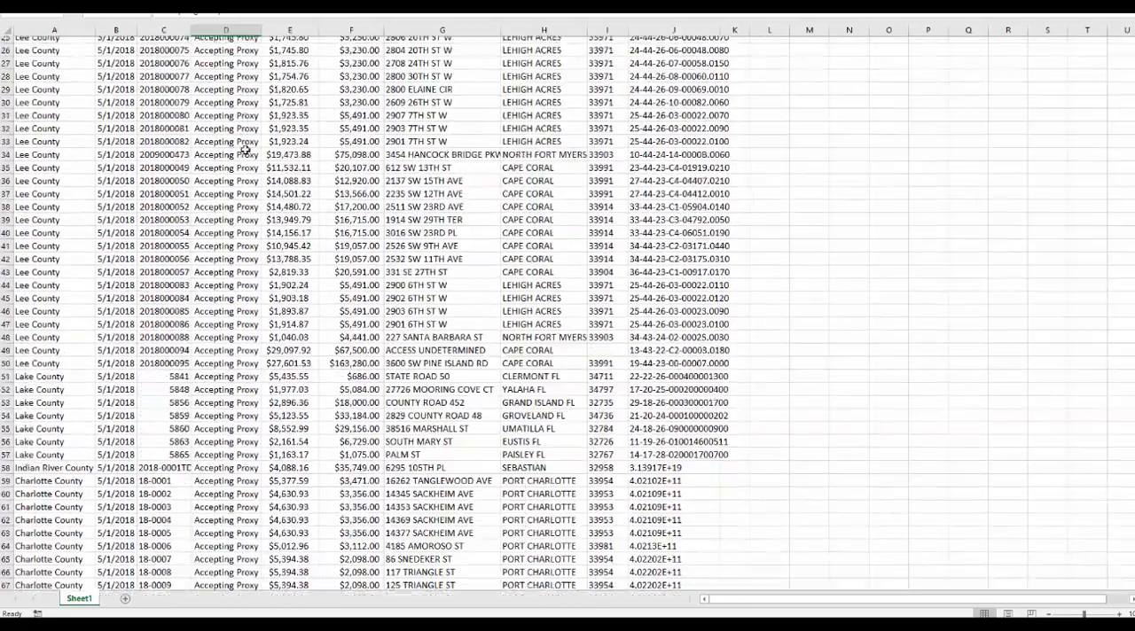
scroll(246, 150, down, 15)
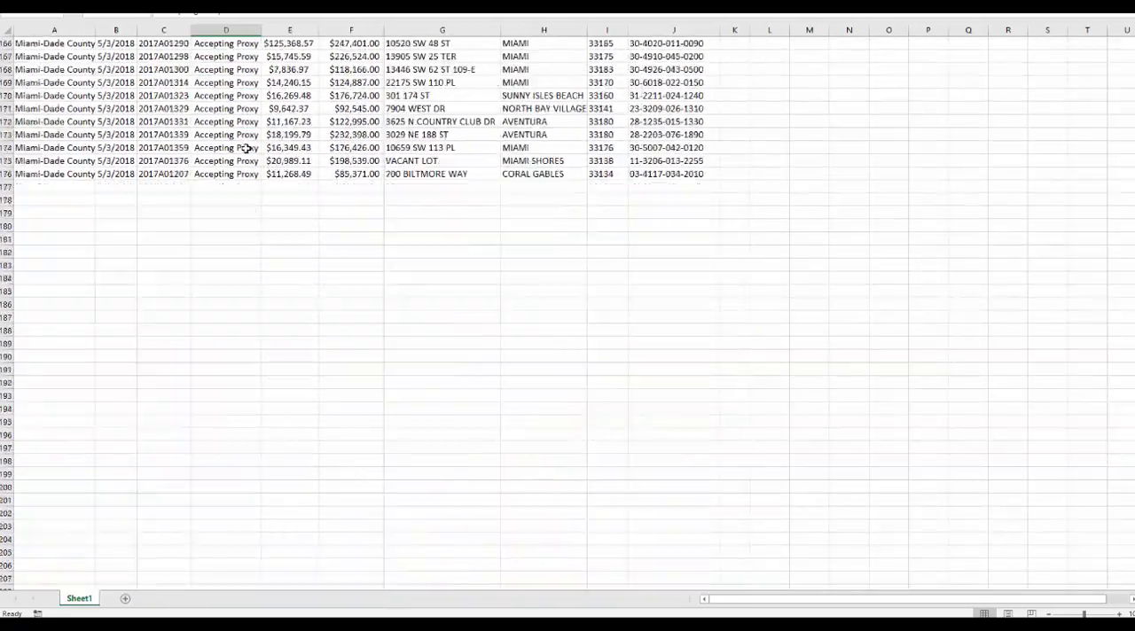
scroll(245, 137, up, 20)
scroll(245, 133, up, 20)
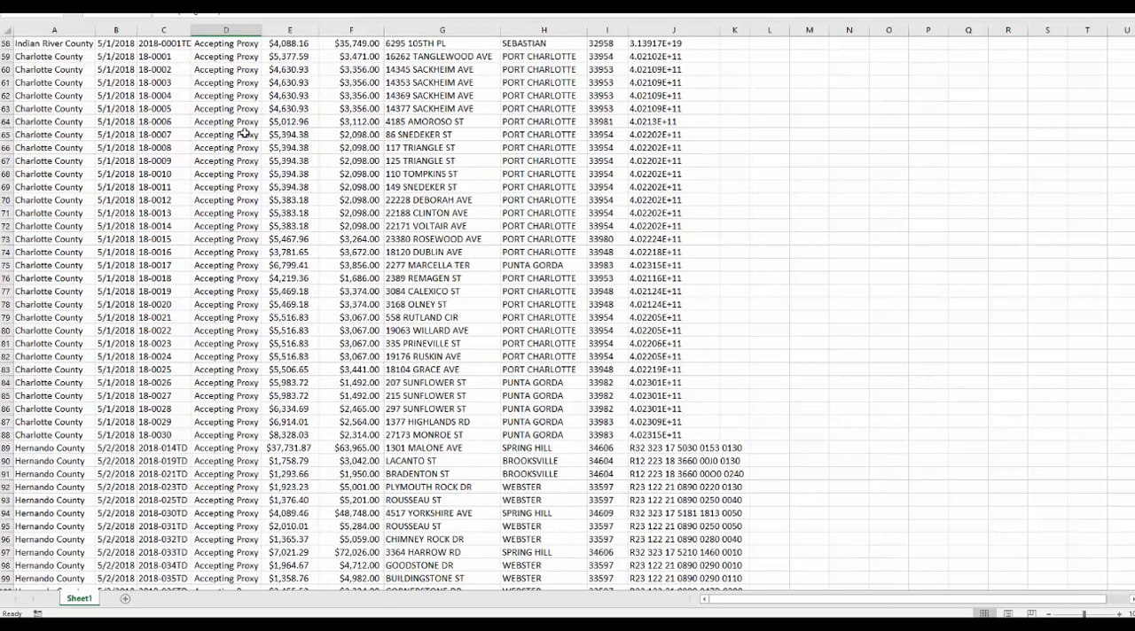
Clear the Status column's contents and move the Parcel ID column into the emptied column D.
click(230, 28)
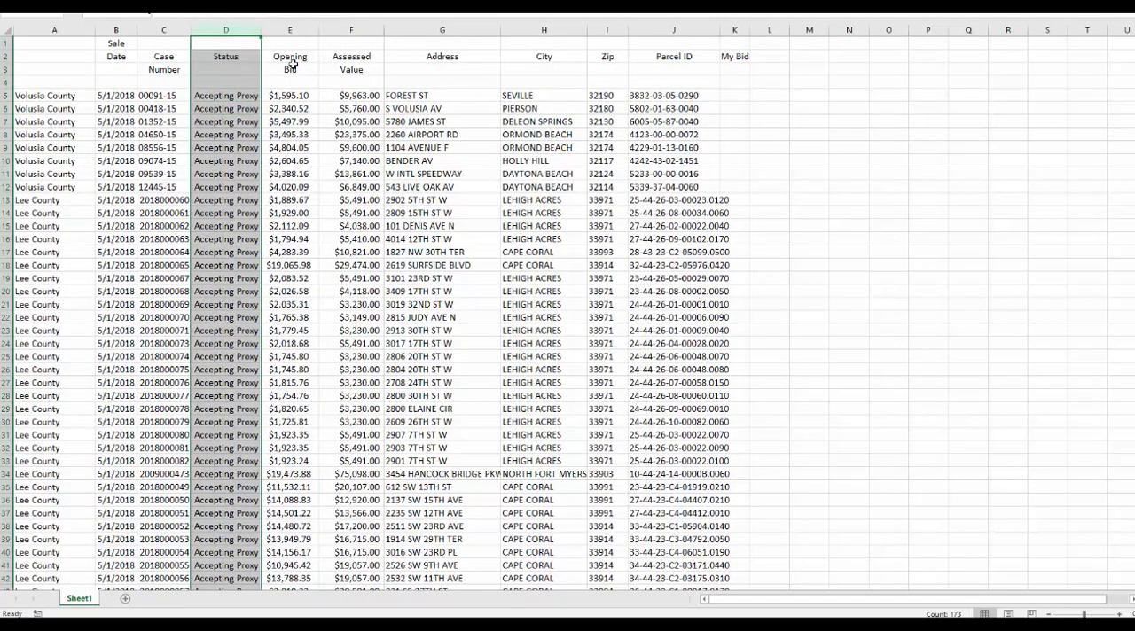
key(Delete)
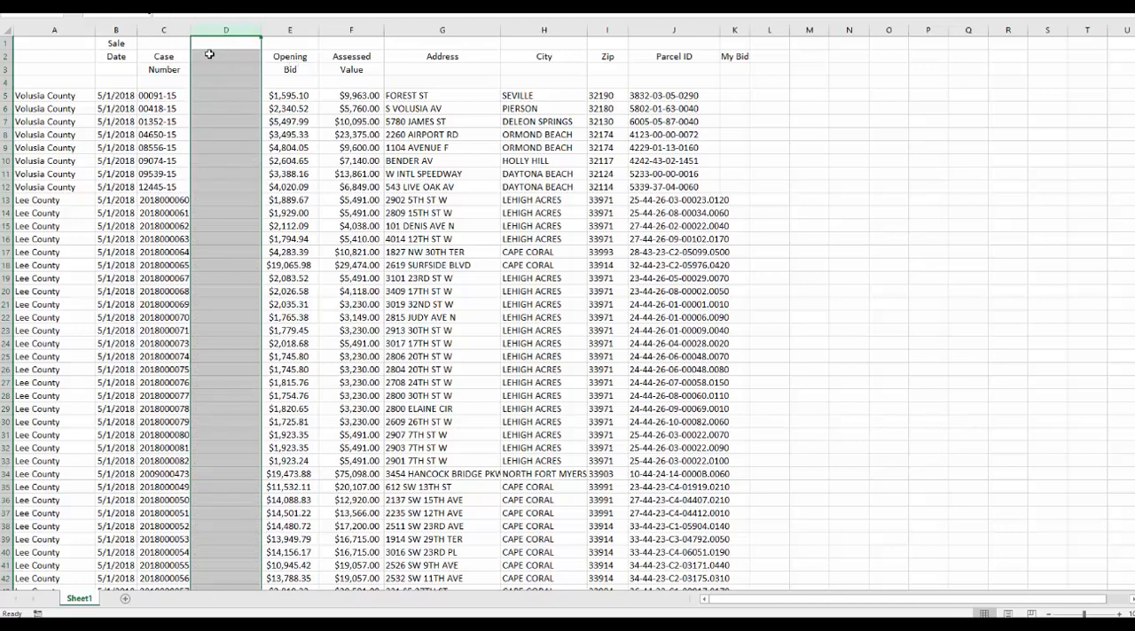
click(664, 28)
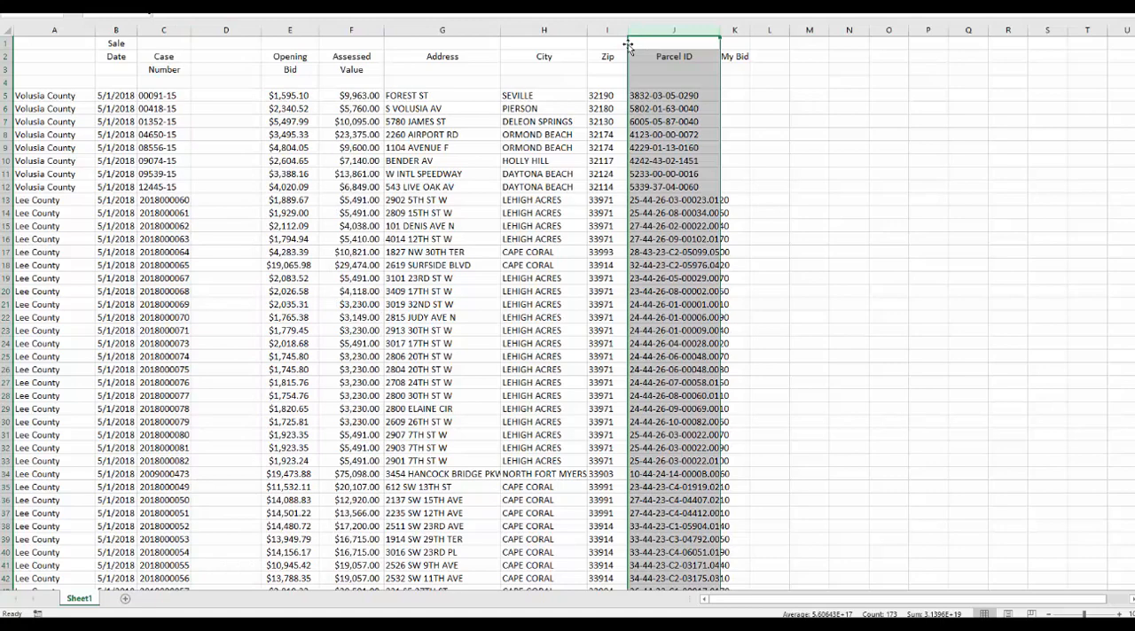
drag(627, 44, 221, 40)
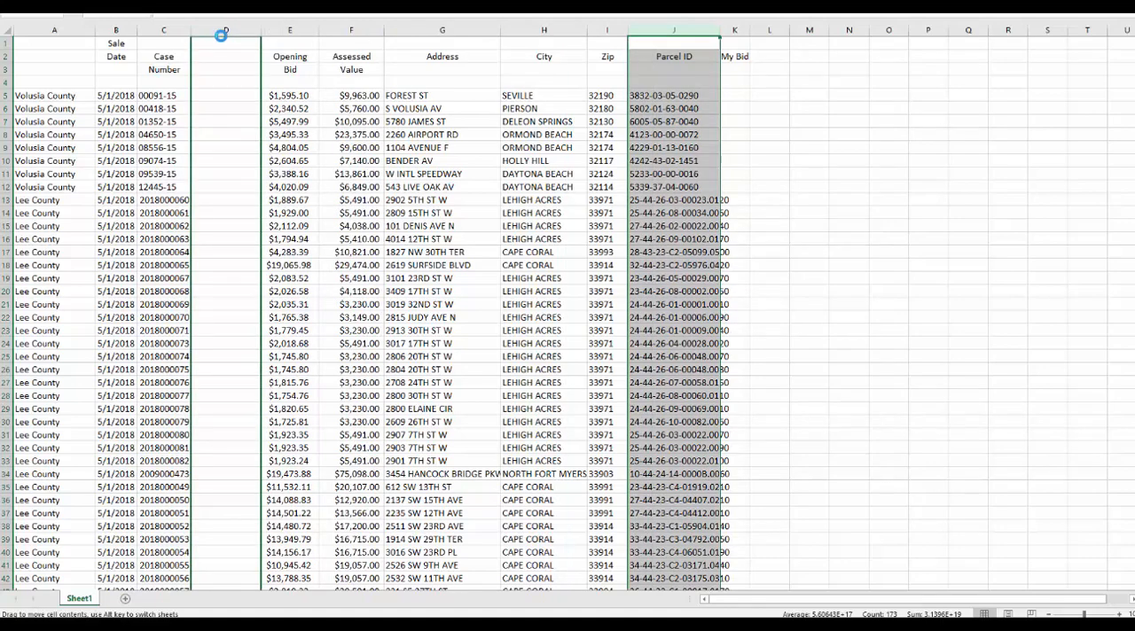
click(166, 29)
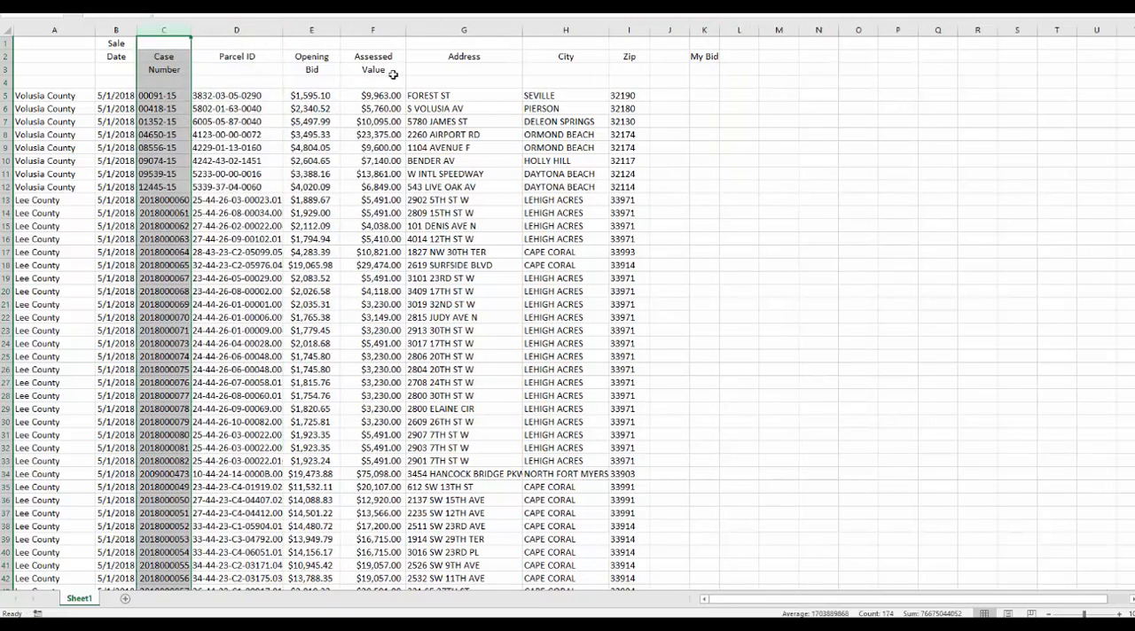
Examine how the Address, City and Zip columns are filled in, including the city entries of the Lake County rows.
click(113, 106)
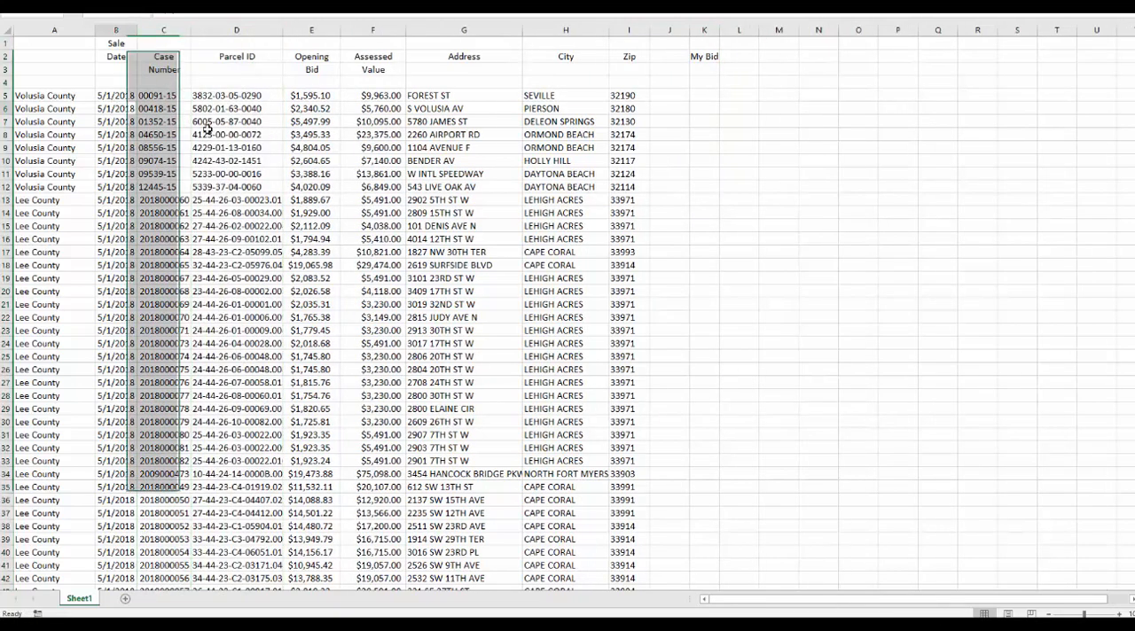
click(462, 94)
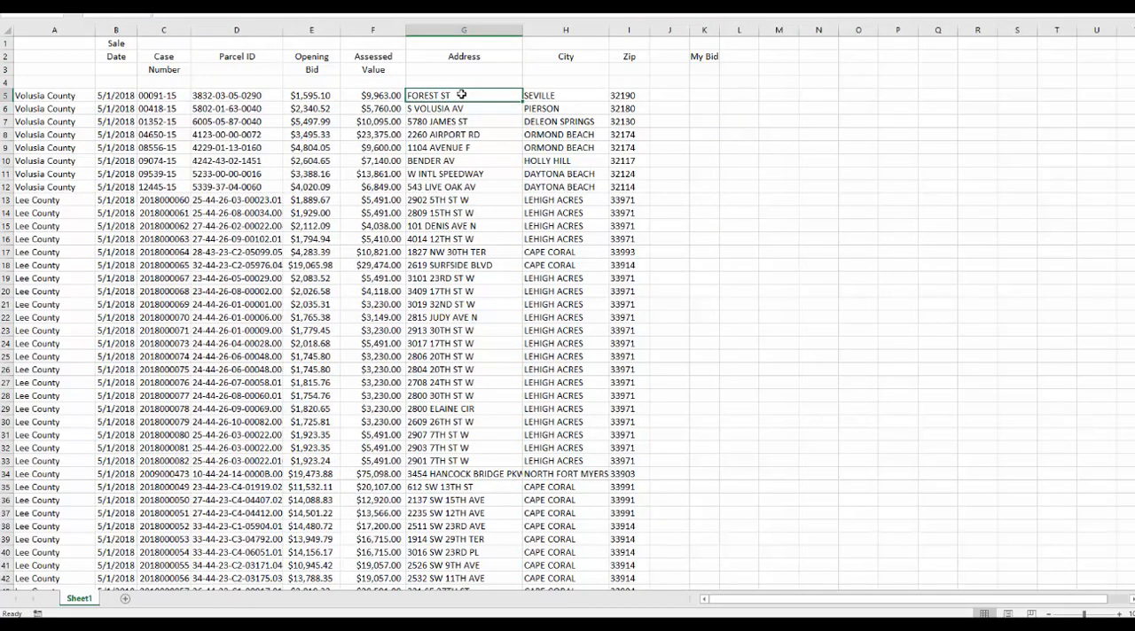
click(567, 94)
key(Right)
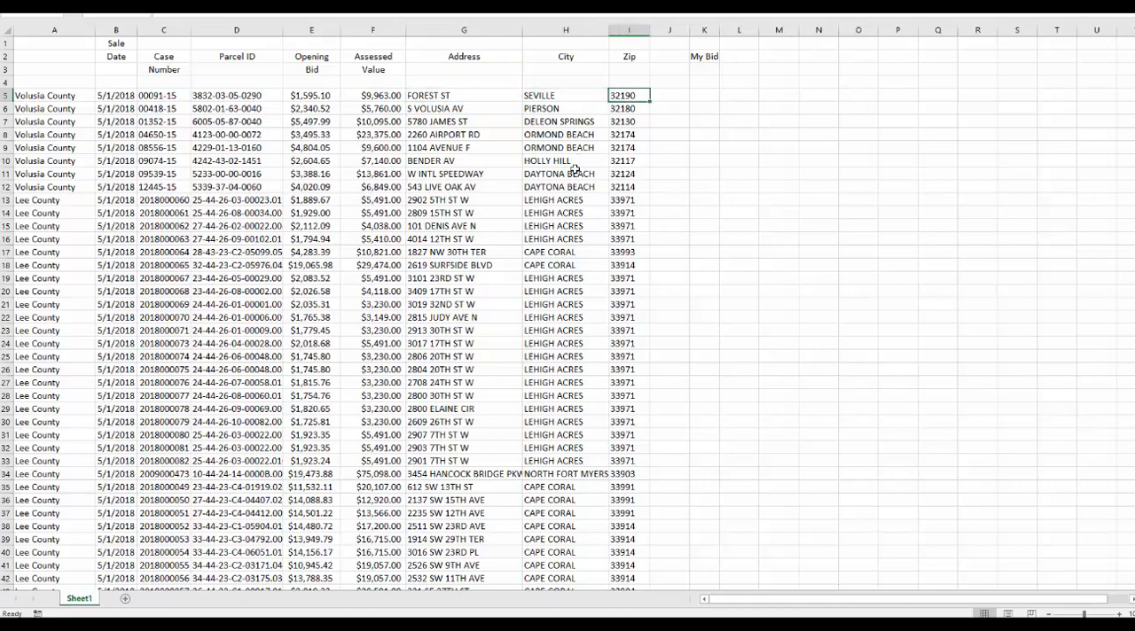
scroll(574, 169, down, 12)
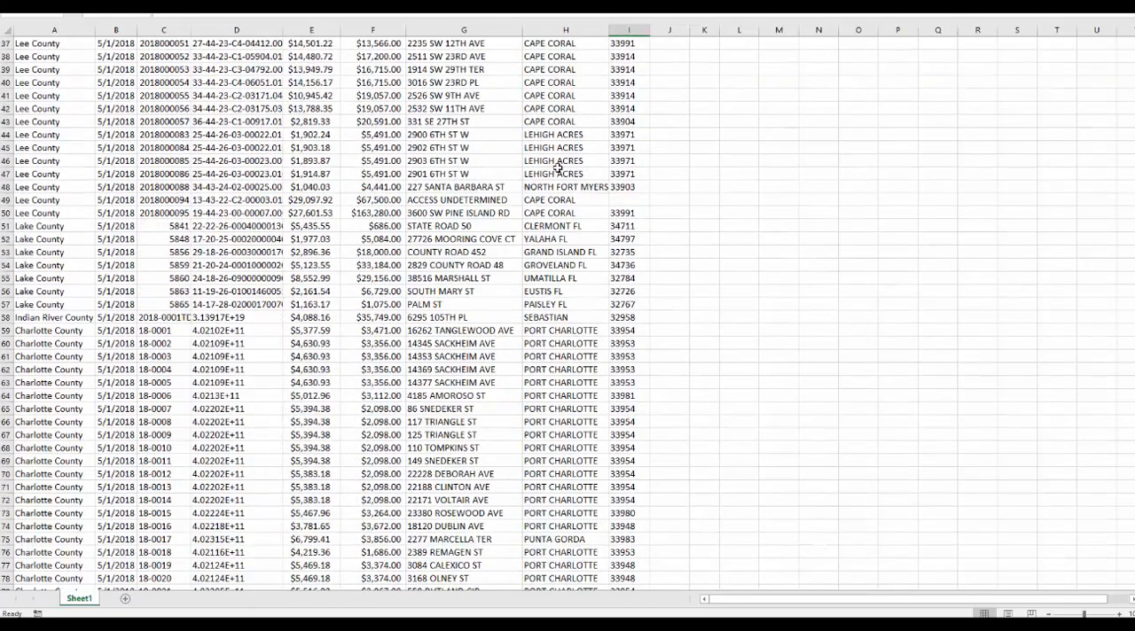
click(586, 226)
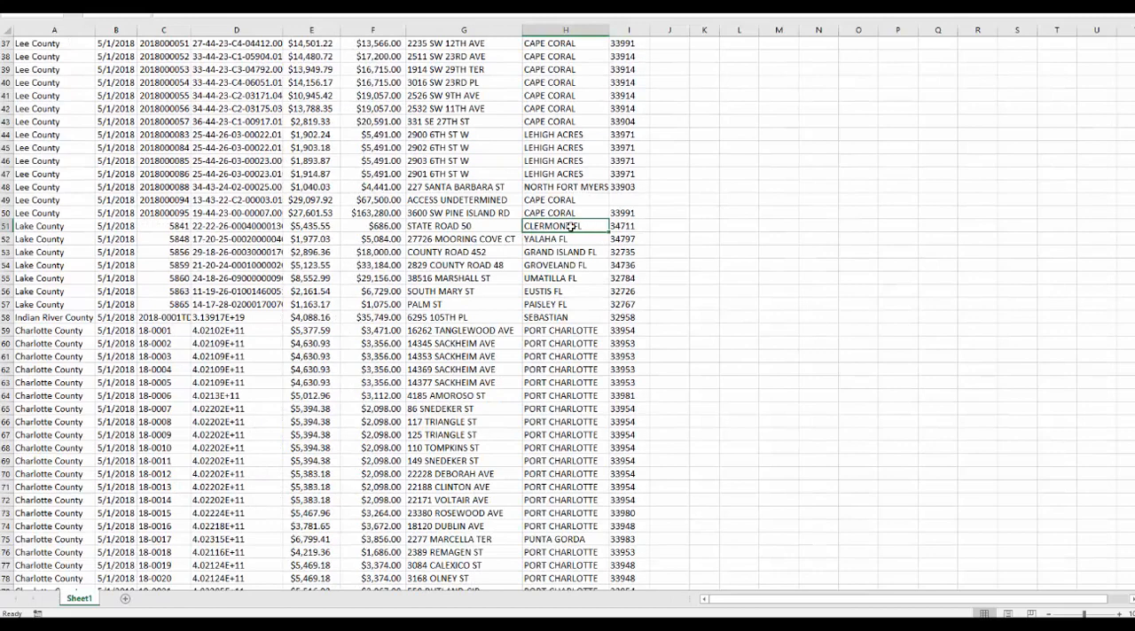
key(Down)
key(Down)
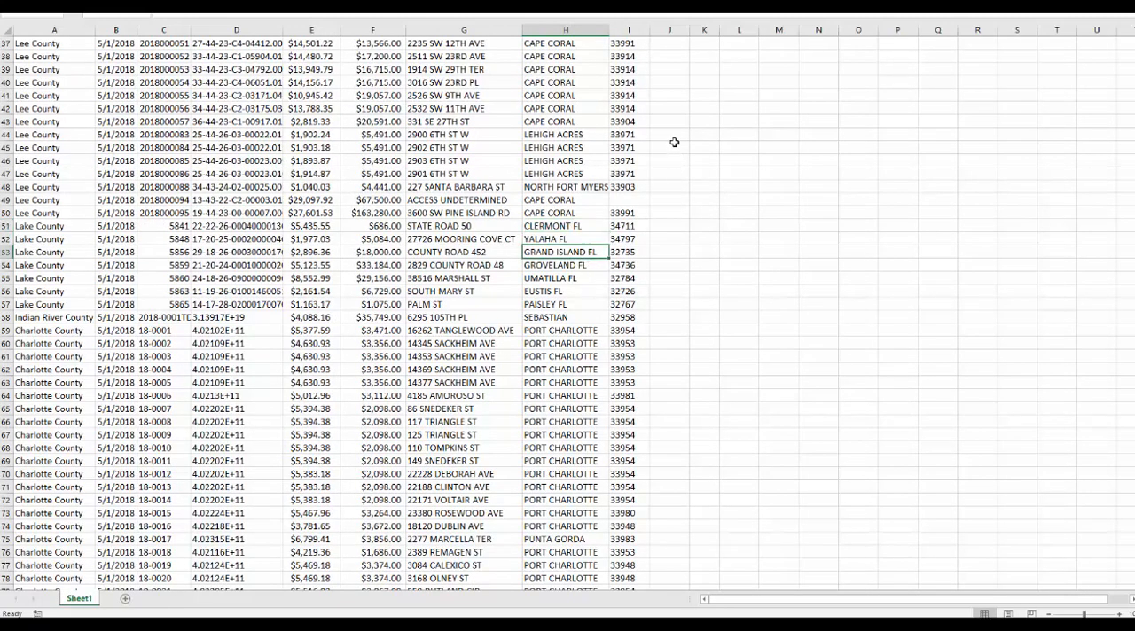
scroll(612, 133, up, 7)
scroll(611, 133, up, 5)
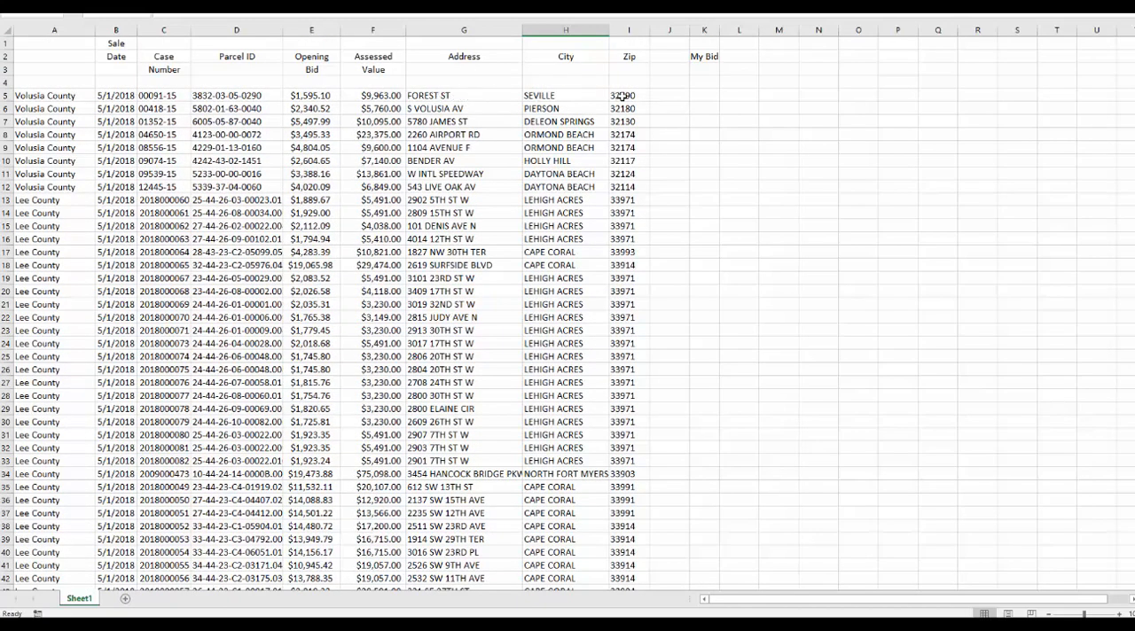
Remove the My Bid header from column K and widen the empty column J beside Zip.
click(665, 95)
click(704, 55)
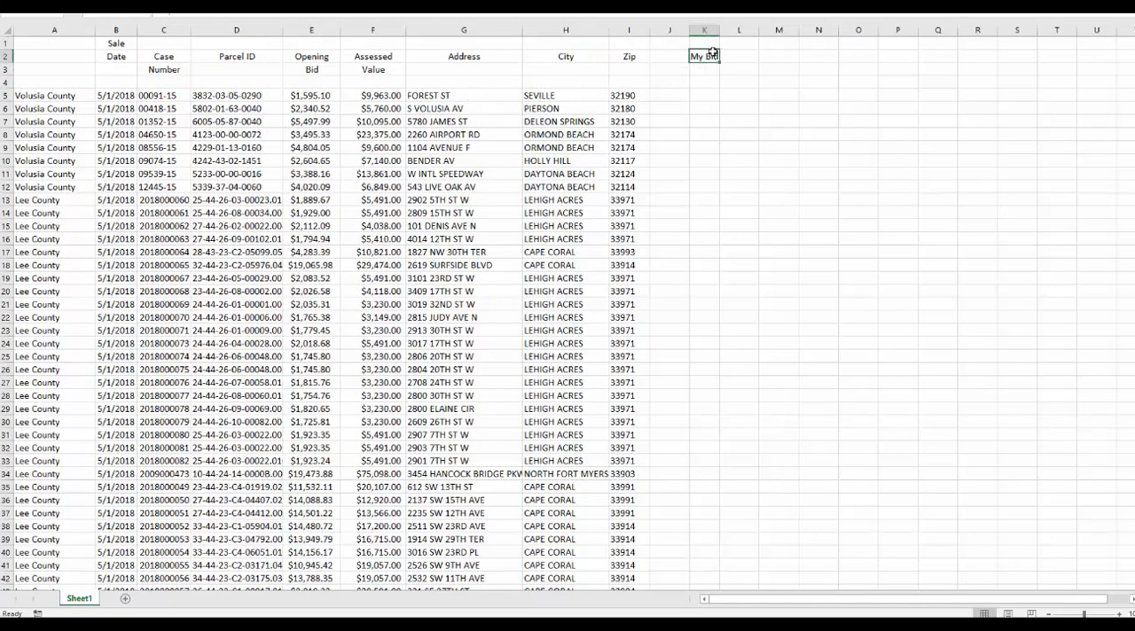
key(Delete)
drag(689, 30, 768, 39)
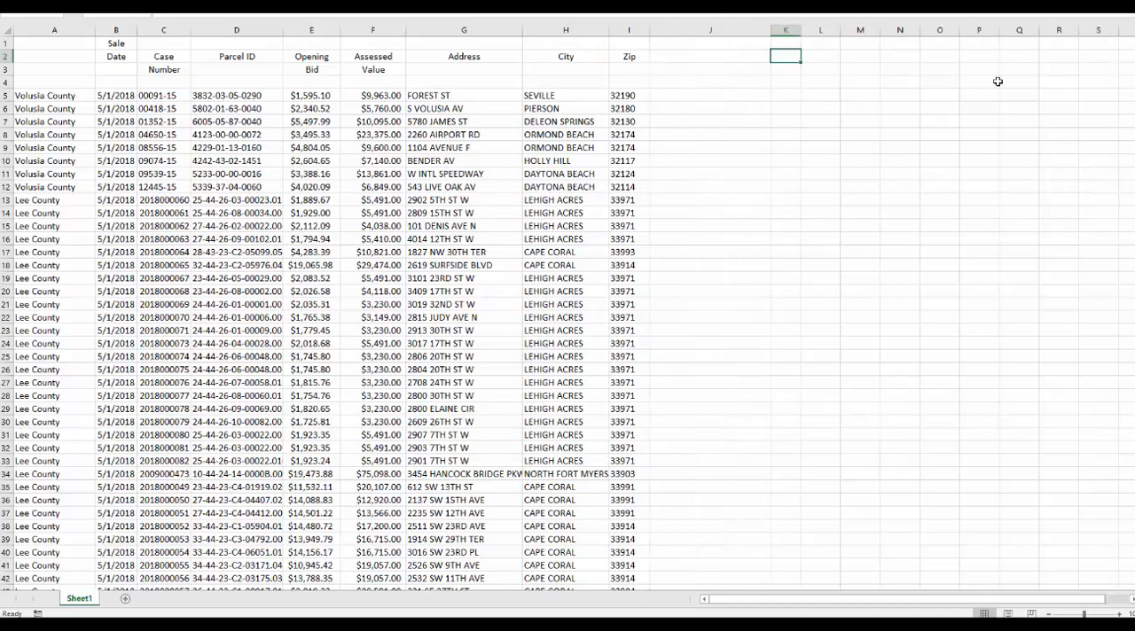
Enter the formula =G5&" "&H5&" "&I5 in J5 to join address, city and zip, separated by spaces.
click(709, 134)
click(701, 95)
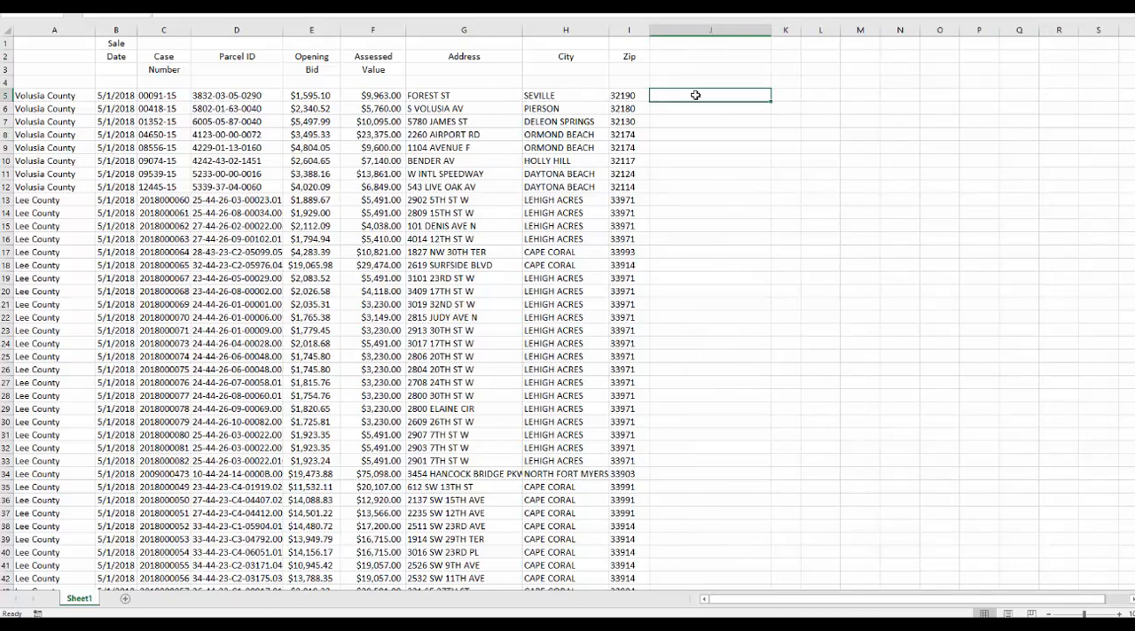
text(=)
click(449, 96)
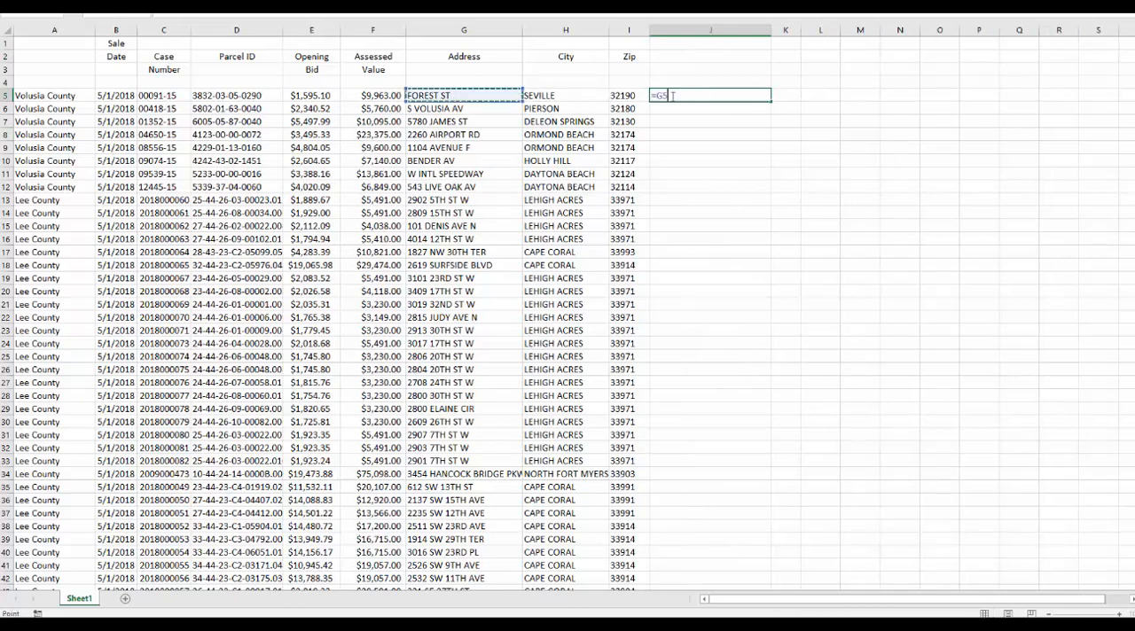
text(&)
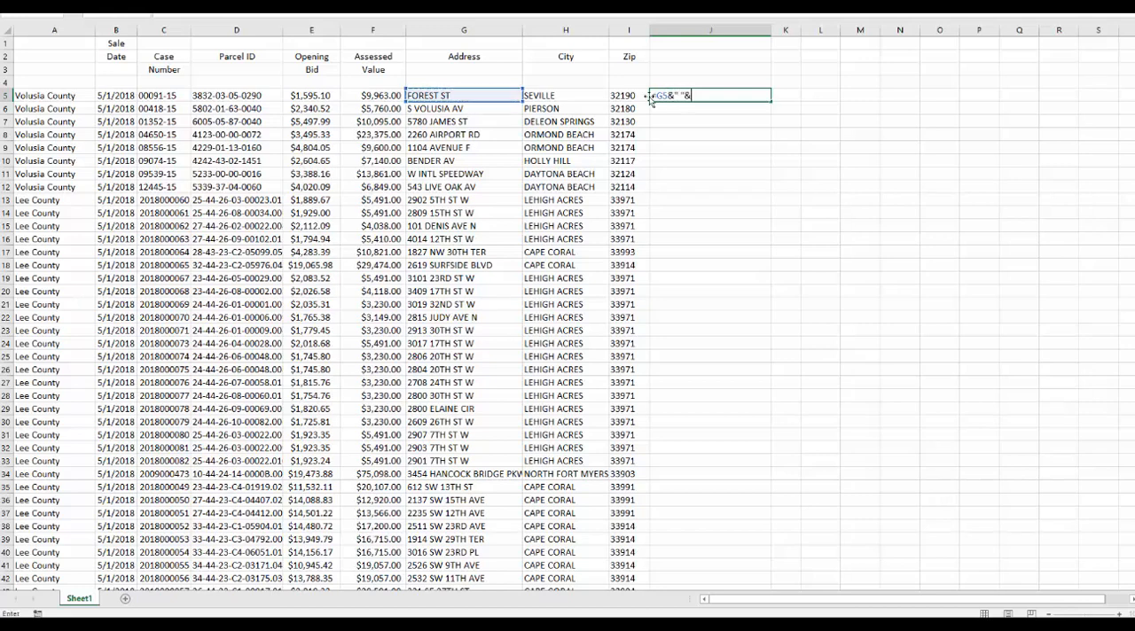
text(" "&)
click(573, 94)
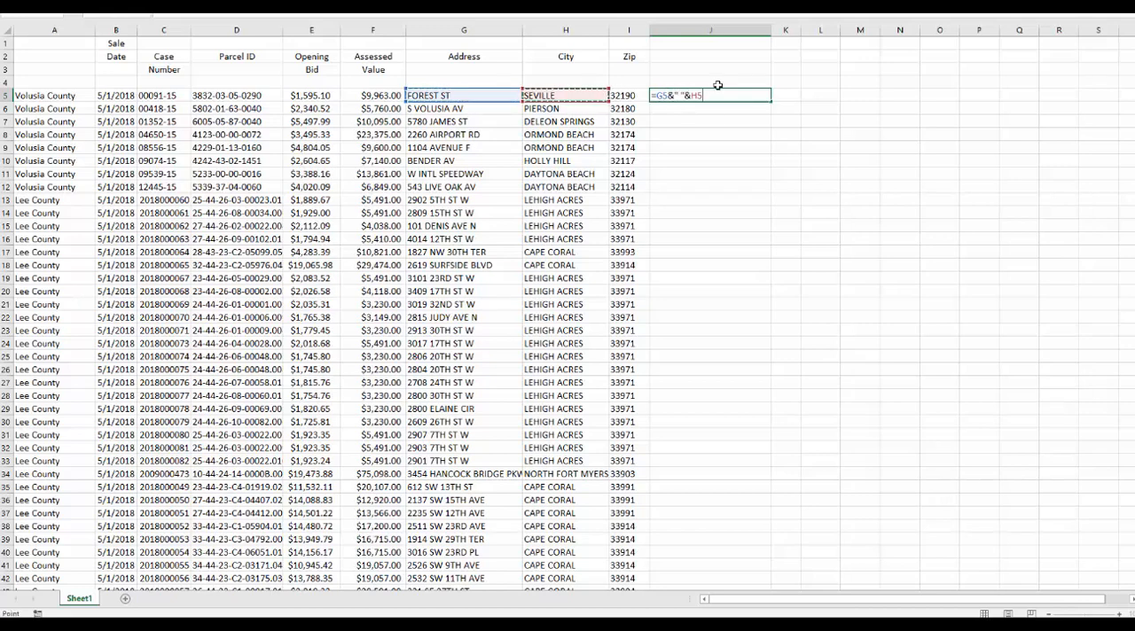
text(&)
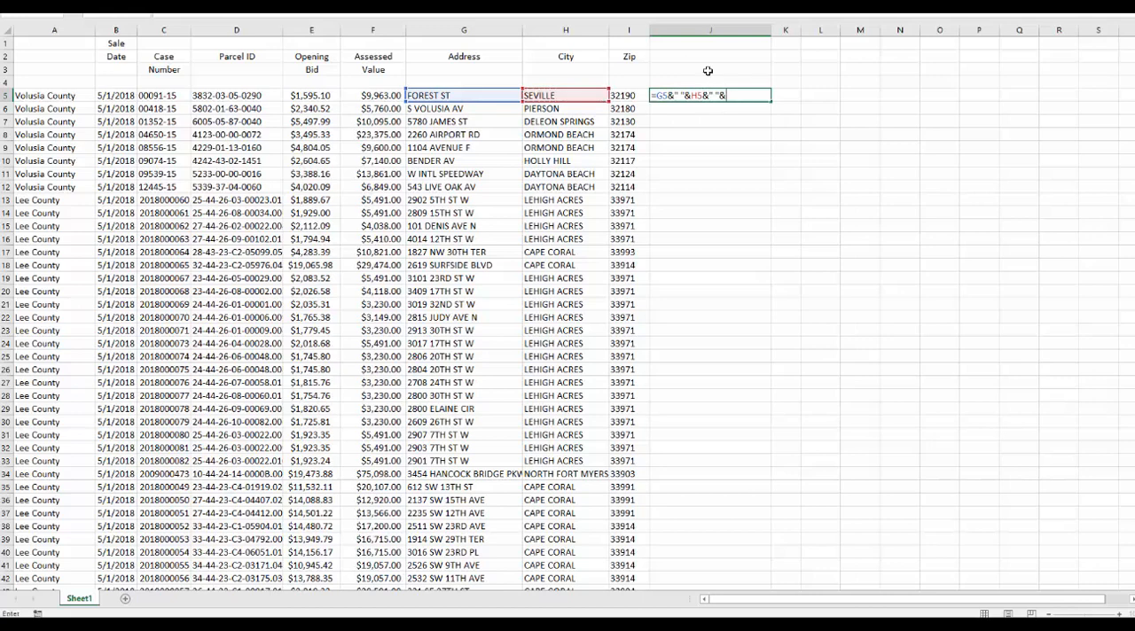
text(" "&)
click(627, 95)
key(Return)
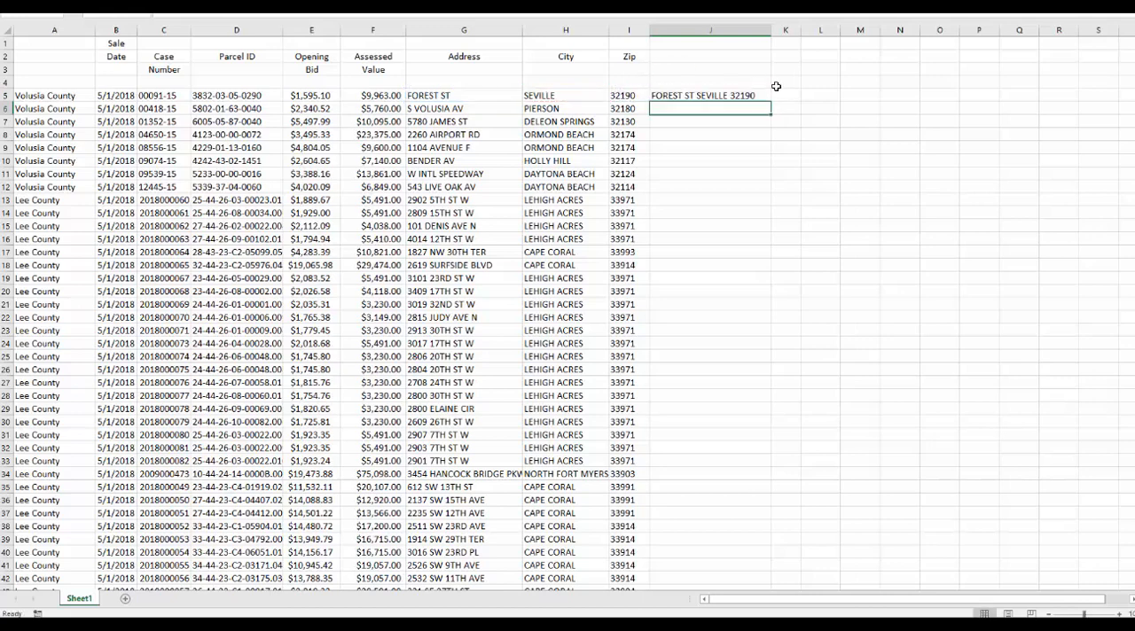
Widen column J further and copy the J5 address formula down through row 176.
drag(782, 30, 828, 31)
click(721, 95)
key(ctrl+c)
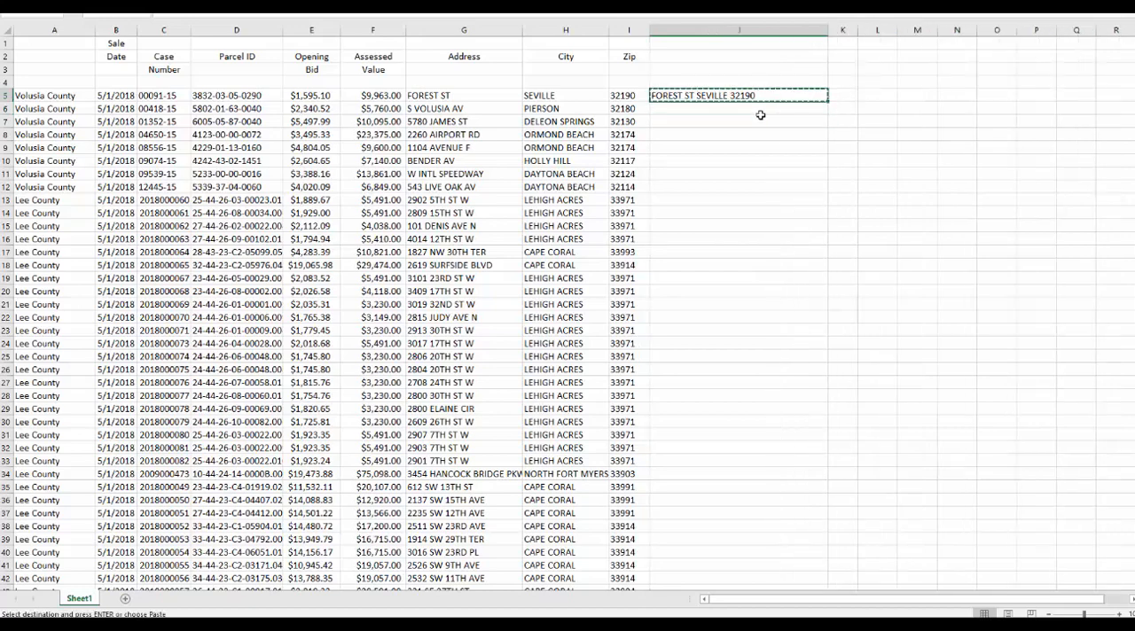
click(760, 110)
drag(1132, 166, 1126, 519)
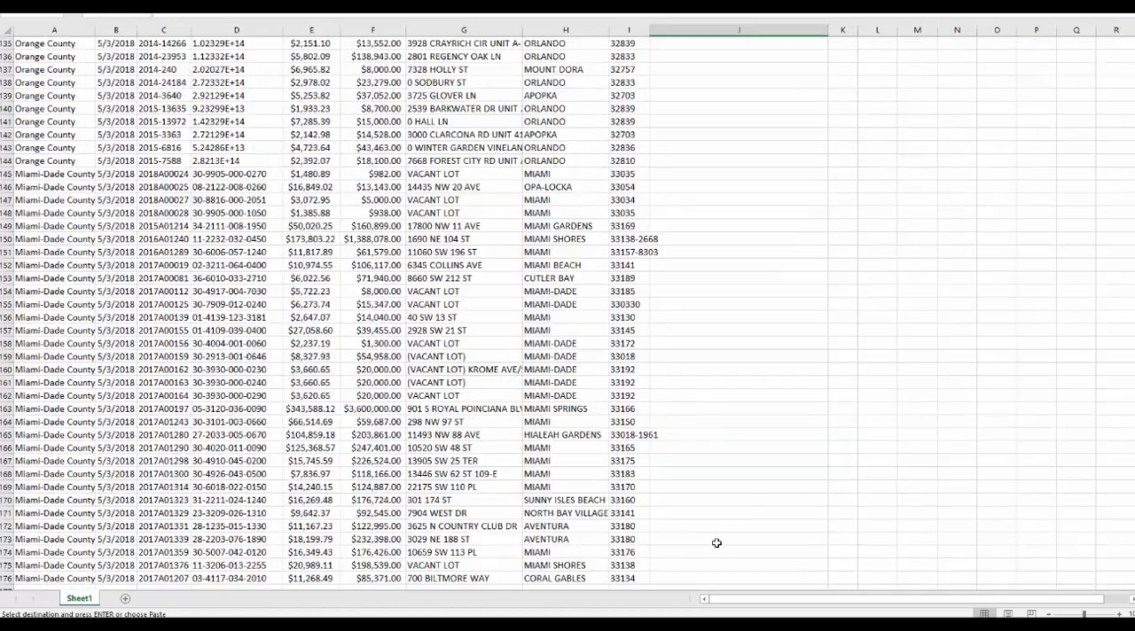
shift+click(689, 575)
key(Return)
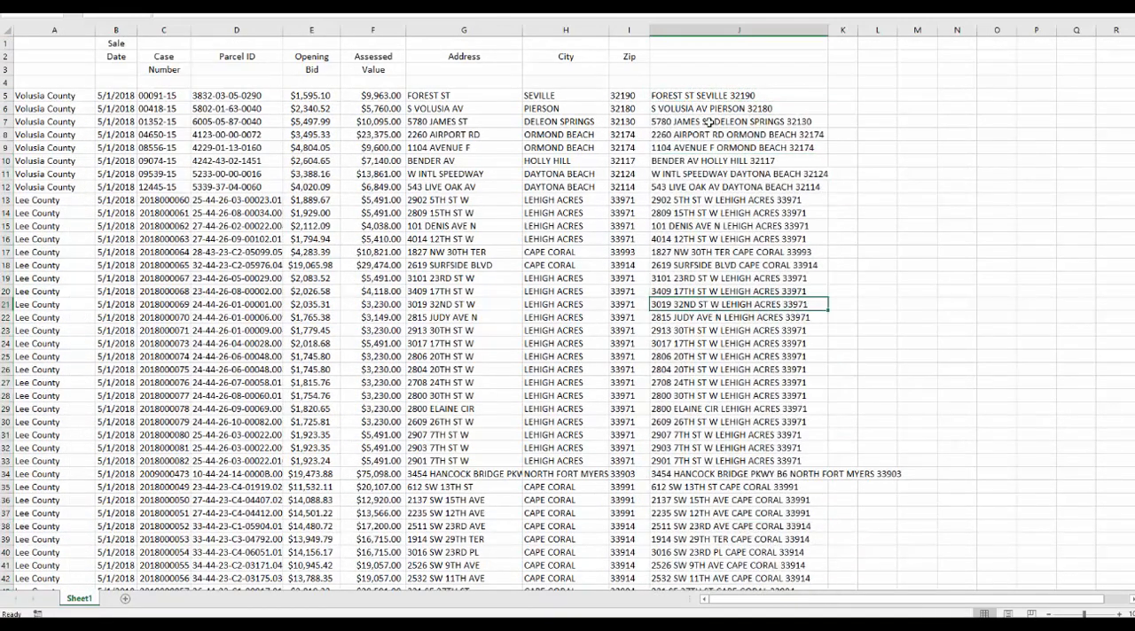
Try to clear the contents of the Address and City columns, and undo the deletion.
click(706, 92)
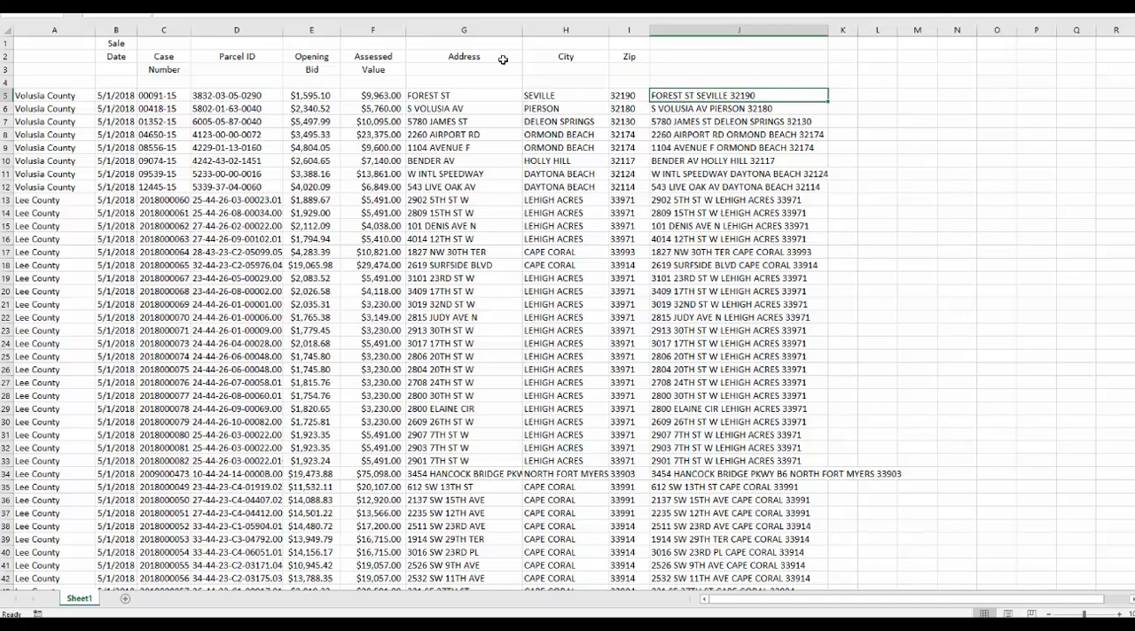
click(479, 35)
shift+click(615, 33)
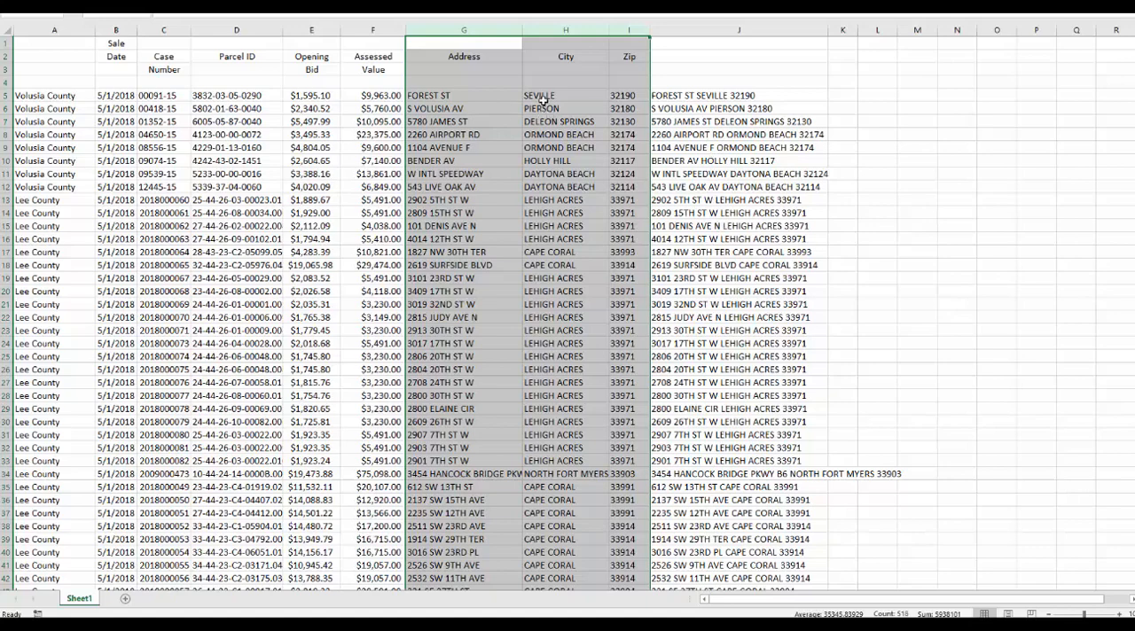
click(696, 97)
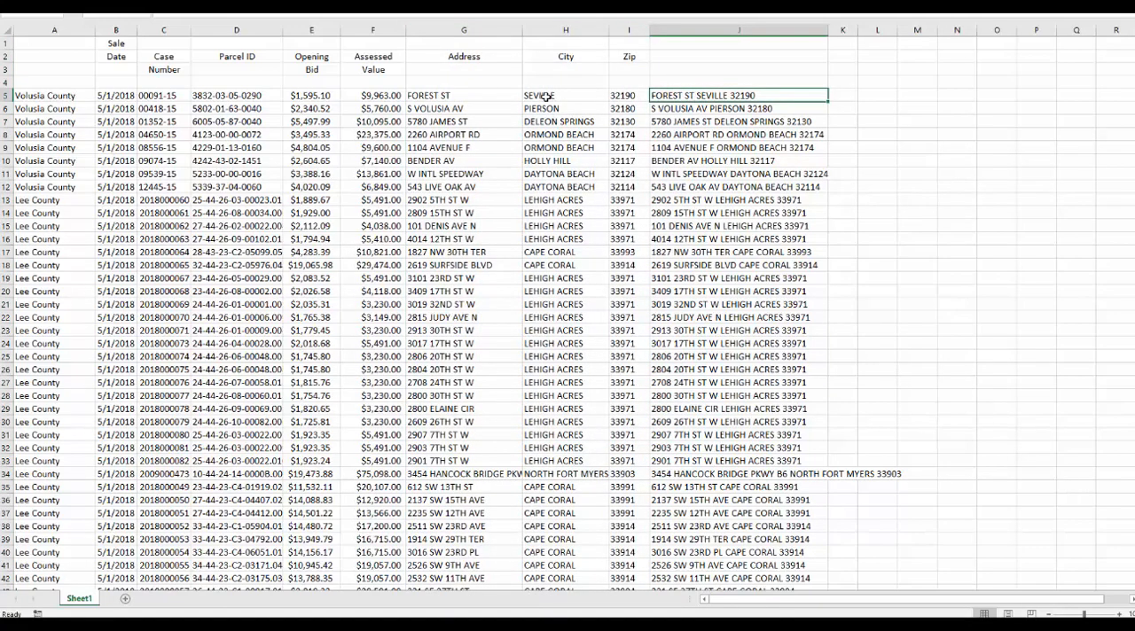
drag(473, 24, 589, 26)
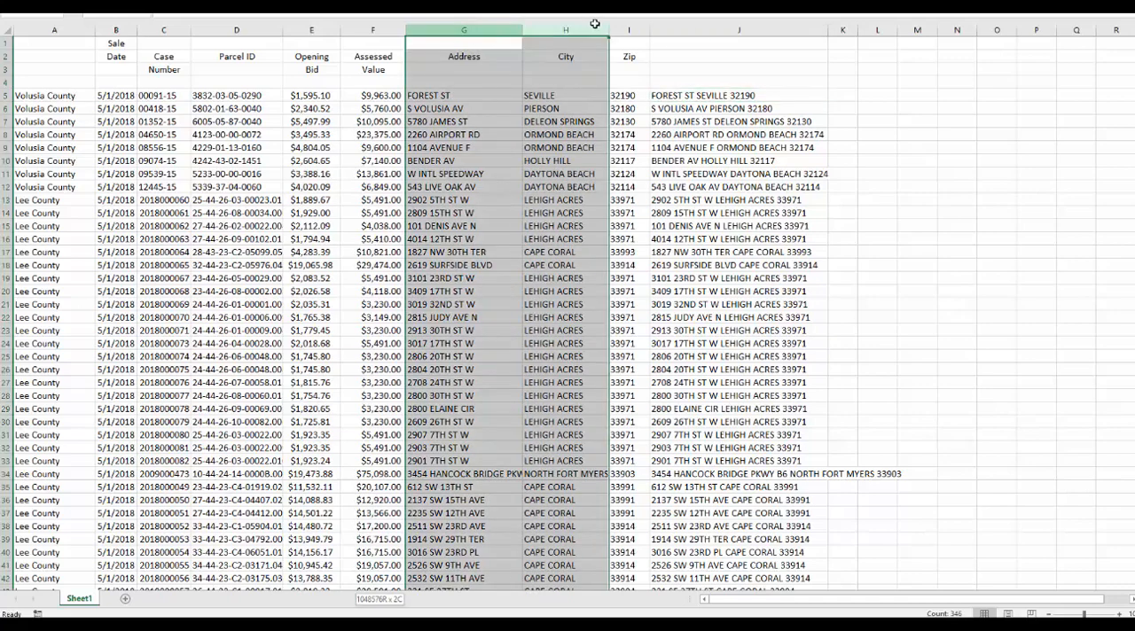
key(Delete)
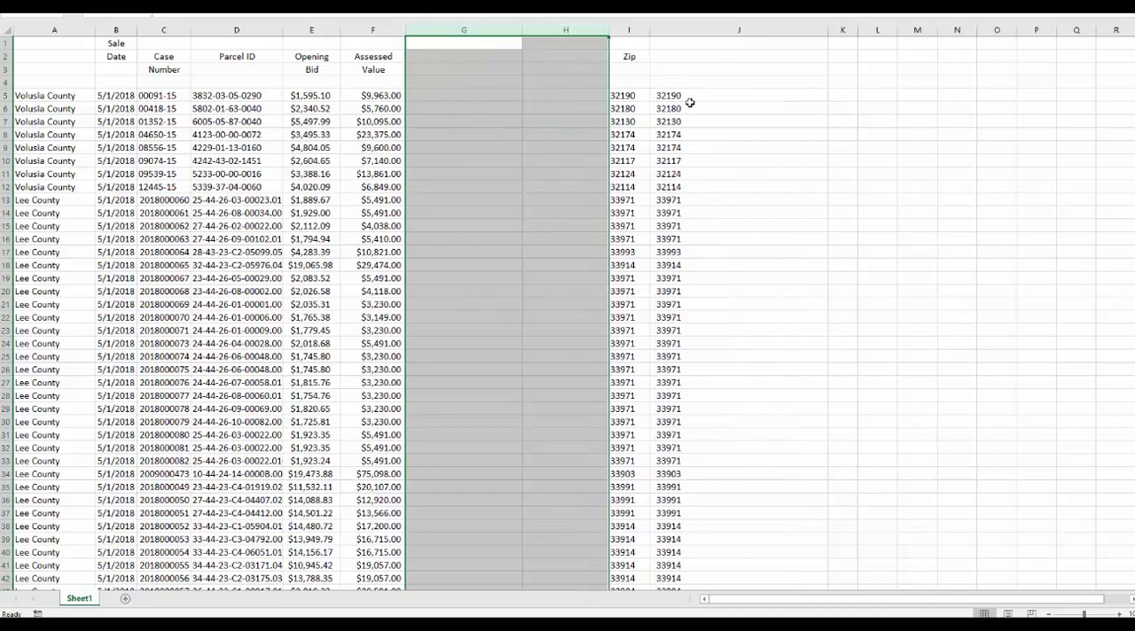
key(ctrl+z)
Copy the combined addresses in J5:J176 and paste them as plain text into an empty Notepad document.
click(726, 97)
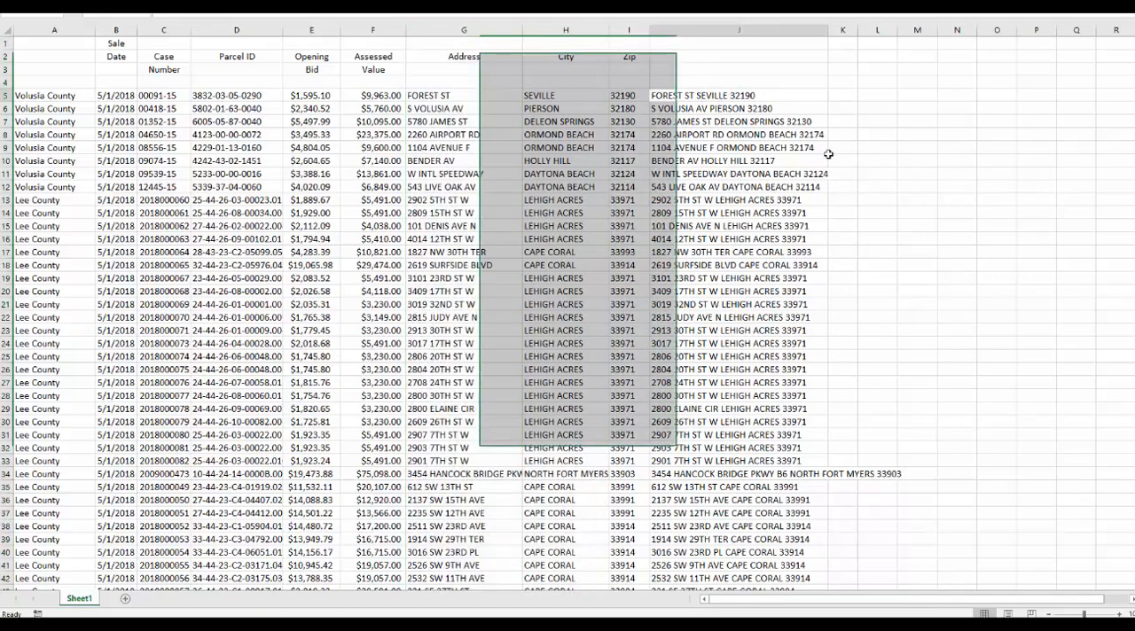
scroll(802, 162, down, 20)
scroll(802, 162, down, 20)
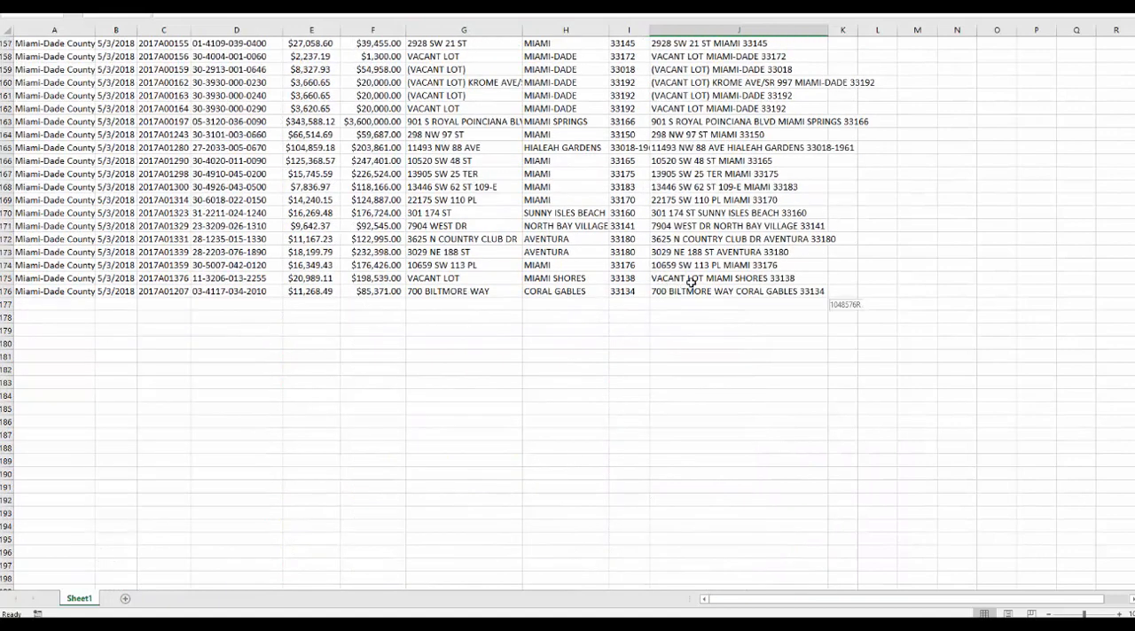
shift+click(663, 290)
key(ctrl+c)
key(alt+Tab)
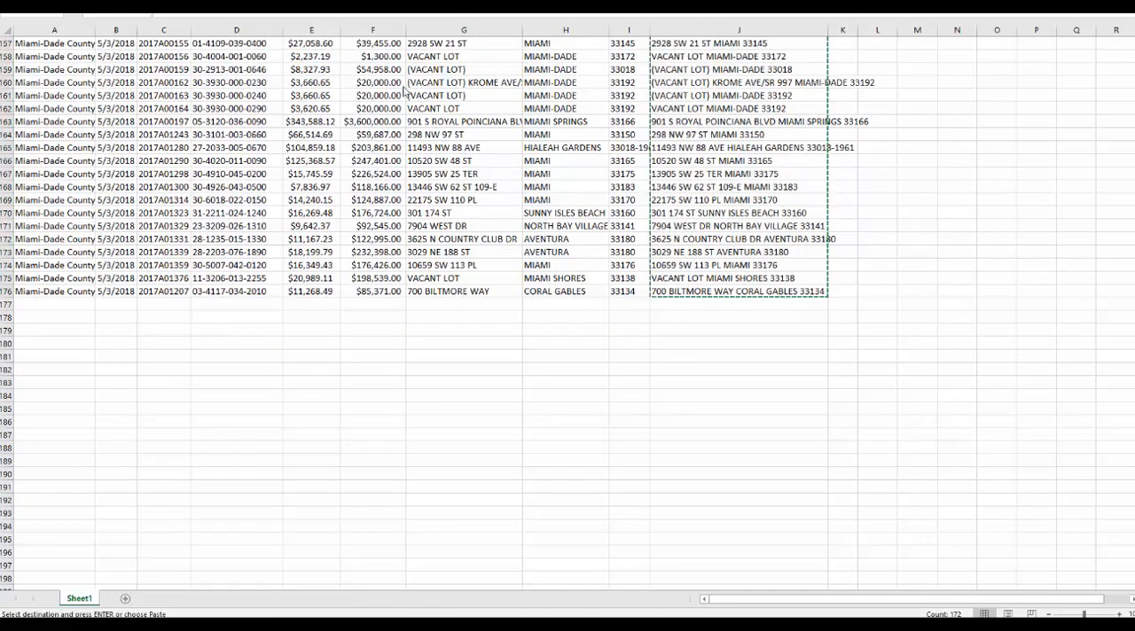
key(ctrl+v)
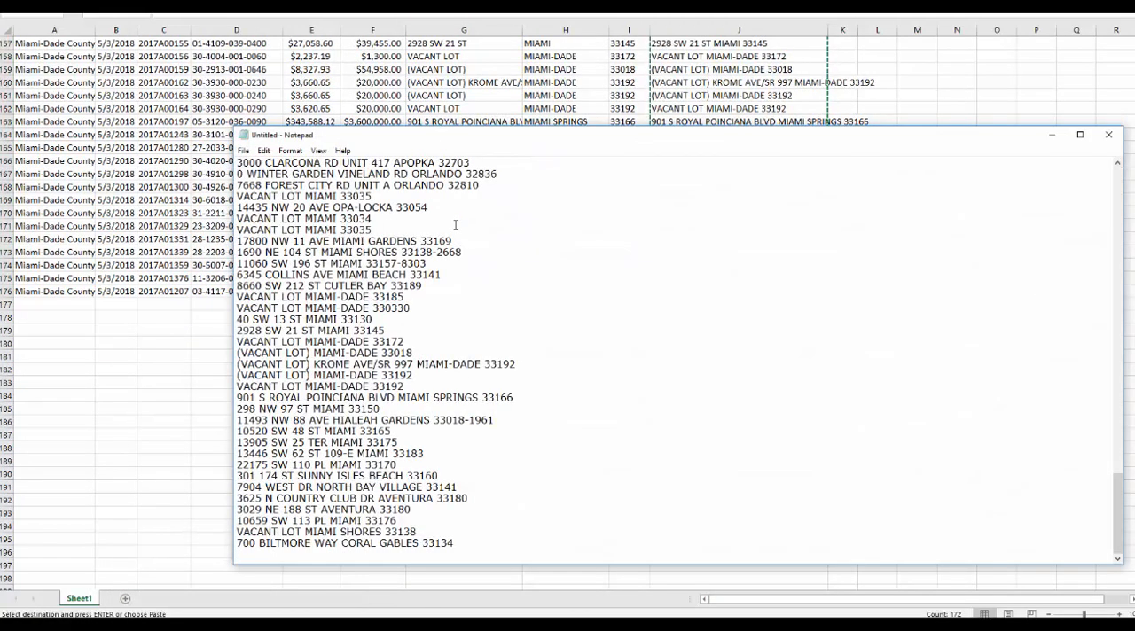
Copy the entire address list from Notepad and switch back to the Excel sheet.
key(ctrl+a)
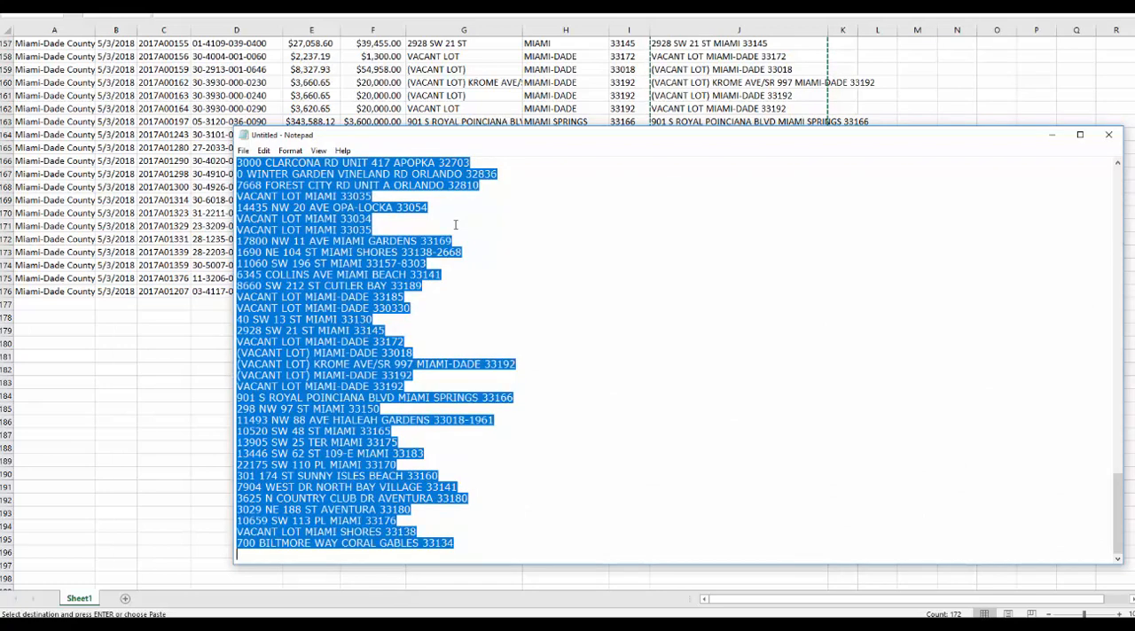
key(ctrl+c)
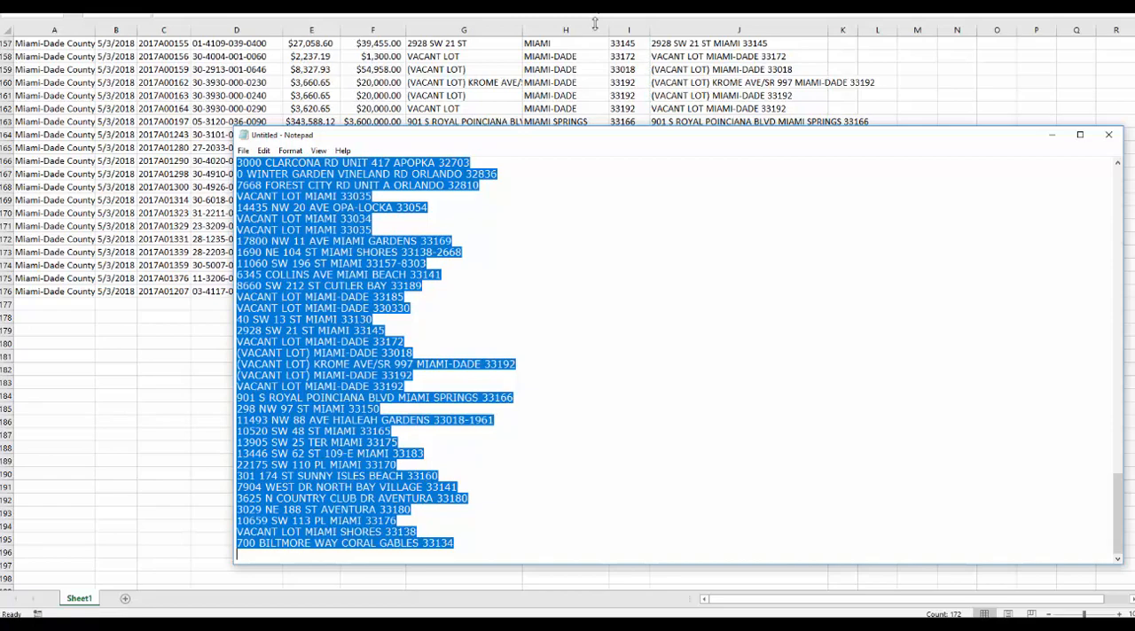
key(alt+Tab)
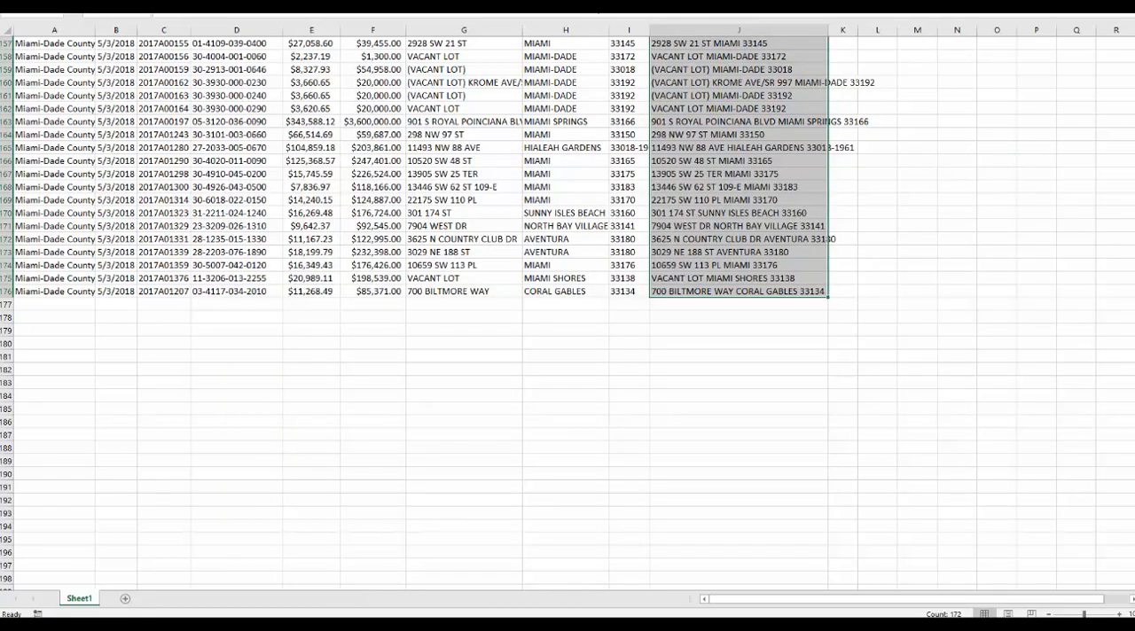
Paste the plain-text address list from Notepad over the formulas in column J, starting at J5.
scroll(767, 100, up, 20)
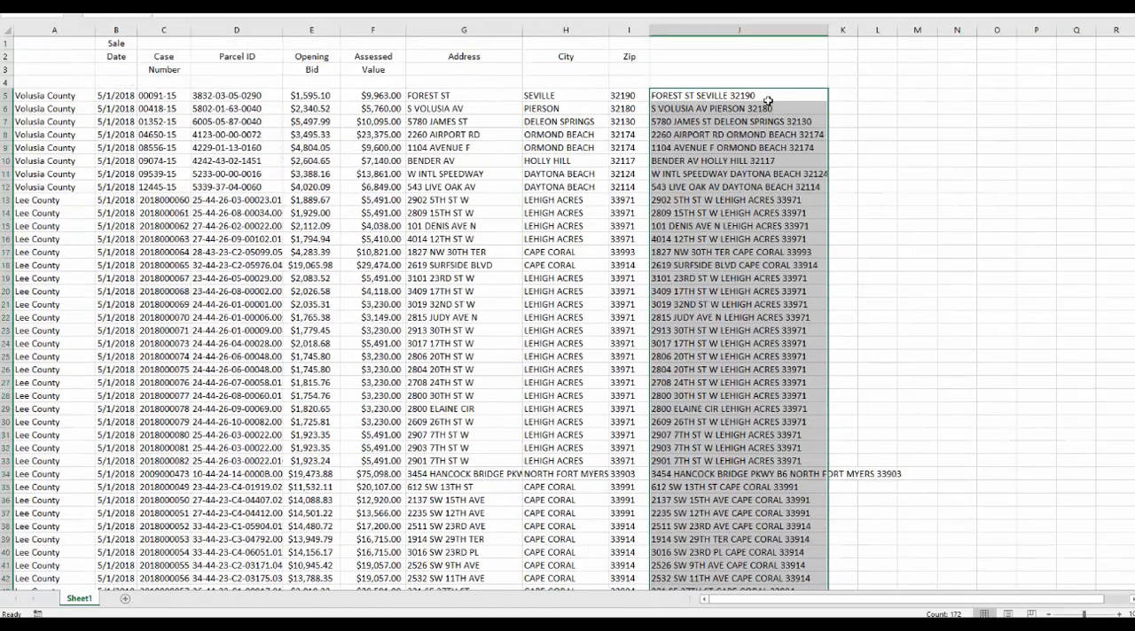
click(768, 100)
key(ctrl+v)
click(725, 133)
click(692, 98)
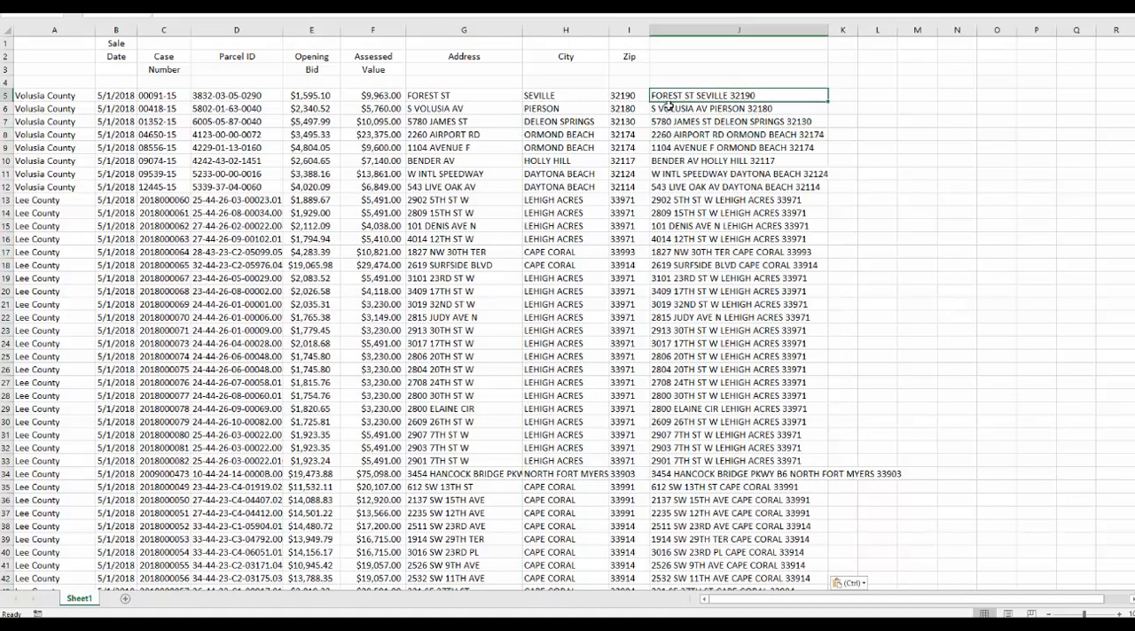
click(666, 106)
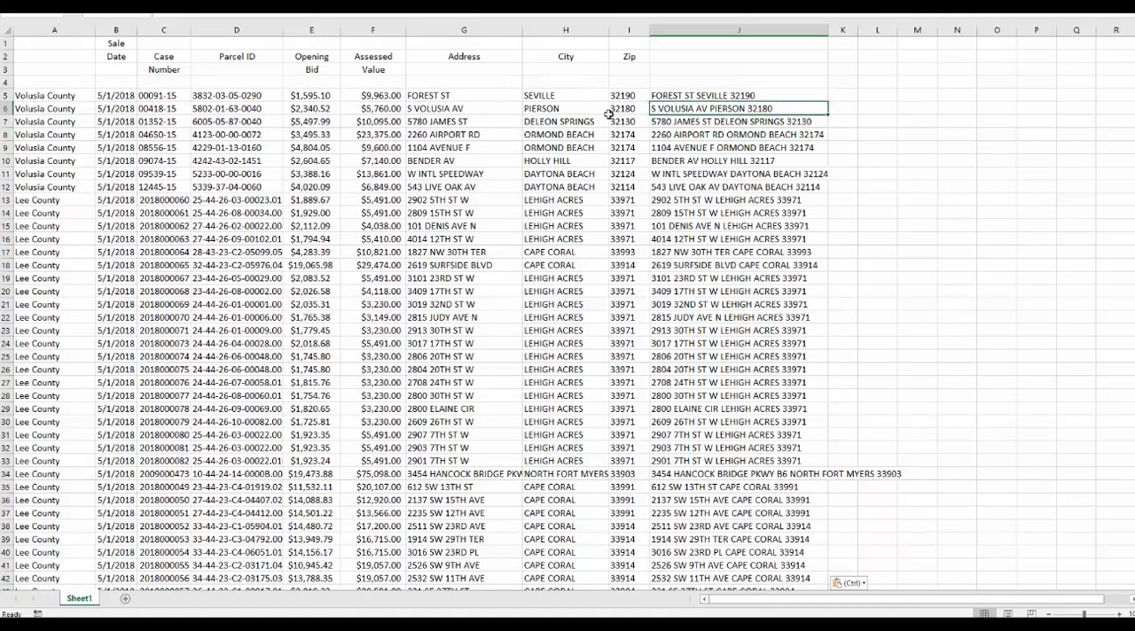
Delete the separate Address, City and Zip columns (G to I) from the sheet.
click(512, 30)
shift+click(613, 31)
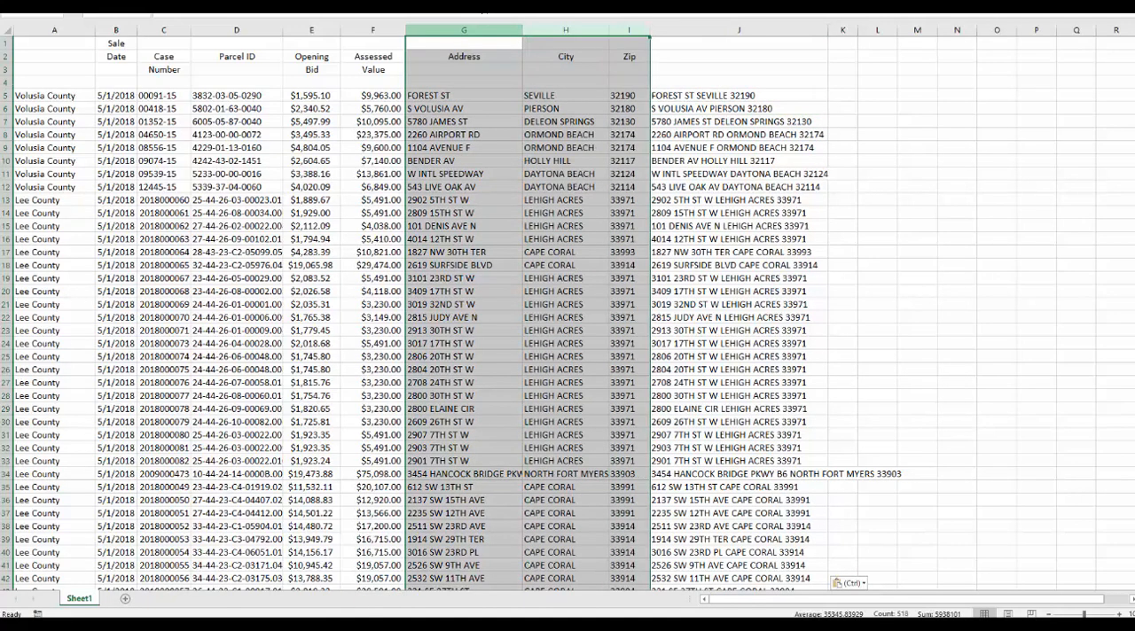
key(ctrl+minus)
click(521, 172)
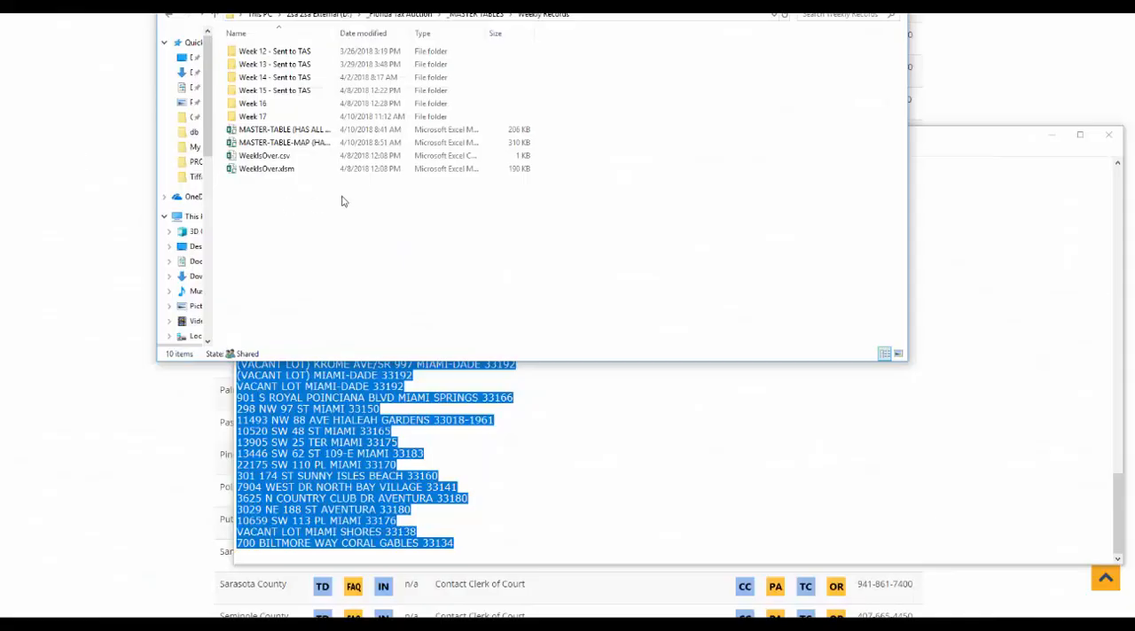
Switch to File Explorer and create a folder named Week 18 in the Weekly Records folder.
right_click(263, 210)
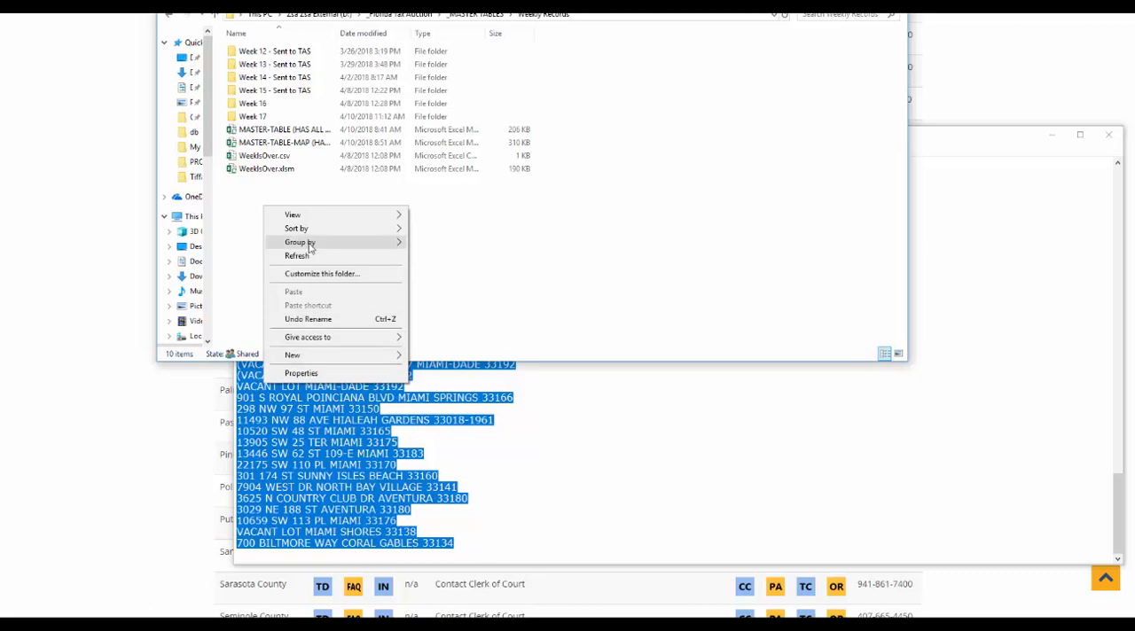
mouse_move(379, 357)
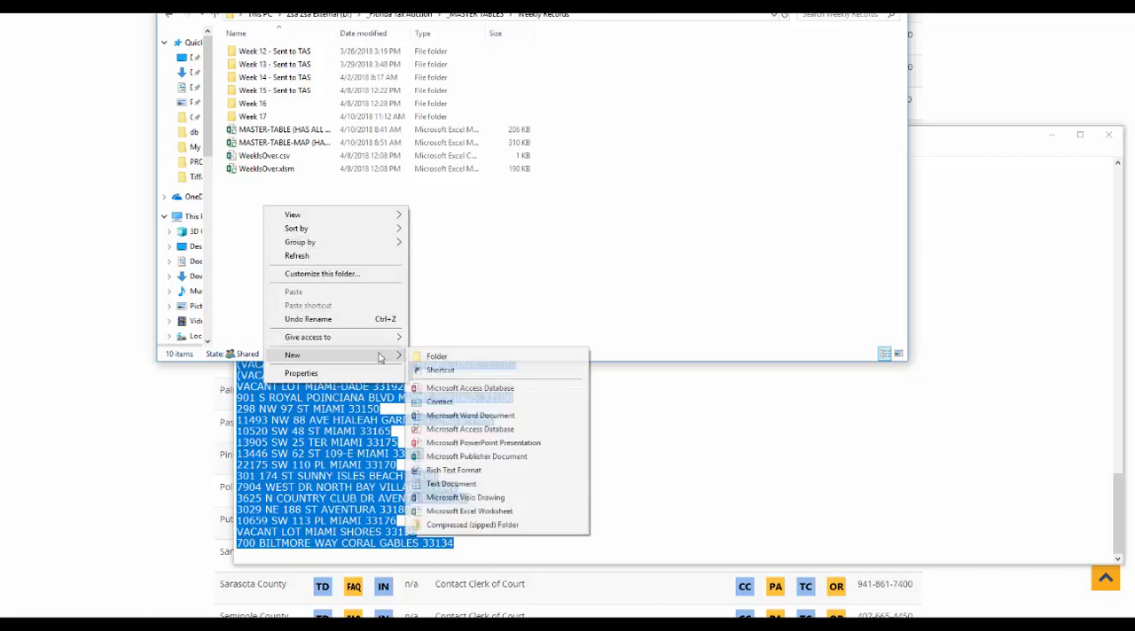
click(435, 356)
text(Week 18)
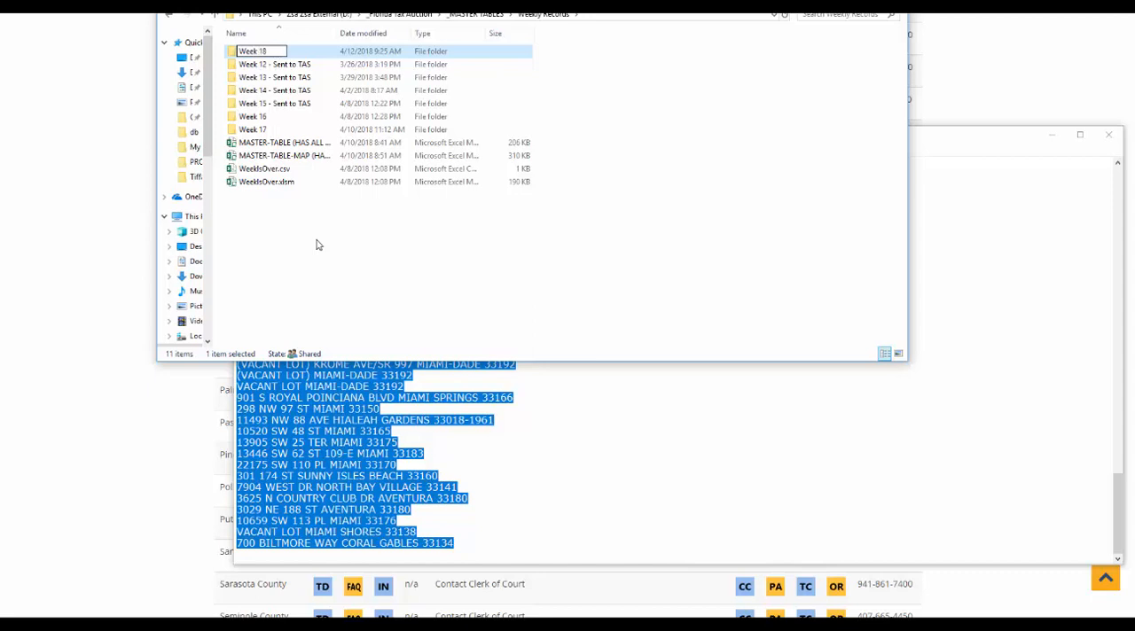
key(Return)
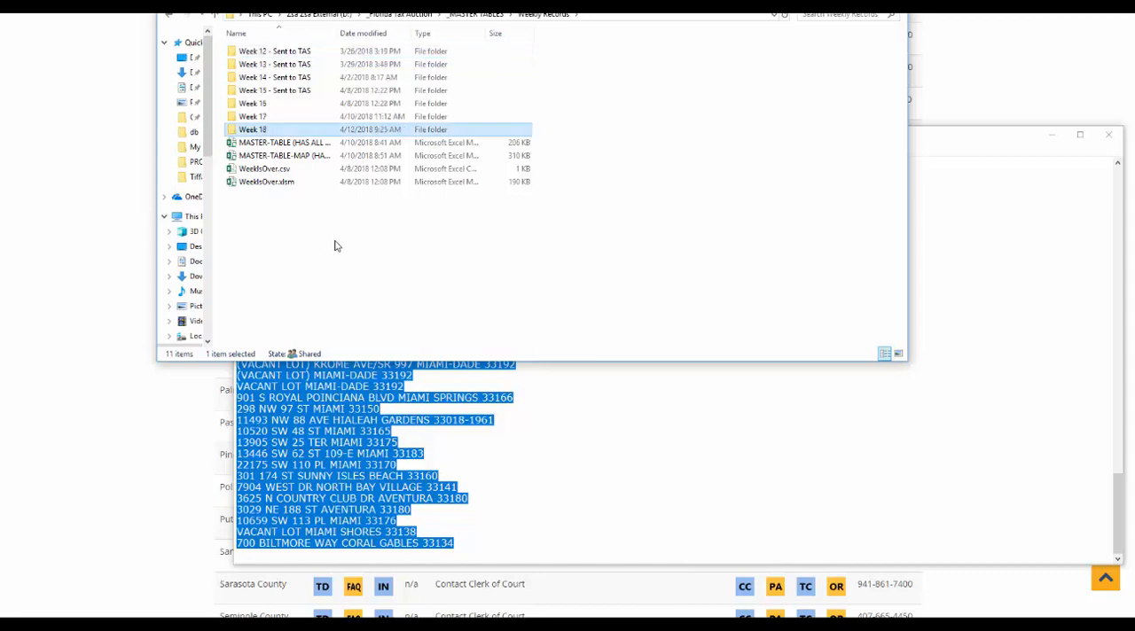
Copy the MASTER-TABLE and MASTER-TABLE-MAP workbooks into the Week 18 folder.
click(257, 146)
shift+click(262, 158)
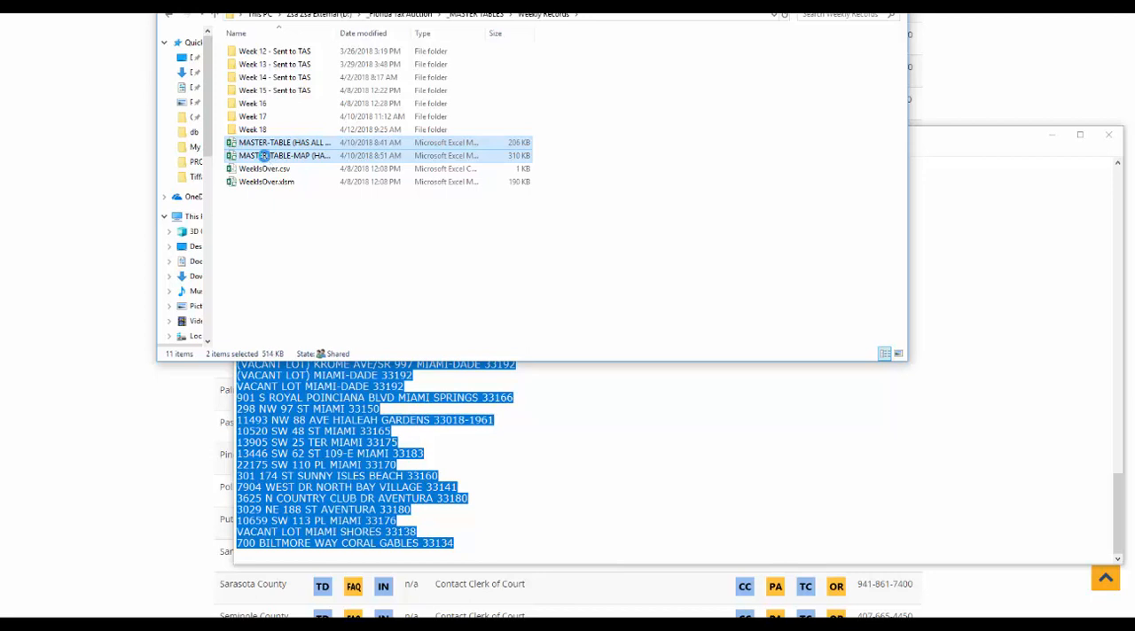
right_click(265, 157)
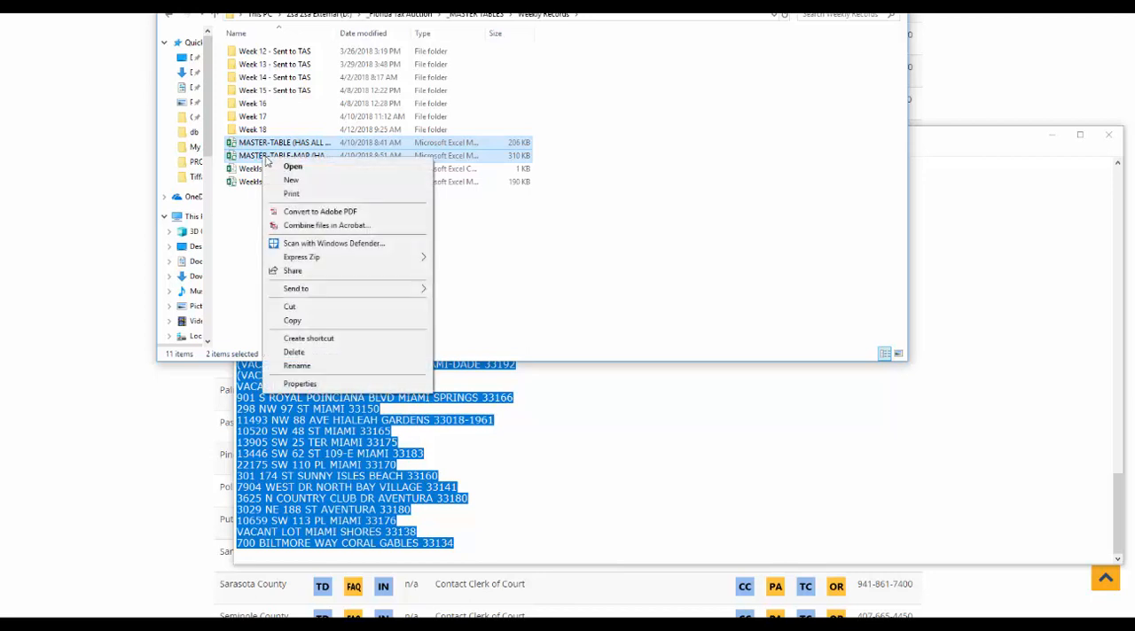
click(299, 320)
double_click(264, 130)
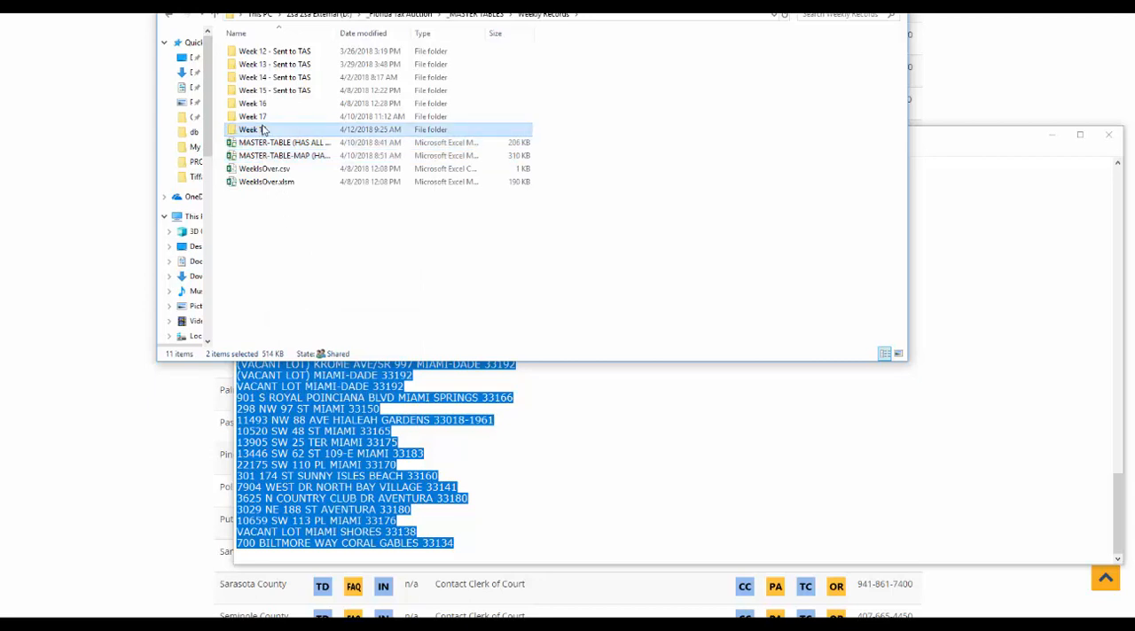
right_click(304, 115)
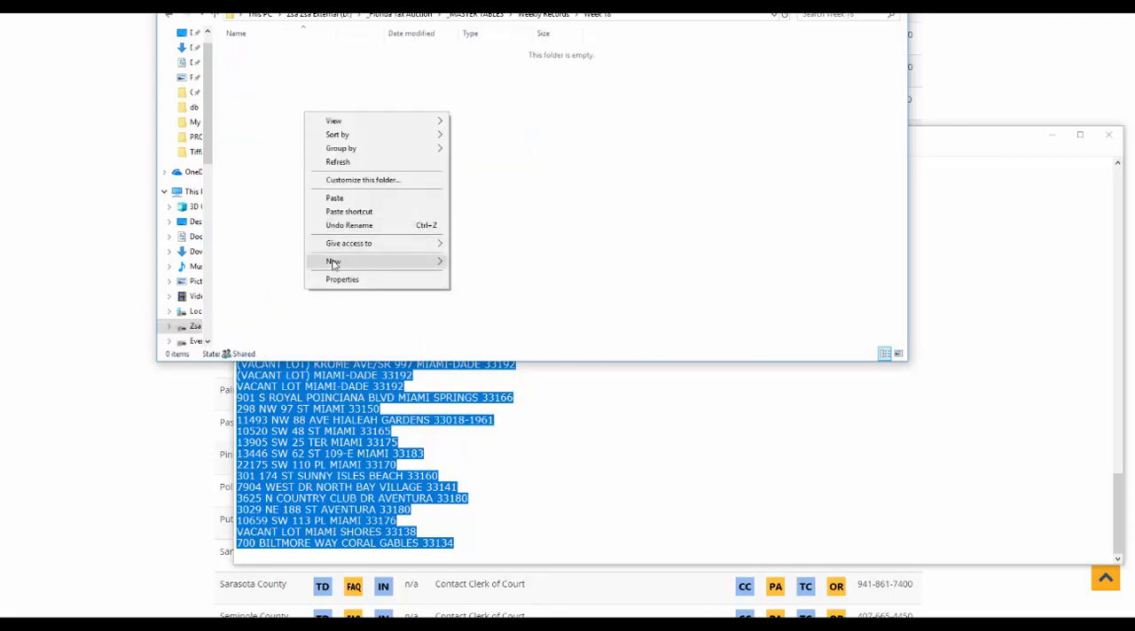
mouse_move(333, 262)
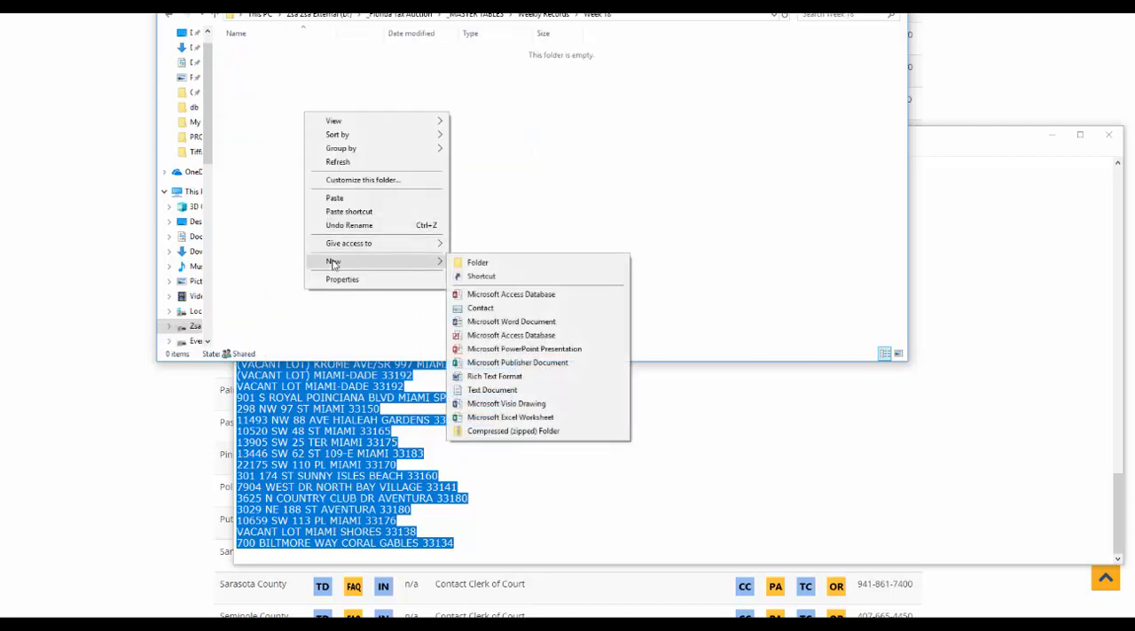
click(344, 198)
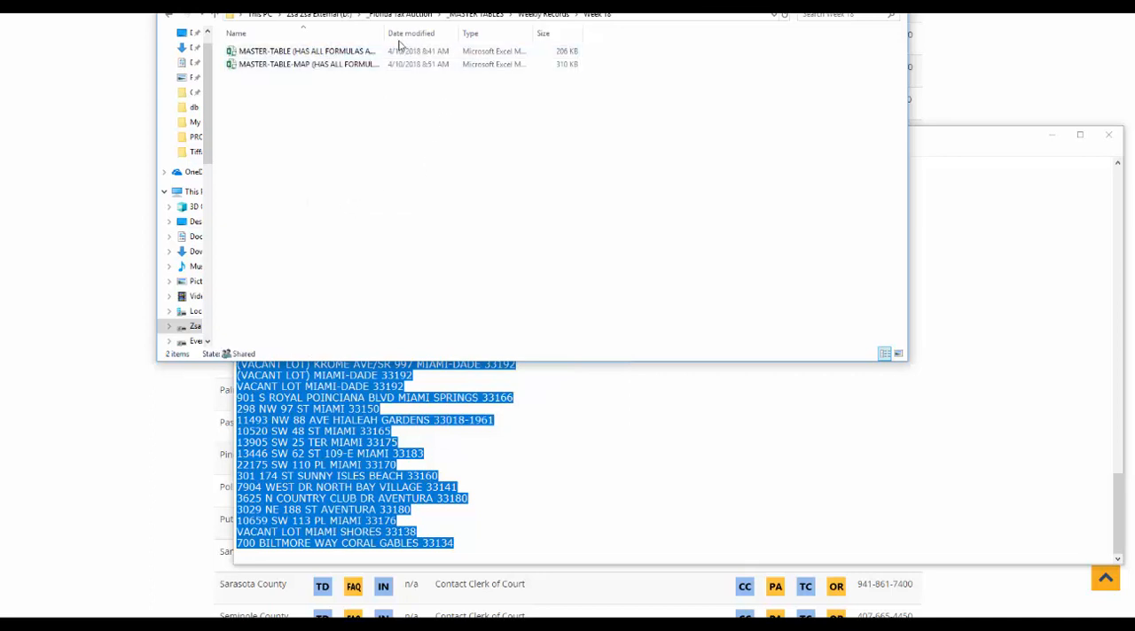
Rename the MASTER-TABLE copy in the Week 18 folder to Week 18.xlsm.
click(311, 53)
click(311, 54)
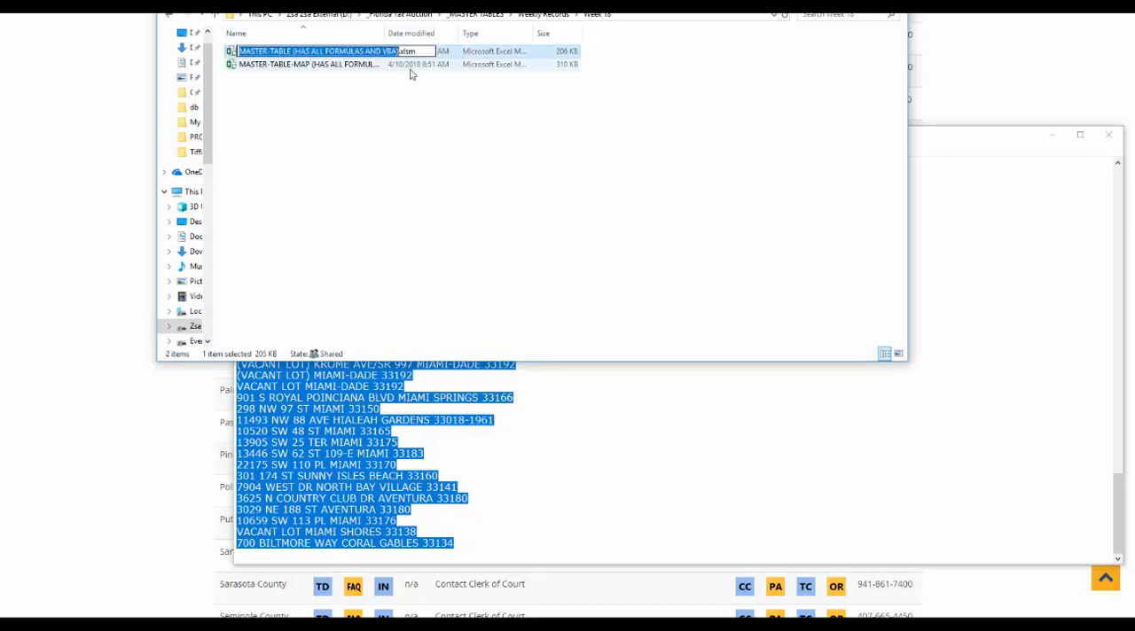
text(Week )
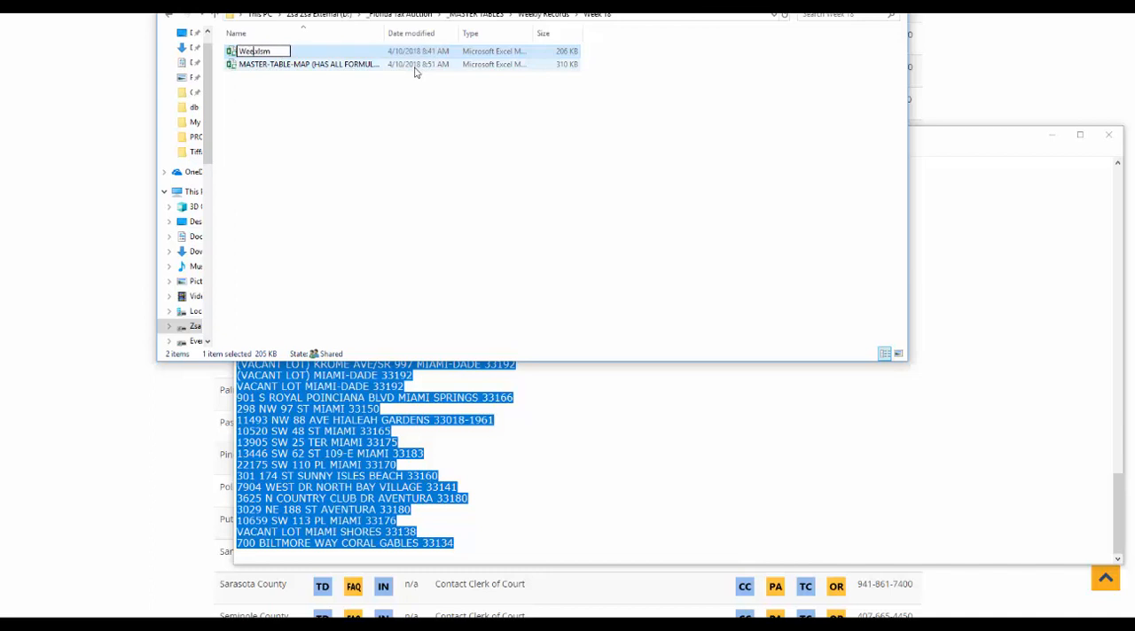
text(18)
key(Return)
Rename the MASTER-TABLE-MAP copy in the Week 18 folder to Week 18 Map.xlsm.
click(265, 52)
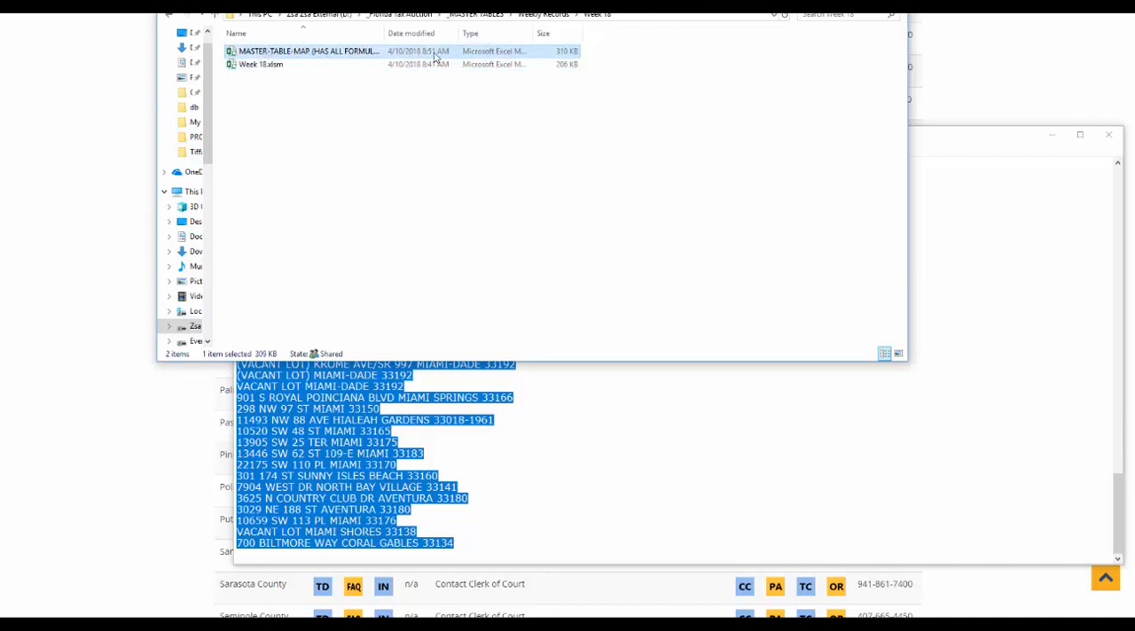
key(F2)
text(Week 18)
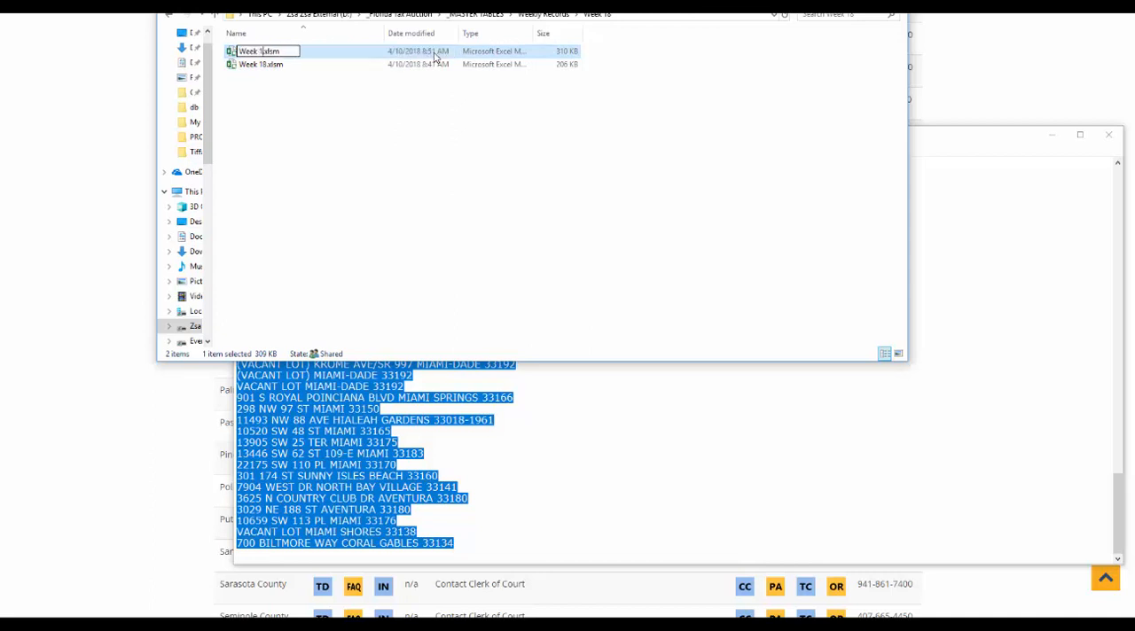
text( Map)
key(Return)
Open Week 18.xlsm in Excel, switch to Book1 and copy its county names in A5:A176.
click(275, 71)
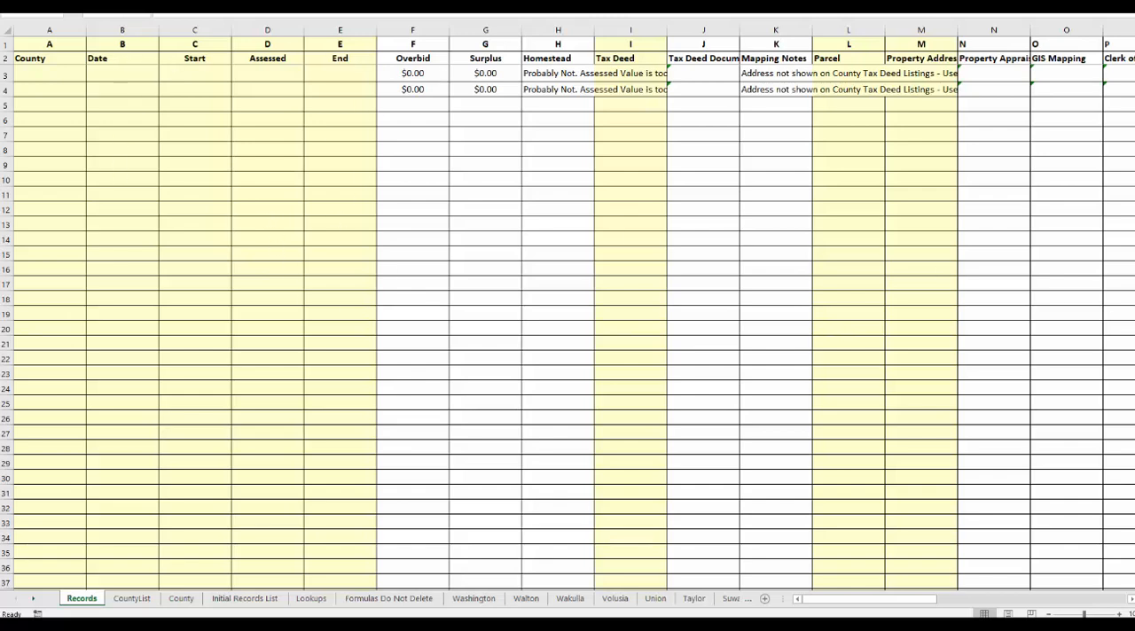
mouse_move(1133, 405)
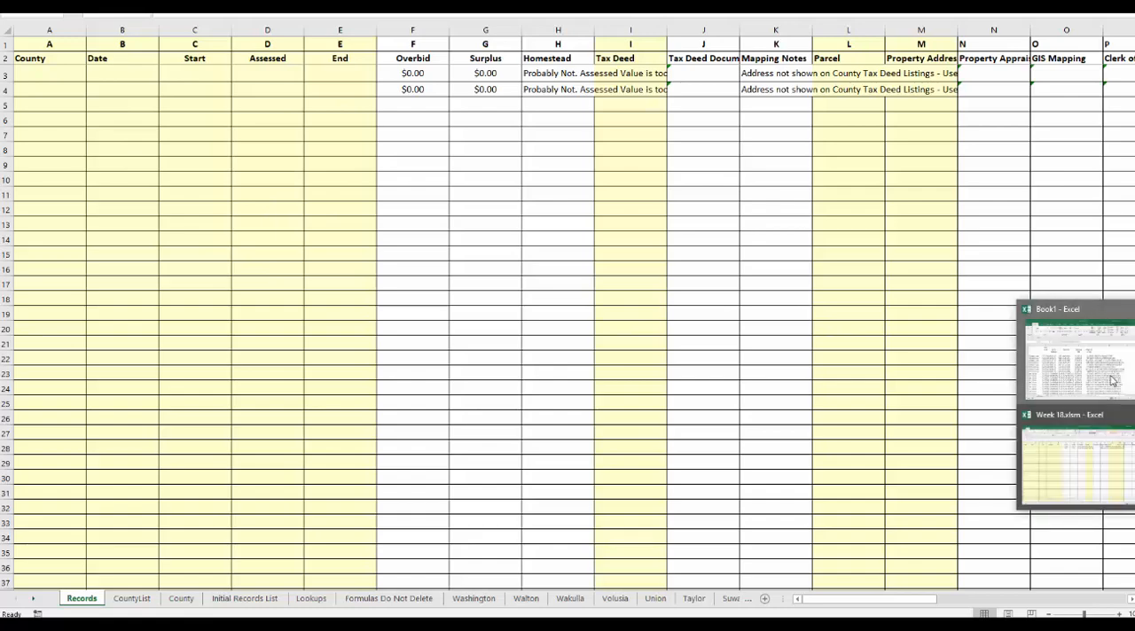
click(1077, 355)
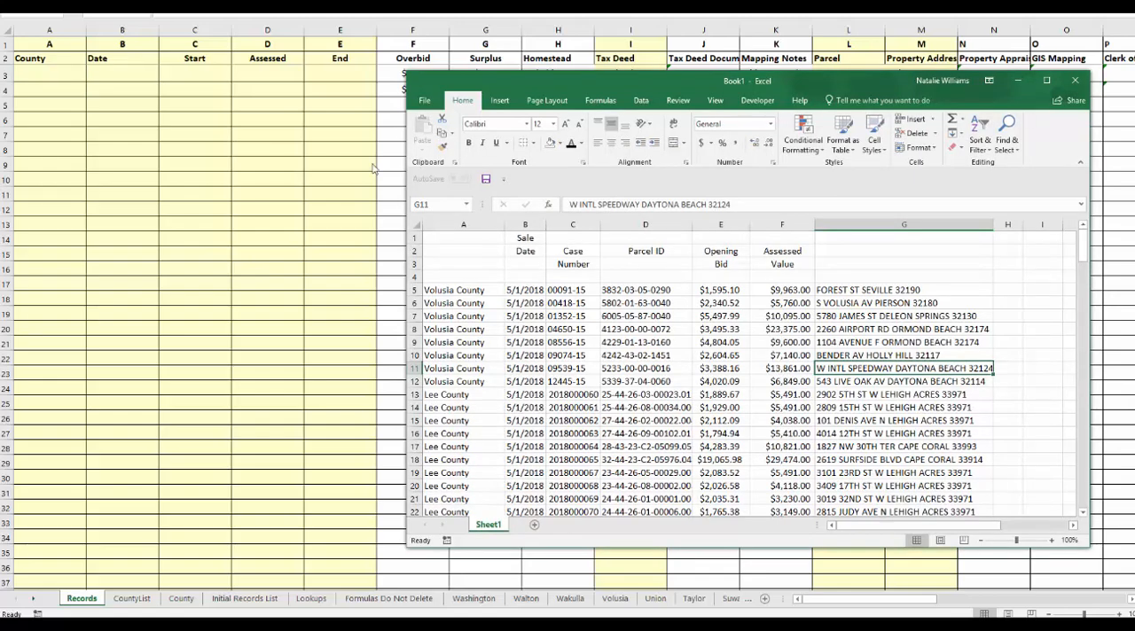
click(445, 291)
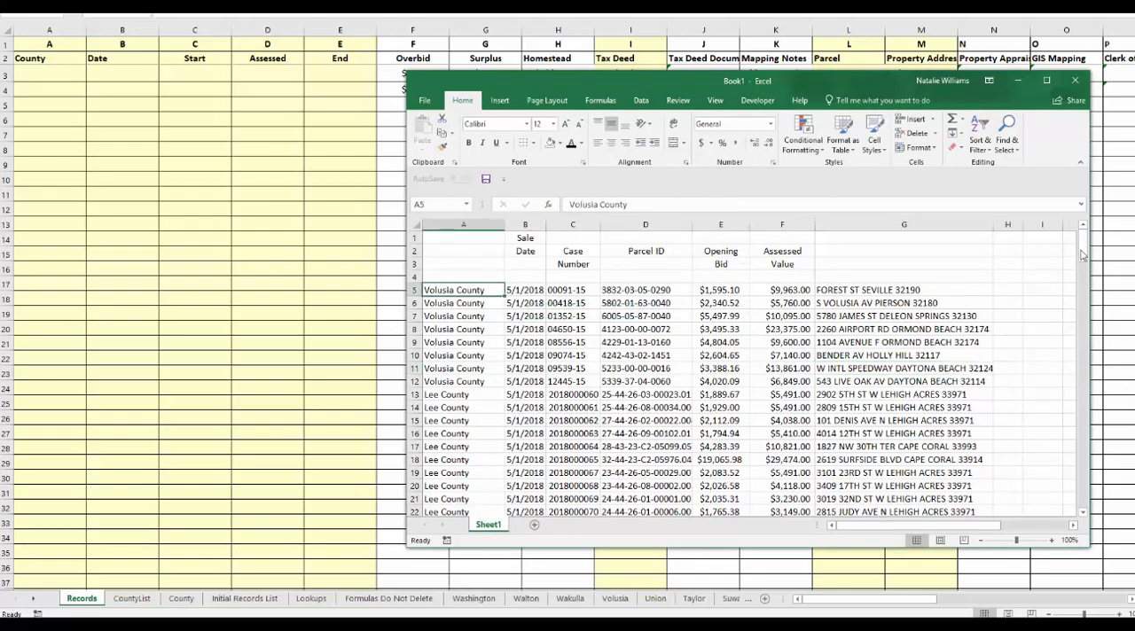
drag(1082, 252, 1092, 512)
shift+click(448, 499)
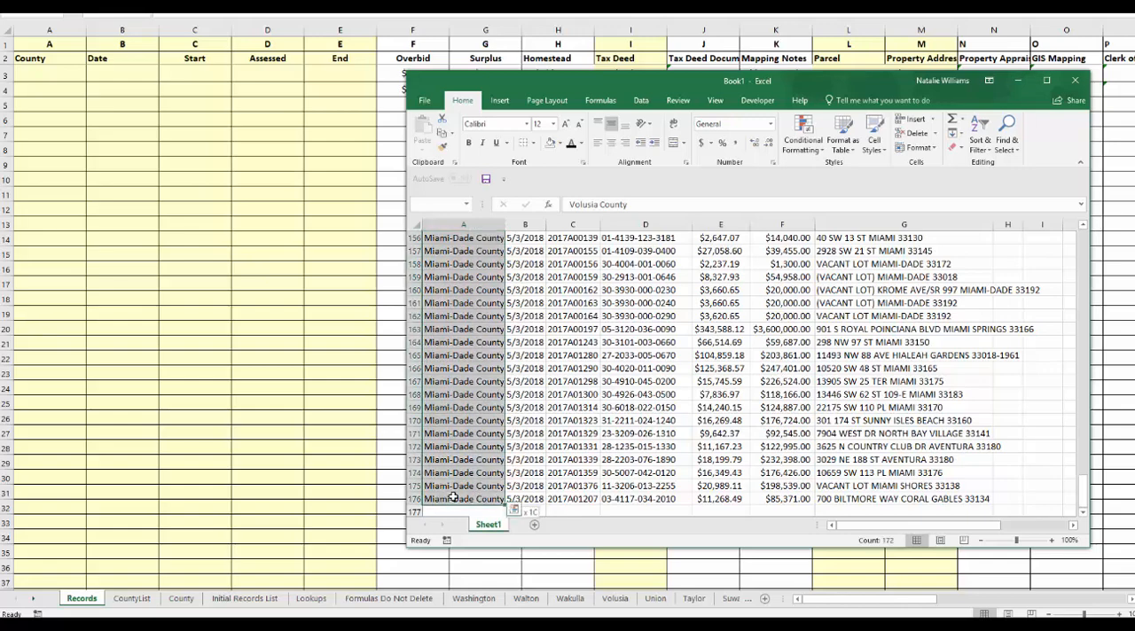
key(ctrl+c)
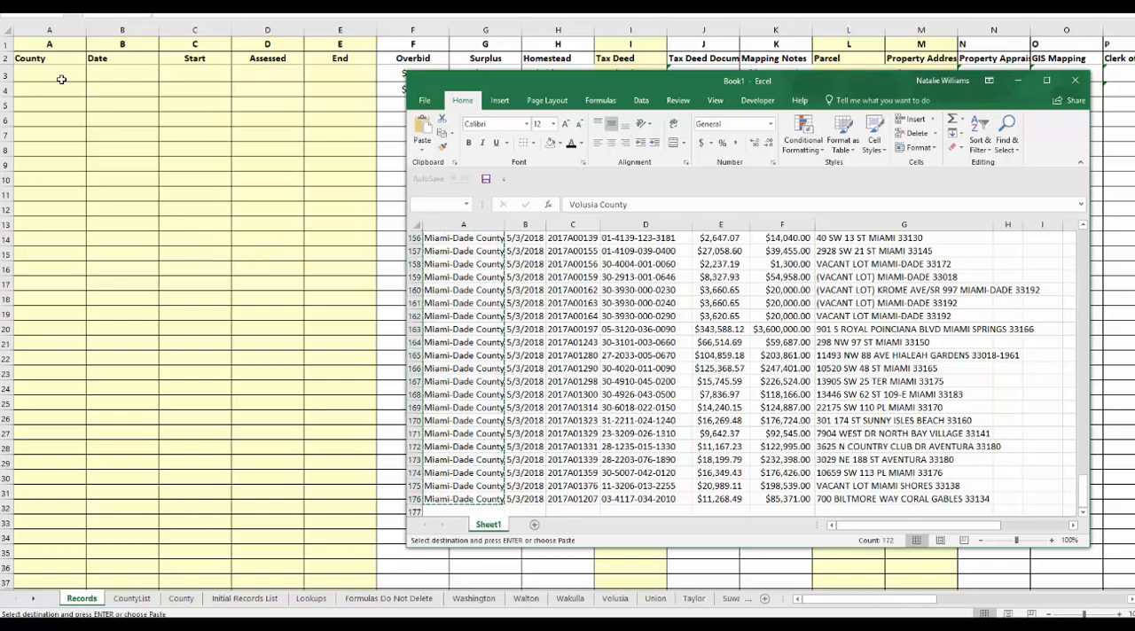
Paste the copied county names into the County column of the Week 18 Records sheet, starting at A3.
click(60, 78)
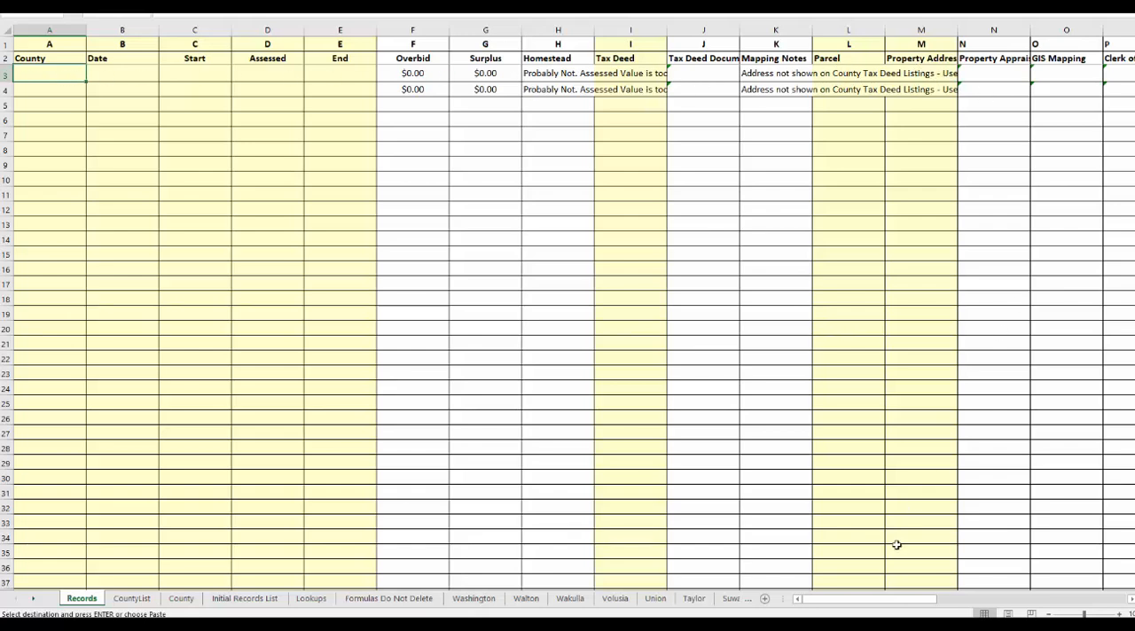
drag(864, 604, 899, 600)
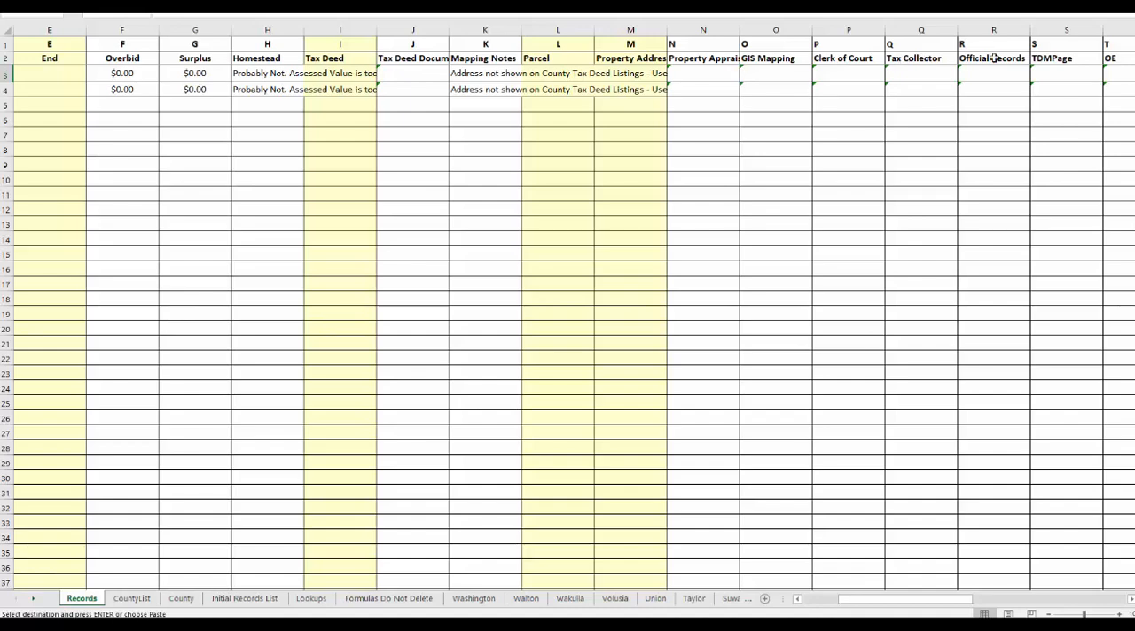
drag(861, 601, 826, 601)
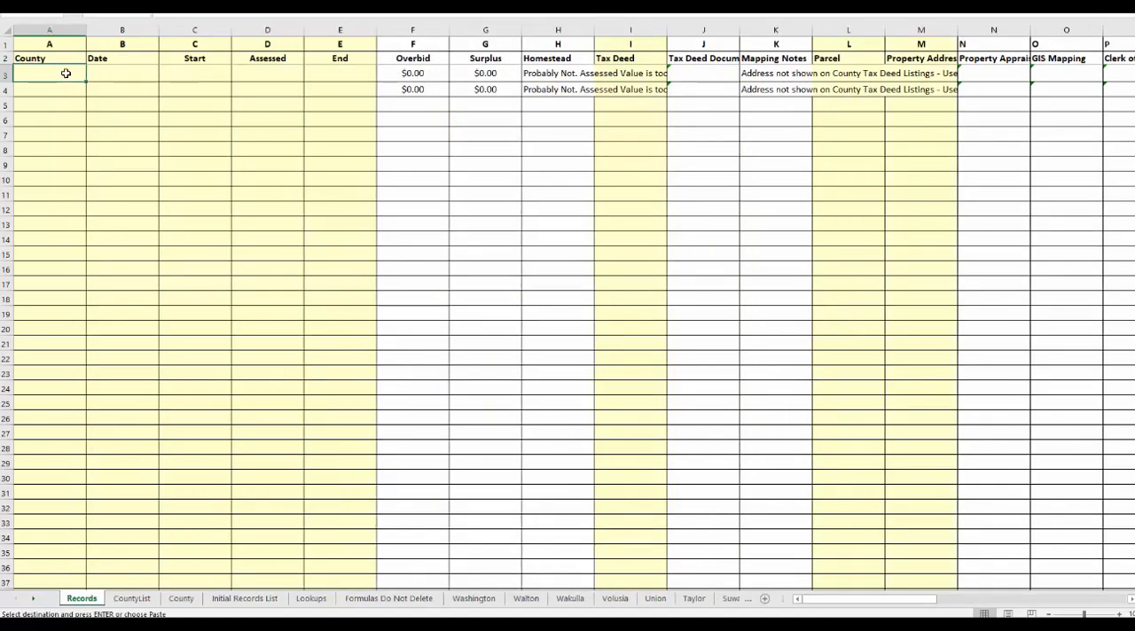
key(ctrl+v)
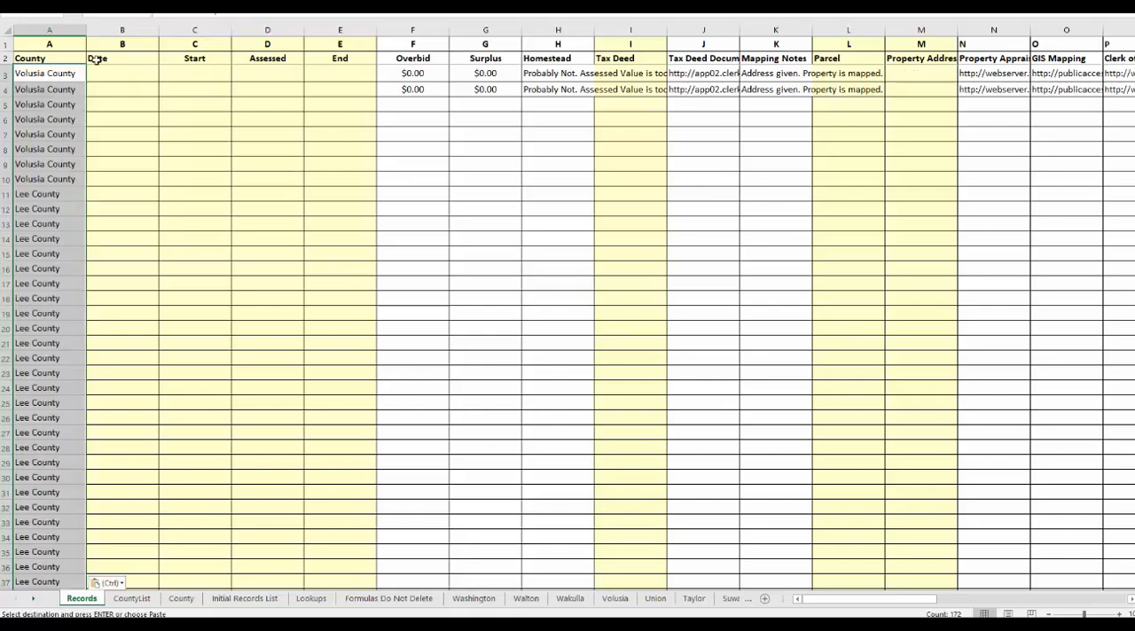
Examine the link columns on the Records sheet and the county URLs on the Lookups sheet, and return to the County column.
drag(905, 601, 1042, 96)
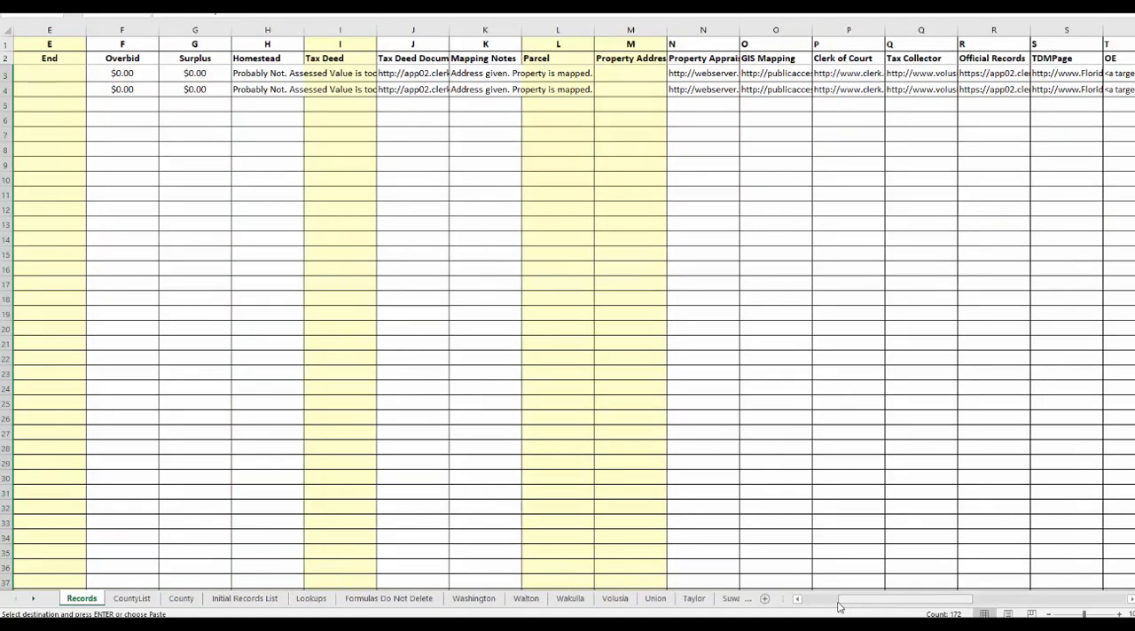
click(315, 599)
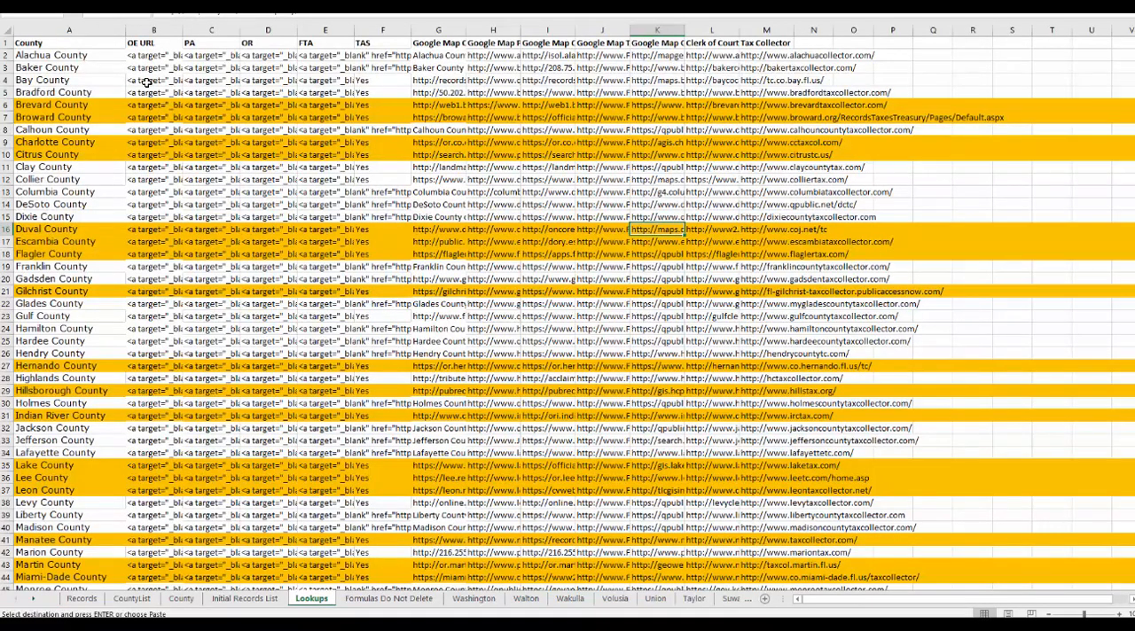
scroll(146, 81, down, 5)
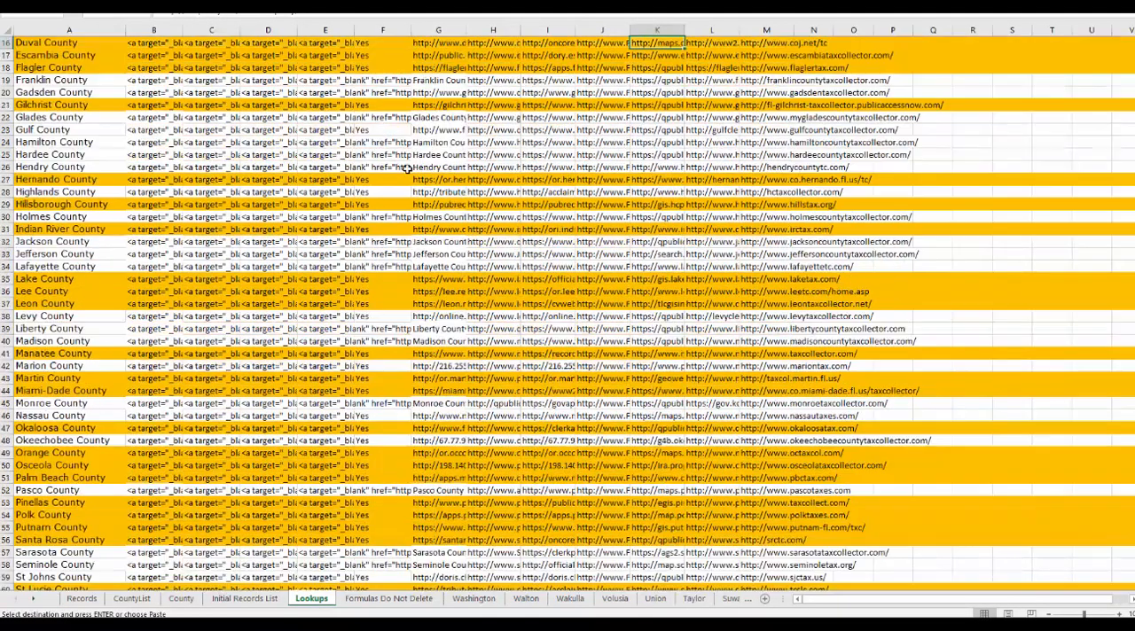
scroll(407, 169, up, 5)
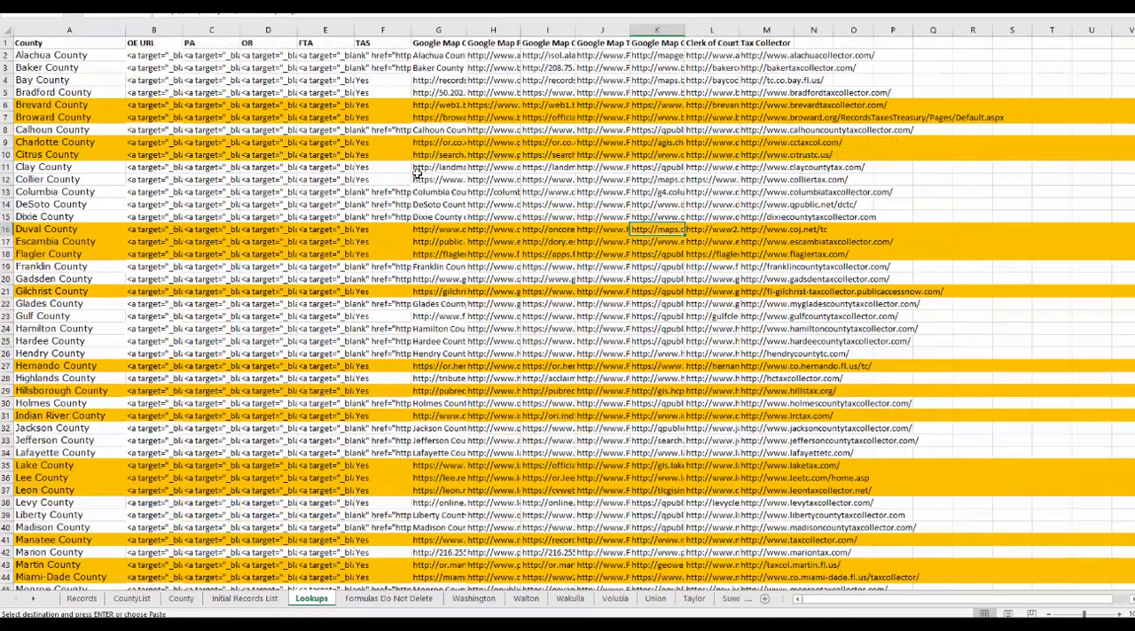
click(92, 602)
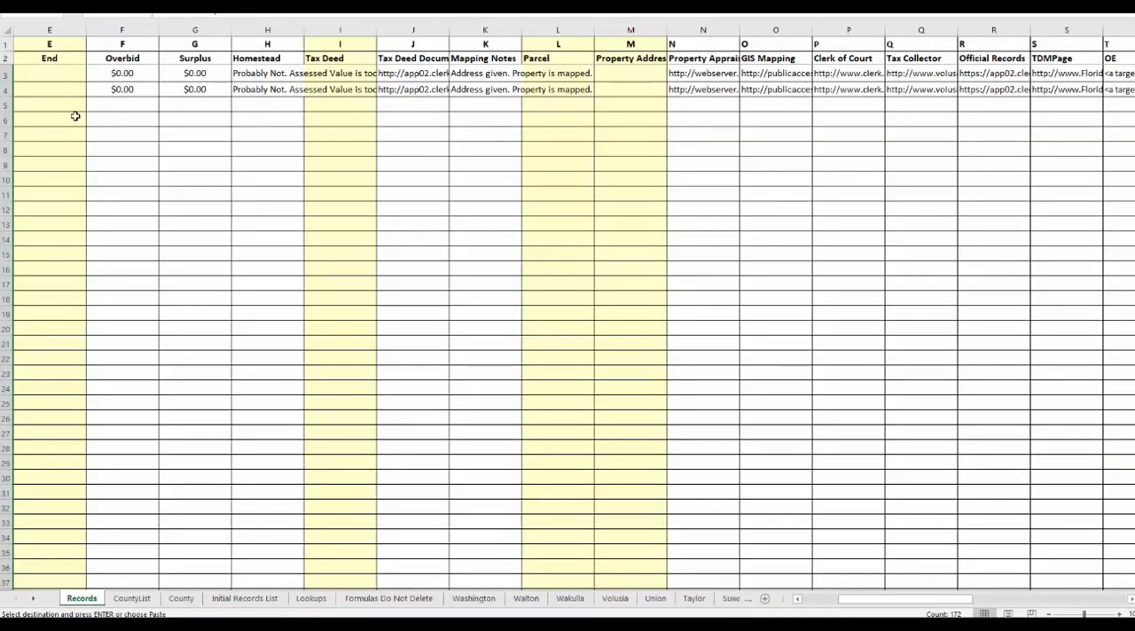
key(ctrl+v)
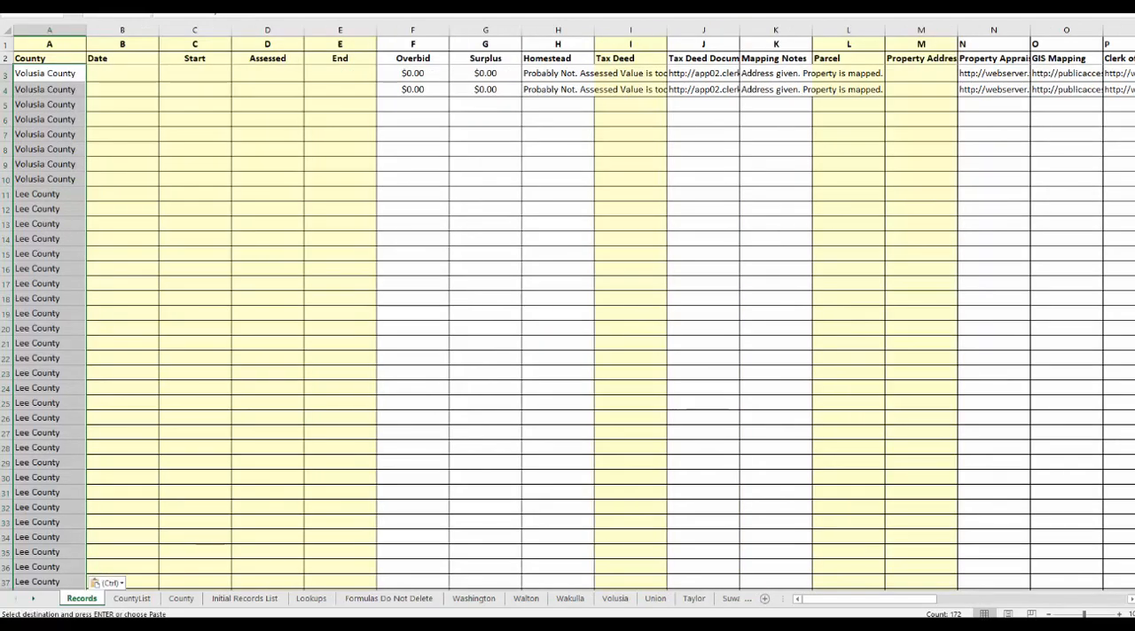
Copy the sale dates in B5:B176 of Book1 and paste them into the Date column of the Week 18 Records sheet, starting at B3.
click(1133, 405)
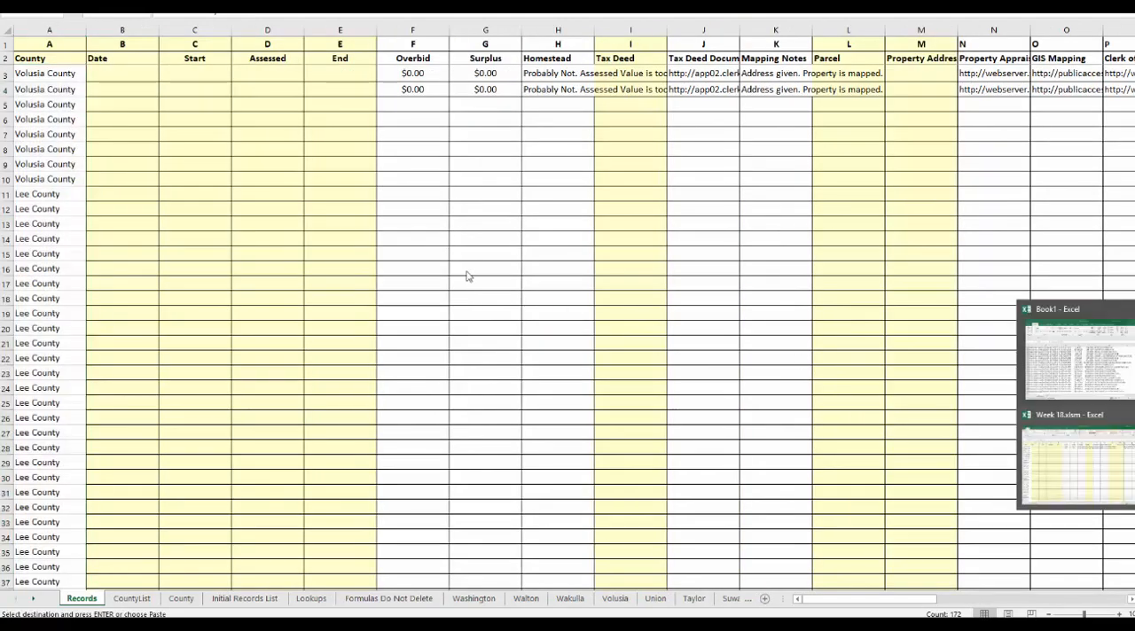
click(1102, 387)
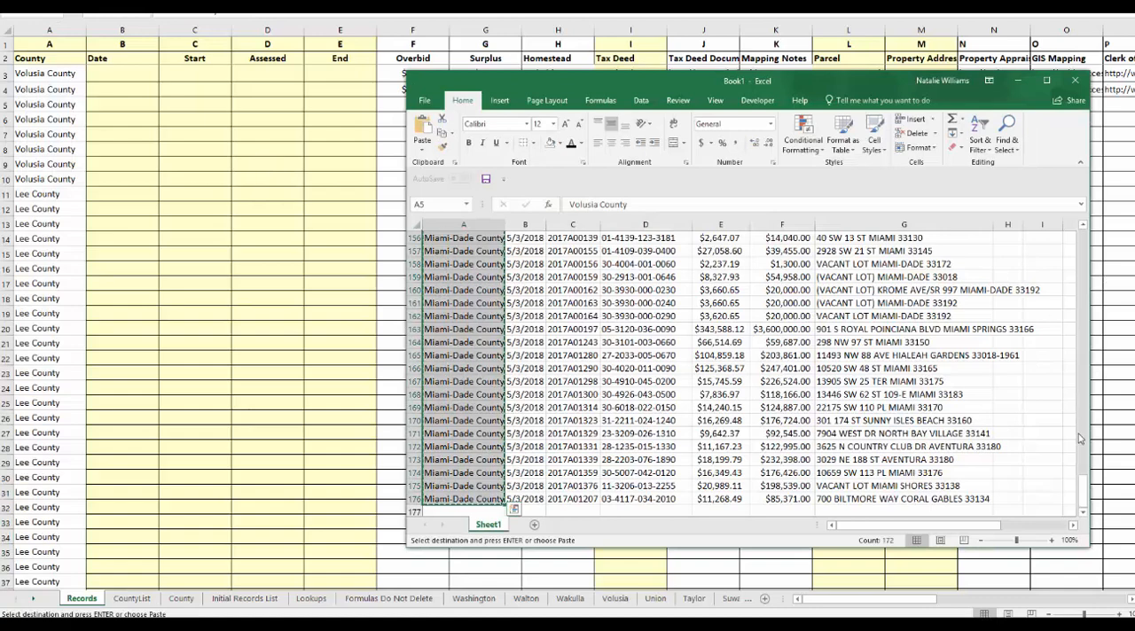
drag(1083, 494, 1084, 245)
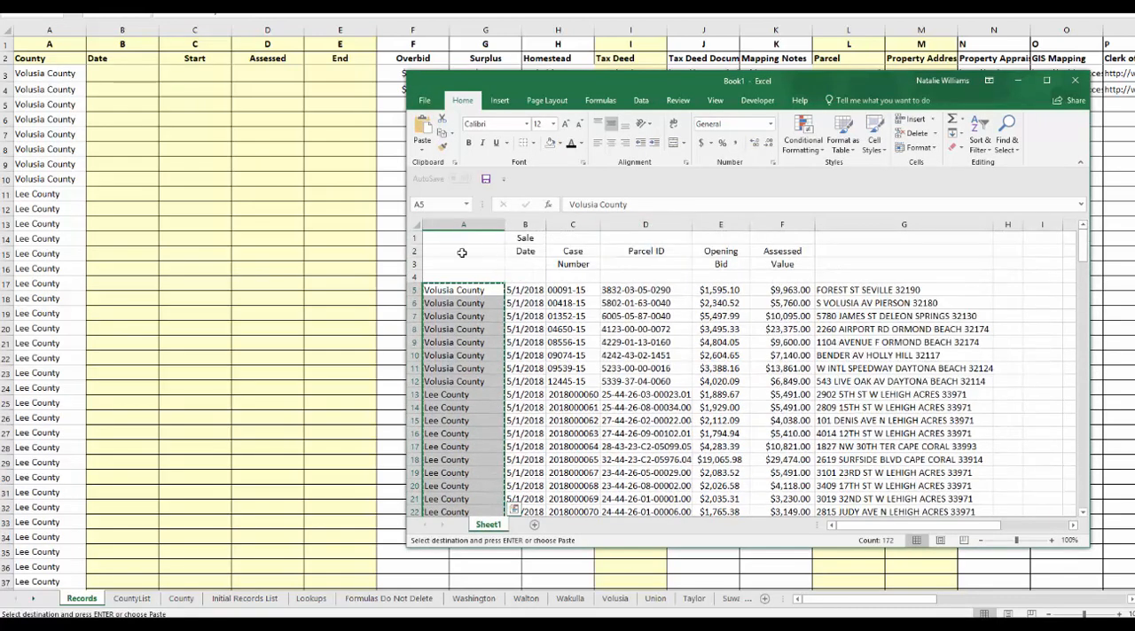
click(525, 292)
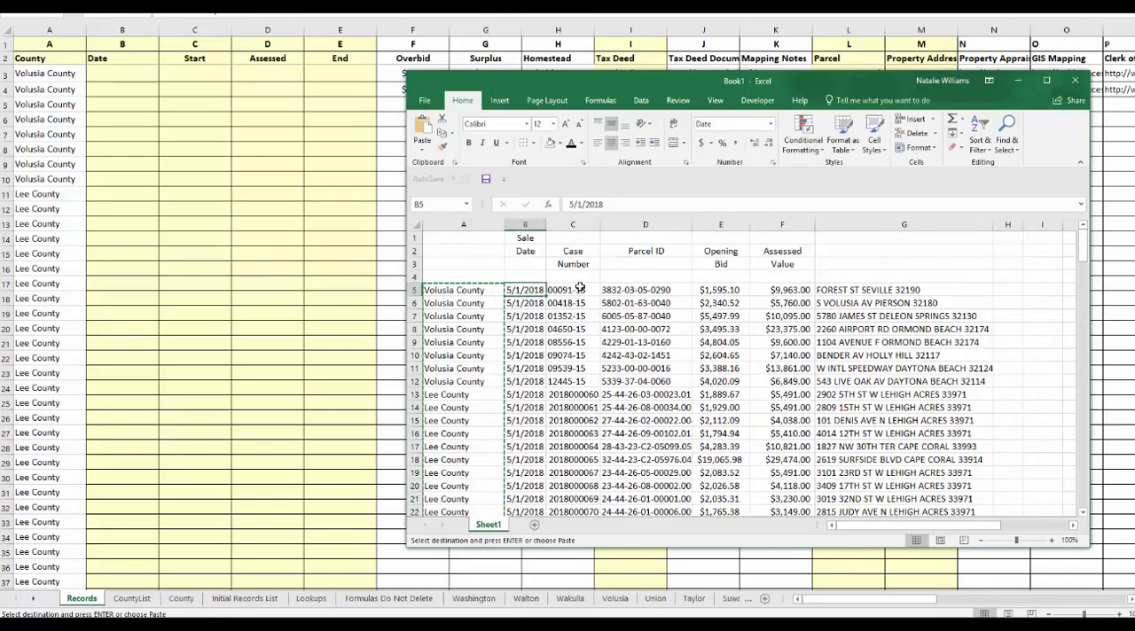
drag(1083, 249, 1090, 501)
shift+click(542, 497)
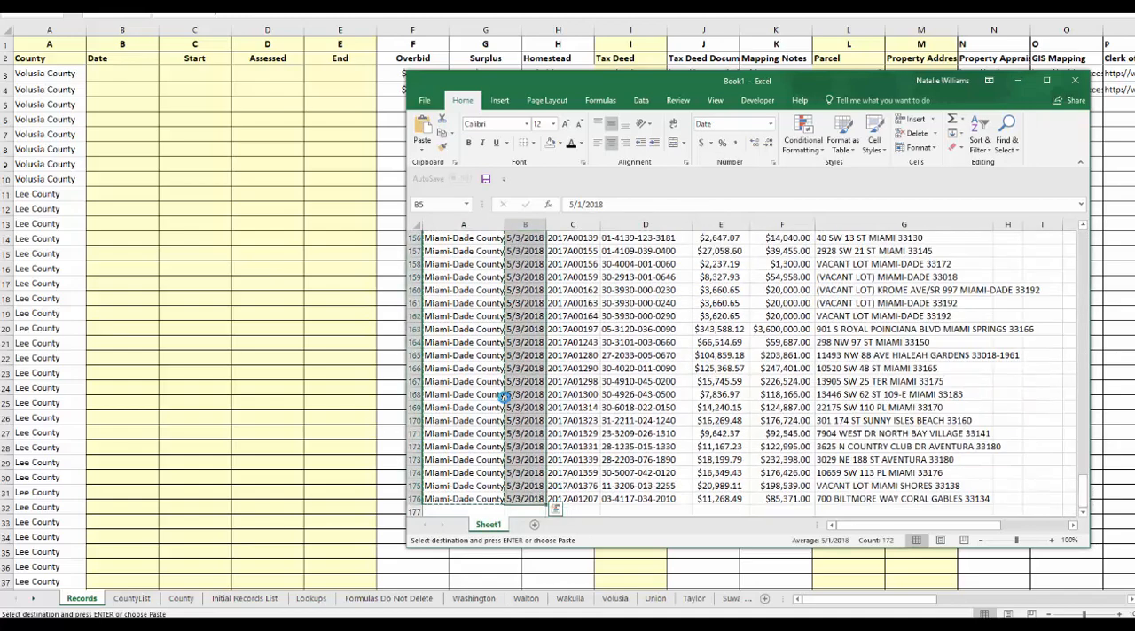
click(132, 72)
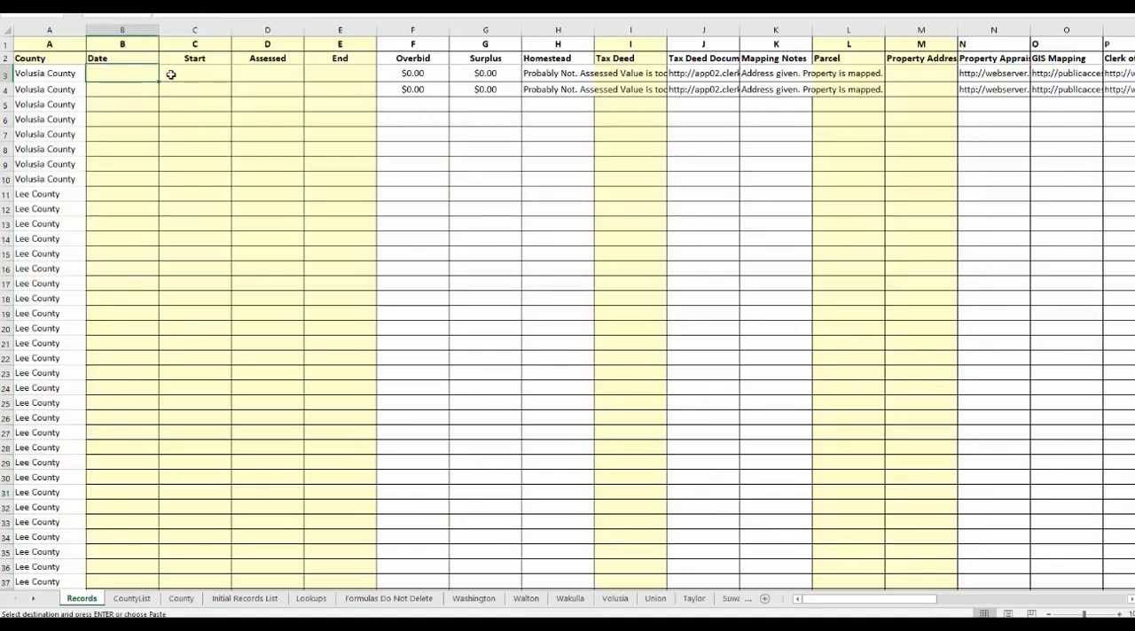
text(5/1/2018 5/1/2018 5/1/2018 5/1/2018 5/1/2018 5/1/2018 5/1/2018 5/1/2018 5/1/2018 5/1/2018 5/1/2018 5/1/2018 5/1/2018 5/1/2018 5/1/2018 5/1/2018 5/1/2018 5/1/2018 5/1/2018 5/1/2018 5/1/2018 5/1/2018 5/1/2018 5/1/2018 5/1/2018 5/1/2018 5/1/2018 5/1/2018 5/1/2018 5/1/2018 5/1/2018 5/1/2018 5/1/2018 5/1/2018 5/1/2018 5/1/2018 5/1/2018 5/1/2018 5/1/2018 5/1/2018 5/1/2018 5/1/2018 5/1/2018 5/1/2018 5/1/2018 5/1/2018 5/1/2018 5/1/2018 5/1/2018 5/1/2018 5/1/2018 5/1/2018 5/1/2018 5/1/2018 5/1/2018 5/1/2018 5/1/2018 5/1/2018 5/1/2018 5/1/2018 5/1/2018 5/1/2018 5/1/2018 5/1/2018 5/1/2018 5/1/2018 5/1/2018 5/1/2018 5/1/2018 5/1/2018 5/1/2018 5/1/2018 5/1/2018 5/1/2018 5/1/2018 5/1/2018 5/1/2018 5/1/2018 5/1/2018 5/1/2018 5/1/2018 5/1/2018 5/1/2018 5/1/2018 5/1/2018 5/1/2018 5/1/2018 5/1/2018 5/1/2018 5/1/2018 5/1/2018 5/1/2018 5/1/2018 5/1/2018 5/1/2018 5/1/2018 5/1/2018 5/1/2018 5/1/2018 5/1/2018 5/1/2018 5/1/2018 5/1/2018 5/1/2018 5/1/2018 5/1/2018 5/1/2018 5/1/2018 5/1/2018 5/1/2018 5/1/2018 5/1/2018 5/1/2018 5/1/2018 5/1/2018 5/1/2018 5/1/2018 5/1/2018 5/1/2018 5/1/2018 5/1/2018 5/1/2018 5/1/2018 5/1/2018 5/1/2018 5/1/2018 5/1/2018 5/1/2018 5/1/2018 5/1/2018 5/1/2018 5/1/2018 5/1/2018 5/1/2018 5/1/2018 5/1/2018 5/1/2018 5/1/2018 5/1/2018 5/1/2018 5/1/2018 5/1/2018 5/1/2018 5/1/2018 5/1/2018 5/1/2018 5/1/2018 5/1/2018 5/1/2018 5/1/2018 5/1/2018 5/1/2018 5/1/2018 5/1/2018 5/1/2018 5/1/2018 5/1/2018 5/1/2018 5/1/2018 5/1/2018 5/1/2018 5/1/2018 5/1/2018 5/1/2018 5/1/2018 5/1/2018 5/1/2018 5/1/2018 5/1/2018 5/1/2018 5/1/2018 5/1/2018)
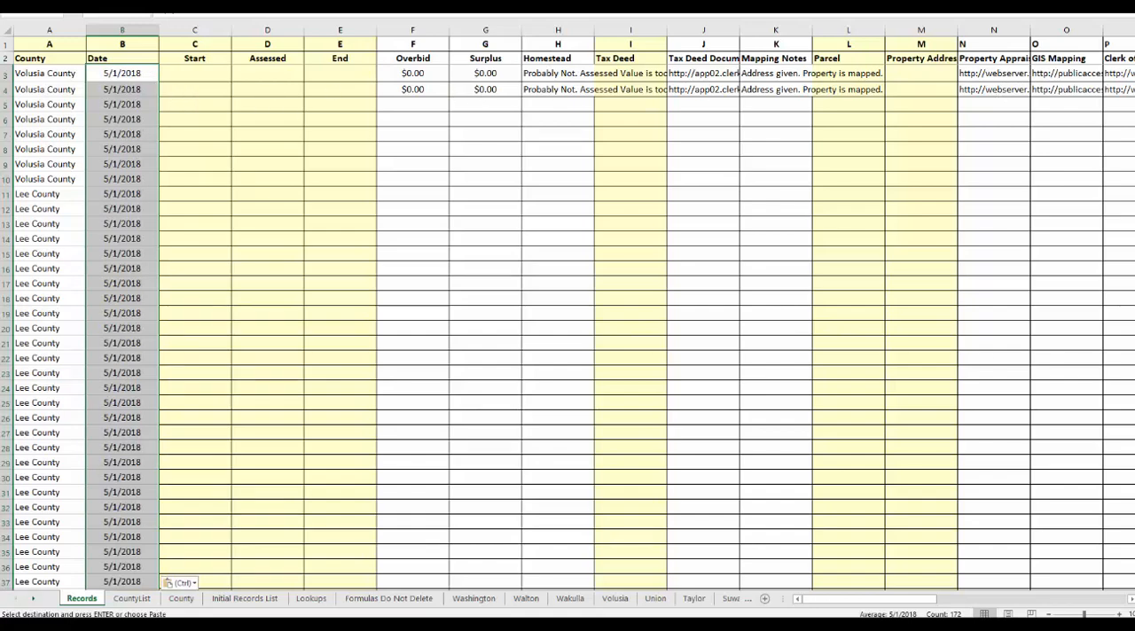
Copy the opening bids in E5:E176 of Book1 and paste them into the Start column of the Records sheet, starting at C3.
mouse_move(1133, 406)
click(1087, 389)
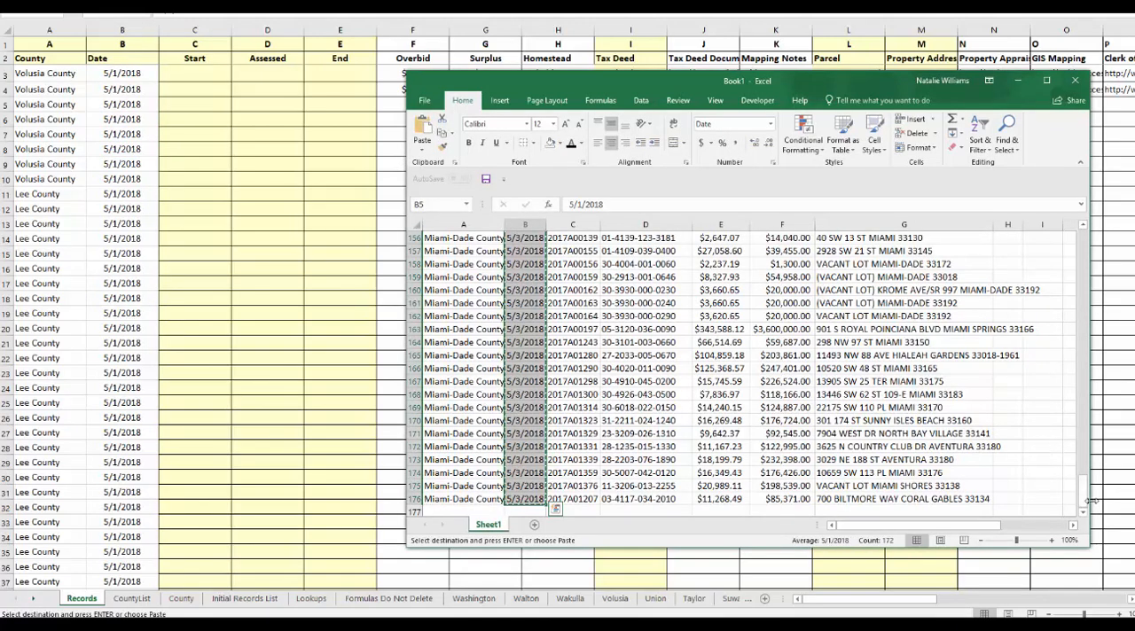
drag(1082, 493, 1079, 236)
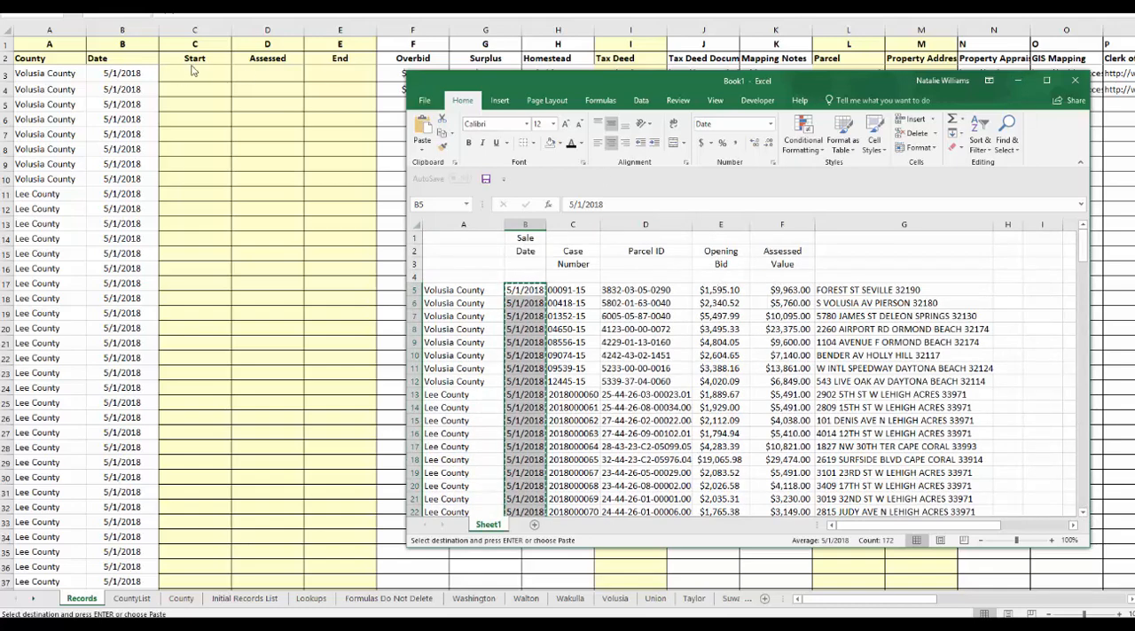
click(720, 295)
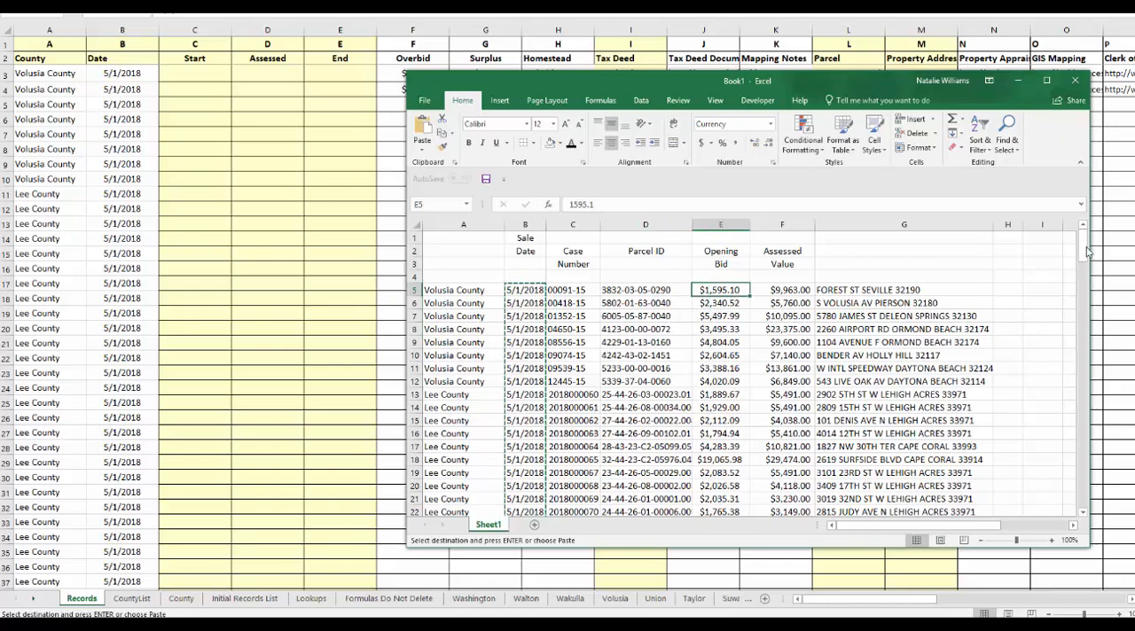
drag(1085, 252, 1089, 496)
shift+click(715, 498)
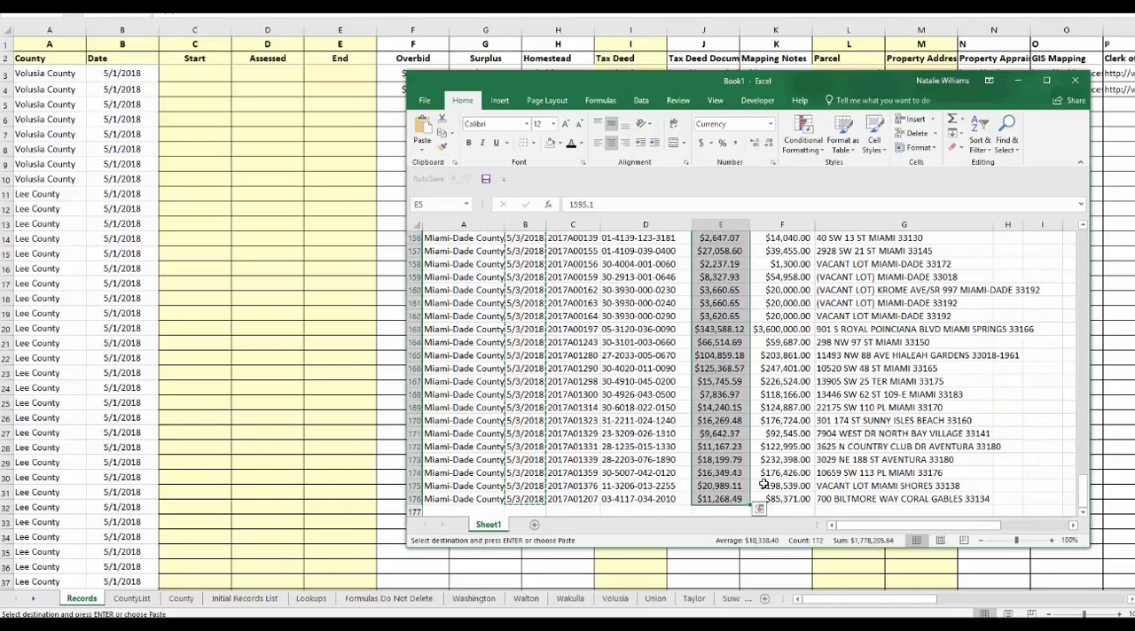
click(199, 77)
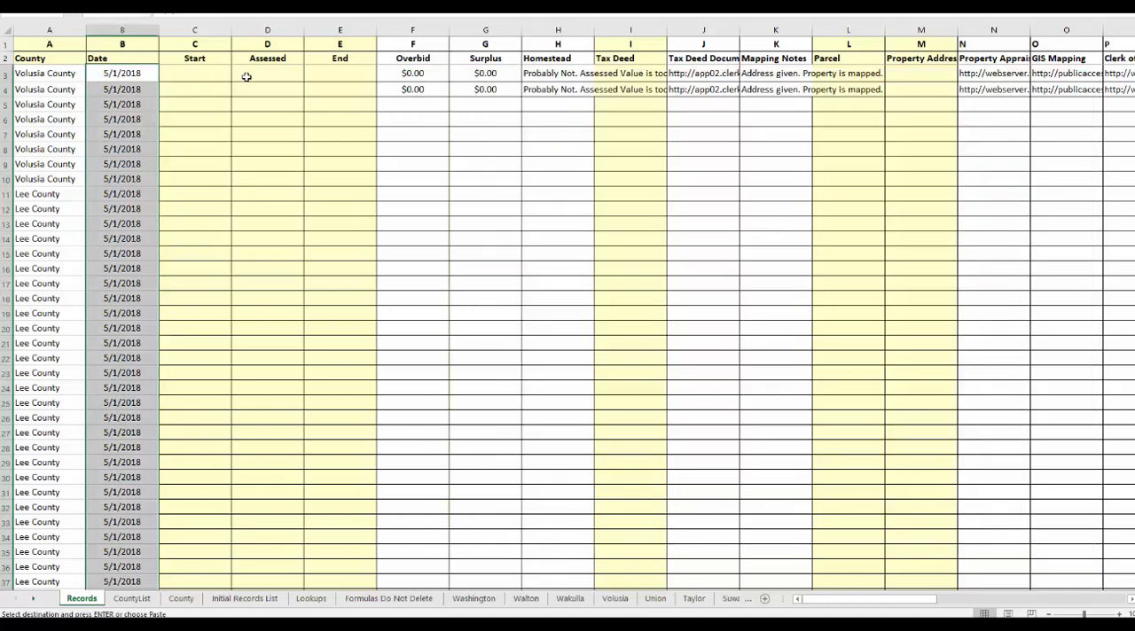
key(ctrl+v)
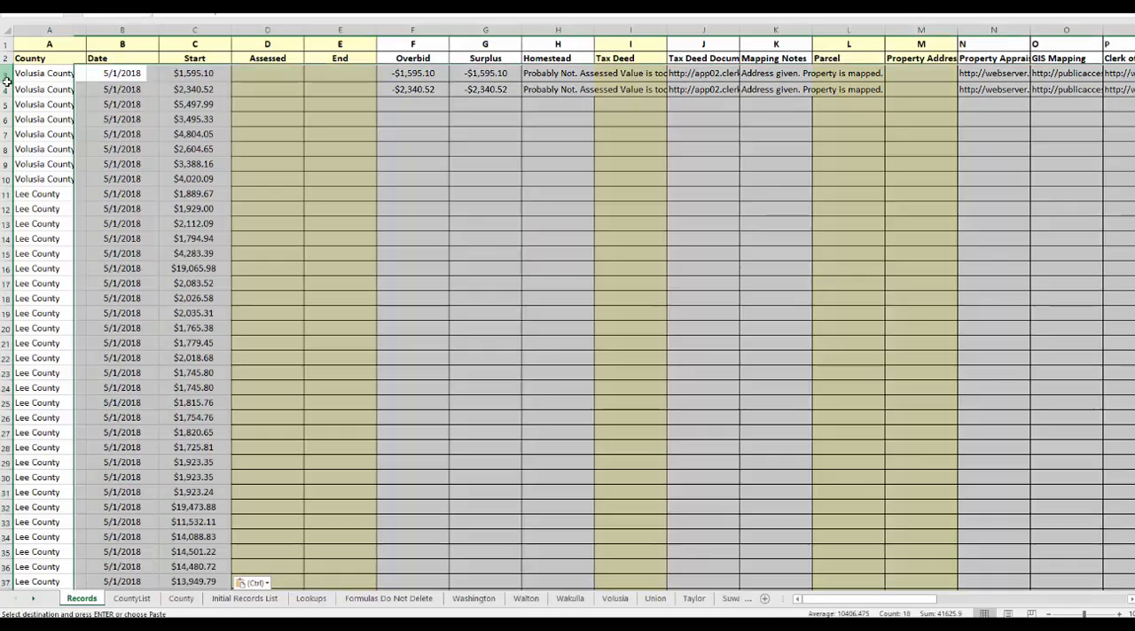
Switch to Book1, copy the assessed values in F5:F176, and return to the Week 18 Records sheet.
drag(5, 74, 6, 85)
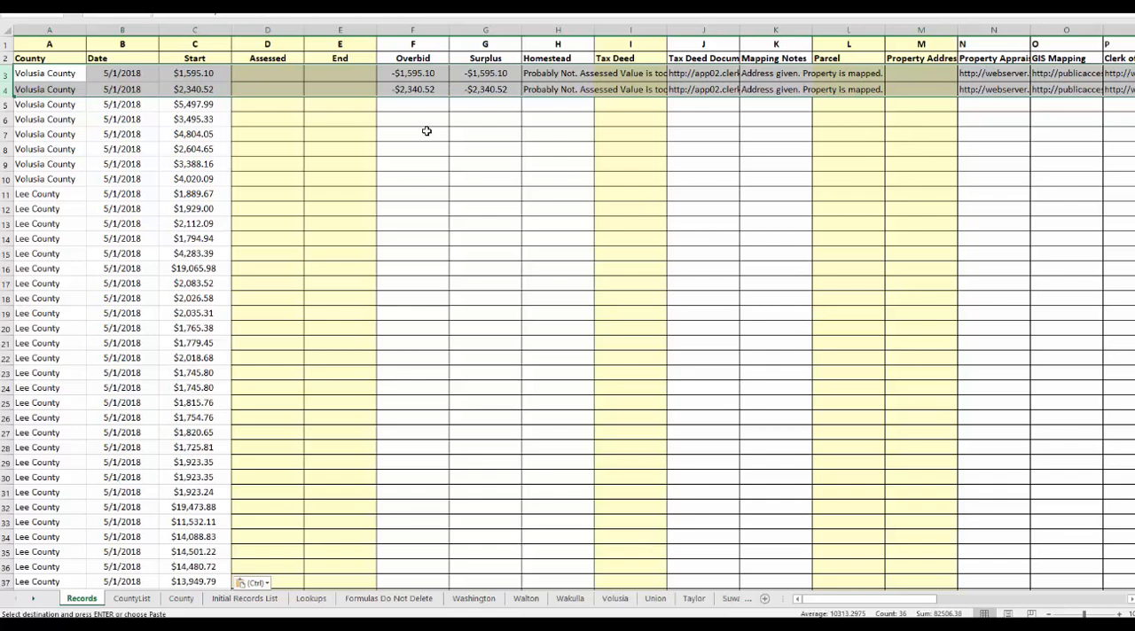
click(267, 73)
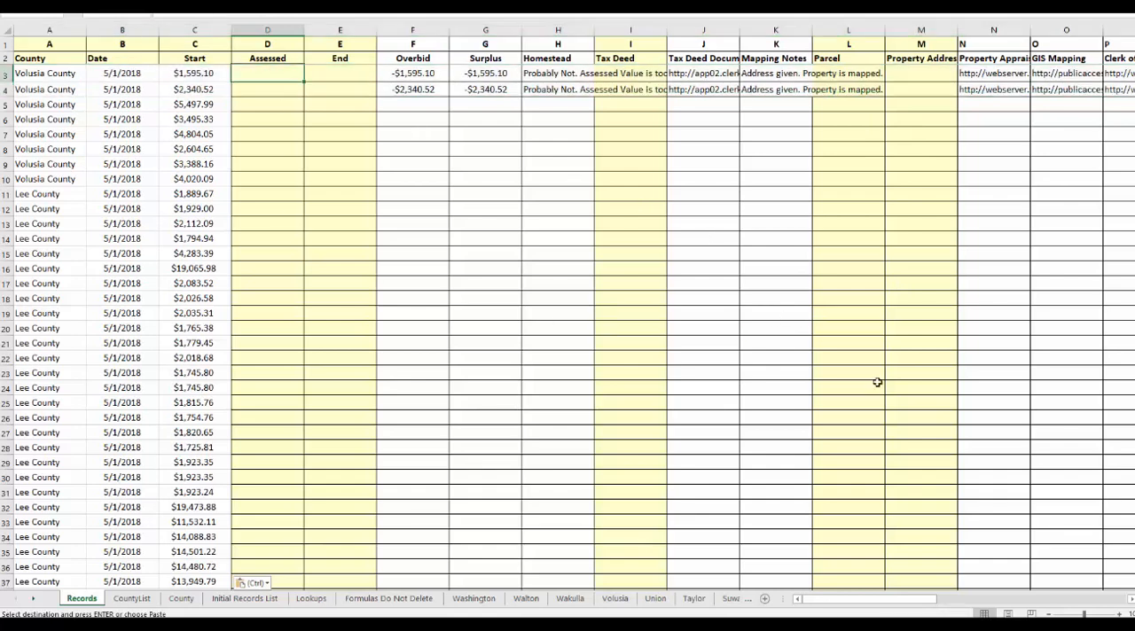
mouse_move(1133, 405)
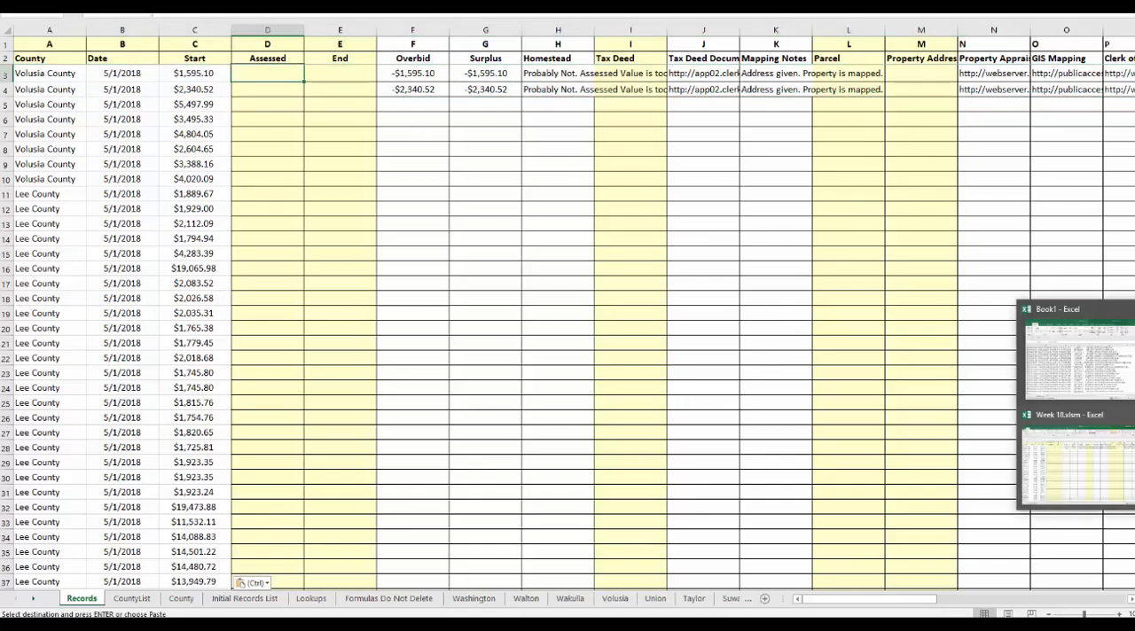
click(1118, 359)
click(1100, 370)
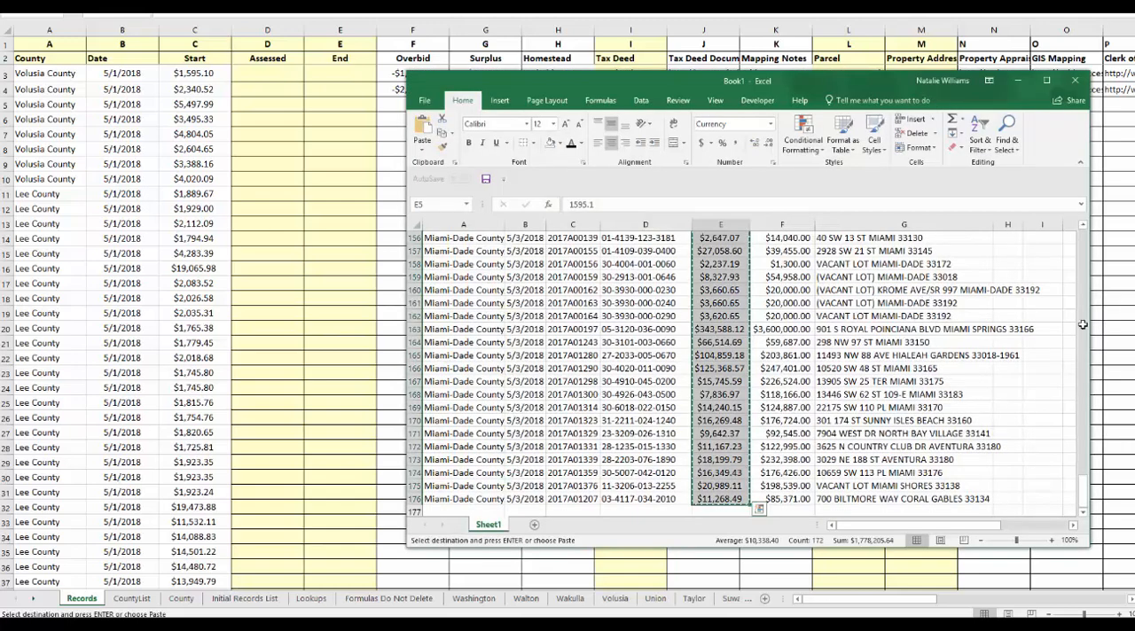
scroll(783, 284, up, 20)
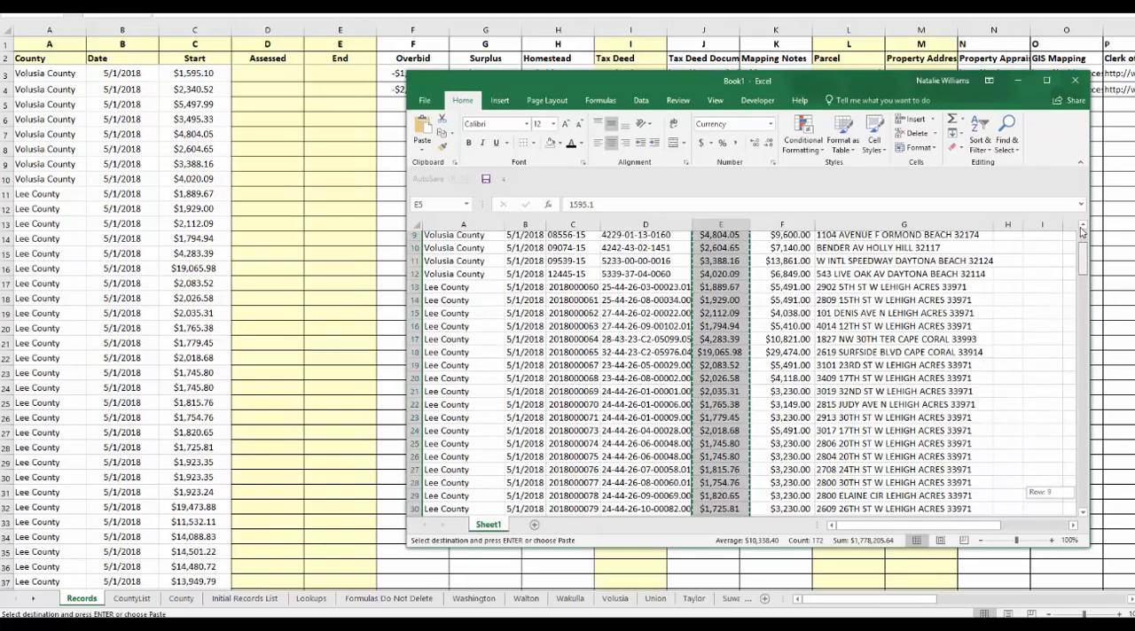
click(783, 285)
drag(1082, 249, 1077, 512)
shift+click(785, 499)
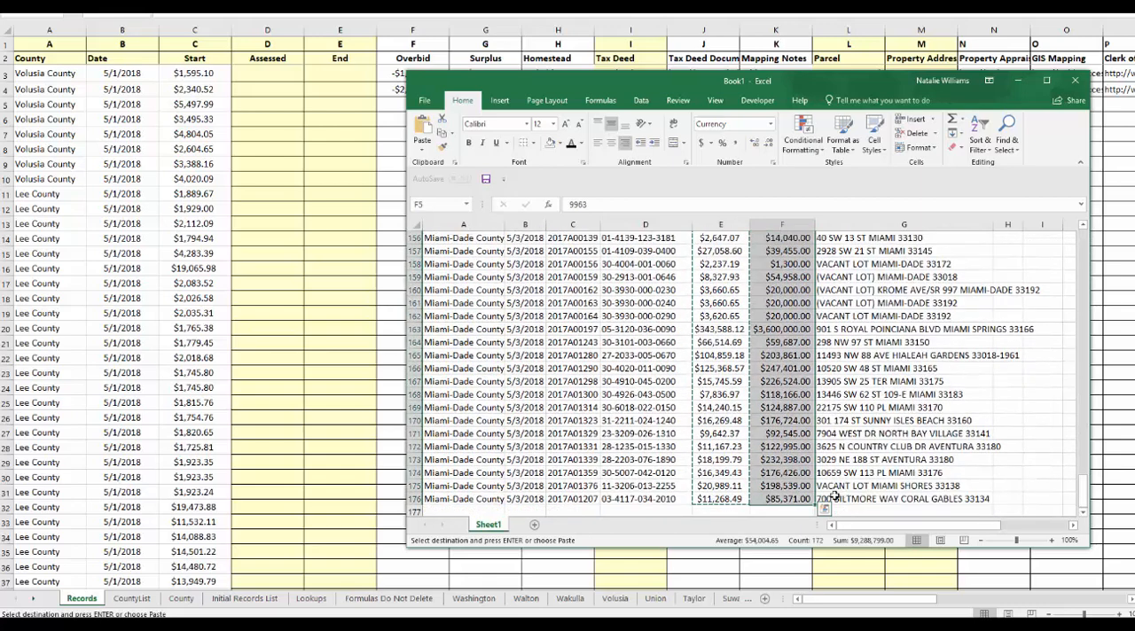
click(311, 95)
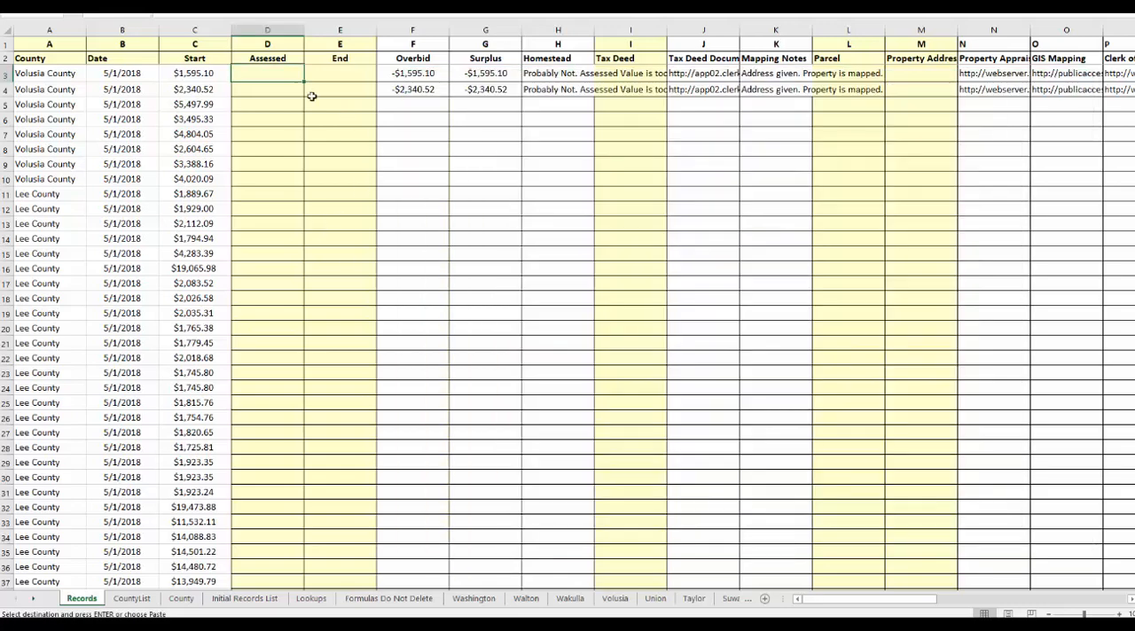
Widen the Homestead column and paste the copied assessed values into the Assessed column, starting at D3.
click(587, 29)
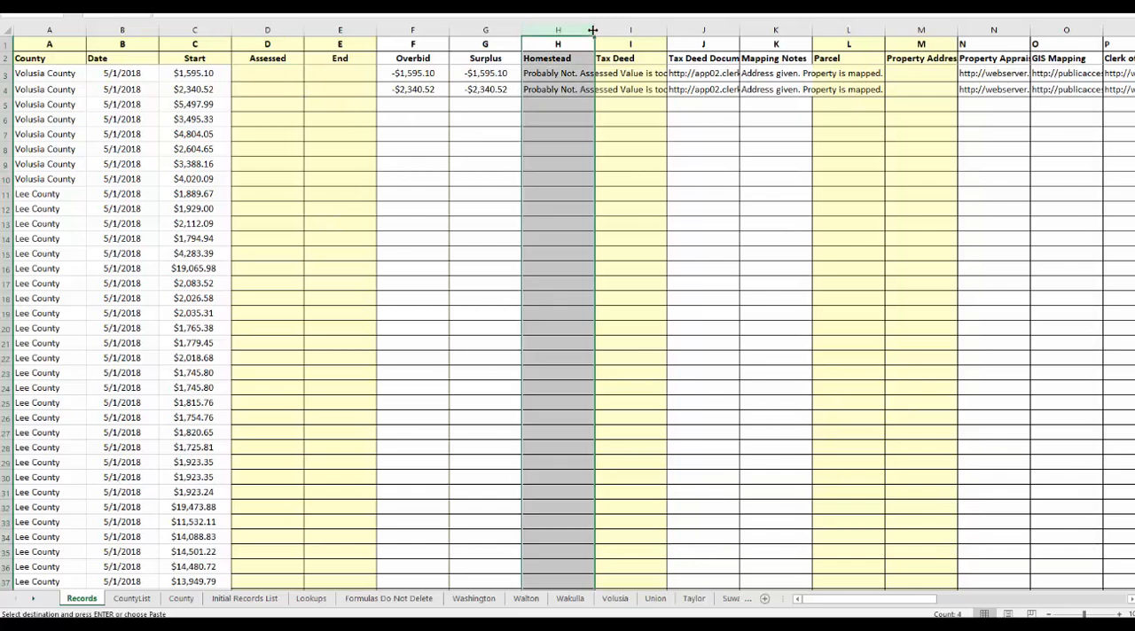
drag(630, 29, 730, 29)
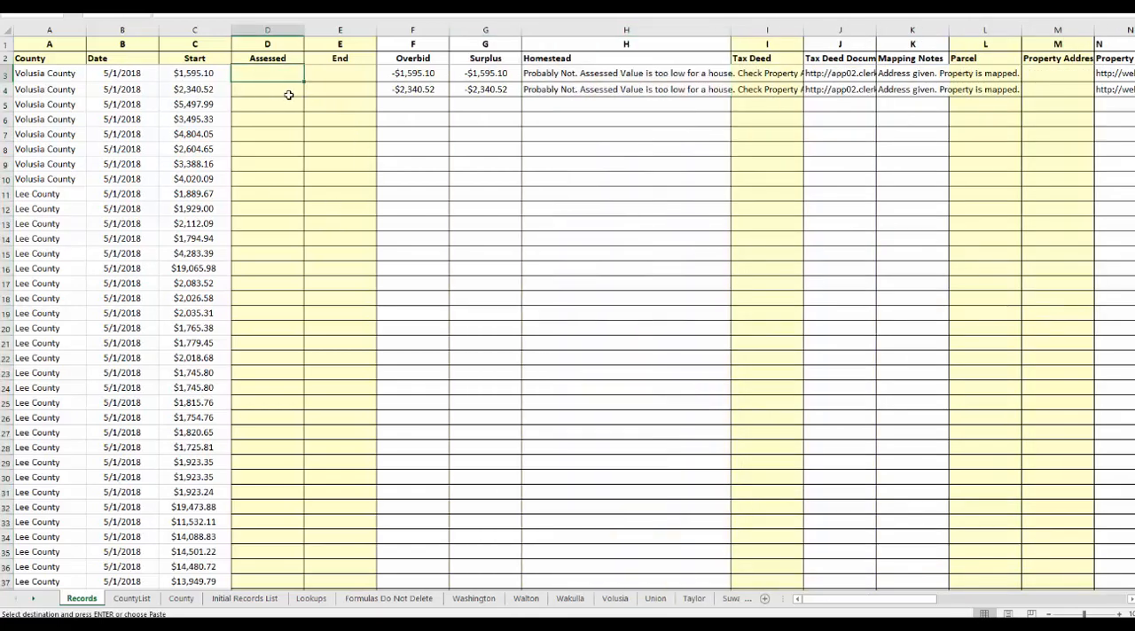
key(ctrl+v)
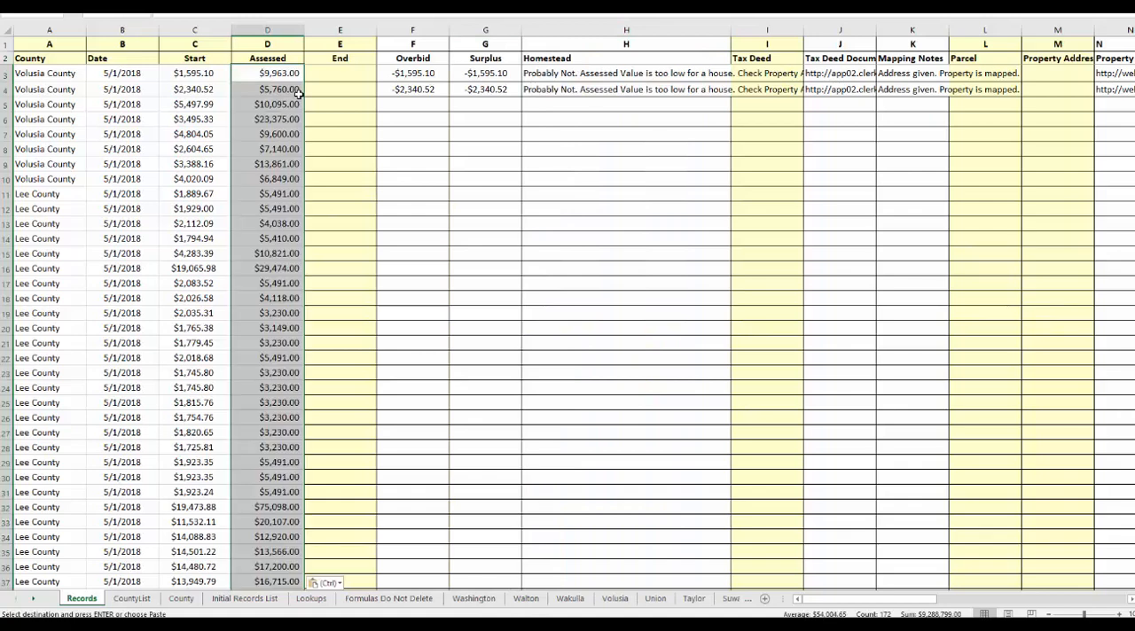
Check the Homestead notes against the first two assessed values and widen column H to fit the full note text.
click(530, 73)
click(275, 74)
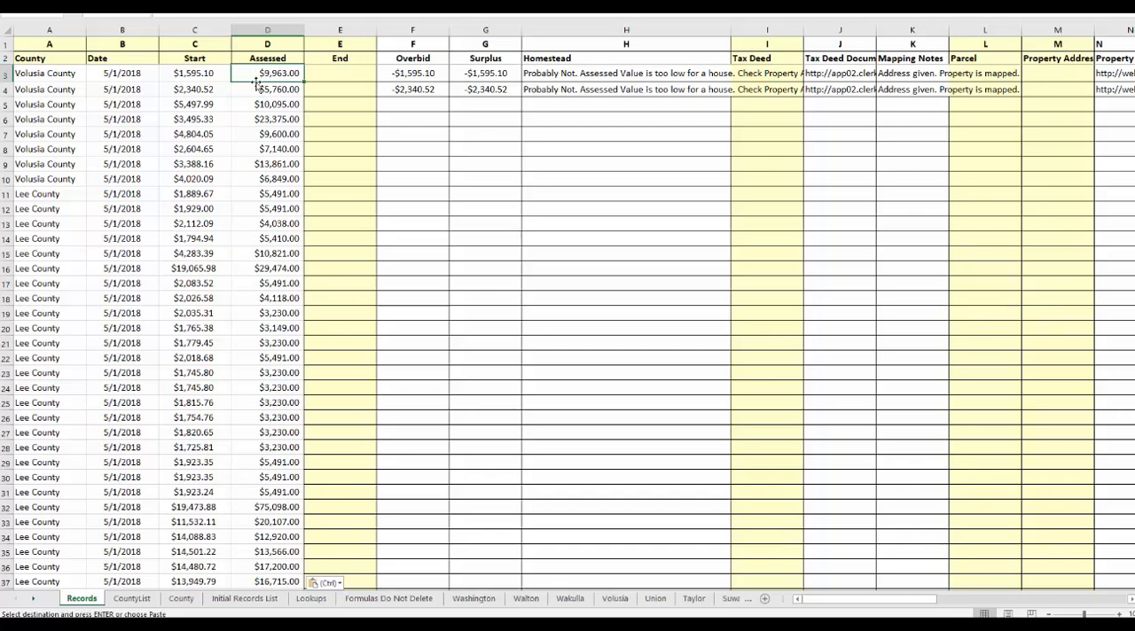
click(255, 89)
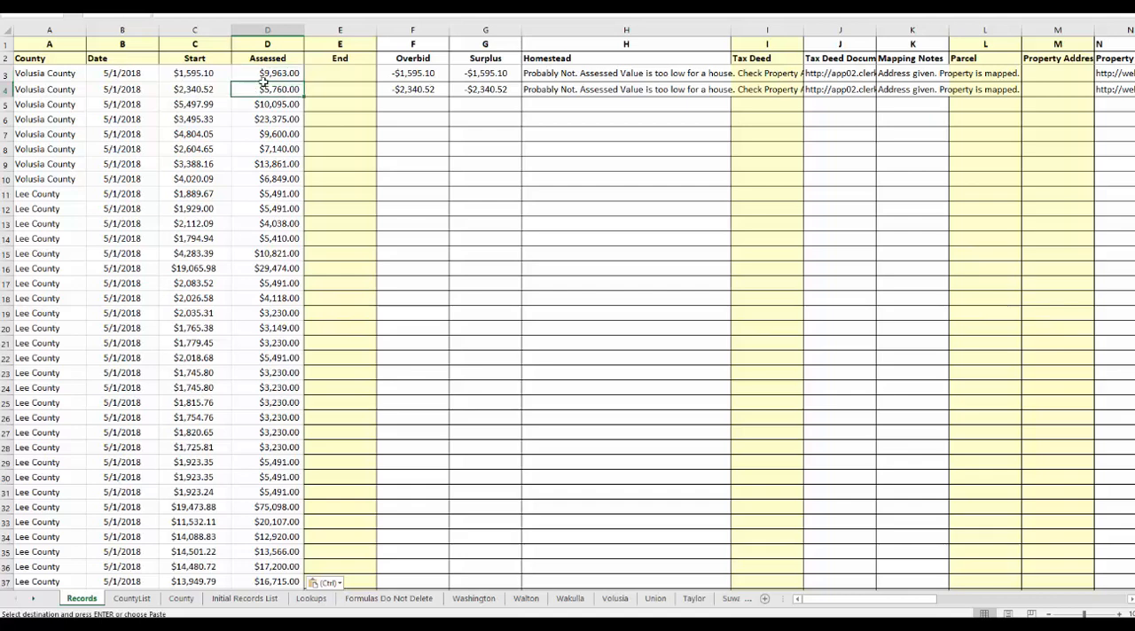
click(549, 74)
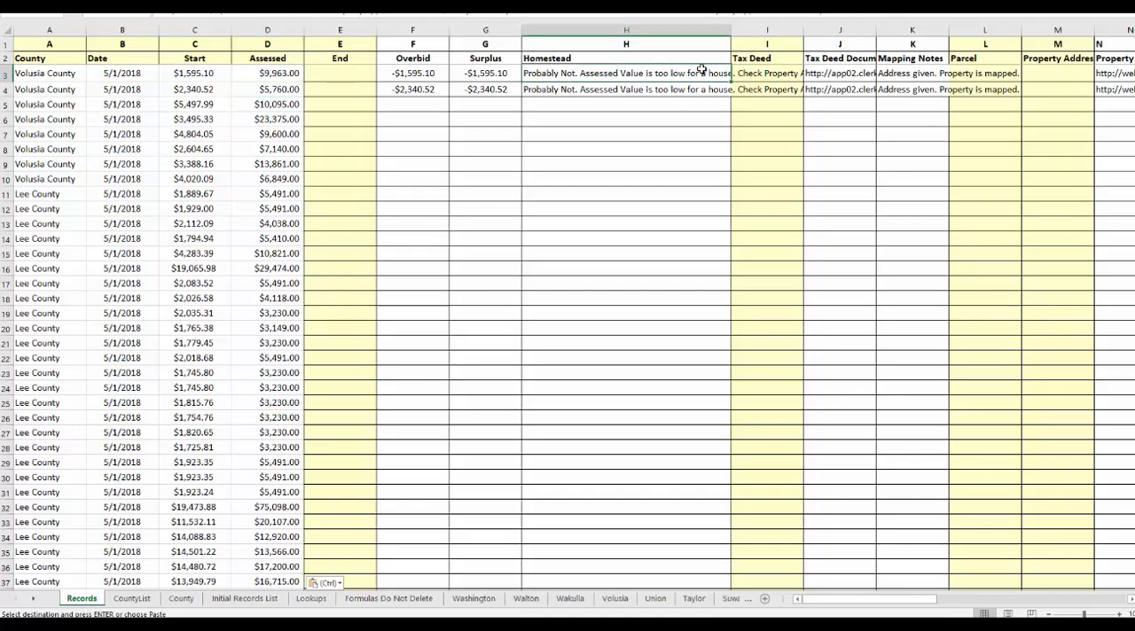
drag(732, 30, 948, 31)
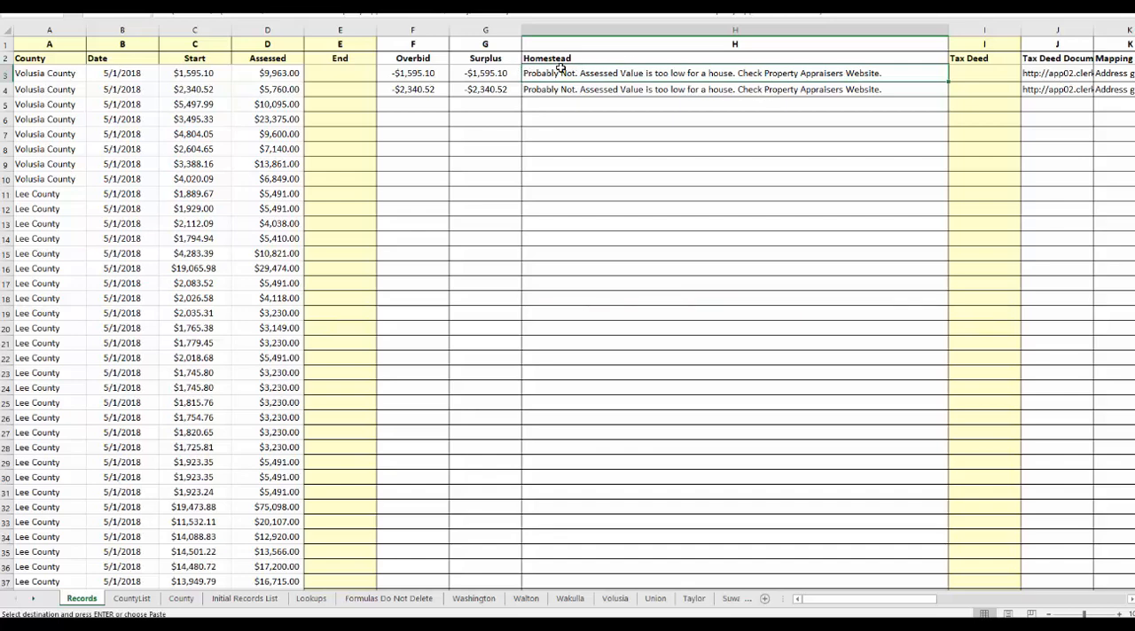
Set the assessed value in D3 to 20000 and check the Homestead result in H3 against the row's Start and Assessed values.
click(259, 73)
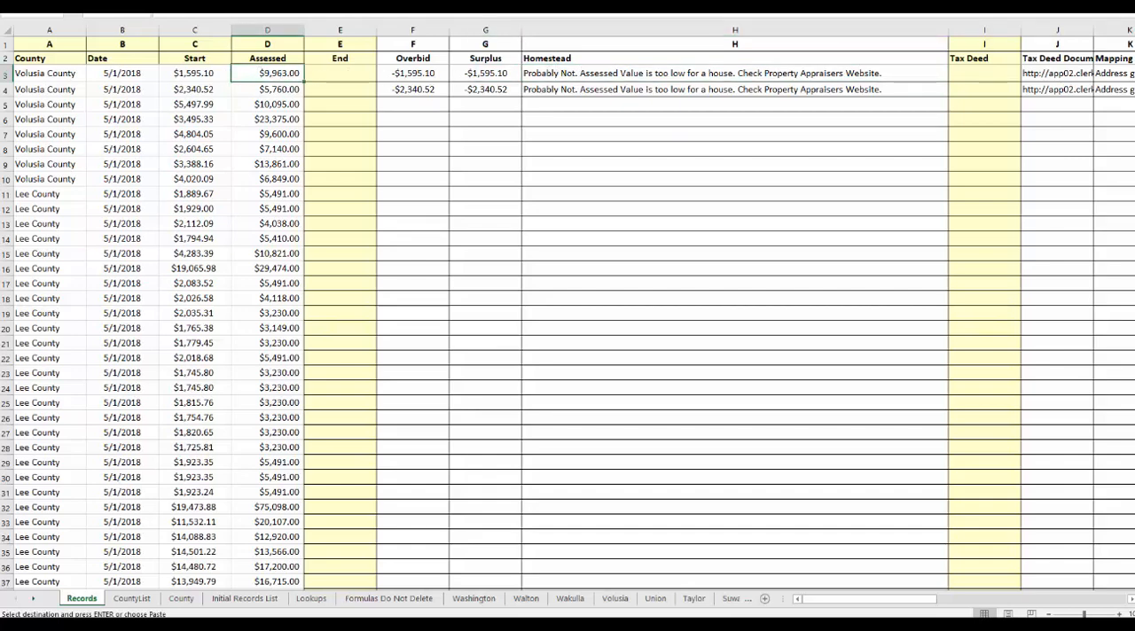
text(20000)
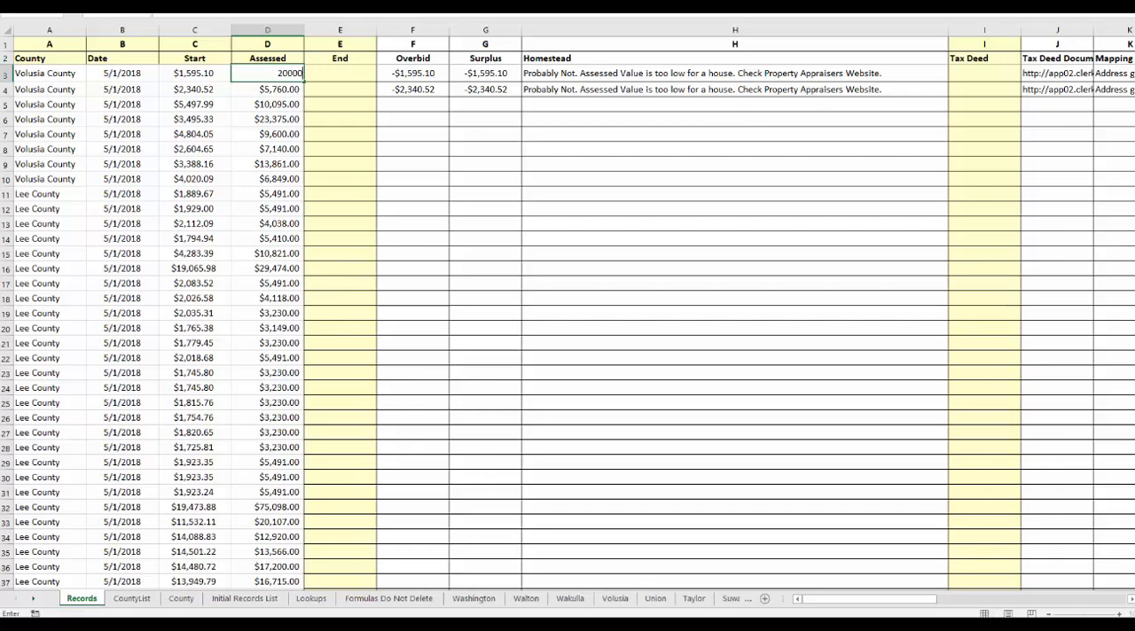
key(Return)
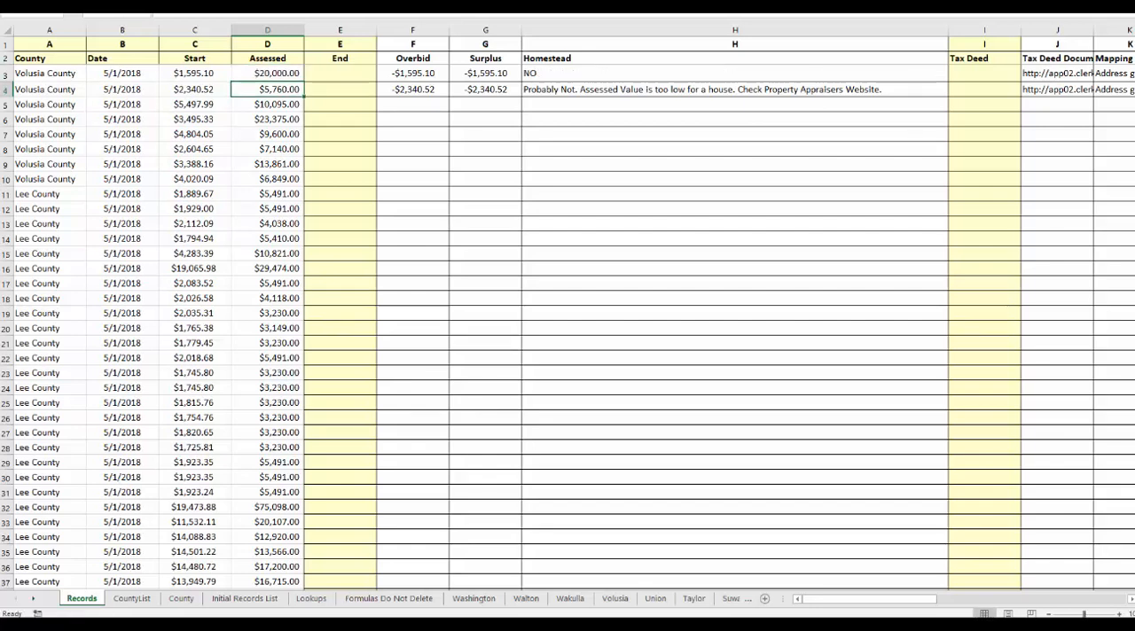
click(543, 73)
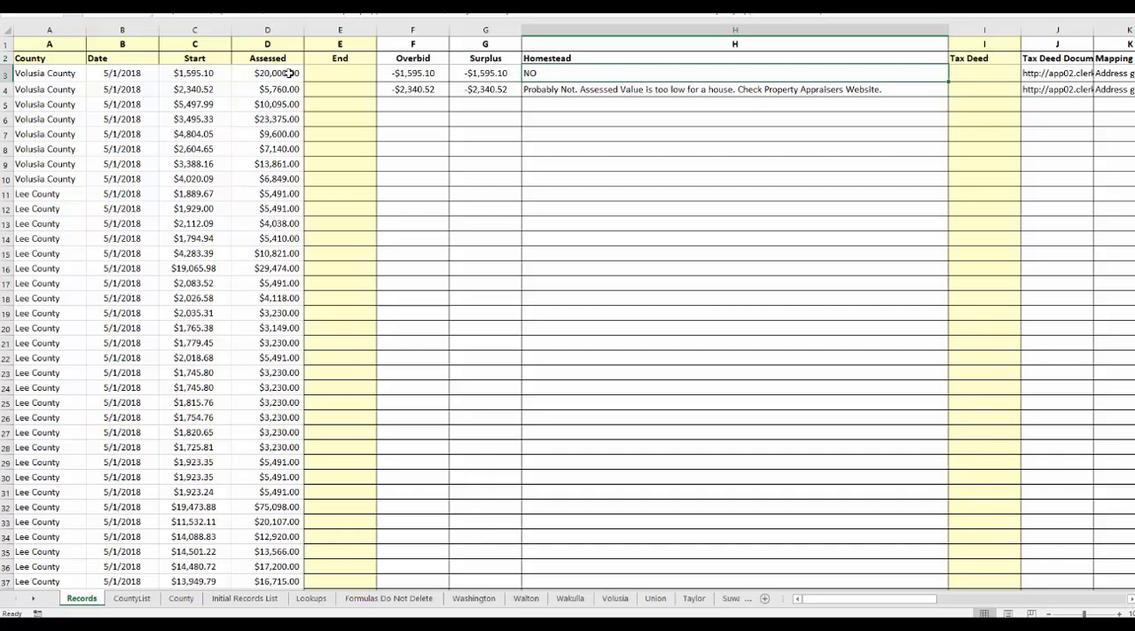
click(189, 73)
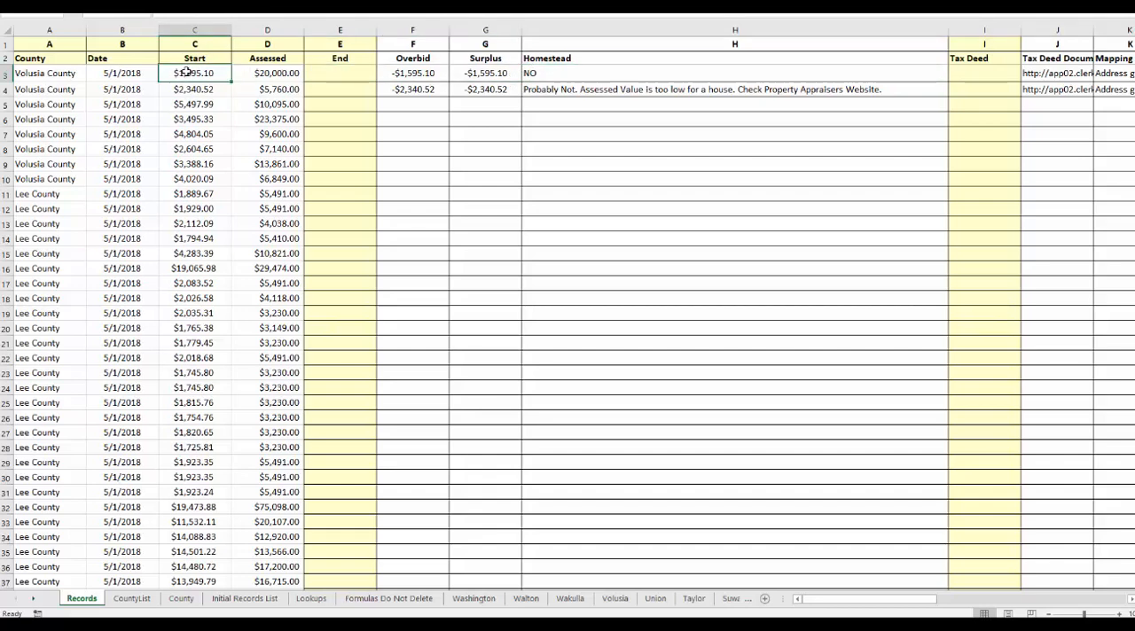
click(262, 73)
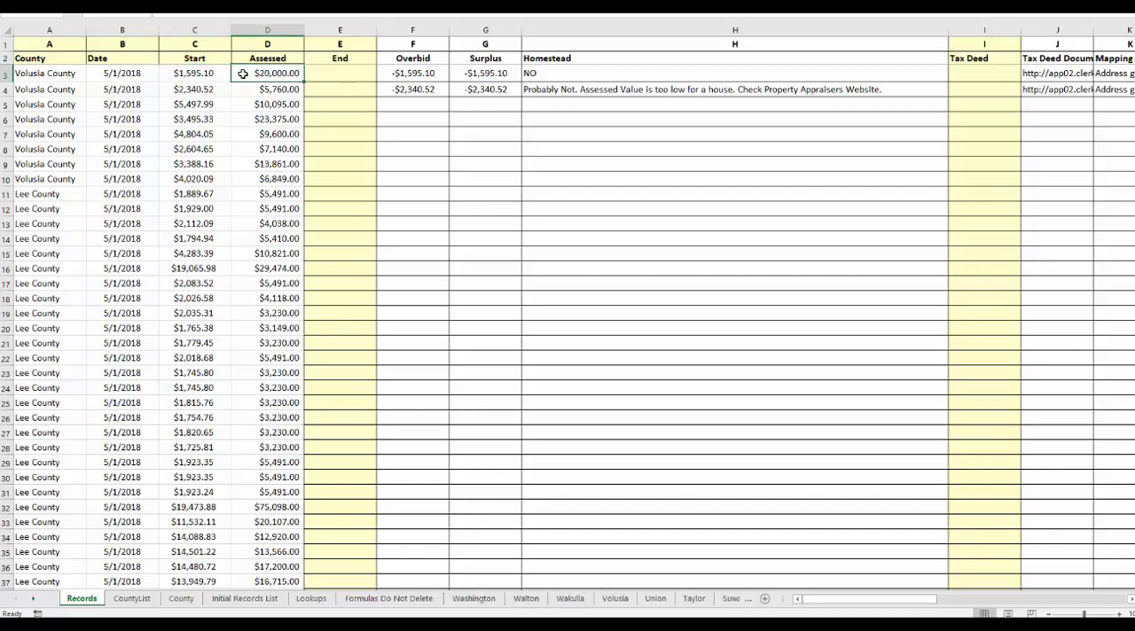
click(210, 73)
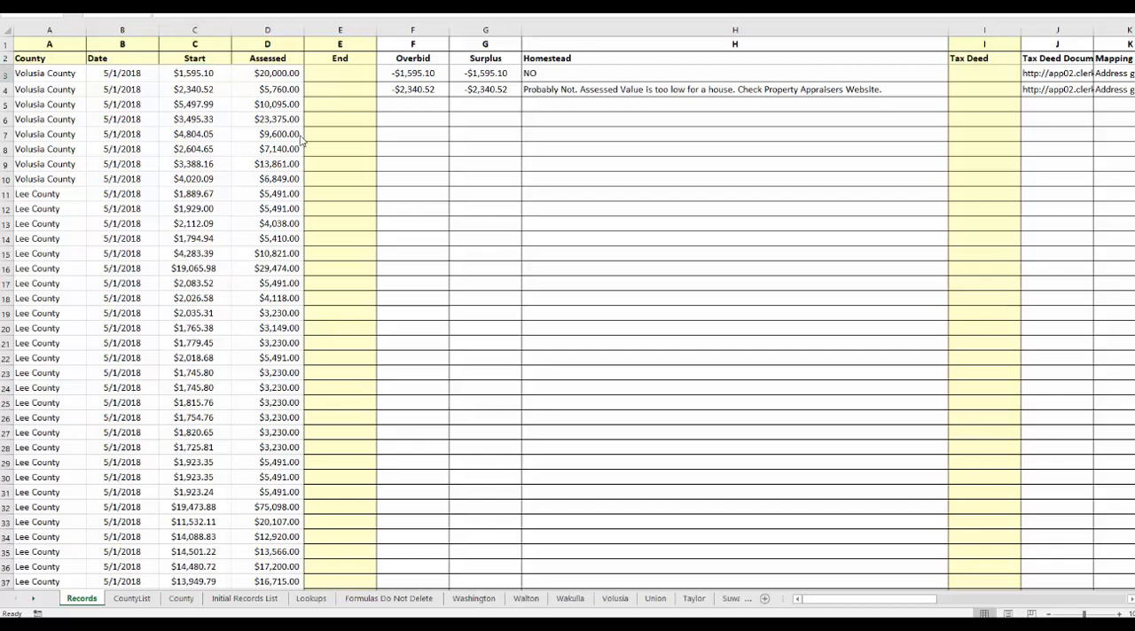
click(208, 72)
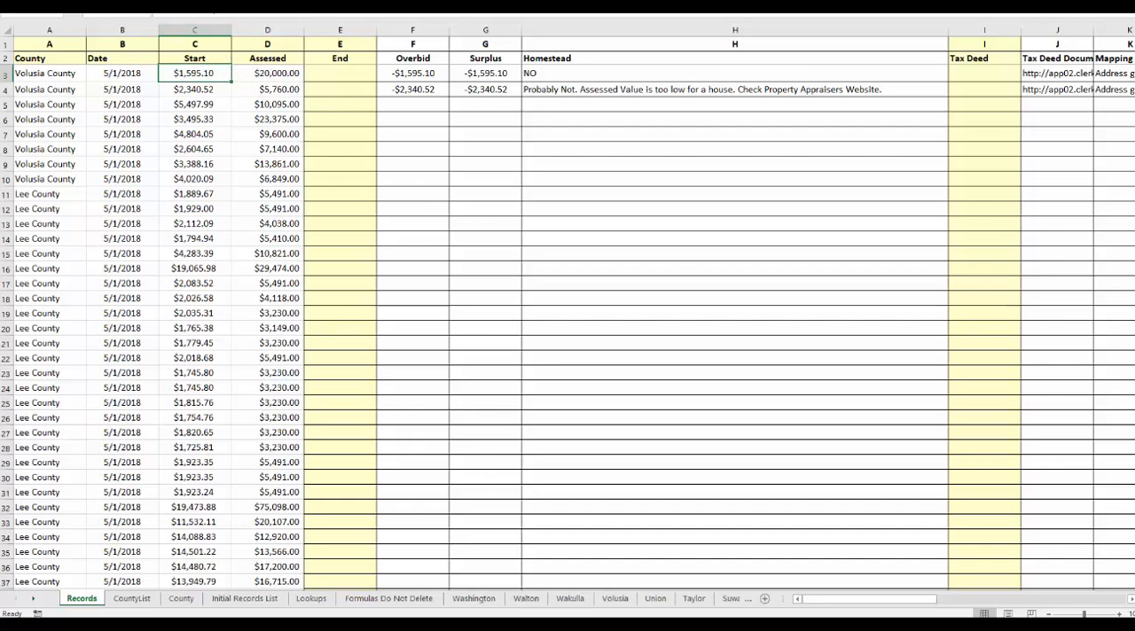
Set the Start value in C3 to 15000 and check the Homestead result in H3 against the Start and Assessed values.
text(15,)
text(000)
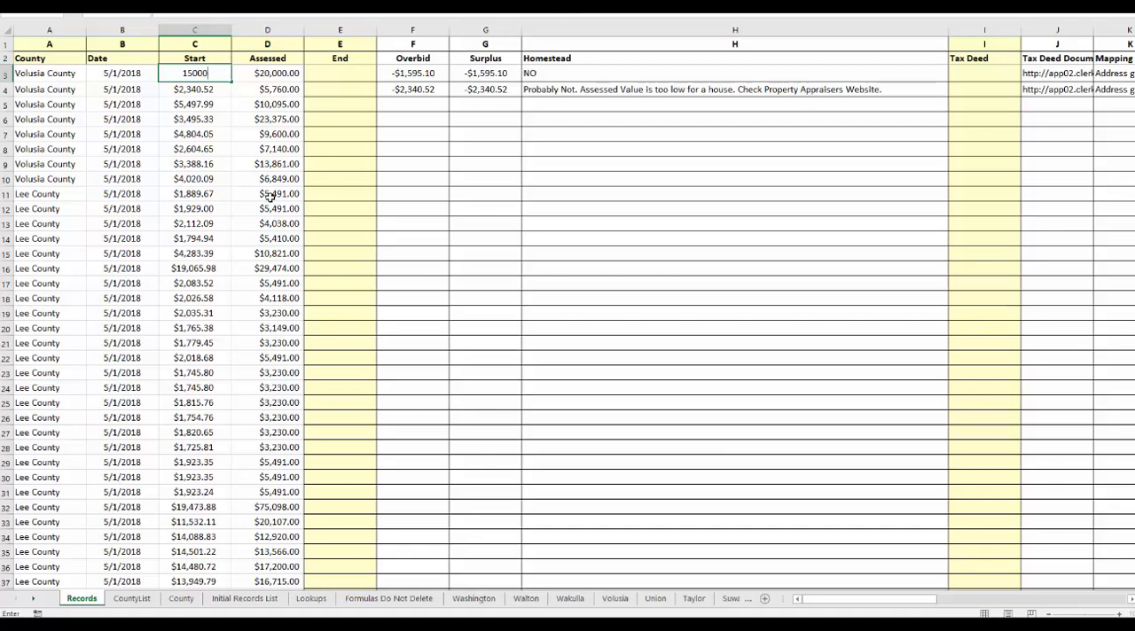
key(Return)
click(206, 75)
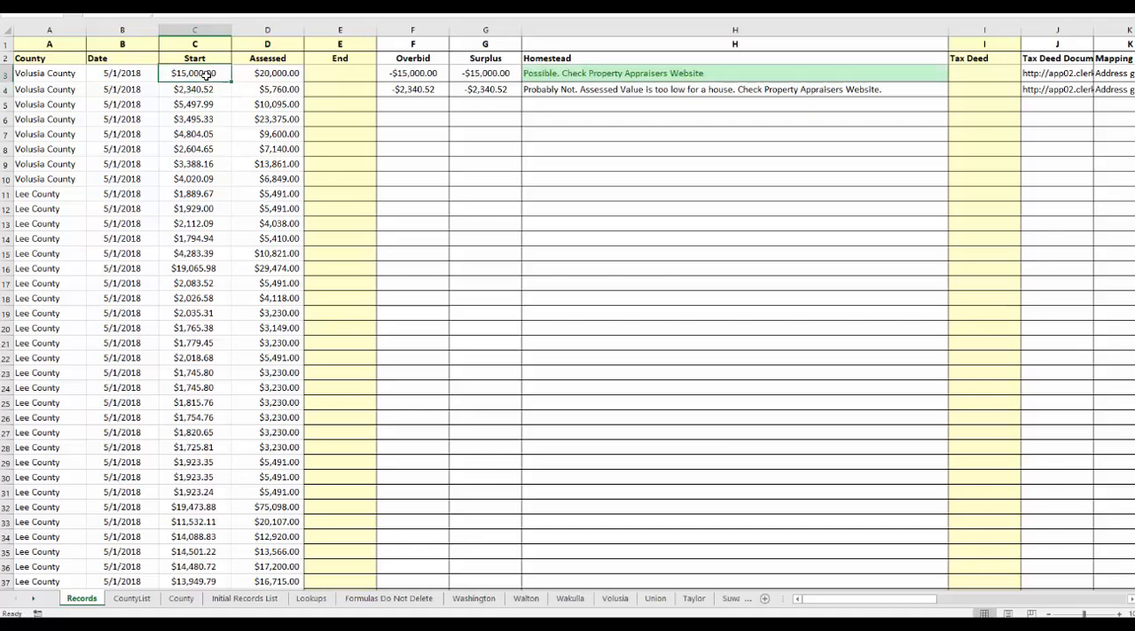
click(544, 72)
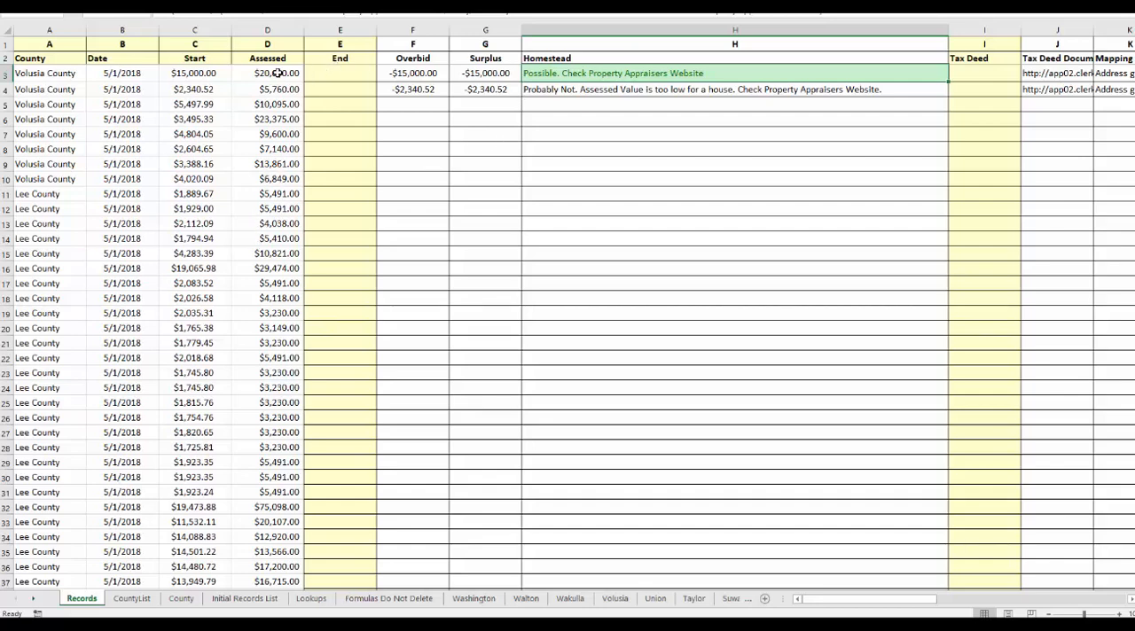
click(193, 73)
click(263, 71)
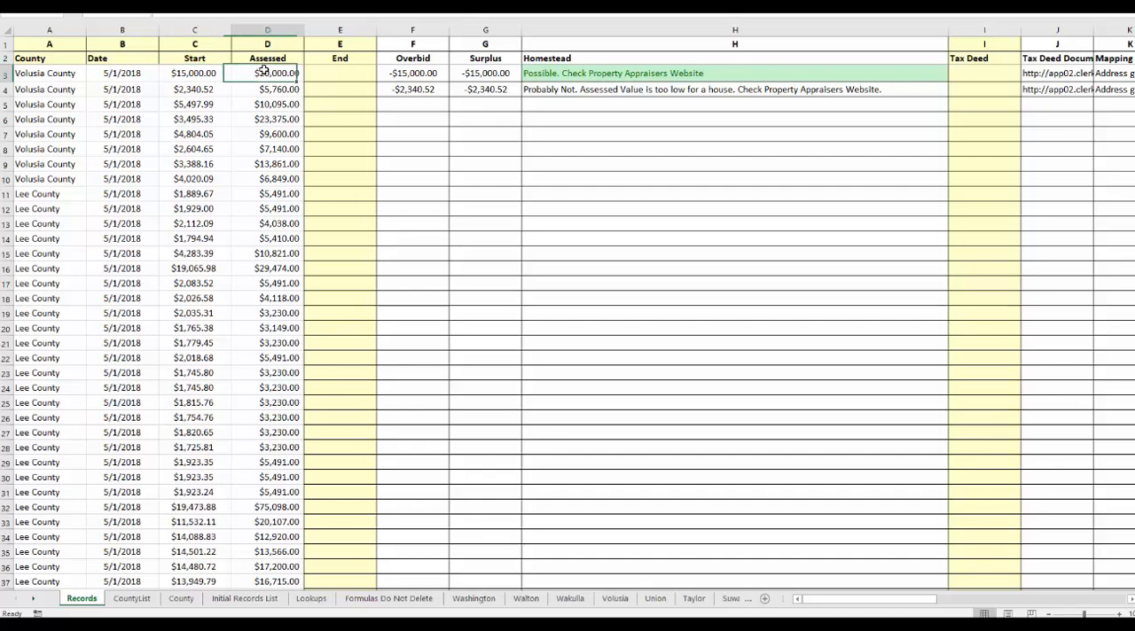
click(542, 71)
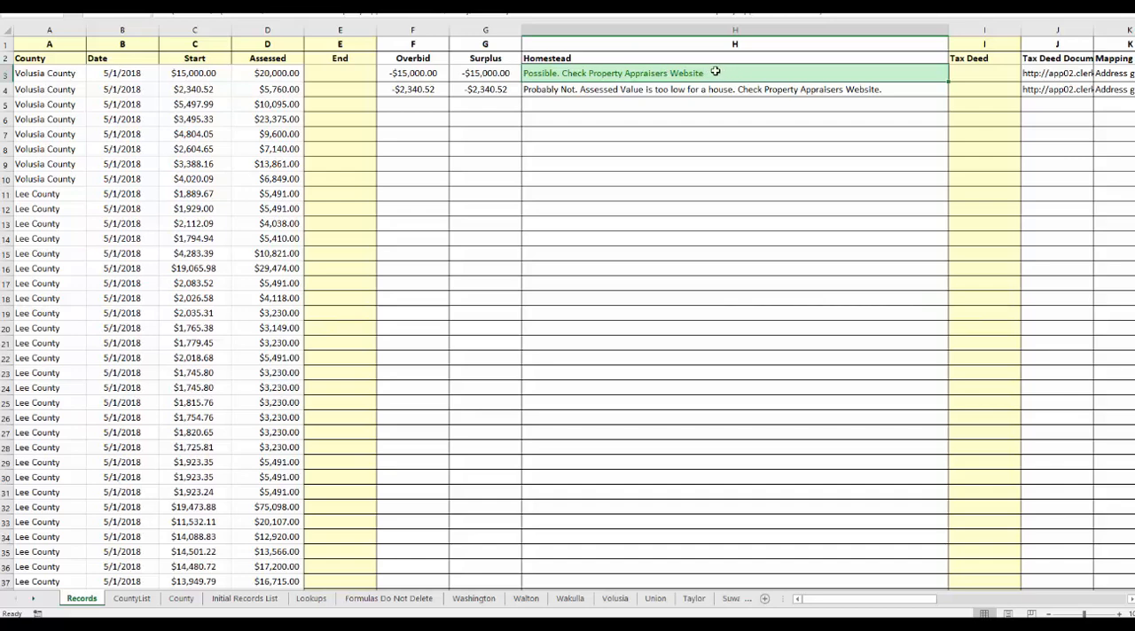
click(984, 74)
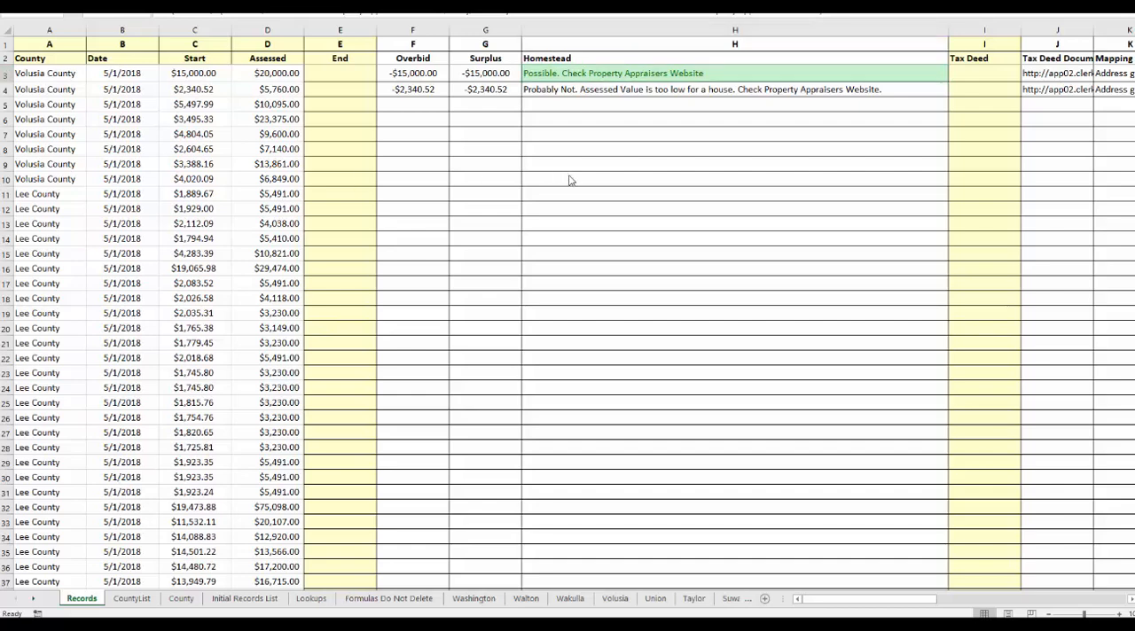
Undo the test edits to the Start and Assessed values in row 3 and the widening of column H.
key(ctrl+z)
key(ctrl+z)
key(ctrl+z)
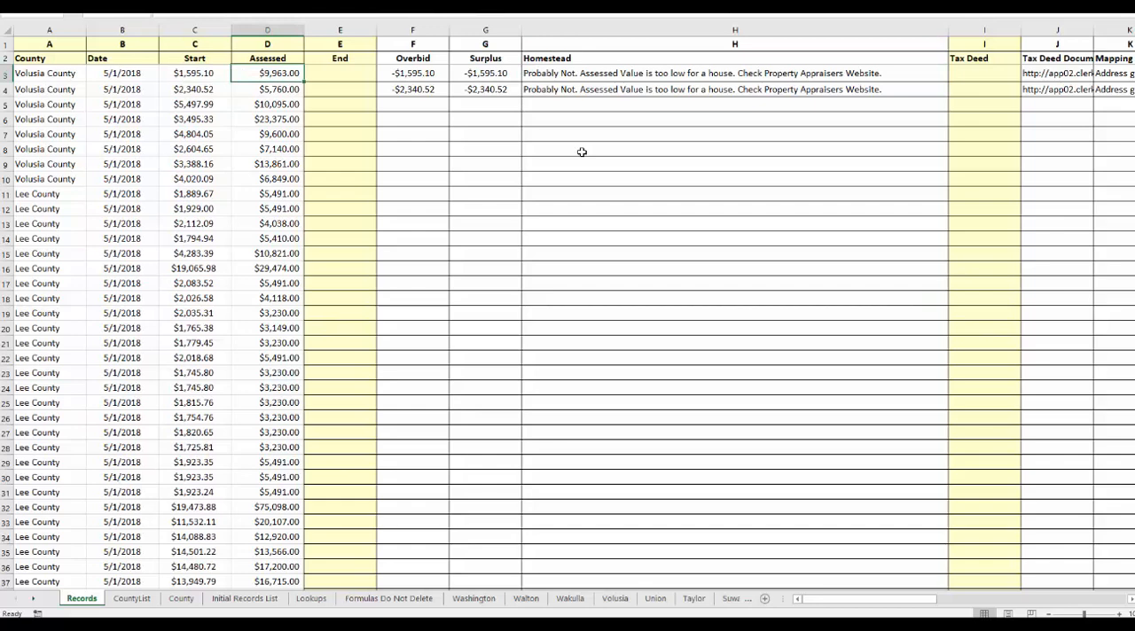
key(ctrl+z)
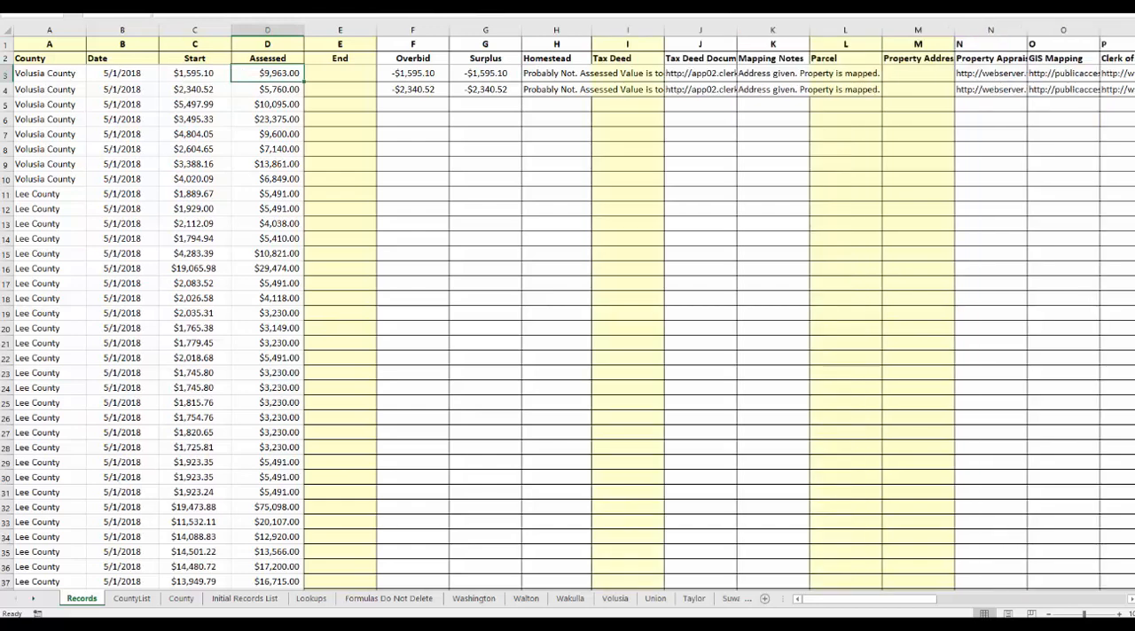
Examine the End, Overbid and Surplus columns on the Records sheet.
click(353, 29)
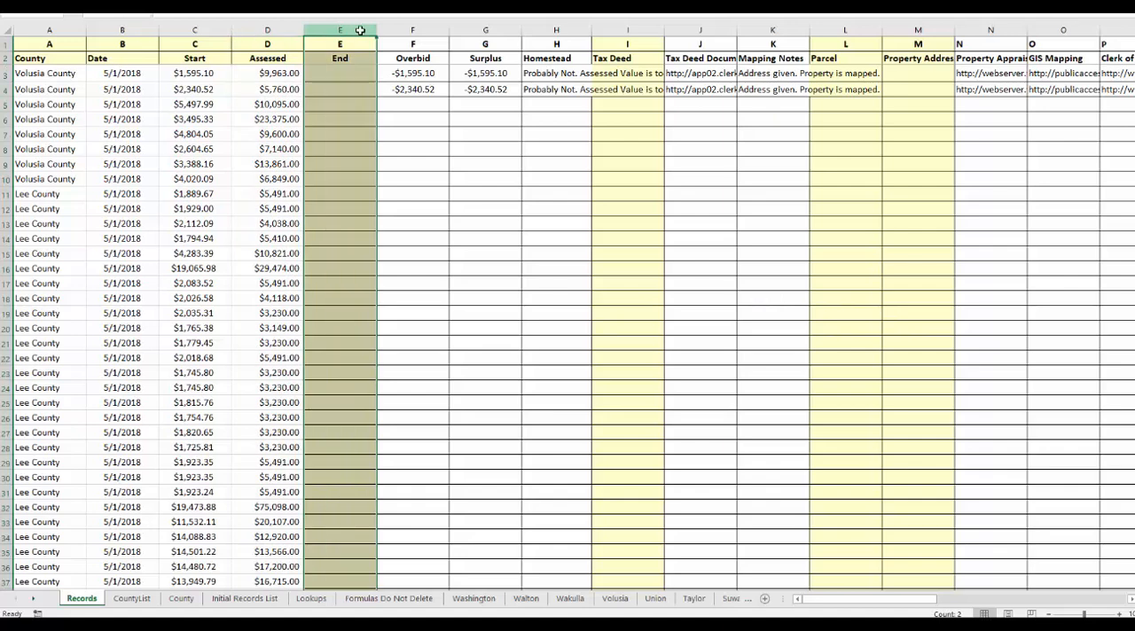
shift+click(442, 32)
shift+click(480, 33)
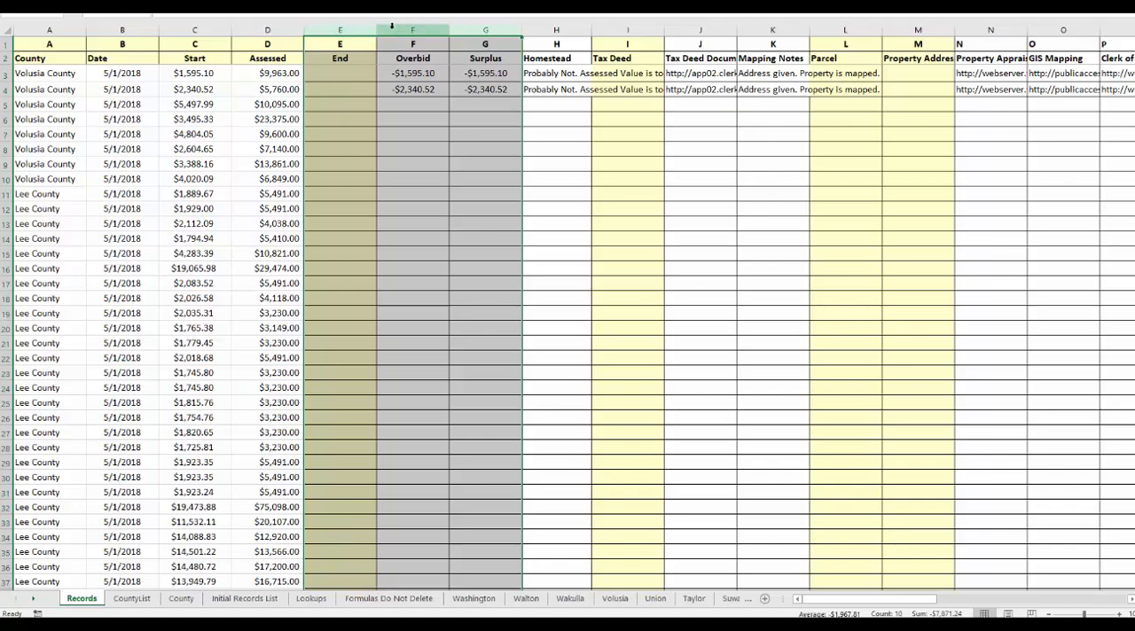
Switch to Book1 and copy the case numbers in C5:C176.
click(652, 73)
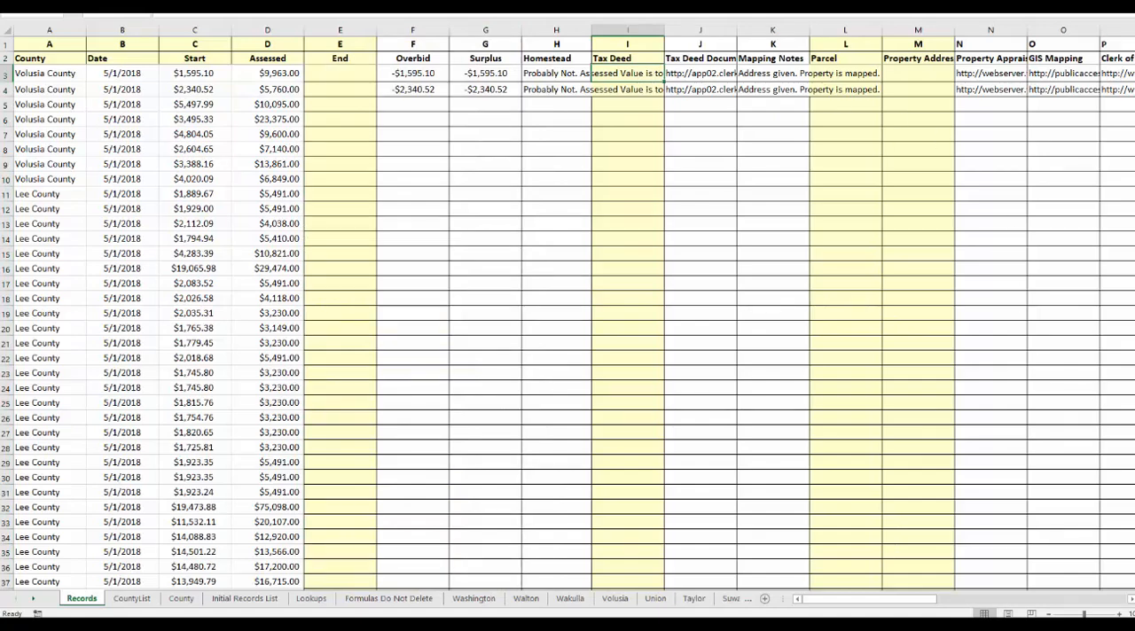
mouse_move(1131, 404)
click(1079, 353)
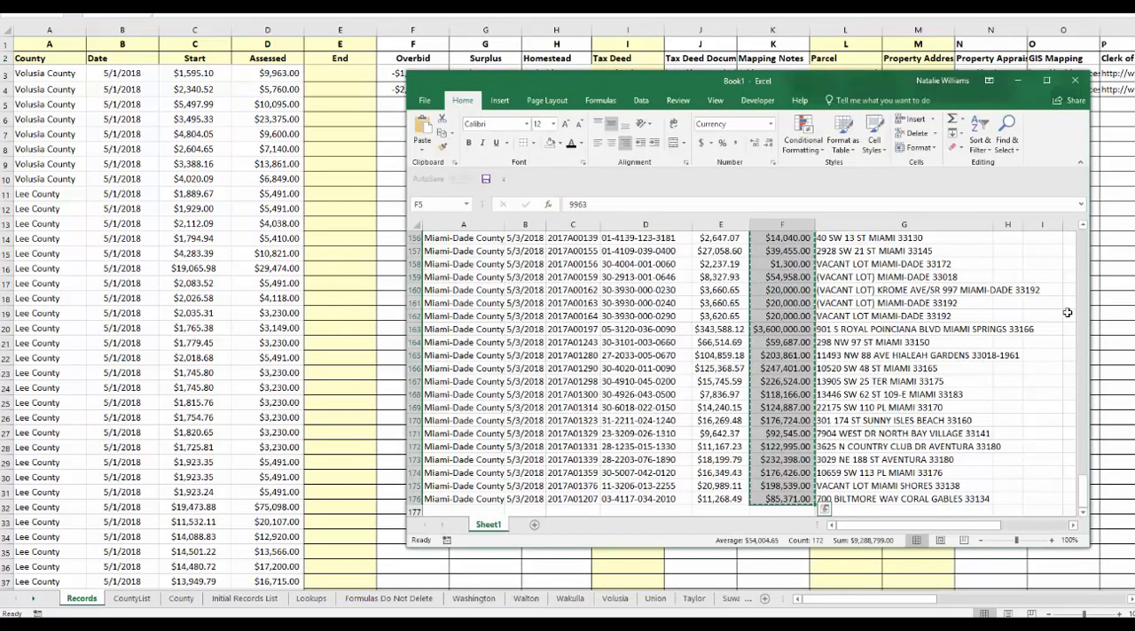
drag(1083, 483, 915, 237)
click(645, 290)
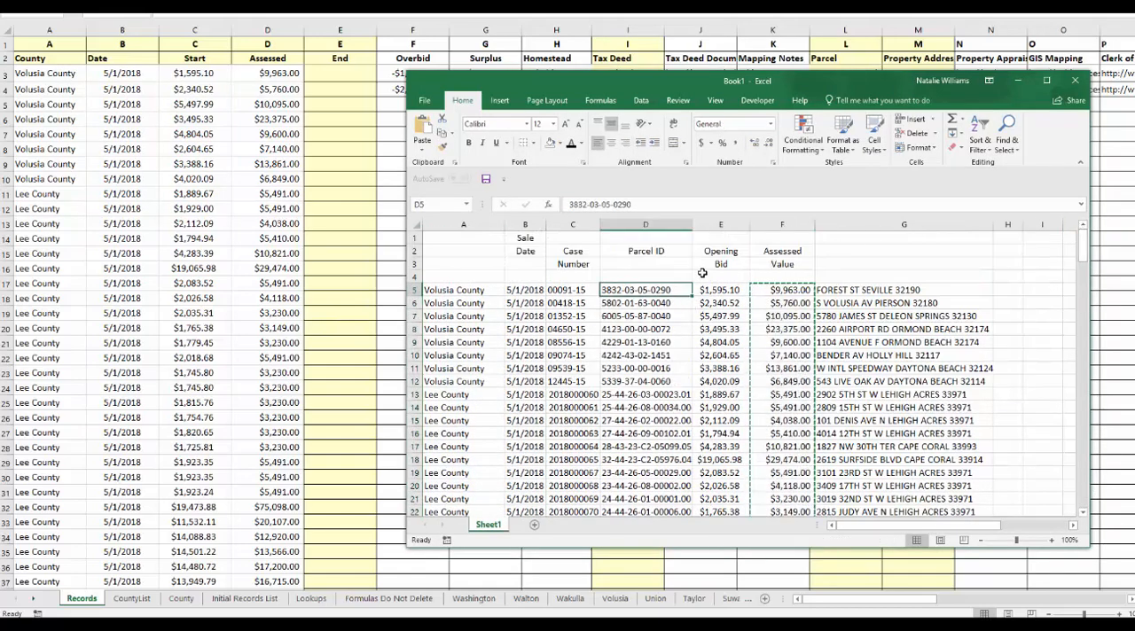
click(573, 290)
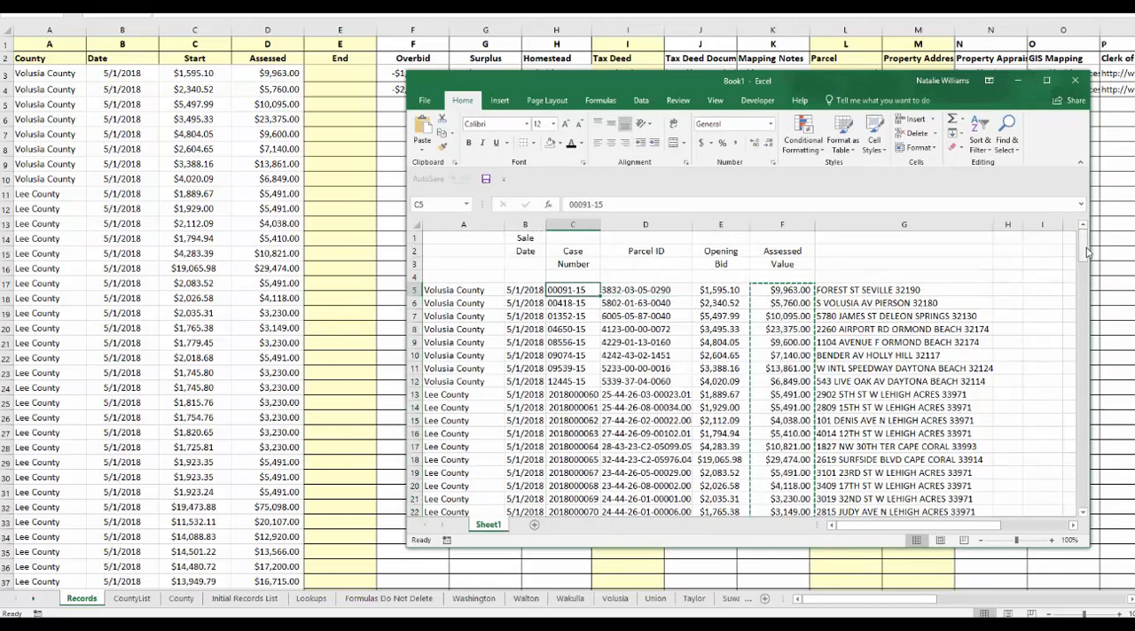
drag(1083, 251, 1083, 486)
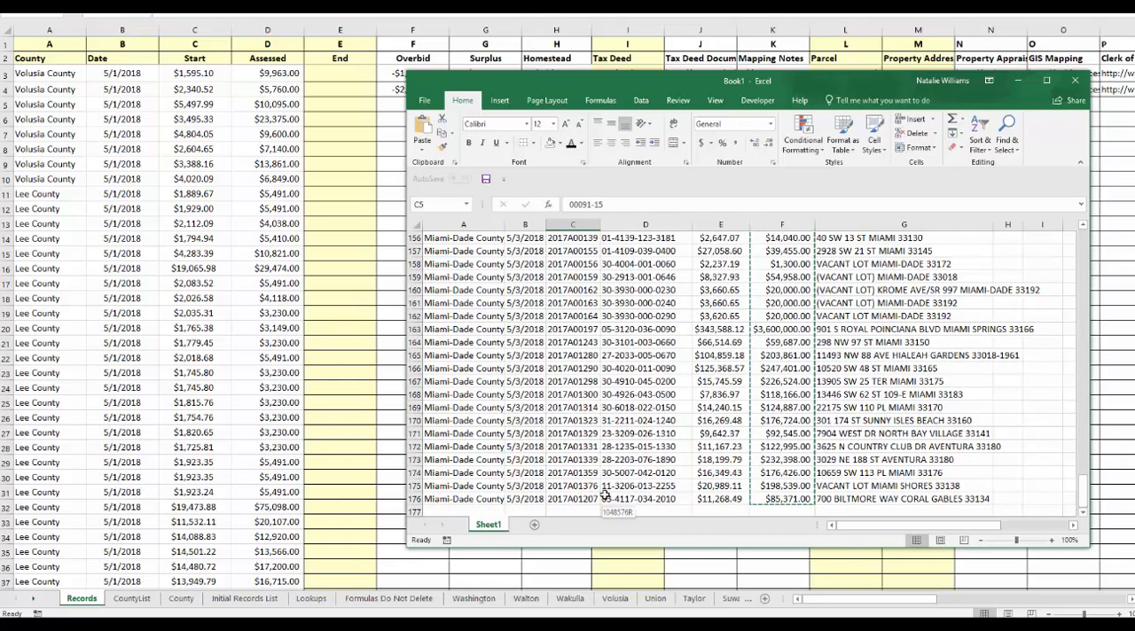
key(ctrl+shift+Down)
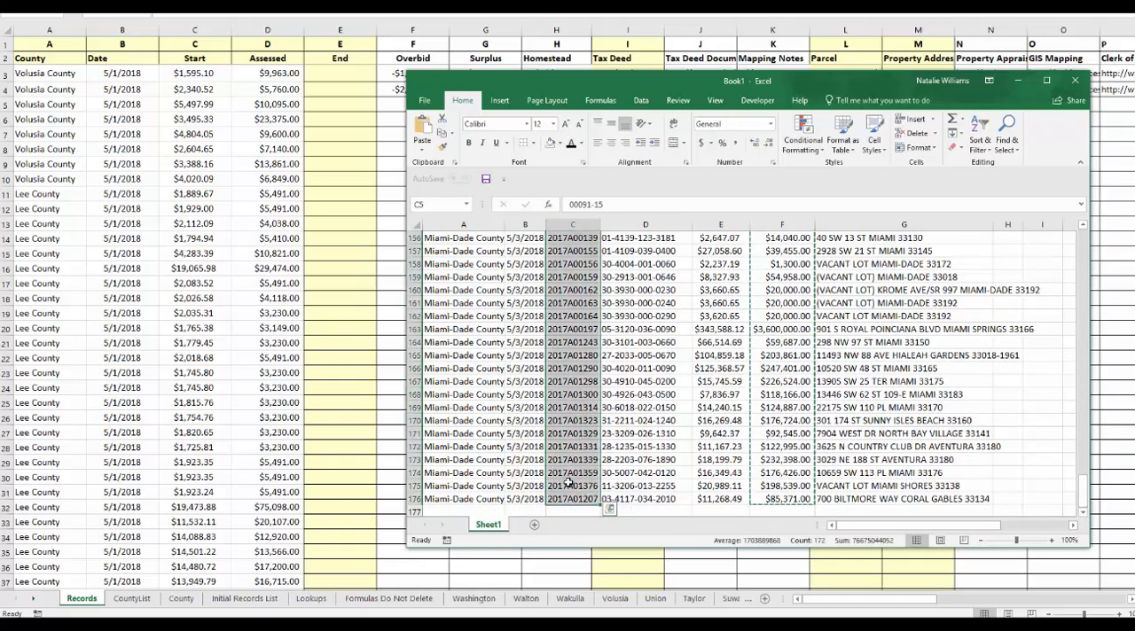
key(ctrl+c)
Return to the Week 18 Records sheet and paste the copied case numbers into the Tax Deed column, starting at I3.
click(627, 58)
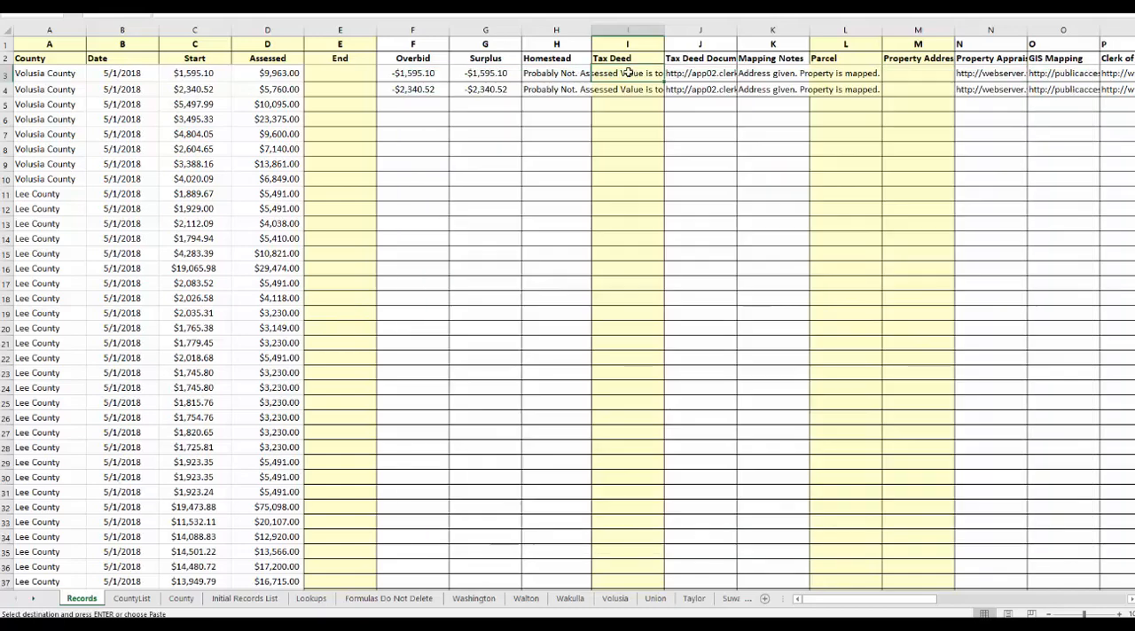
click(626, 81)
key(ctrl+v)
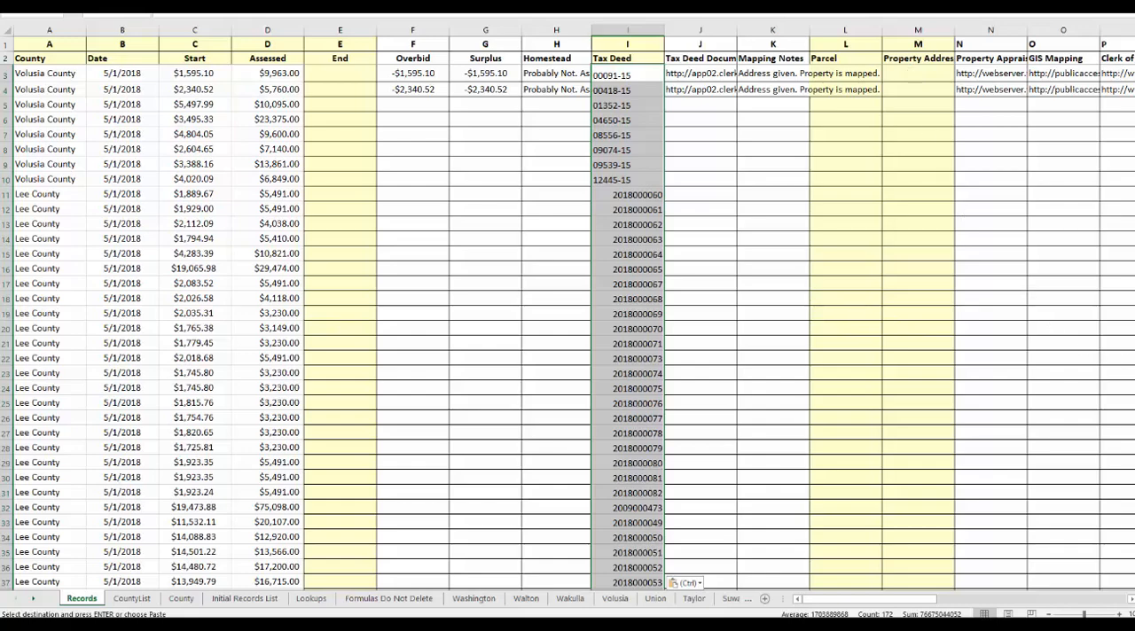
mouse_move(1134, 405)
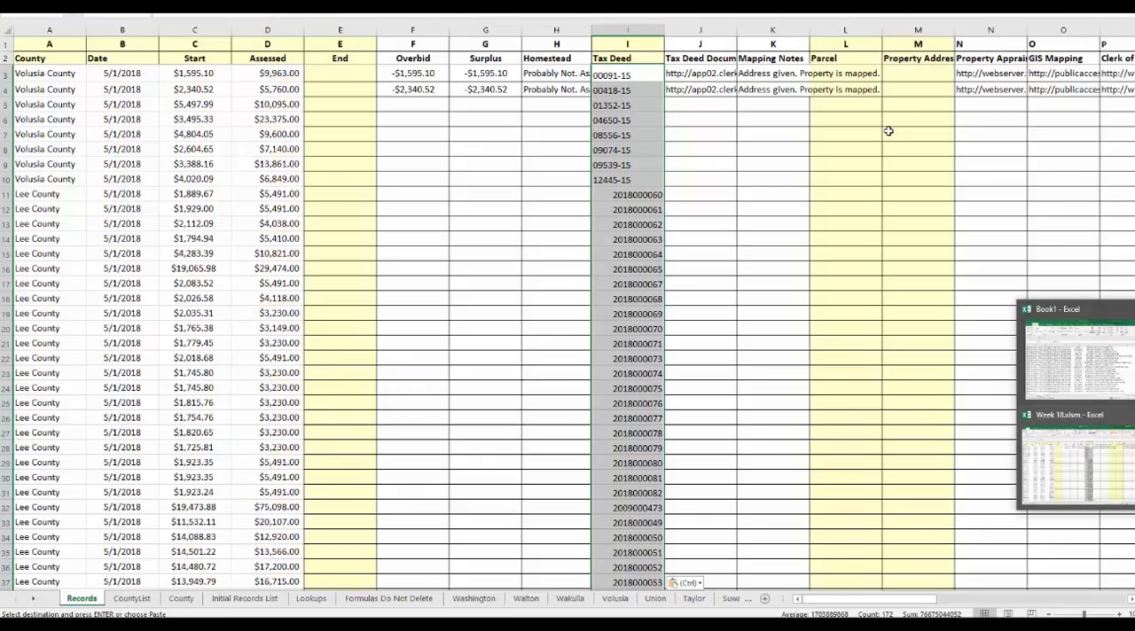
click(887, 134)
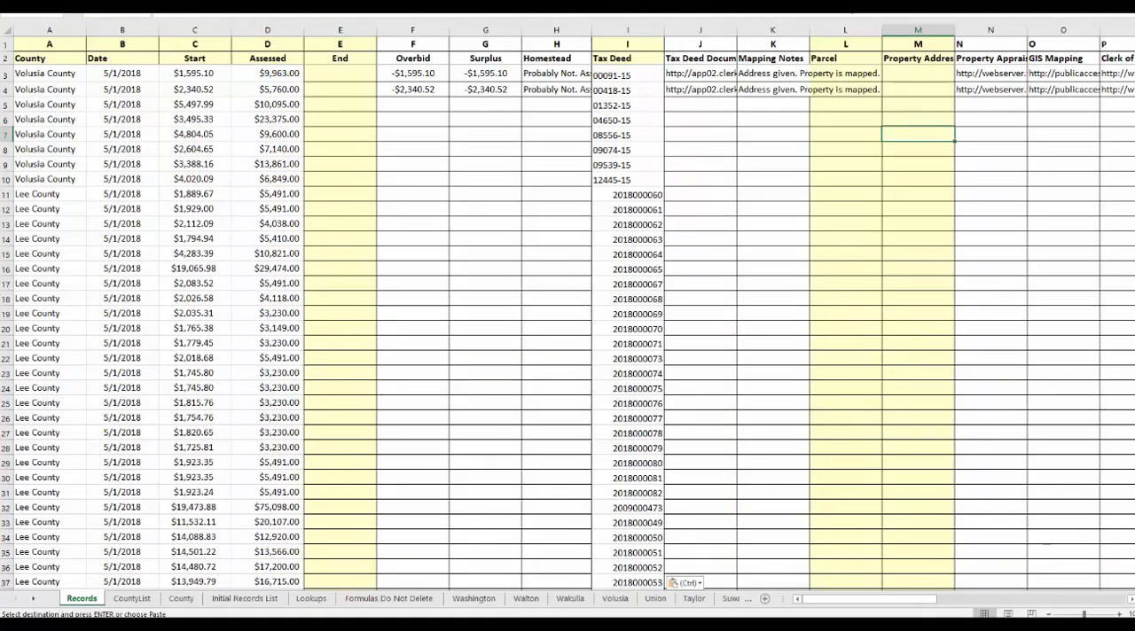
Switch to Book1, insert an empty column G before the address column, and move the Parcel ID column from D into it.
mouse_move(1134, 354)
click(1073, 350)
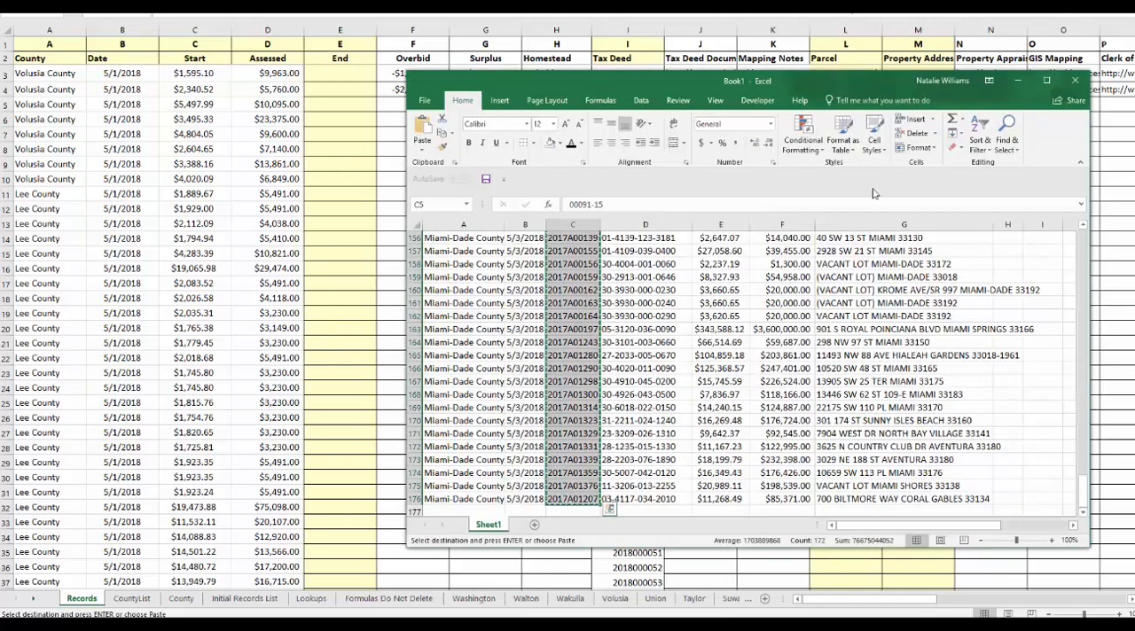
scroll(1087, 459, up, 6)
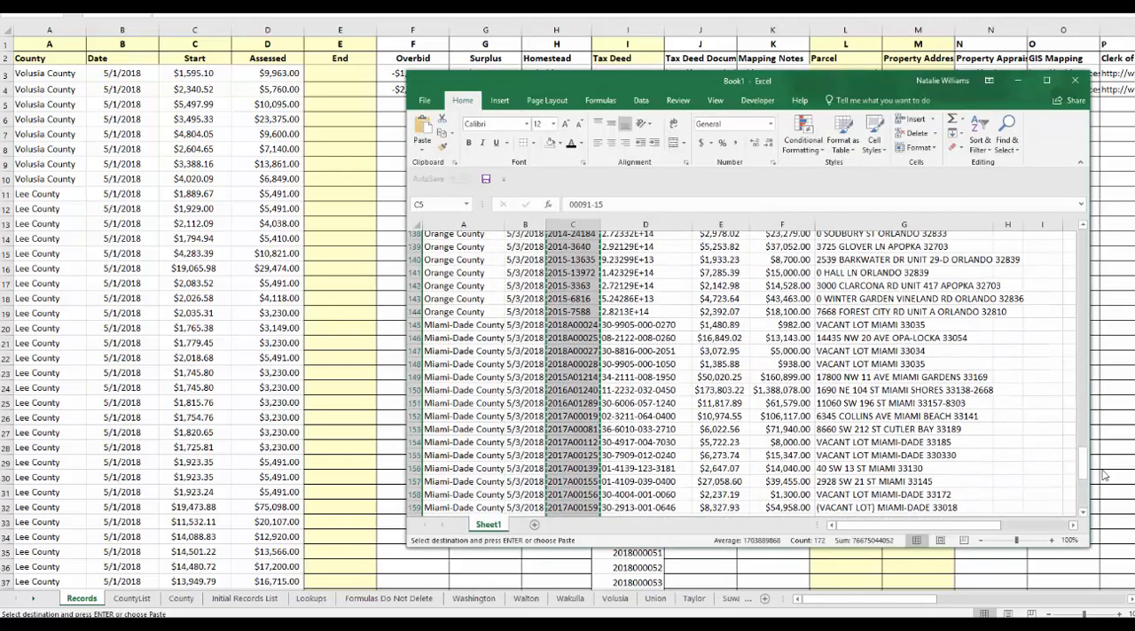
scroll(1087, 460, up, 20)
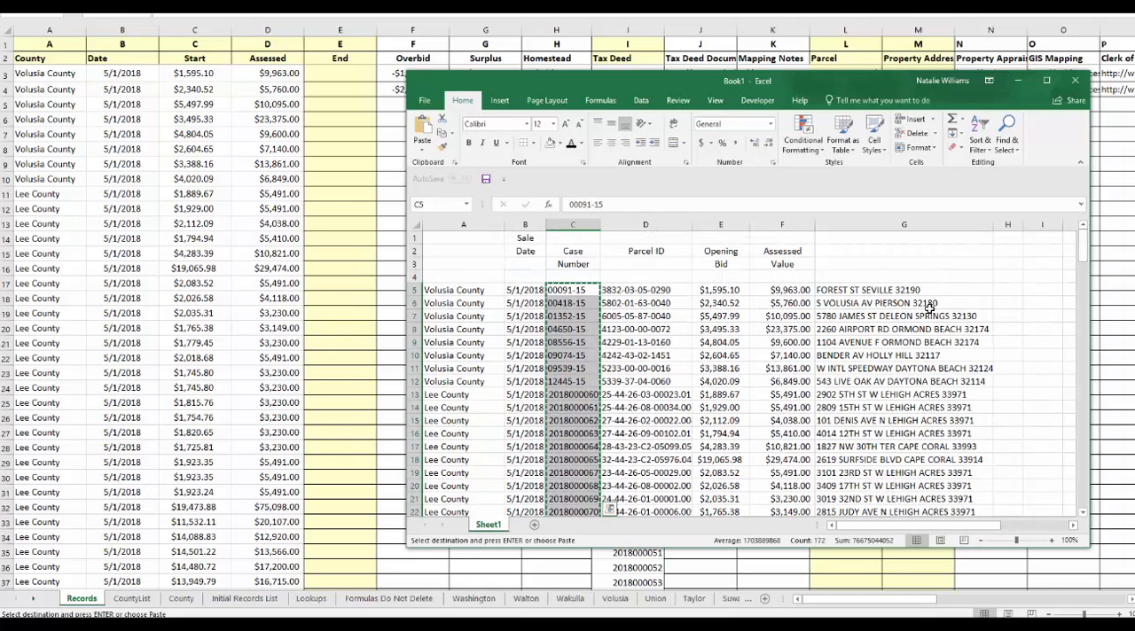
click(928, 305)
key(Escape)
click(903, 224)
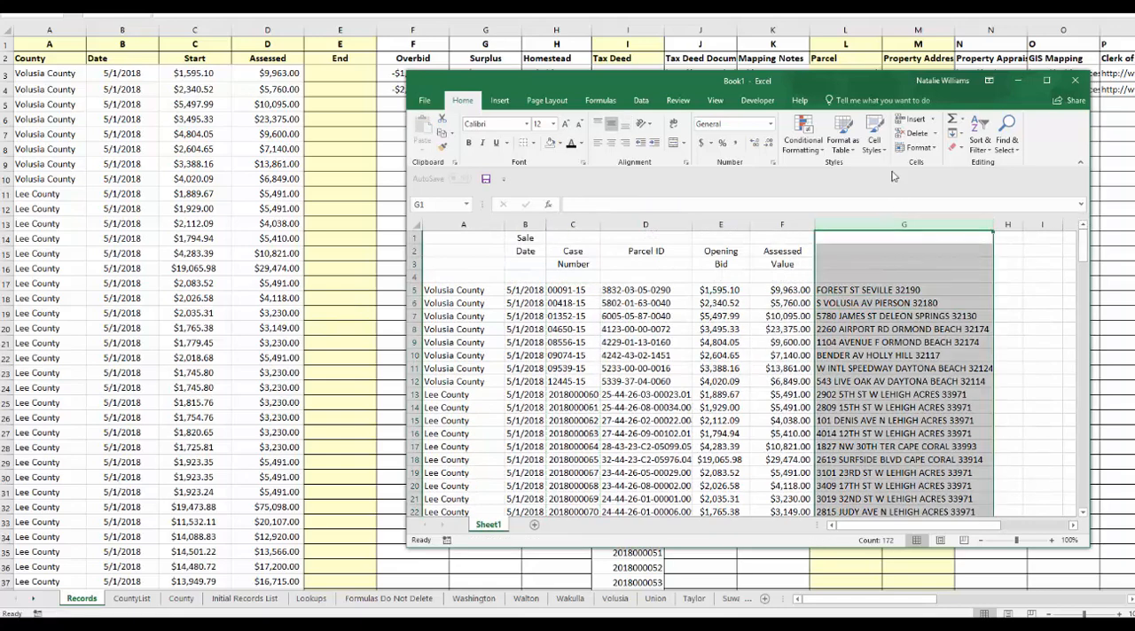
click(913, 120)
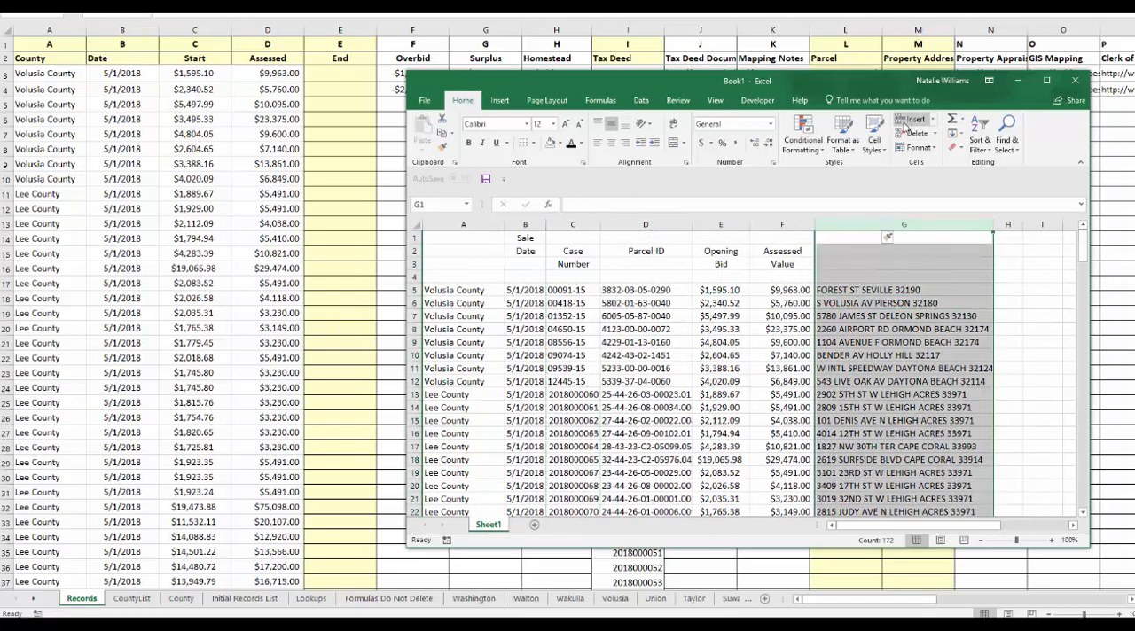
click(648, 224)
drag(695, 240, 847, 255)
Copy the parcel IDs and addresses in G5:H176 and paste them into the Week 18 Parcel and Property Address columns, starting at L3.
click(828, 291)
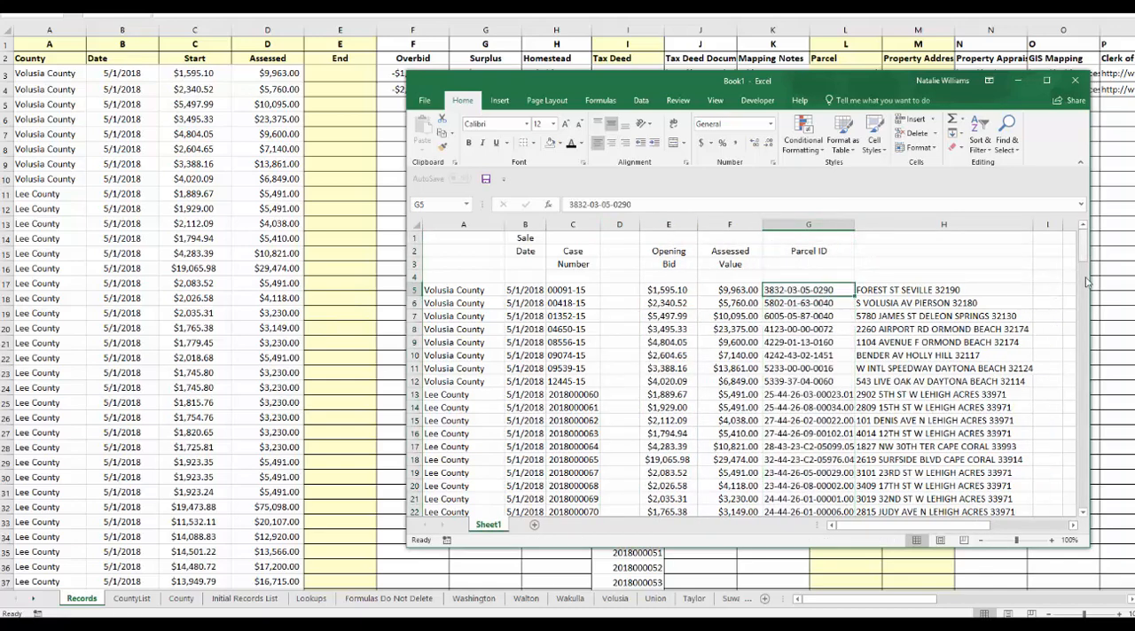
drag(1083, 253, 1084, 502)
shift+click(950, 493)
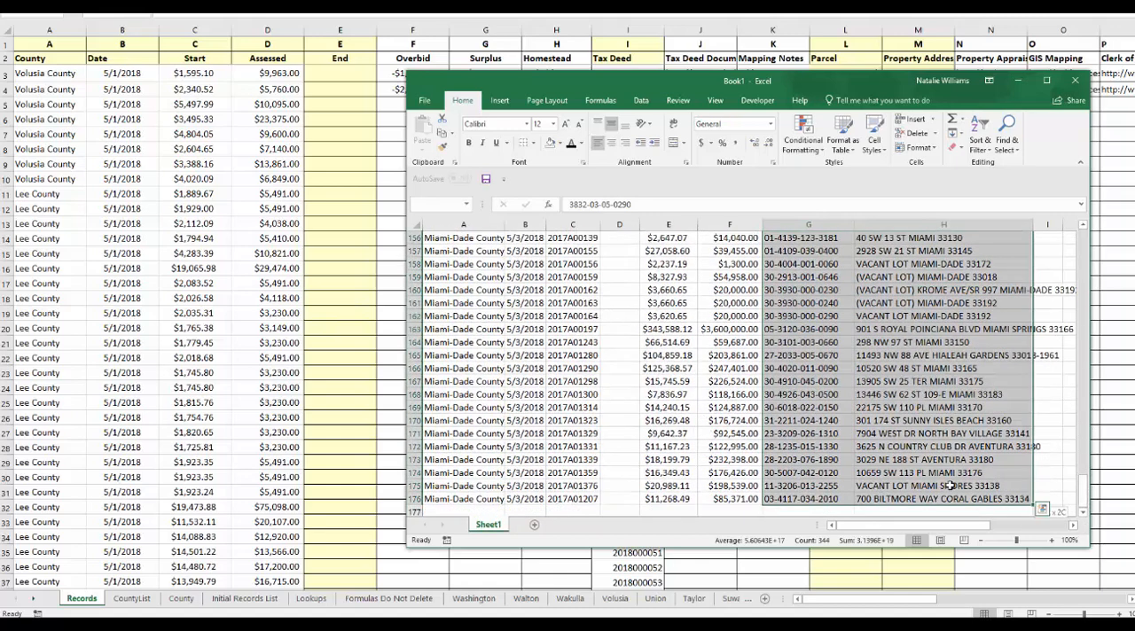
key(ctrl+c)
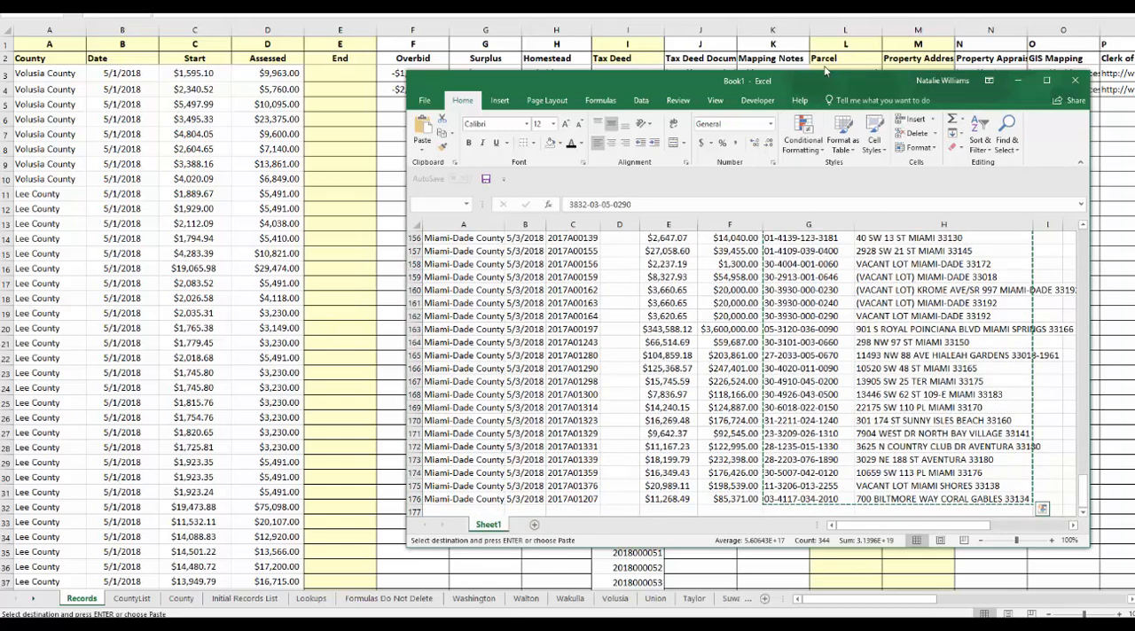
click(824, 71)
drag(824, 71, 903, 73)
key(ctrl+v)
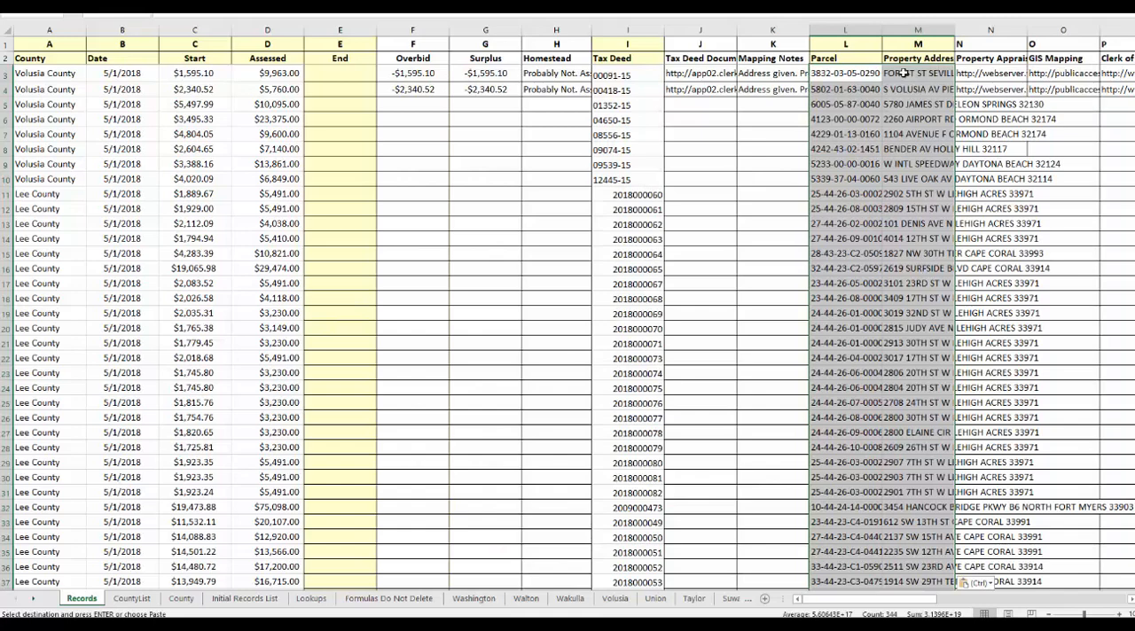
key(Escape)
drag(848, 147, 849, 139)
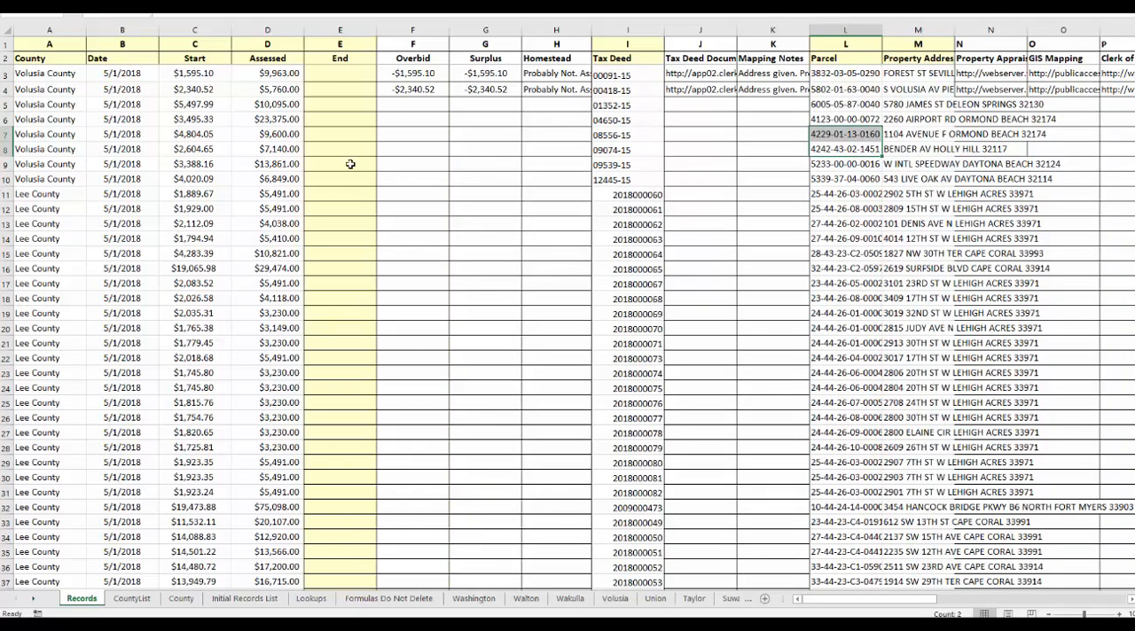
Copy the row 4 formulas in F4:H4 down to row 174 and fill the remaining formula columns through W to the same row.
click(409, 88)
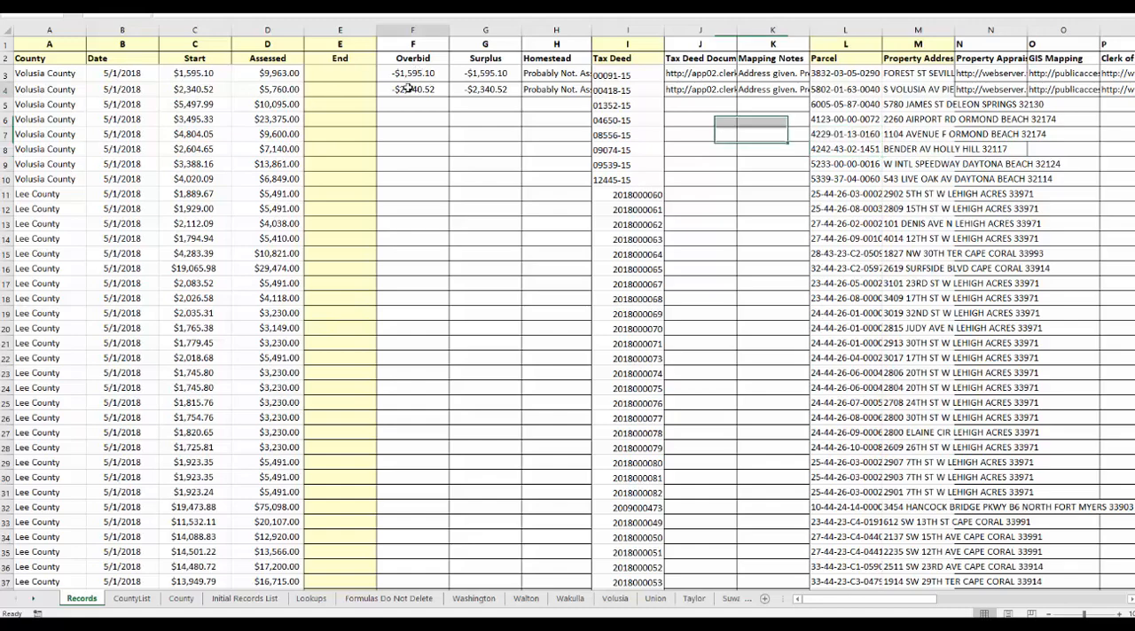
drag(434, 87, 567, 89)
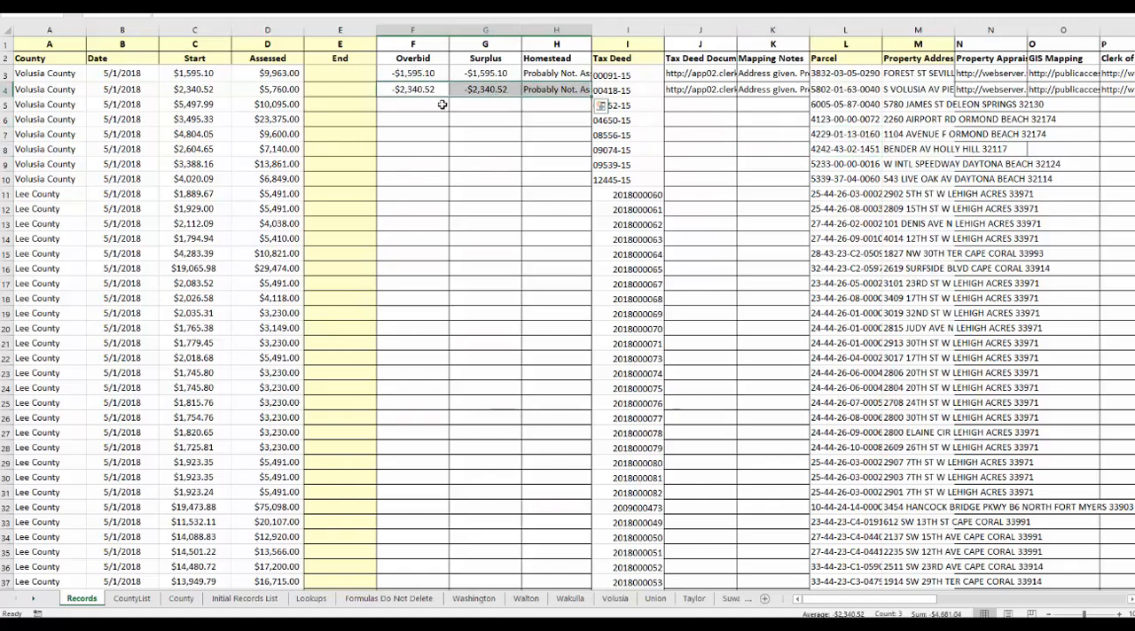
key(ctrl+c)
scroll(1099, 354, down, 20)
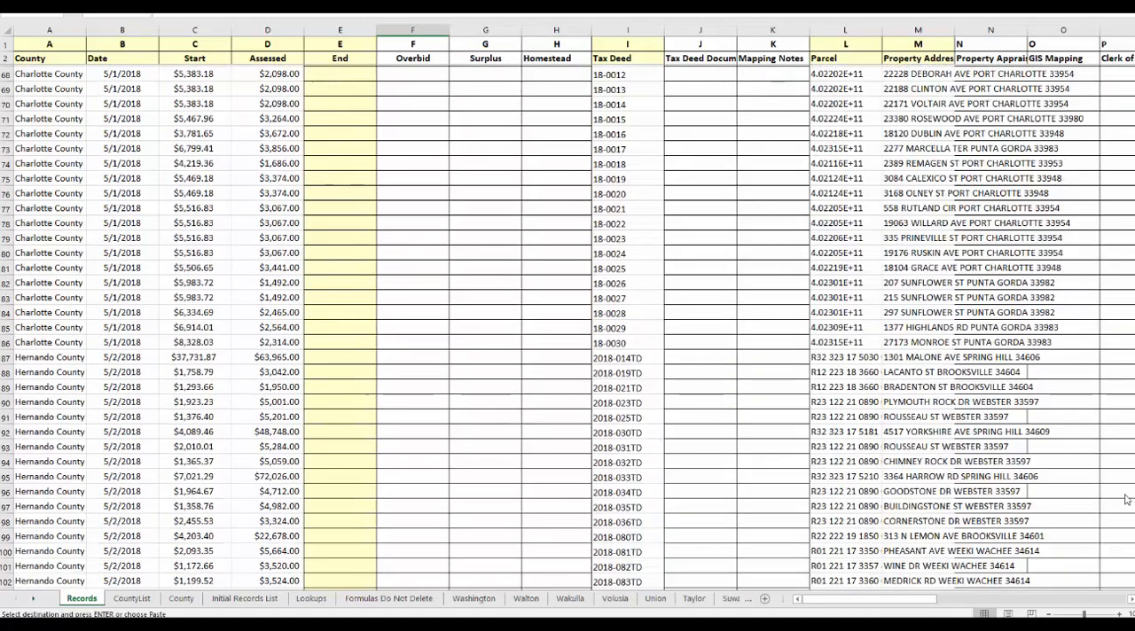
scroll(1124, 532, down, 10)
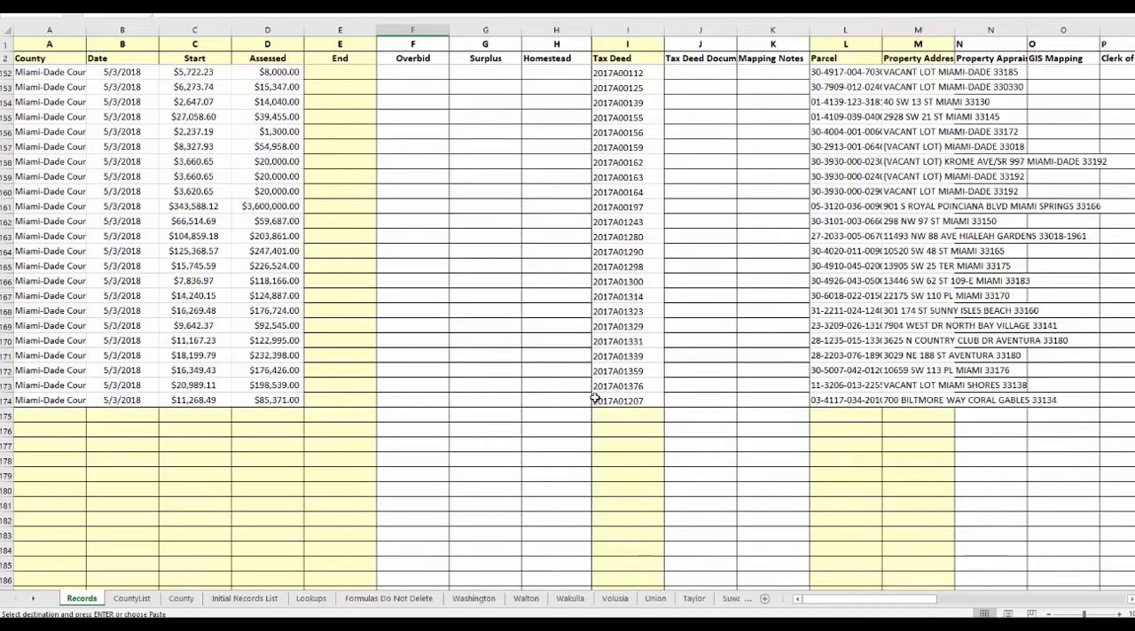
shift+click(591, 399)
key(Return)
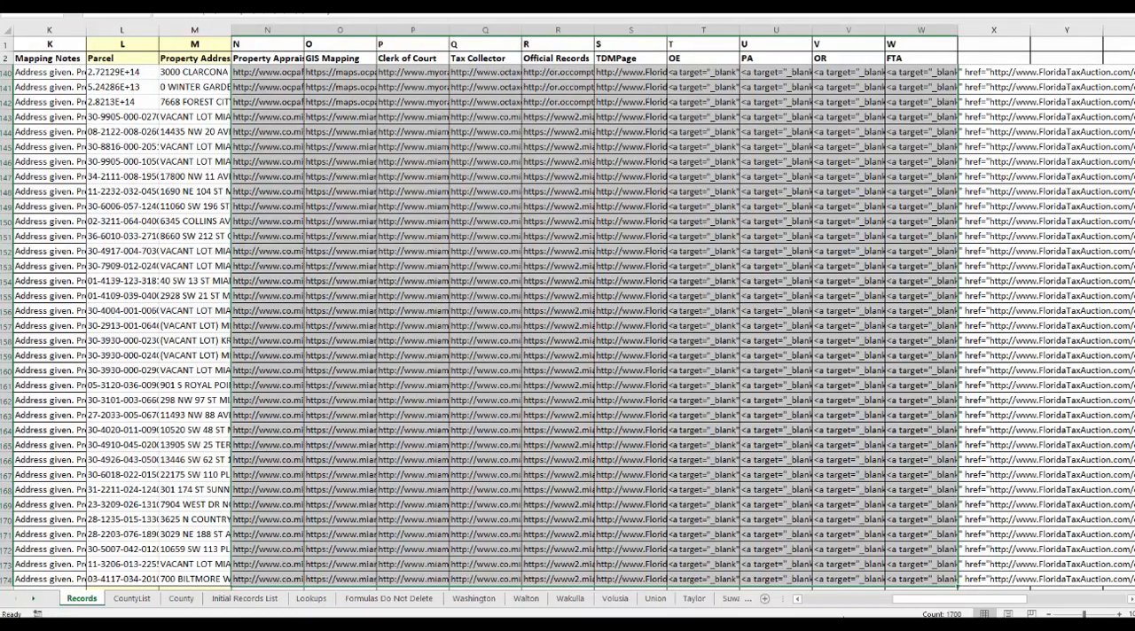
Review the filled Records columns and inspect the Tax Deed, Mapping Notes and Parcel values in rows 140 and 141.
click(816, 605)
click(787, 354)
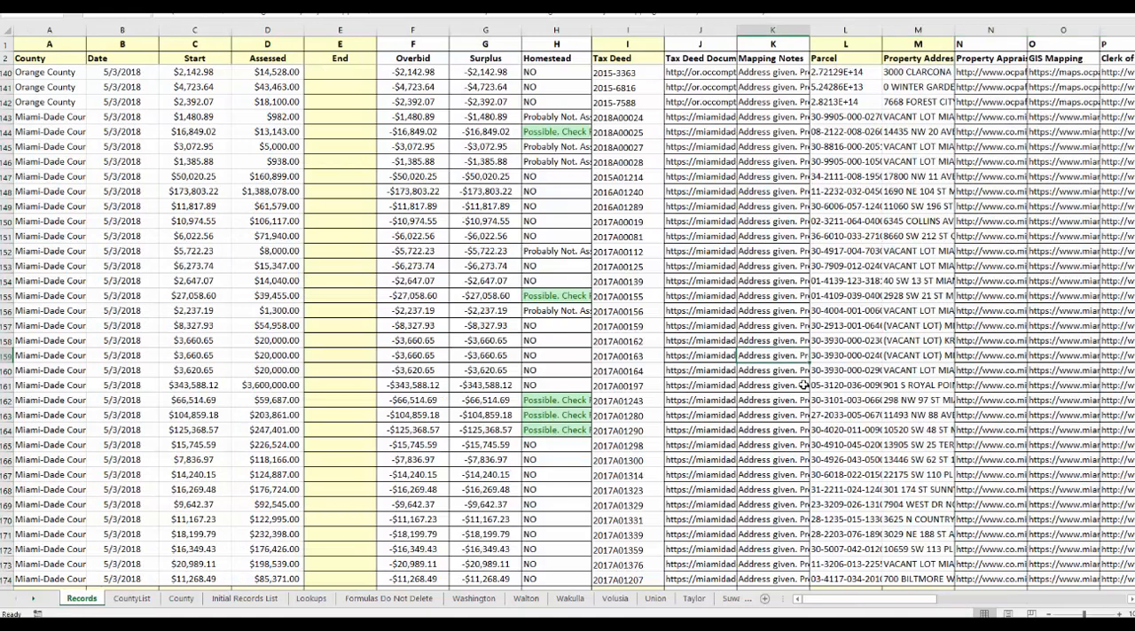
click(1130, 601)
click(1130, 601)
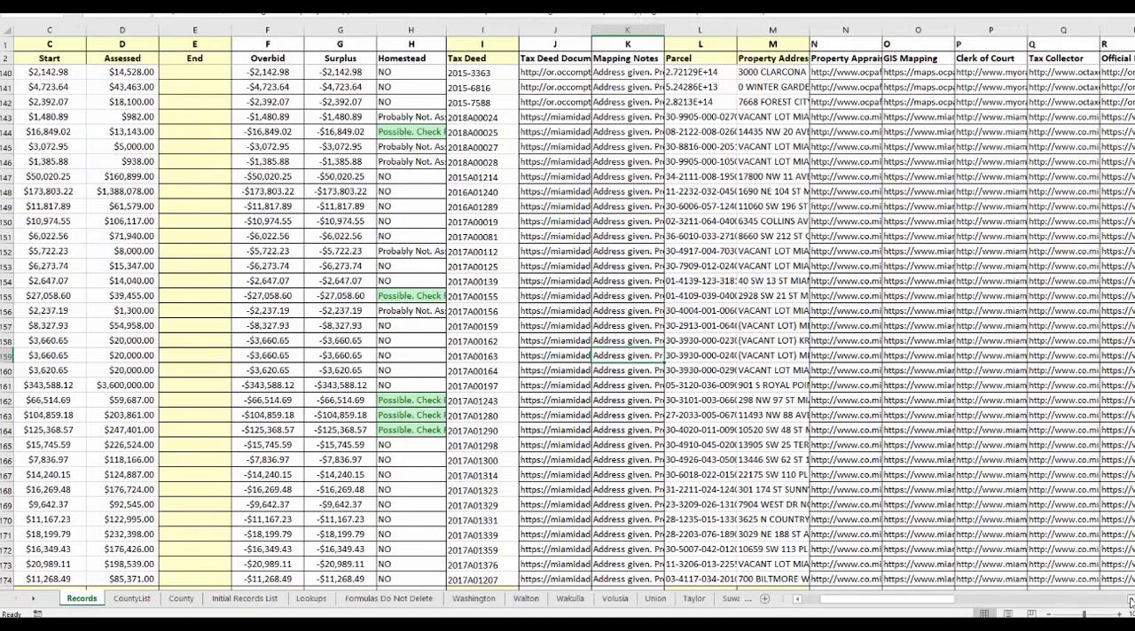
click(1130, 601)
click(1130, 601)
click(1130, 601)
click(1130, 601)
click(1130, 601)
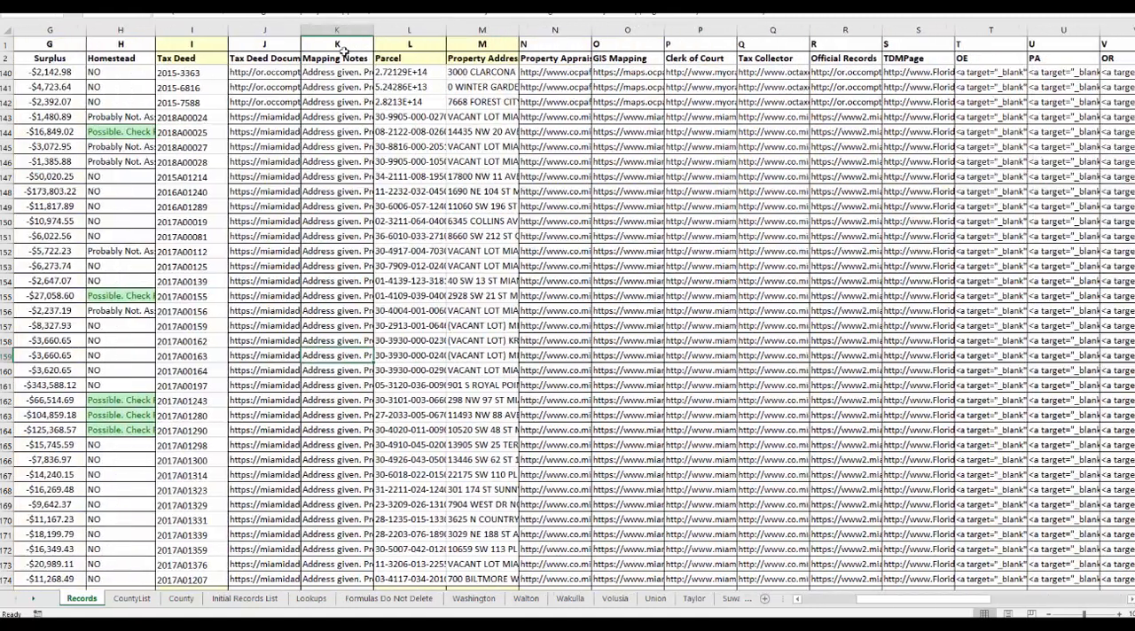
click(321, 76)
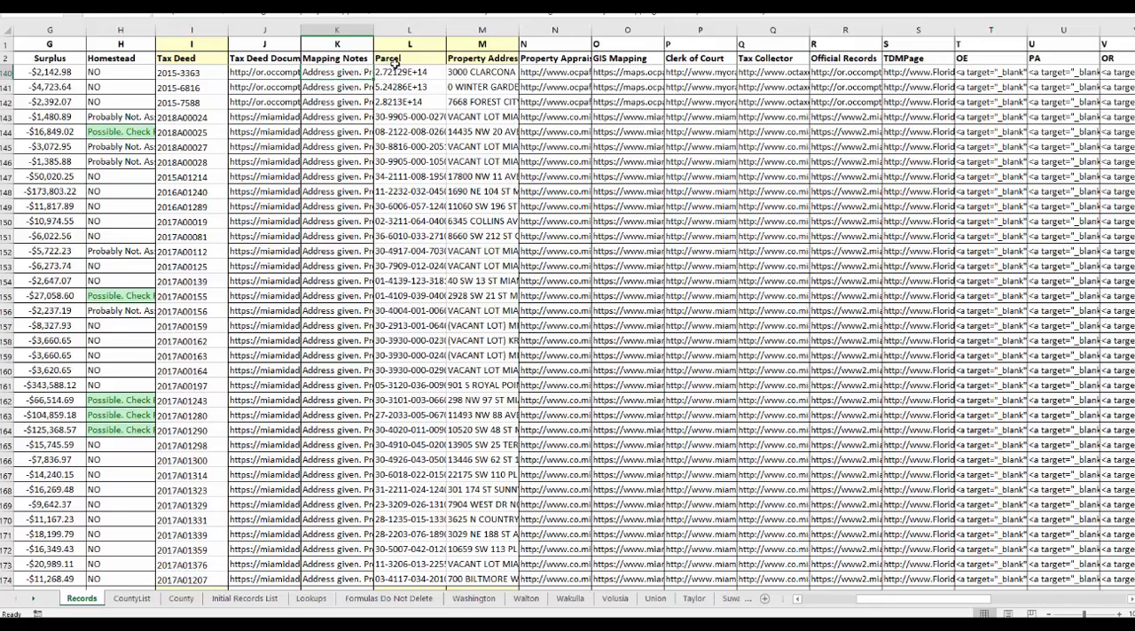
click(413, 87)
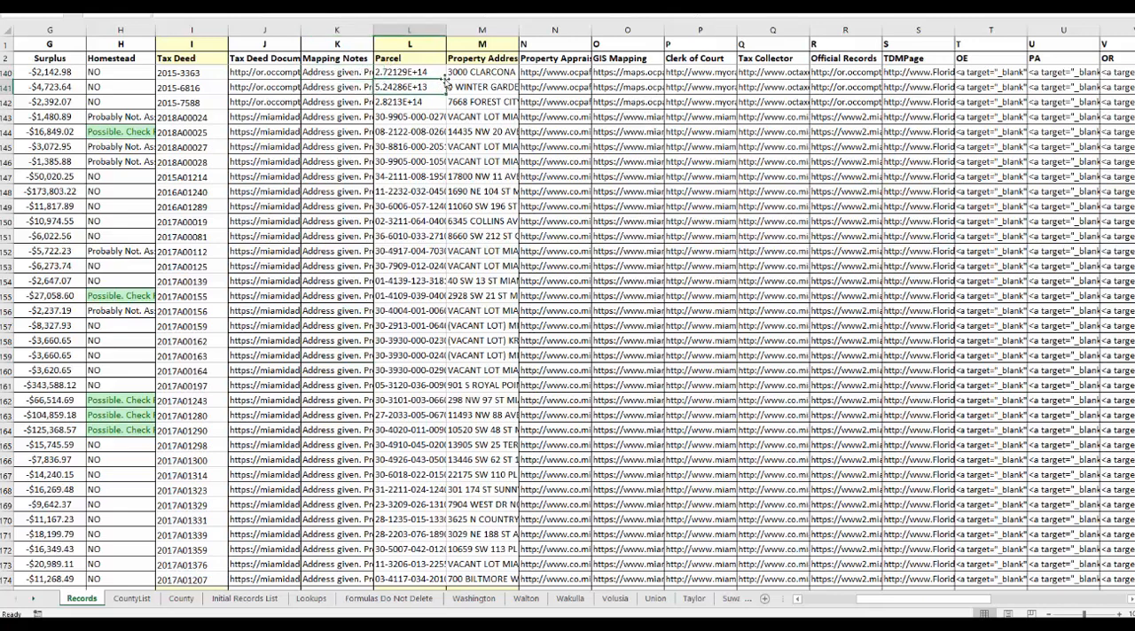
click(403, 71)
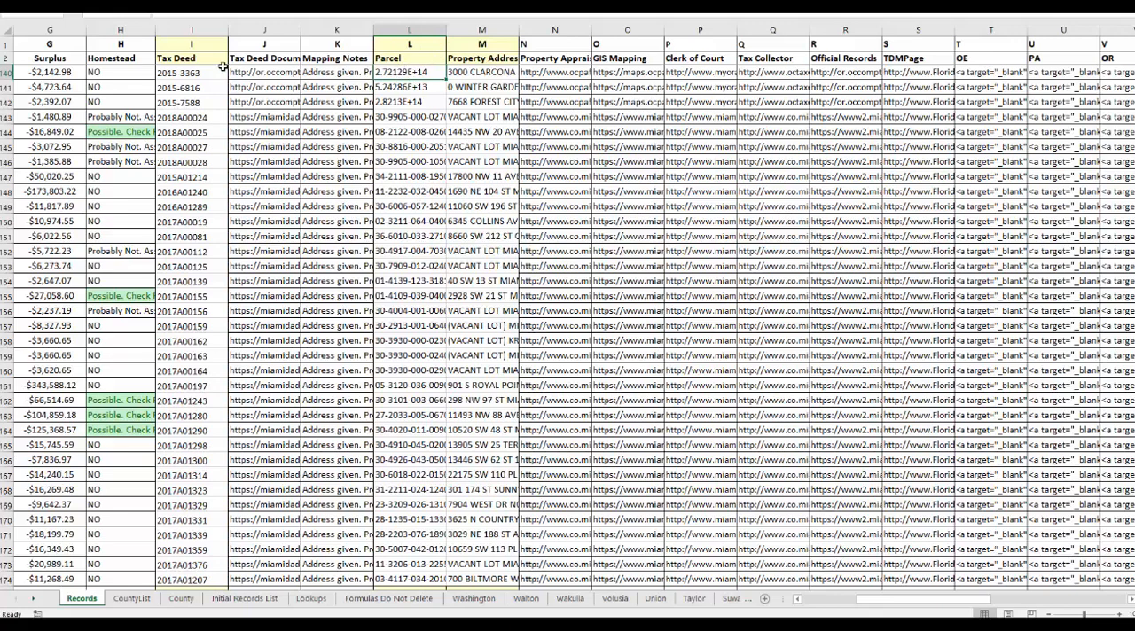
click(184, 72)
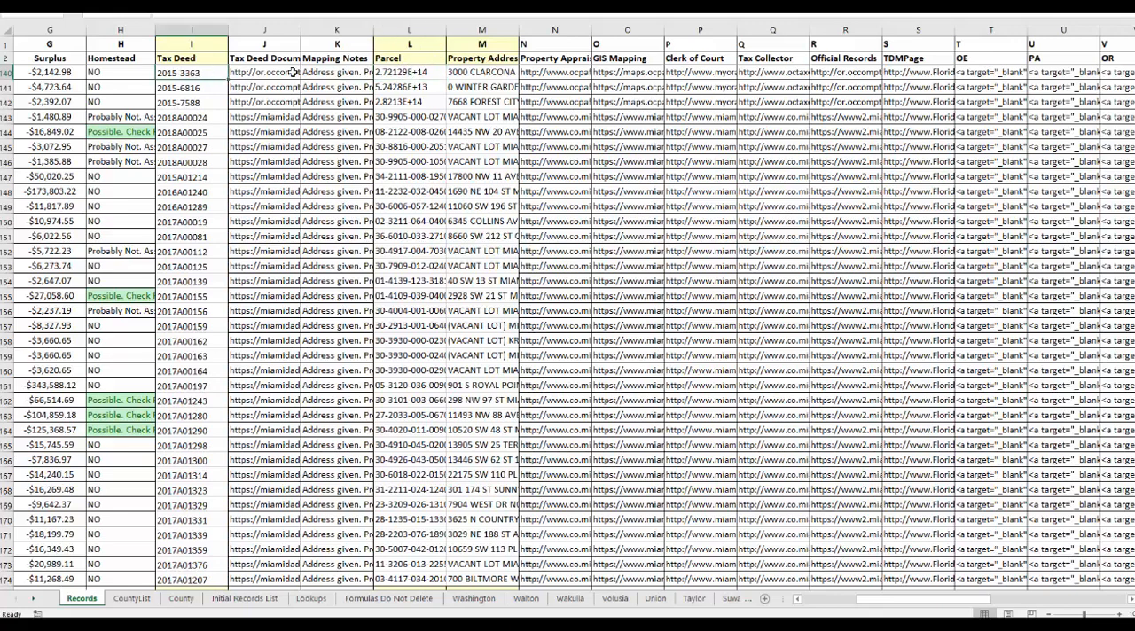
click(414, 72)
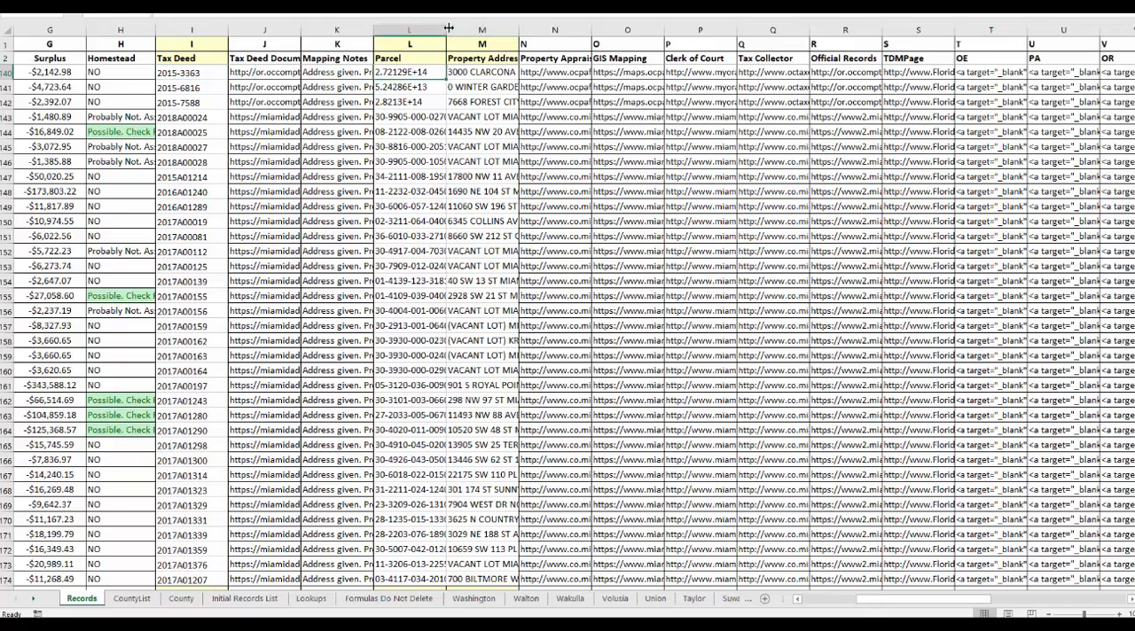
Widen the Parcel column and format it as Number with 0 decimal places, checking the parcel IDs from row 140 down.
drag(446, 30, 591, 30)
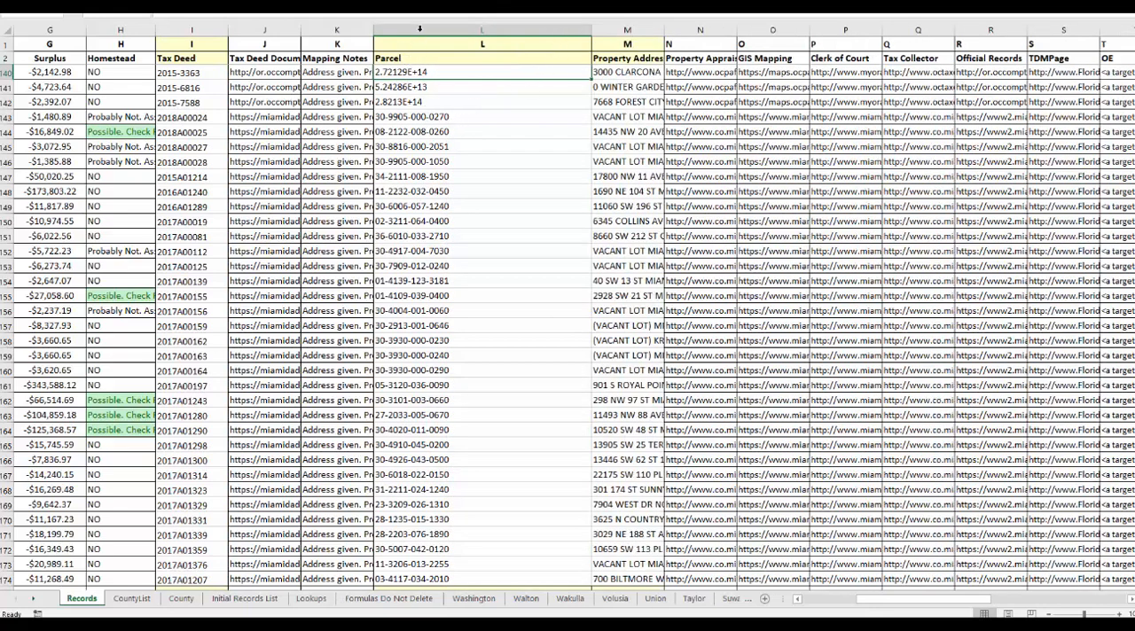
click(420, 29)
right_click(426, 148)
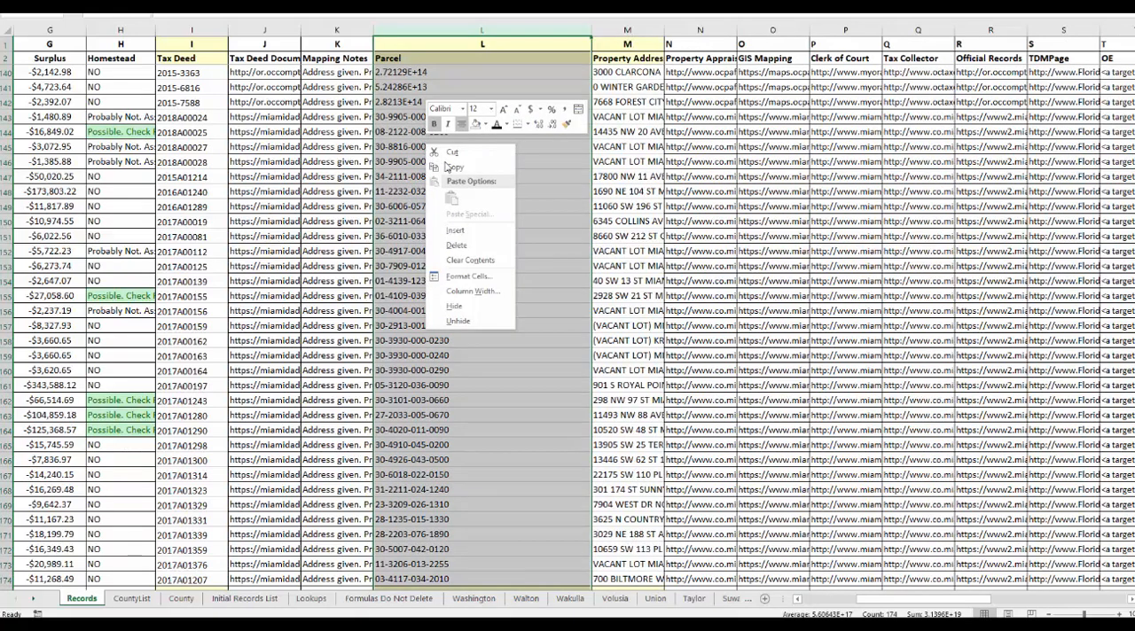
click(464, 280)
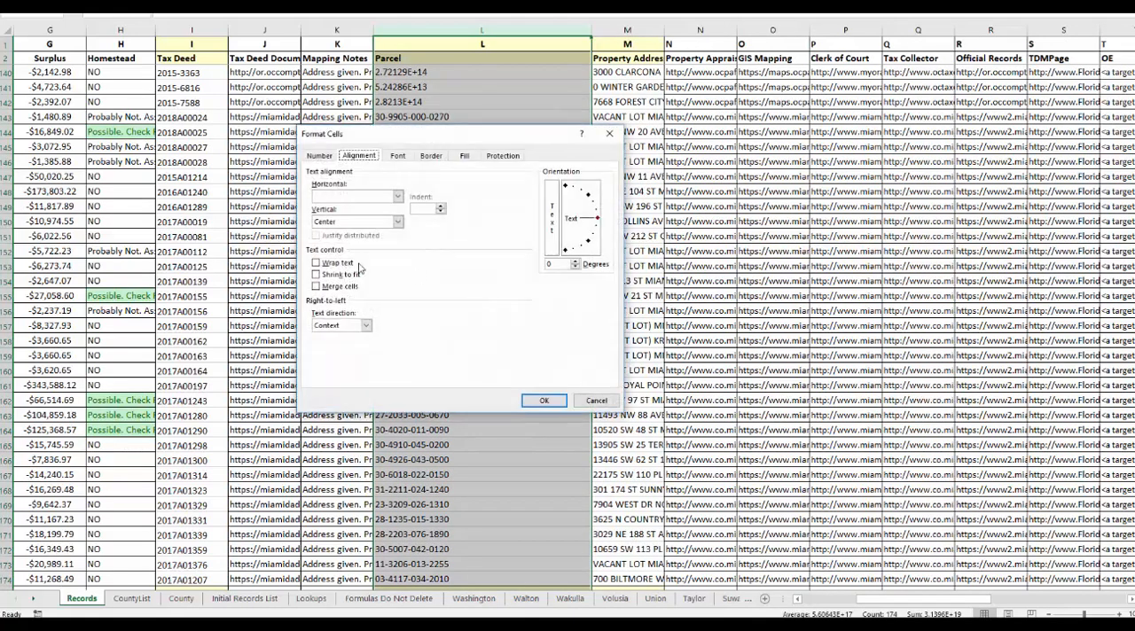
click(319, 157)
click(322, 190)
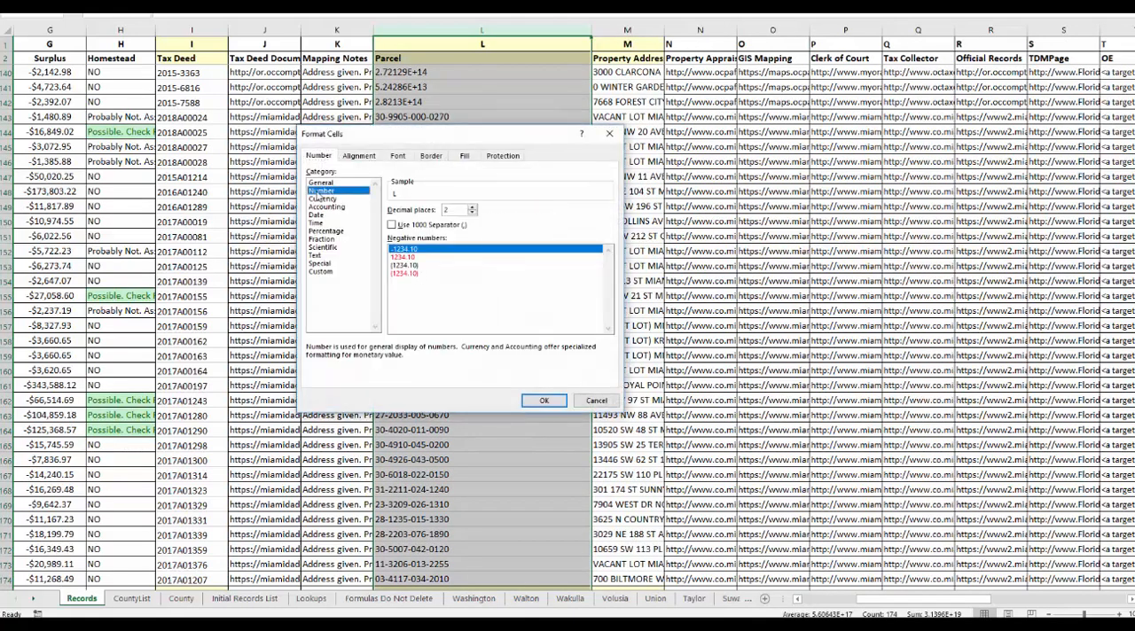
double_click(473, 213)
click(545, 401)
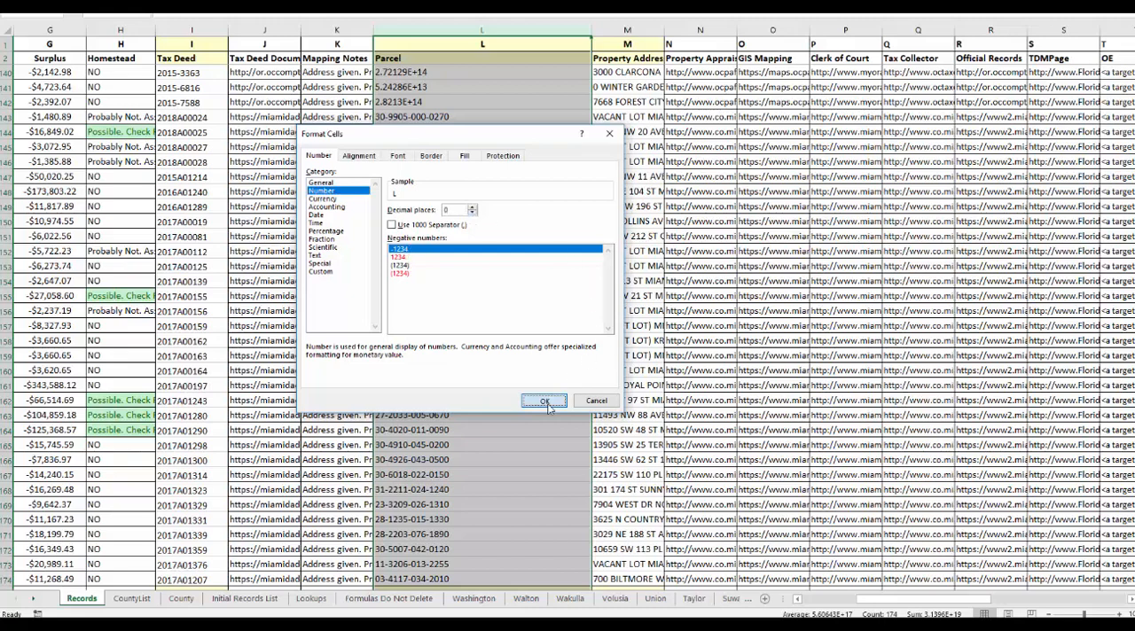
click(415, 71)
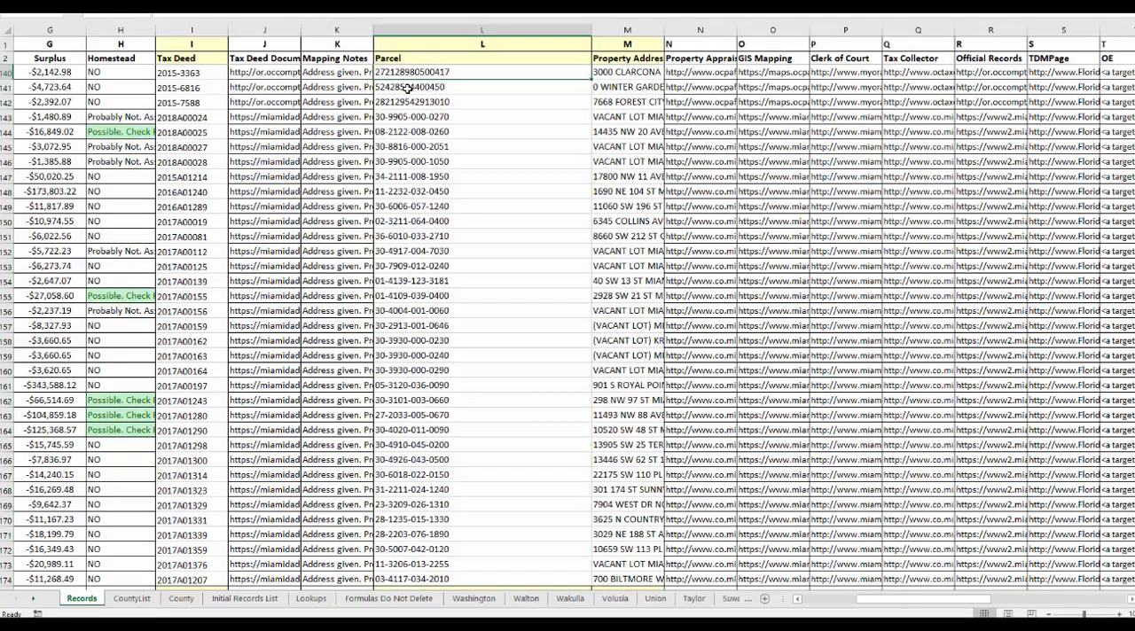
key(Down)
key(Down)
key(Down)
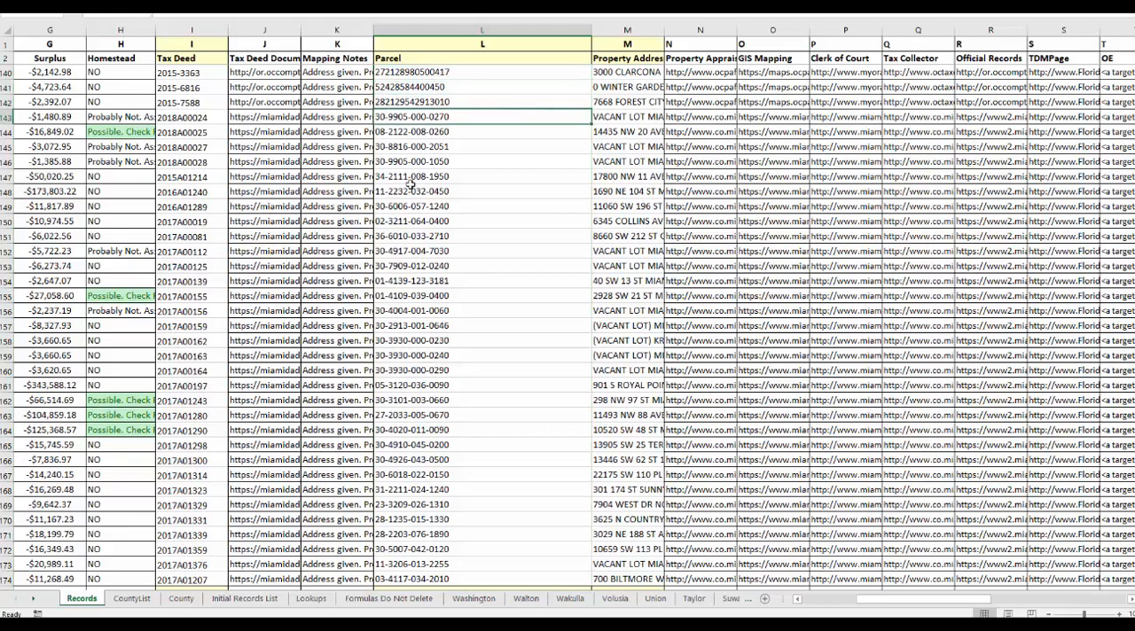
click(410, 134)
Narrow the Parcel column and widen the Mapping Notes and Property Address columns to fit their text.
drag(589, 27, 484, 26)
drag(348, 27, 528, 31)
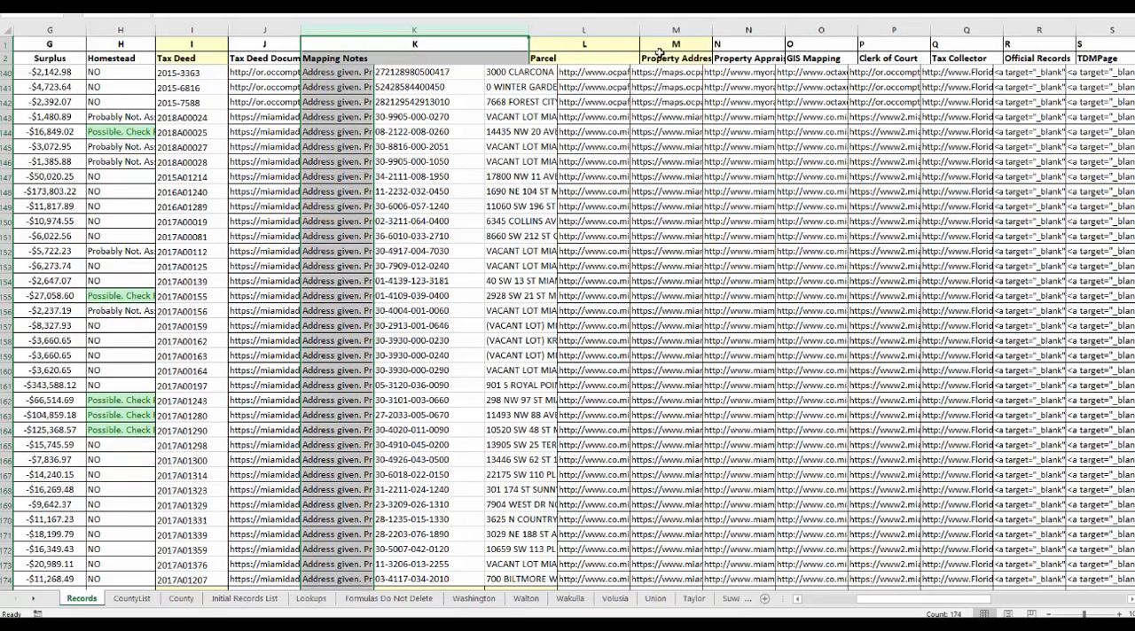
drag(738, 33, 870, 33)
Compare the Mapping Notes with the property addresses, including vacant lots and the address starting with 0, and locate the GIS Mapping column.
click(402, 75)
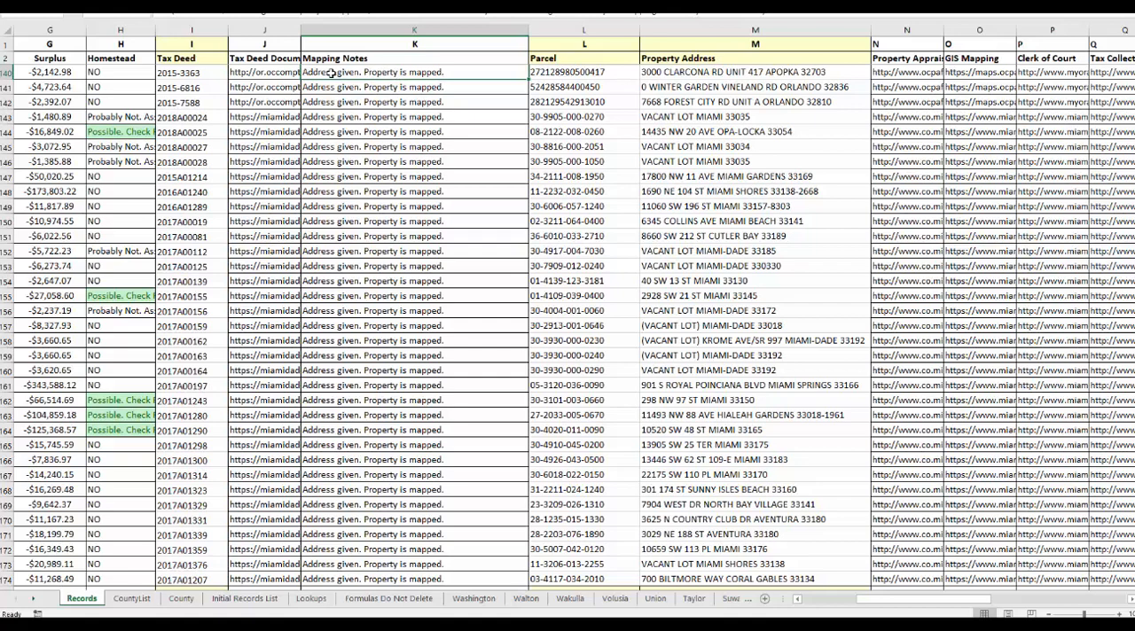
click(687, 74)
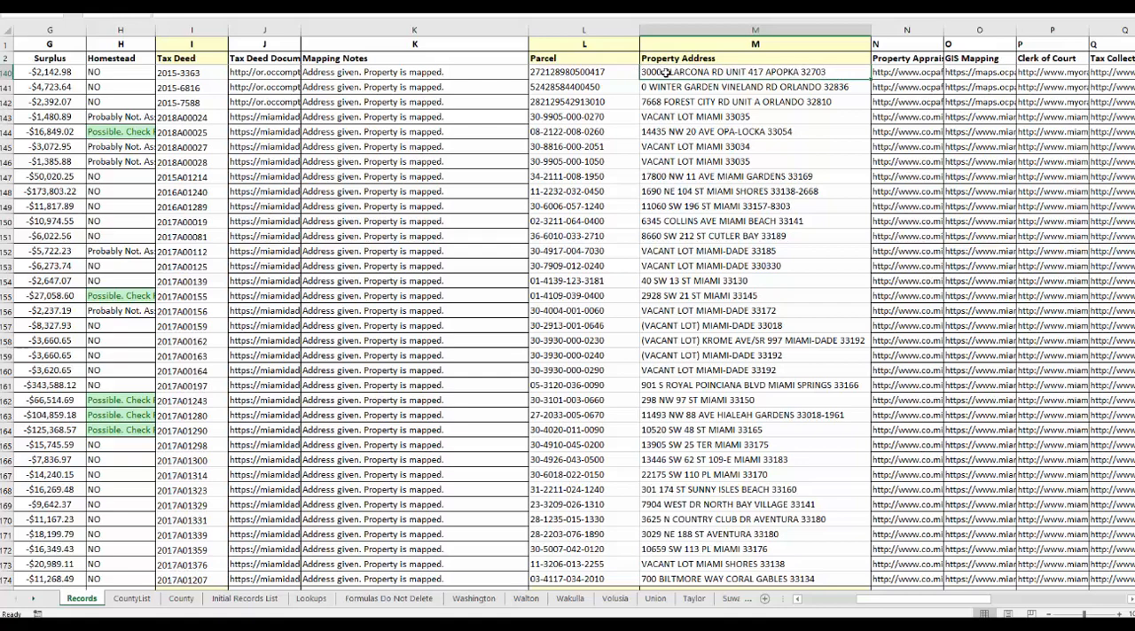
click(388, 72)
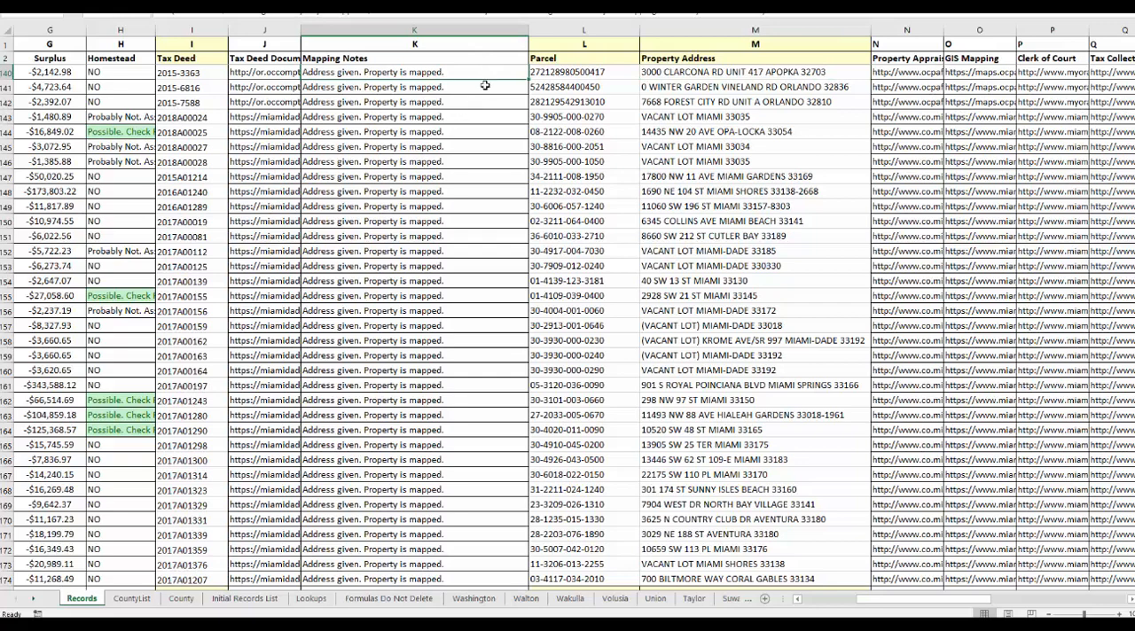
click(663, 116)
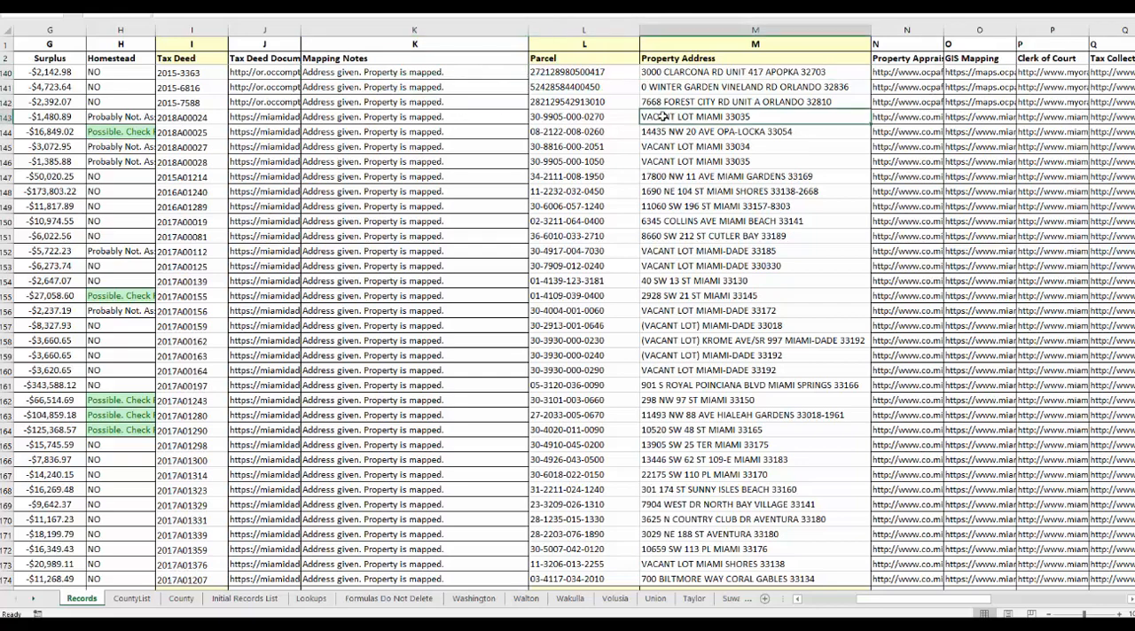
click(663, 86)
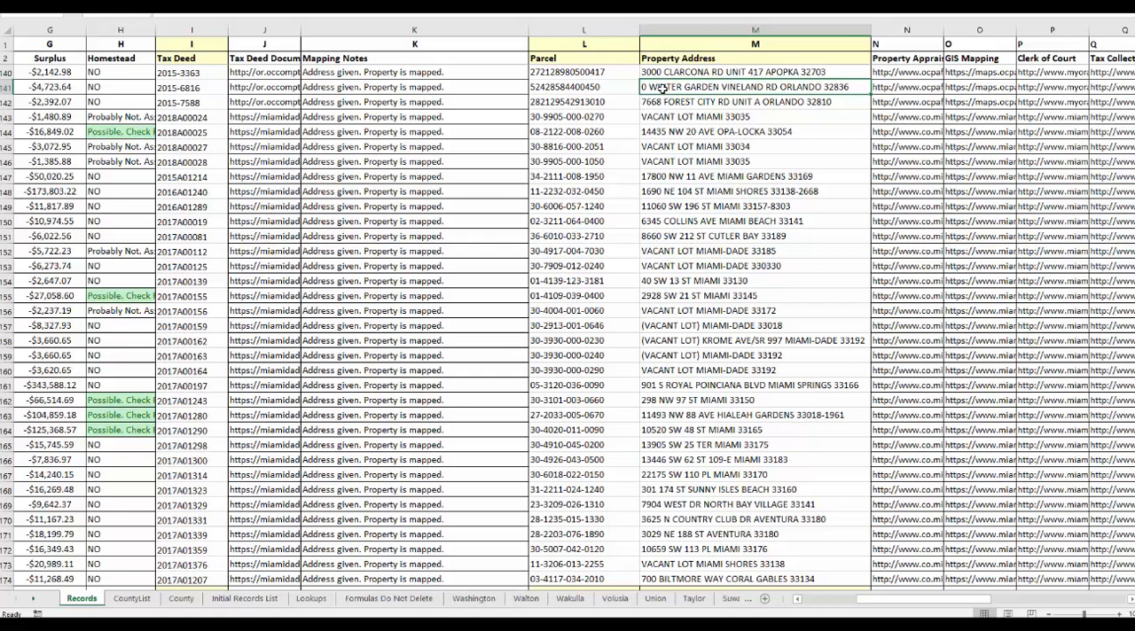
click(956, 44)
click(959, 29)
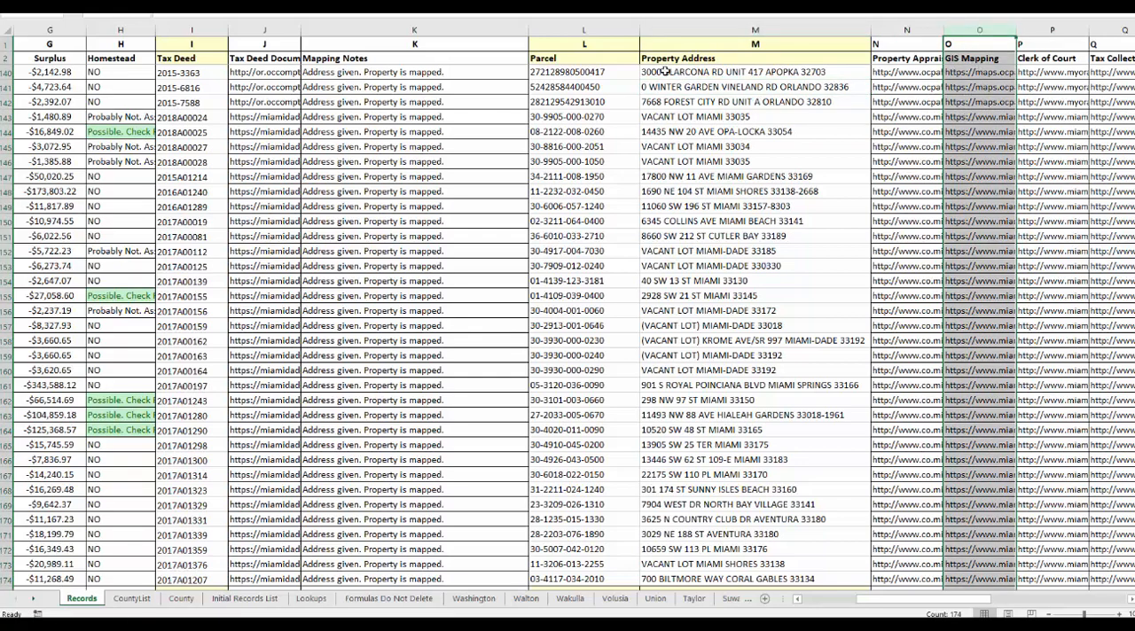
click(387, 31)
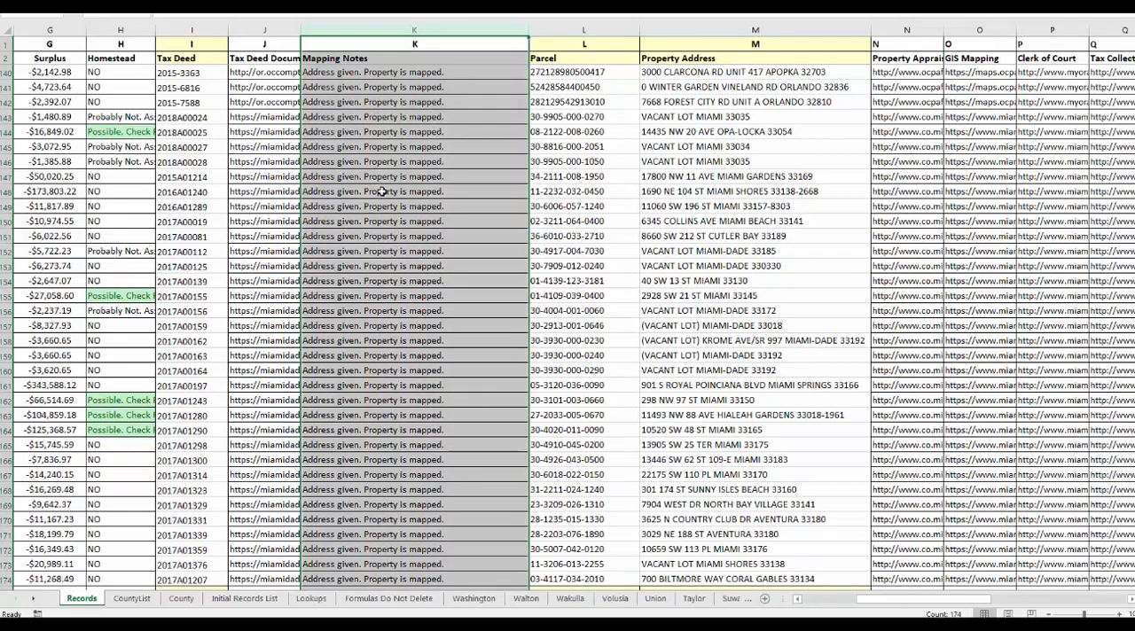
click(678, 31)
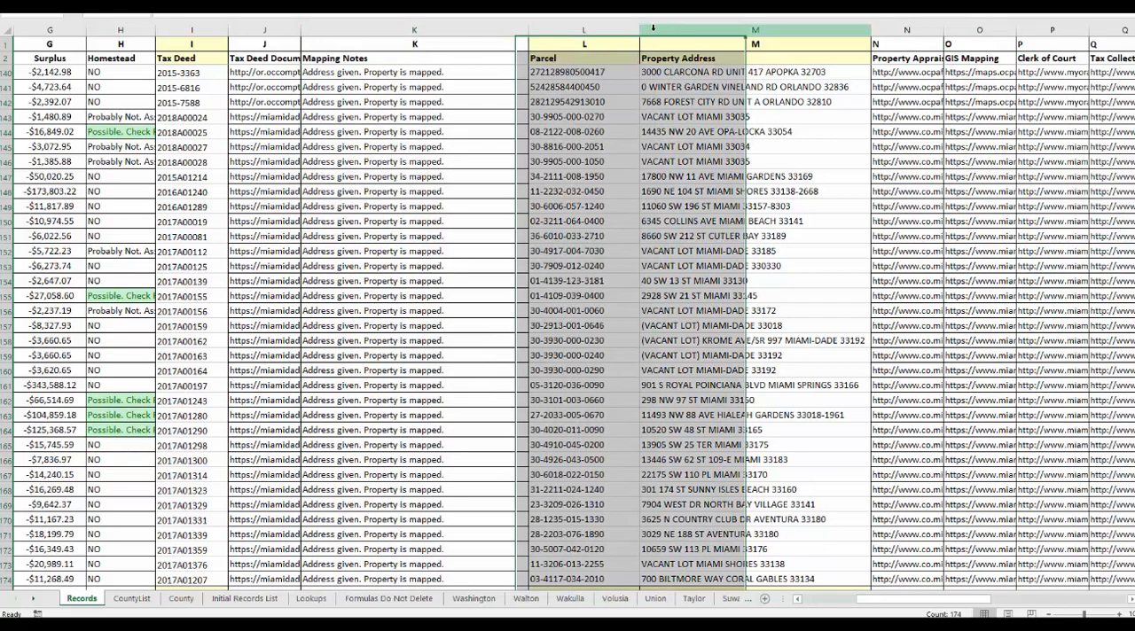
Sort the entire Records sheet by the property addresses in column M in ascending order.
click(7, 31)
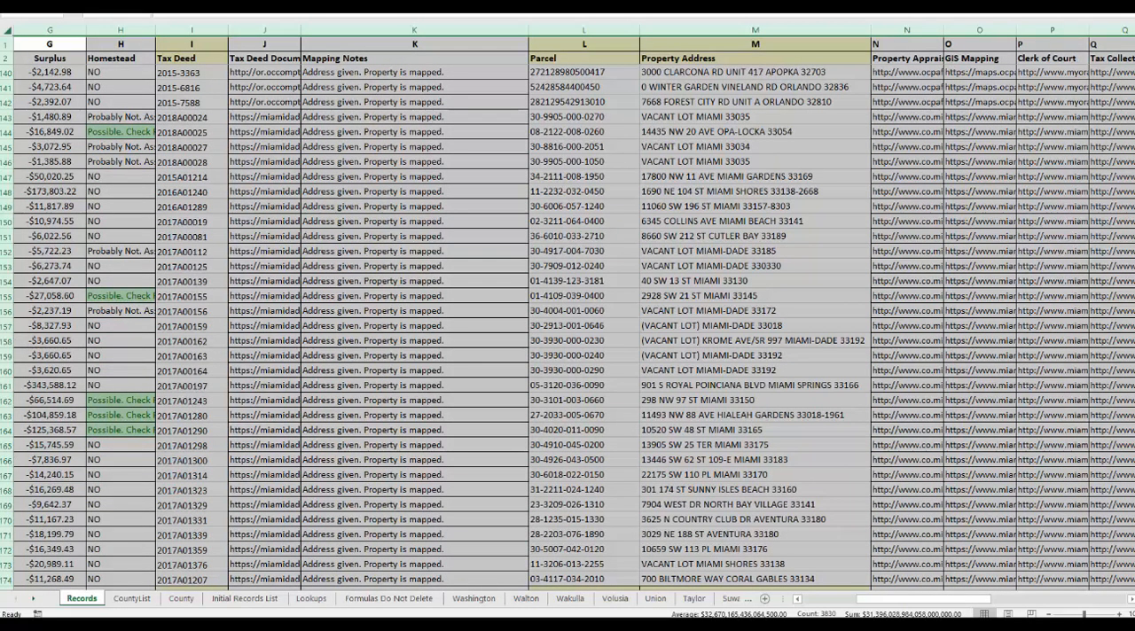
key(alt+d)
key(s)
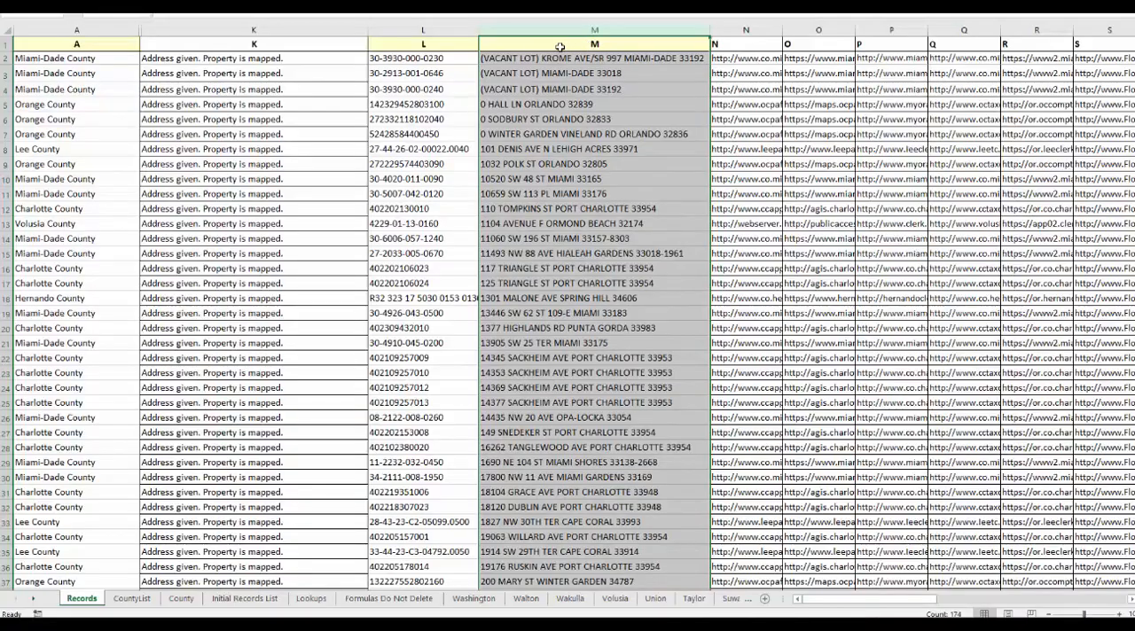
Replace the incomplete addresses in M2:M7 with the county names copied from A2:A7, and narrow column K.
click(502, 57)
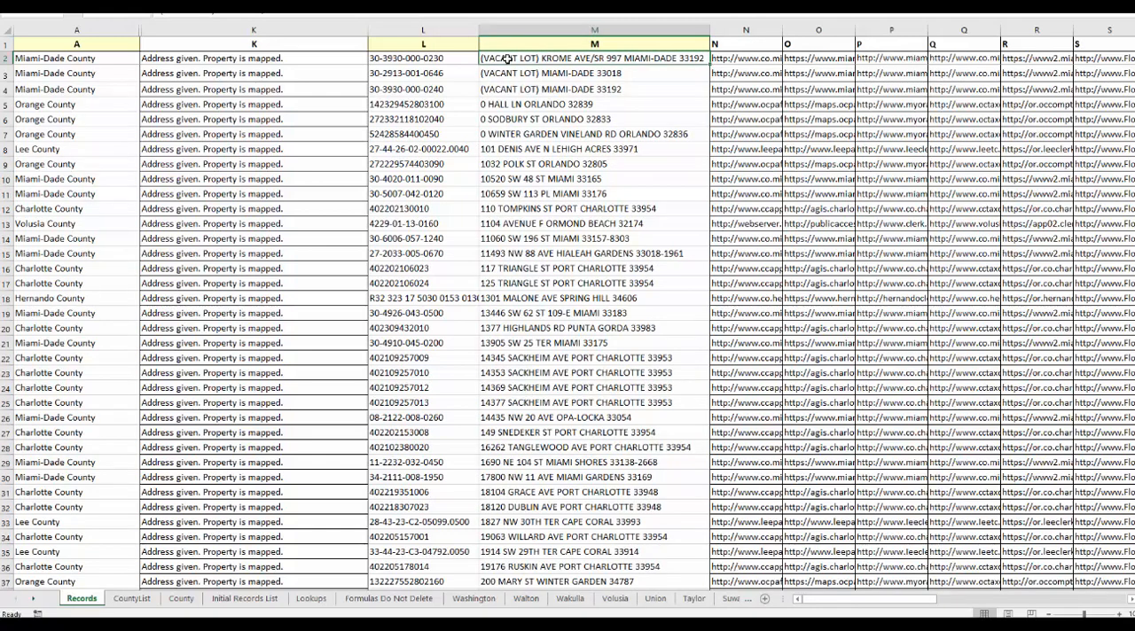
click(76, 57)
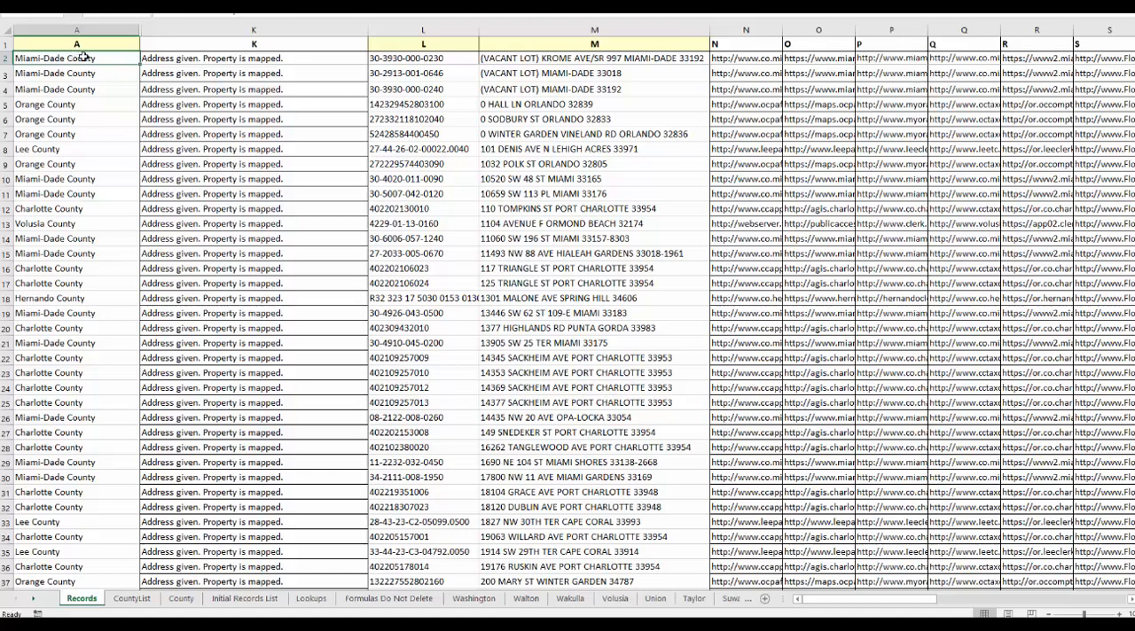
drag(492, 133, 501, 58)
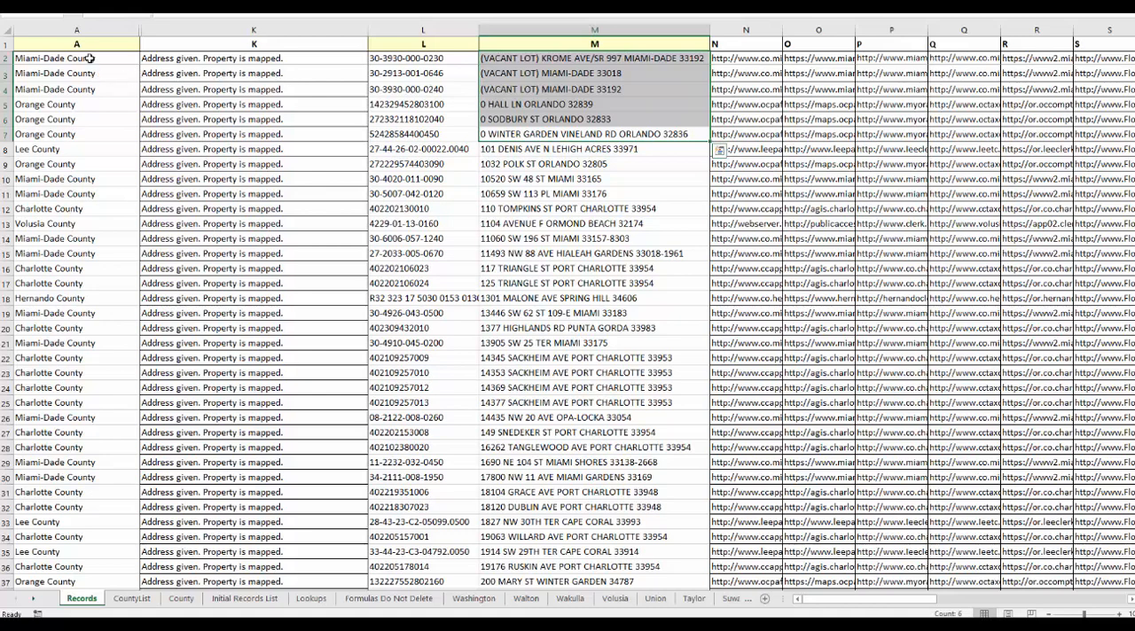
drag(89, 59, 86, 137)
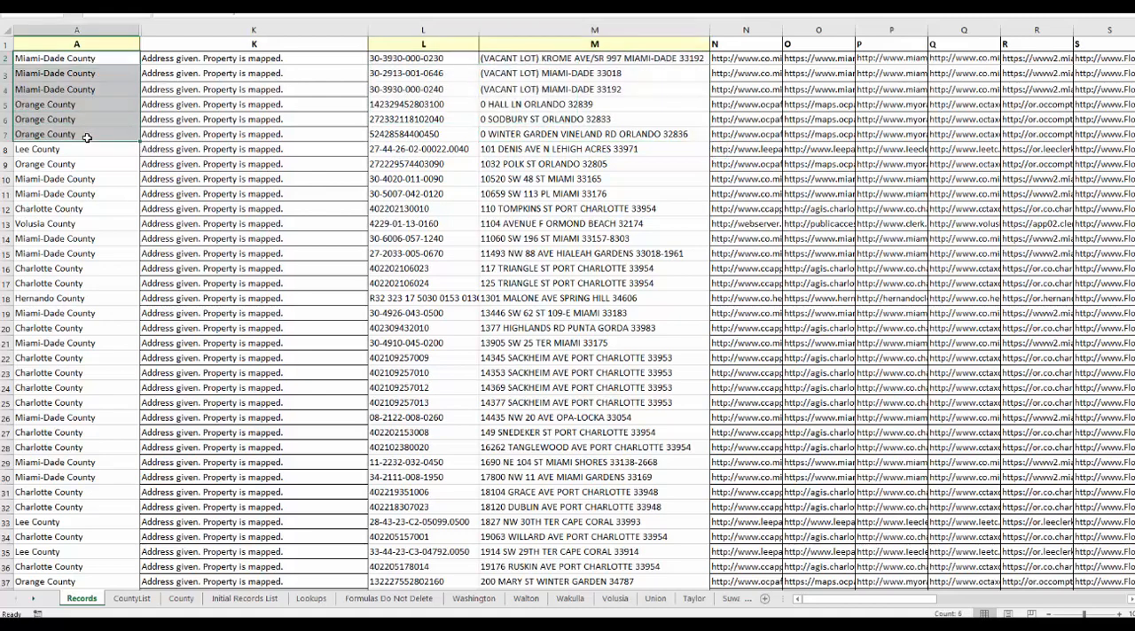
key(ctrl+c)
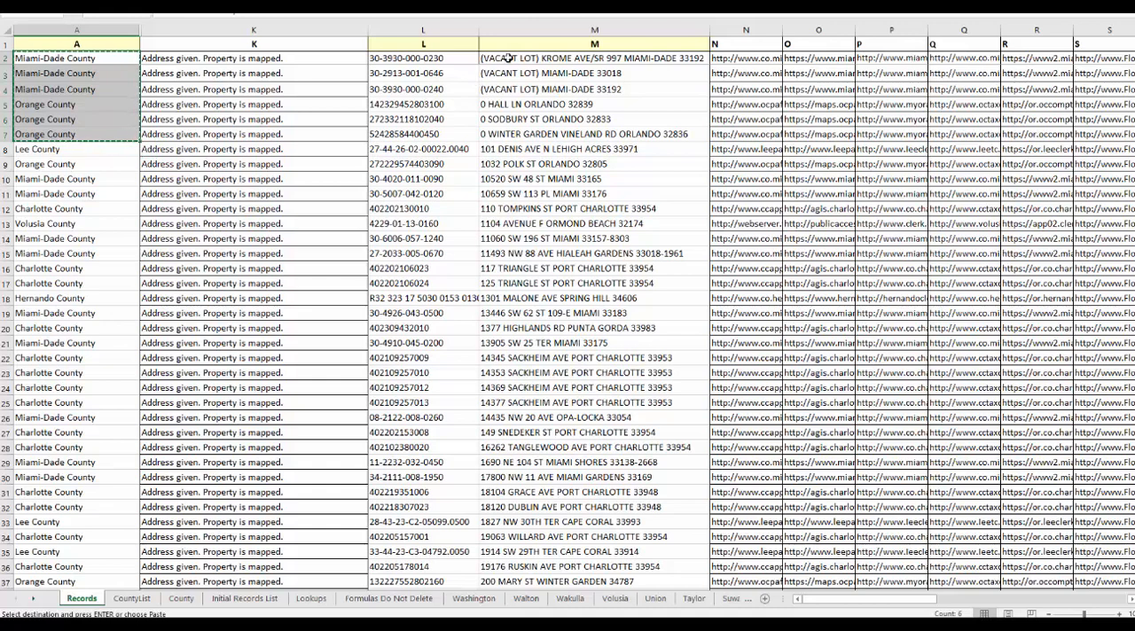
click(513, 58)
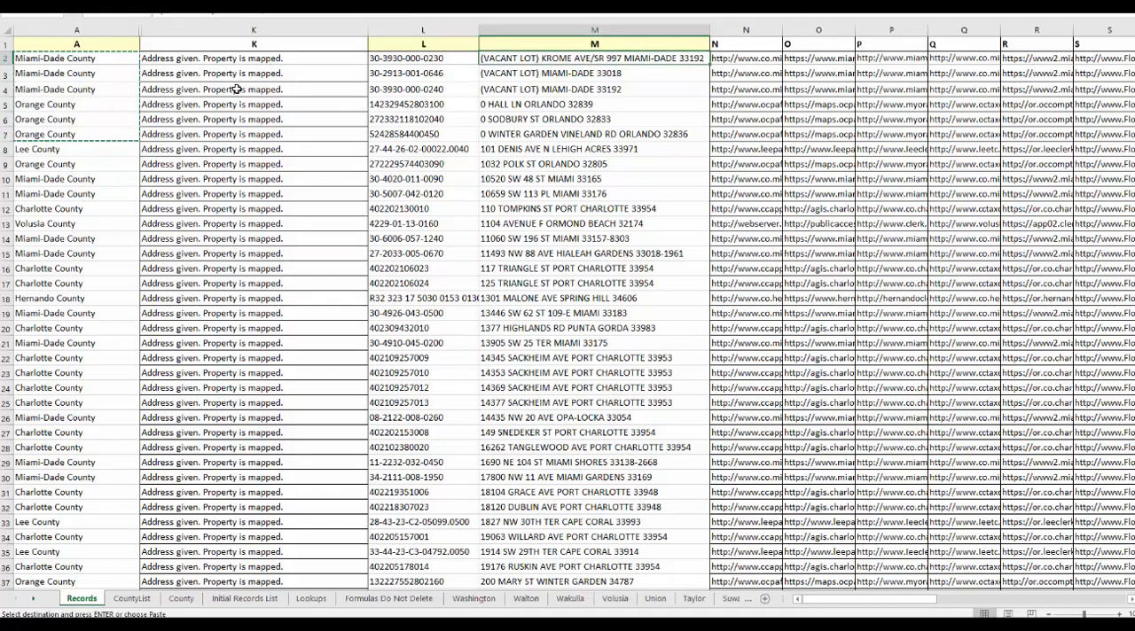
key(ctrl+v)
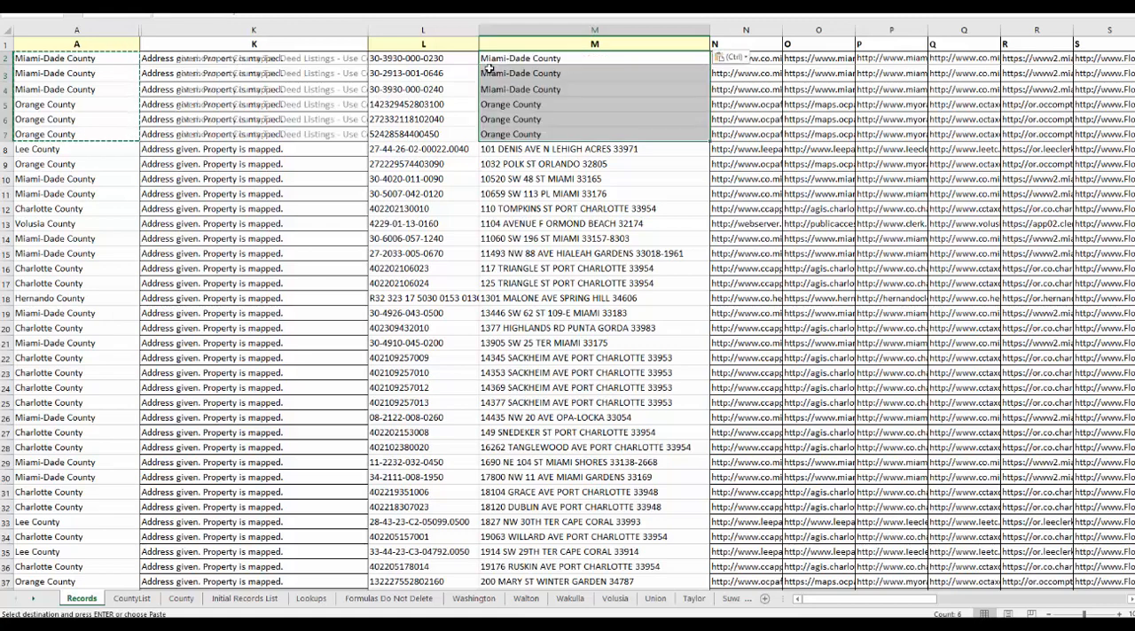
key(Escape)
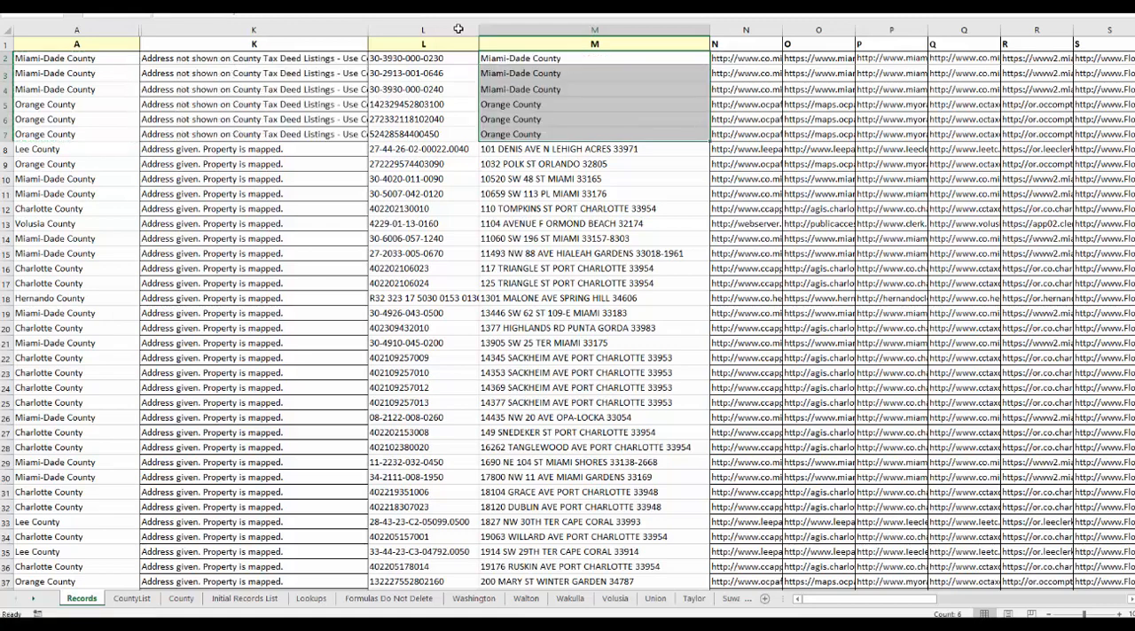
click(253, 32)
drag(368, 30, 290, 29)
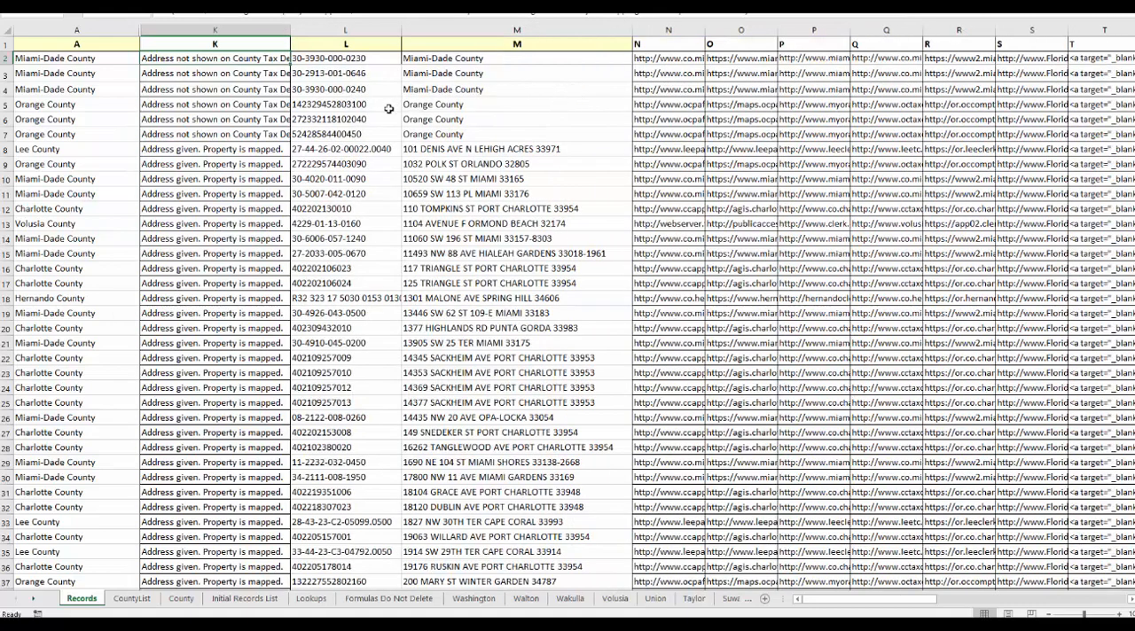
Look through the sorted property addresses in column M for the first entry without a street number.
click(419, 137)
click(501, 150)
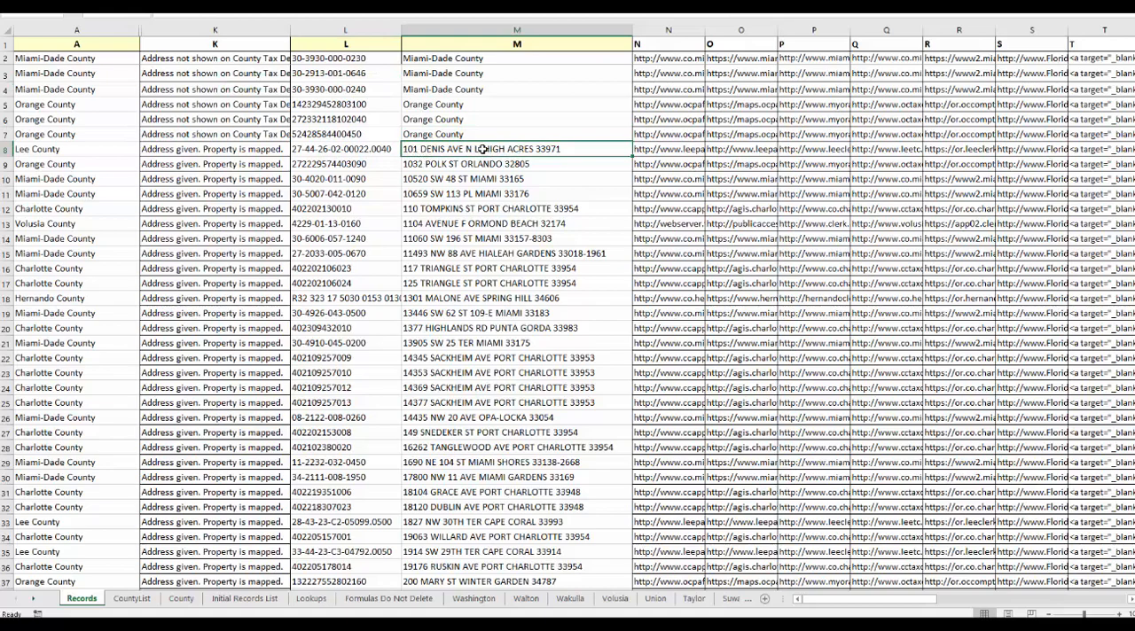
scroll(436, 201, down, 20)
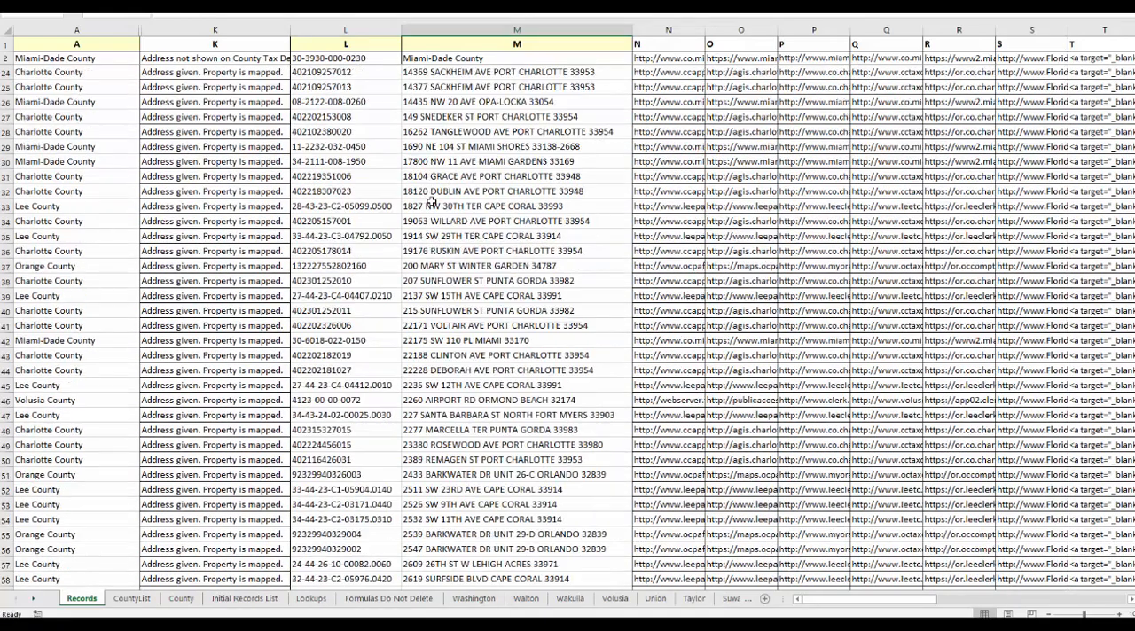
scroll(432, 201, down, 8)
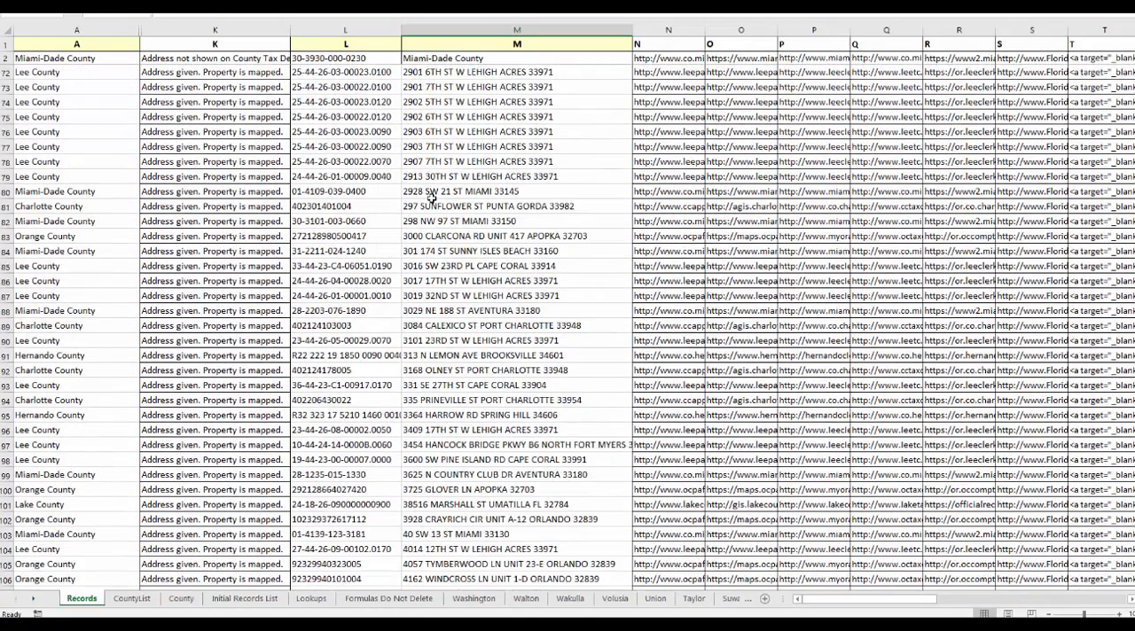
scroll(446, 156, down, 5)
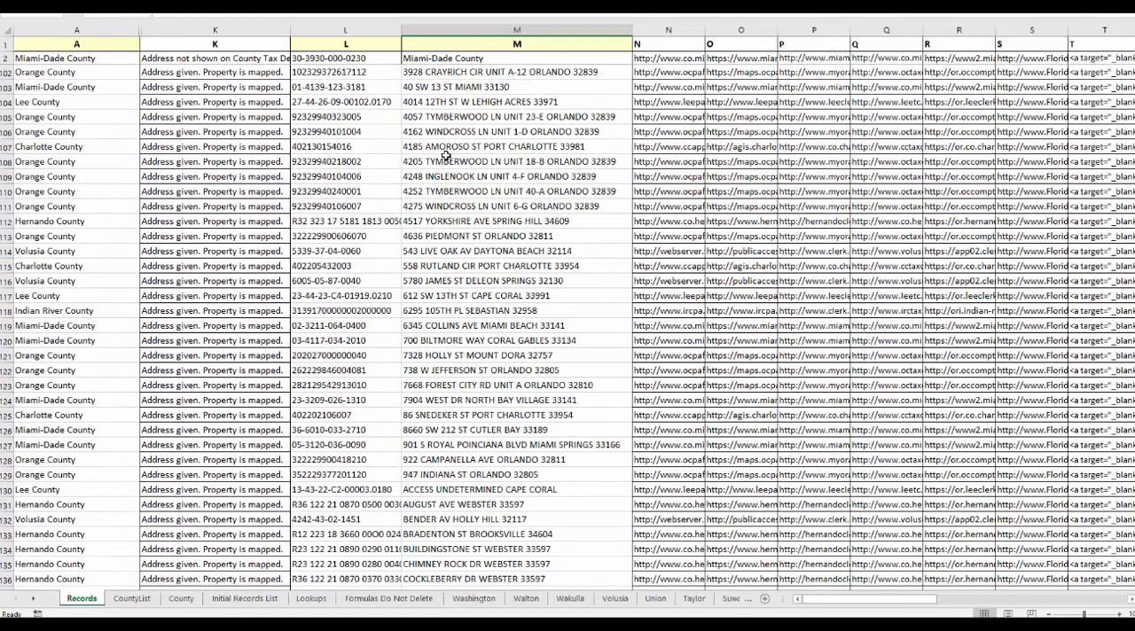
scroll(445, 152, down, 5)
click(430, 266)
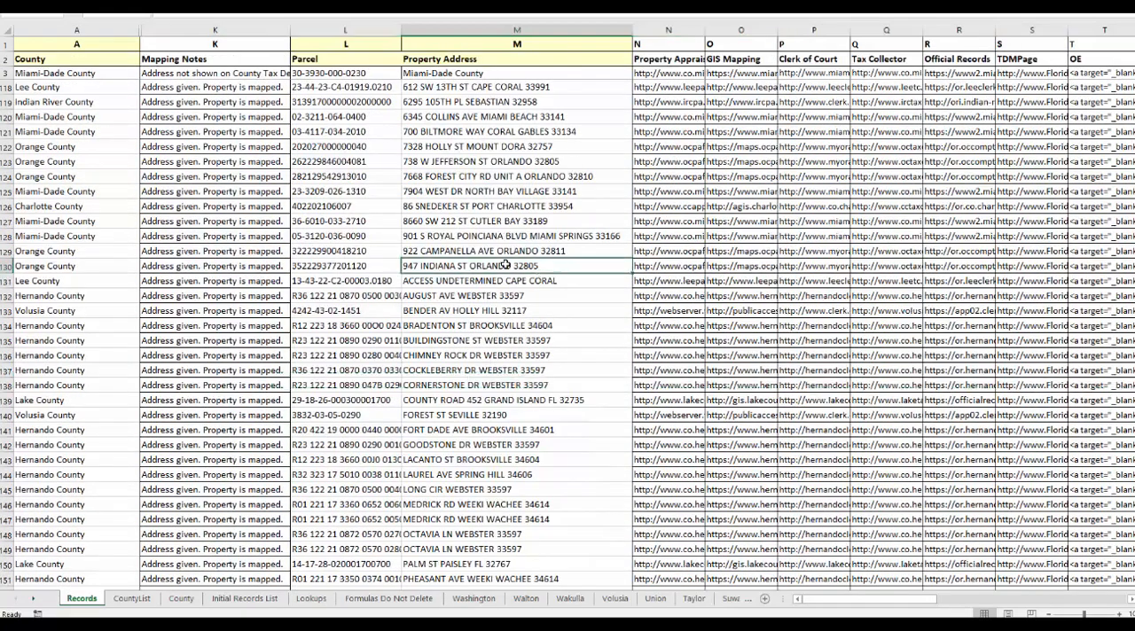
click(422, 282)
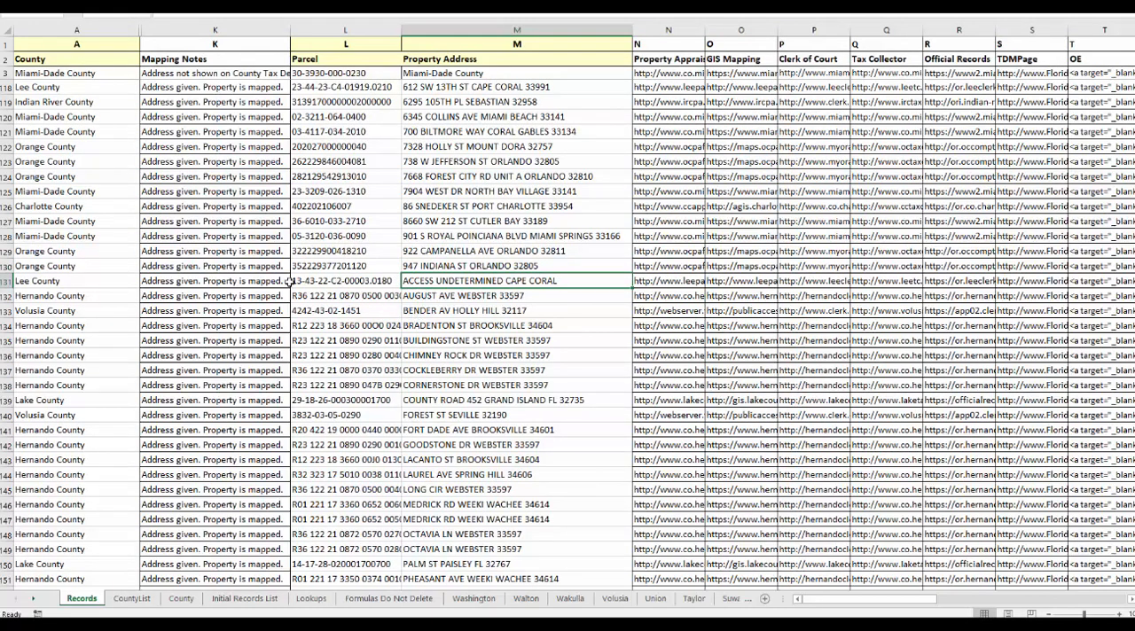
Replace the incomplete addresses in M131:M174 with the county names copied from A131:A174.
click(41, 281)
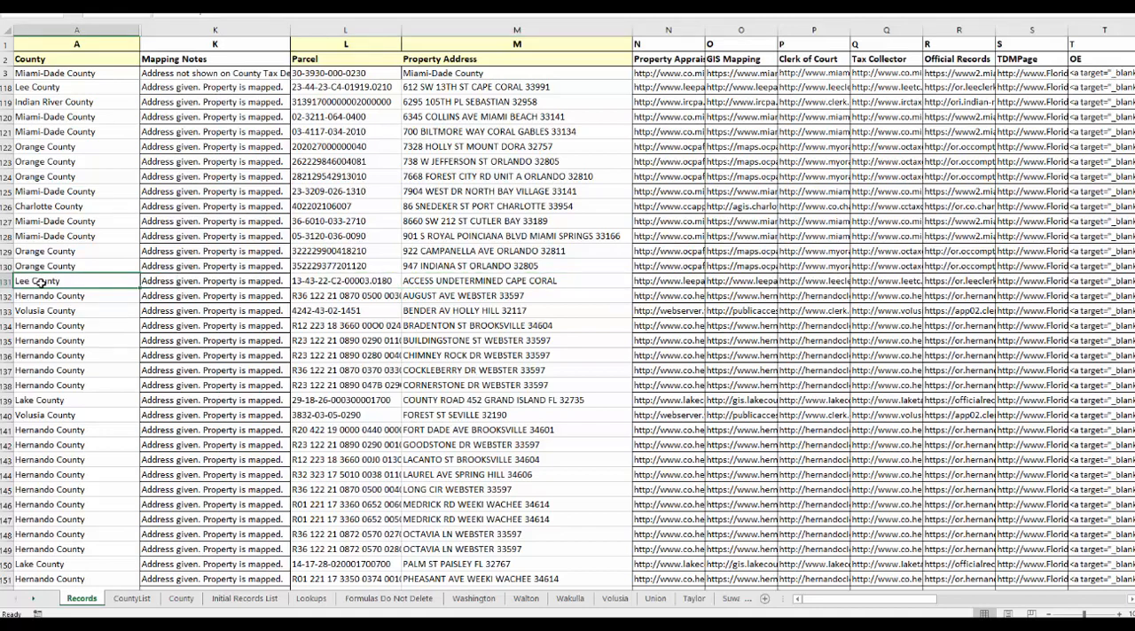
scroll(422, 322, down, 7)
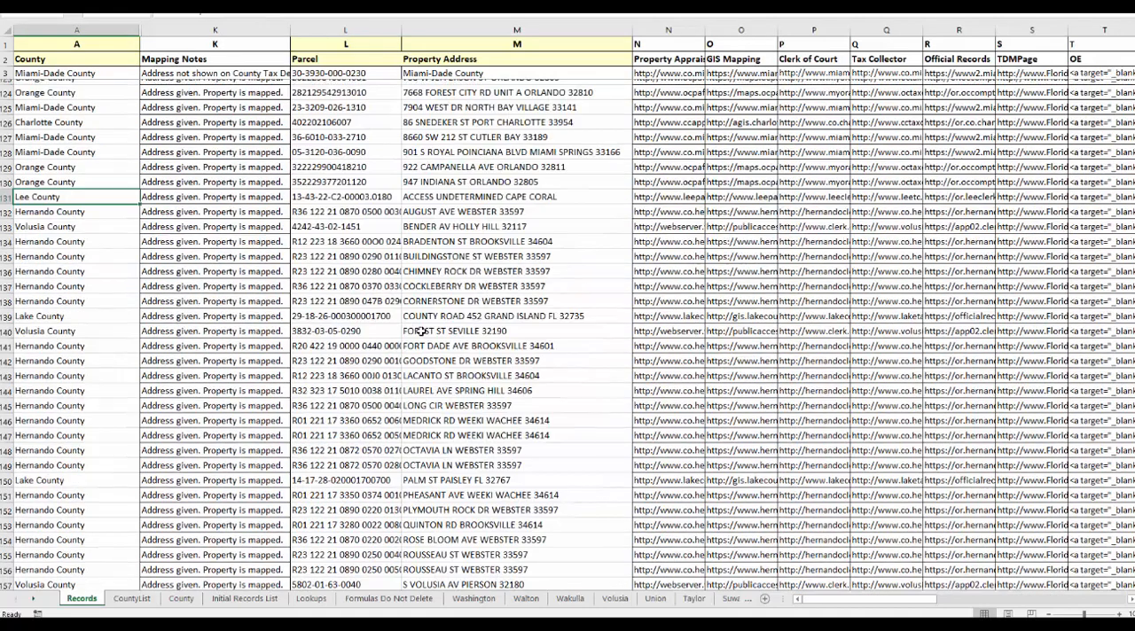
scroll(424, 342, down, 4)
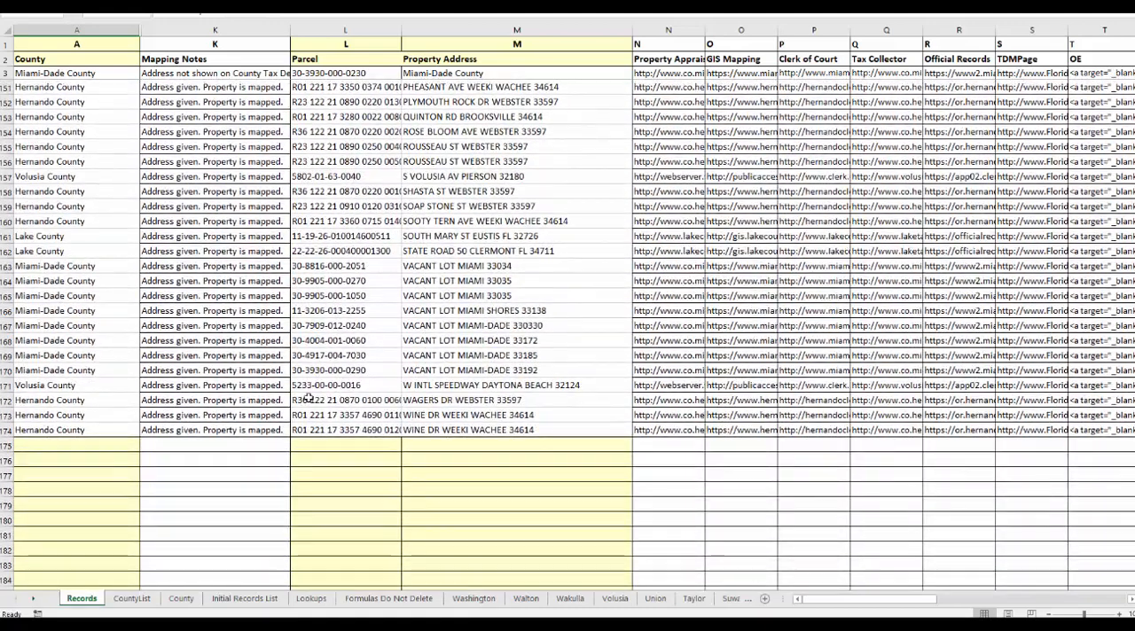
click(100, 426)
key(ctrl+shift+Up)
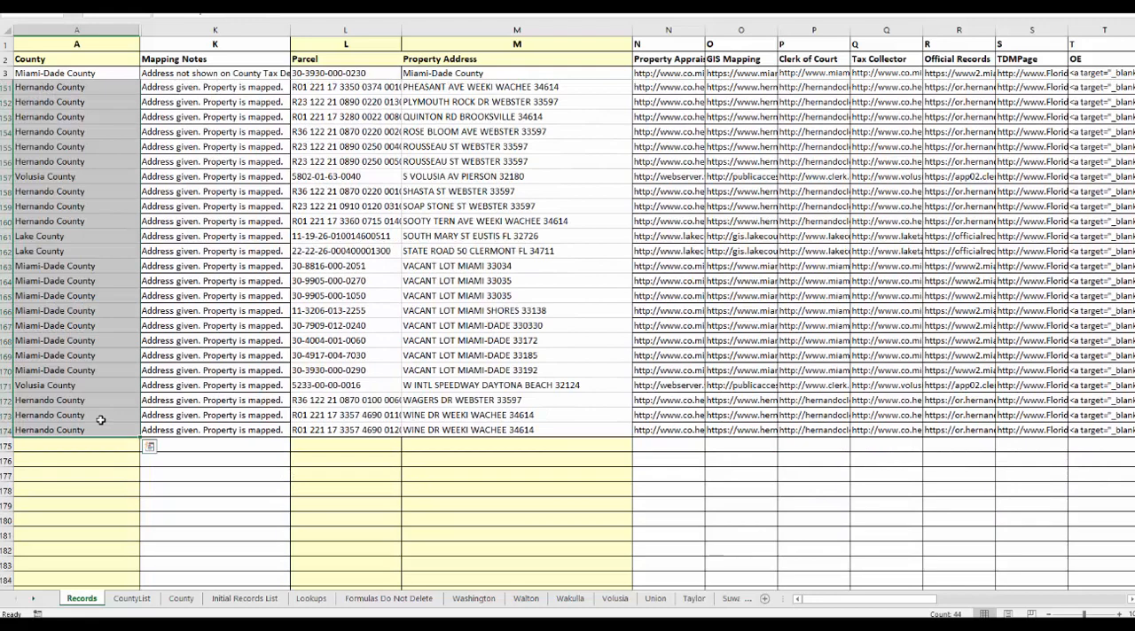
key(ctrl+c)
scroll(345, 290, up, 8)
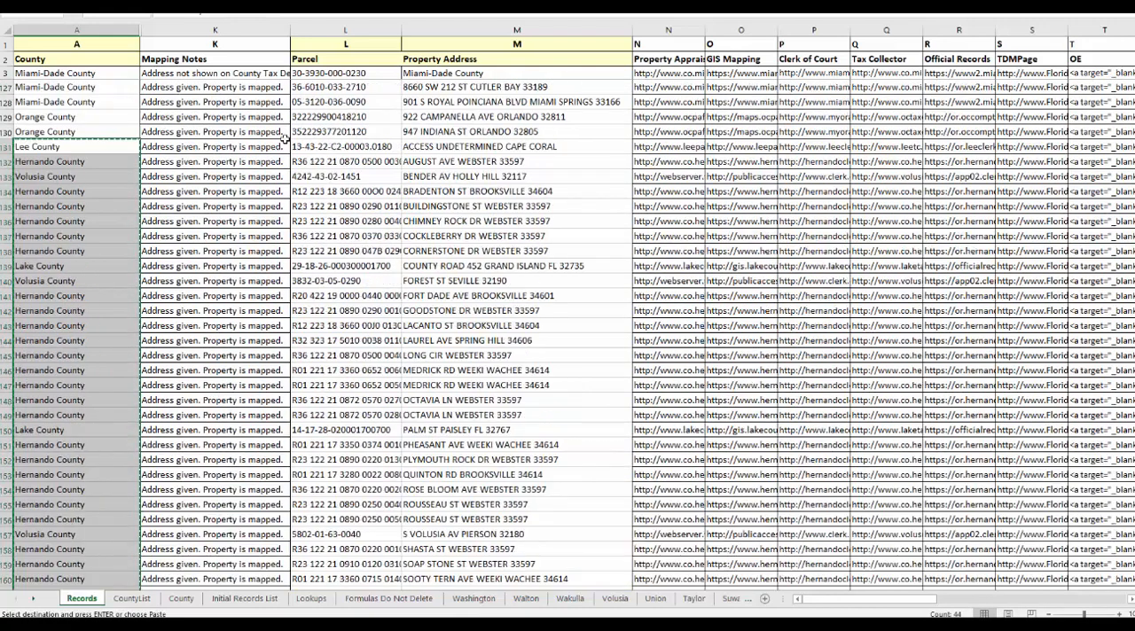
click(435, 146)
key(ctrl+v)
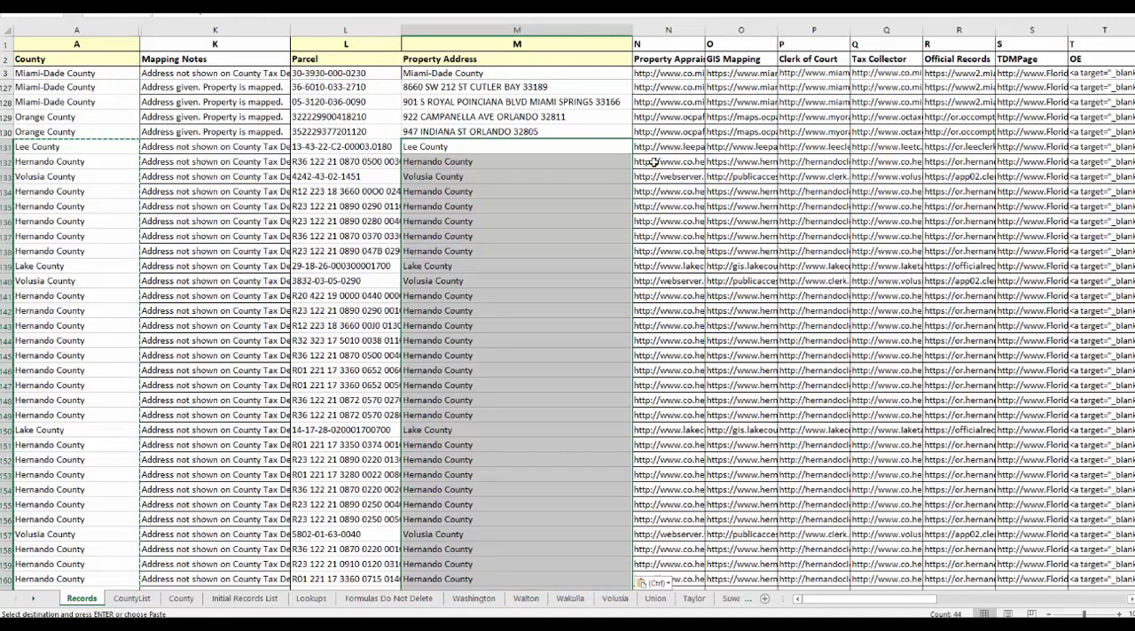
key(Escape)
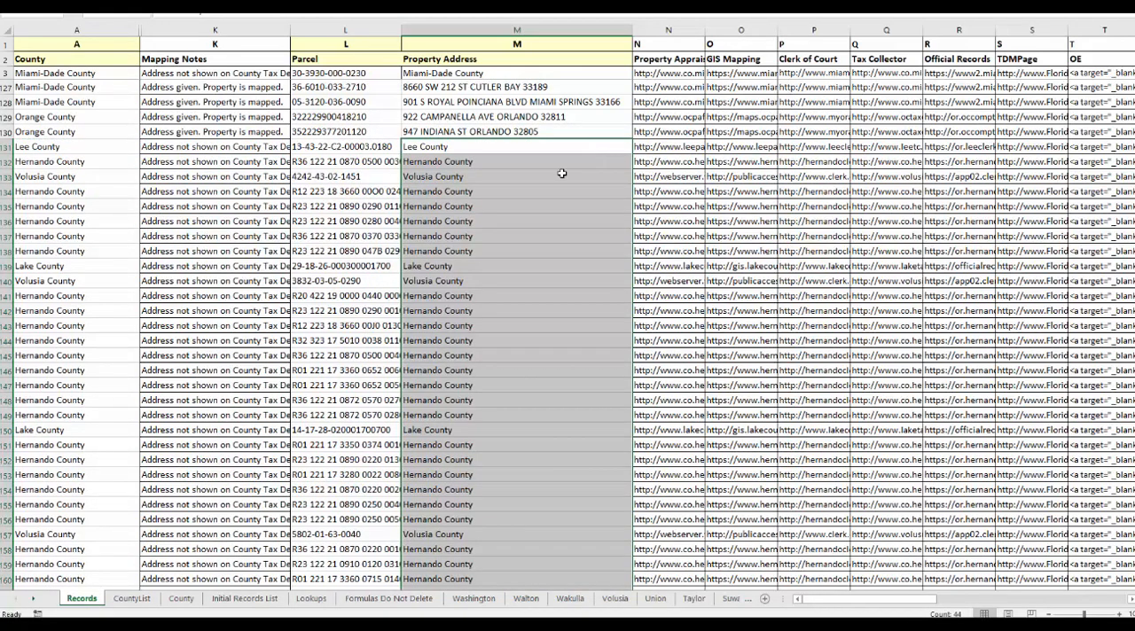
Sort rows 3 to 174 of the Records sheet by county from A to Z, treating the selection as having no headers.
click(514, 235)
click(6, 72)
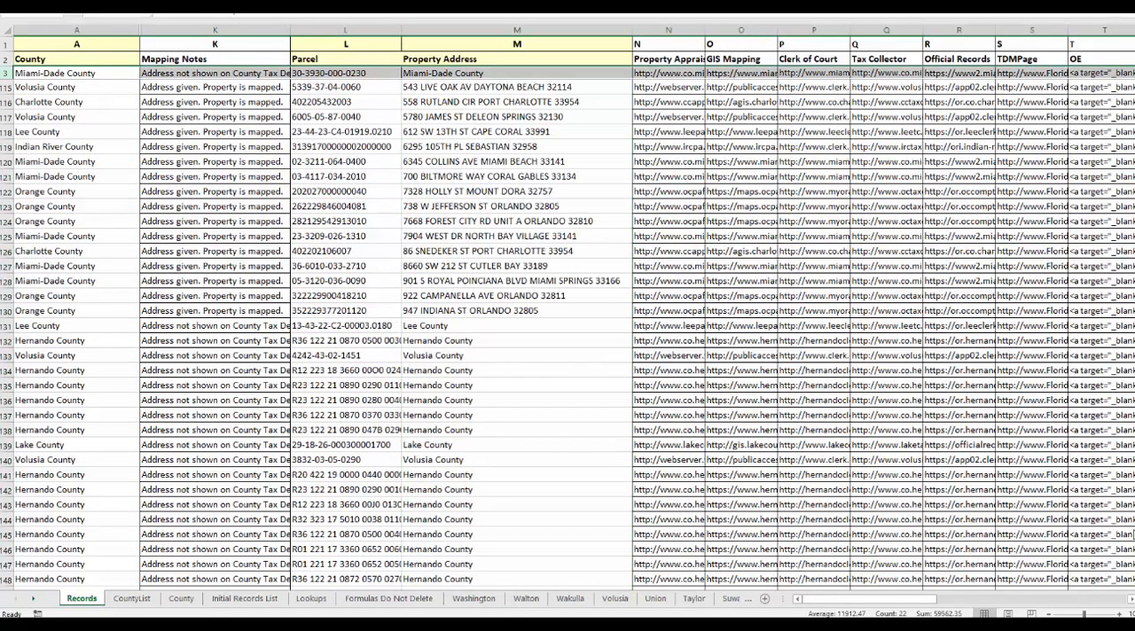
drag(1132, 487, 1133, 559)
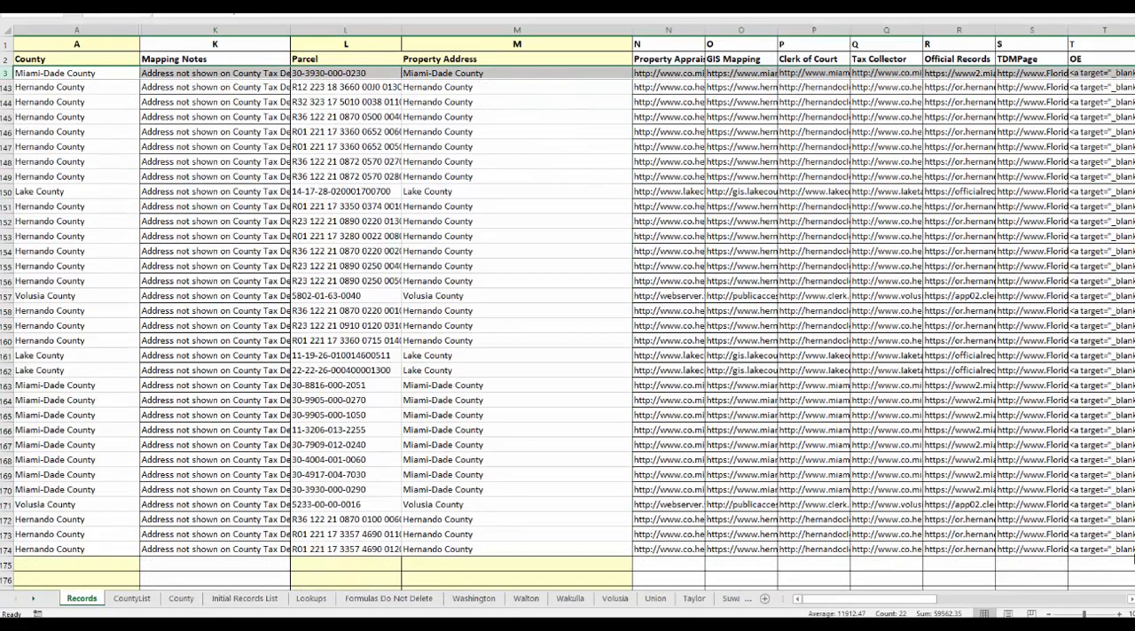
shift+click(7, 548)
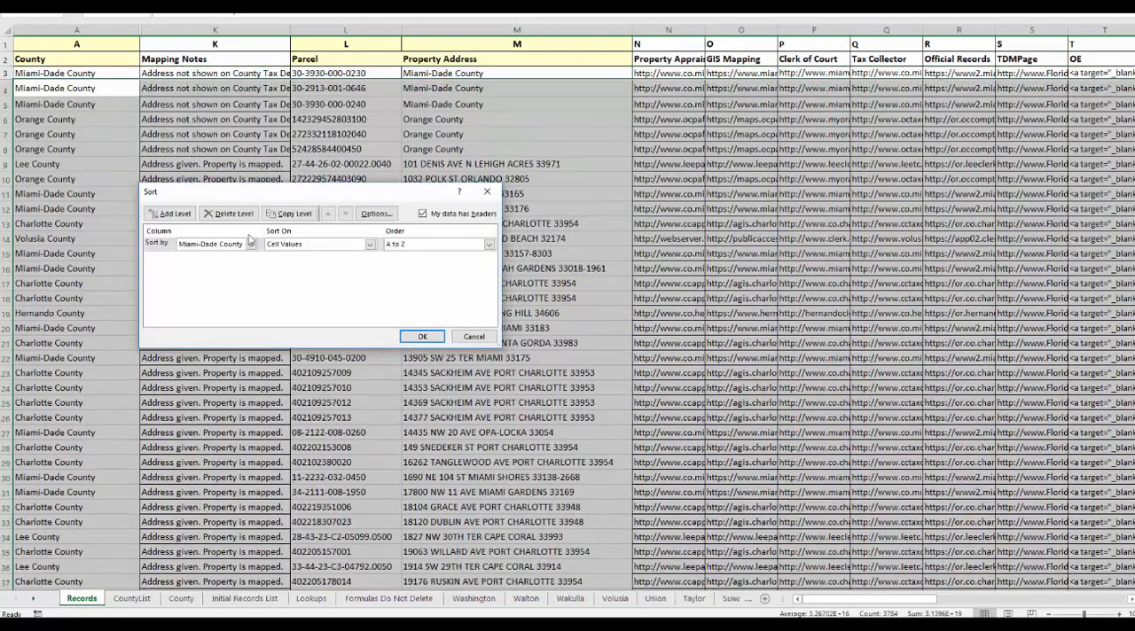
click(251, 244)
click(251, 247)
click(452, 215)
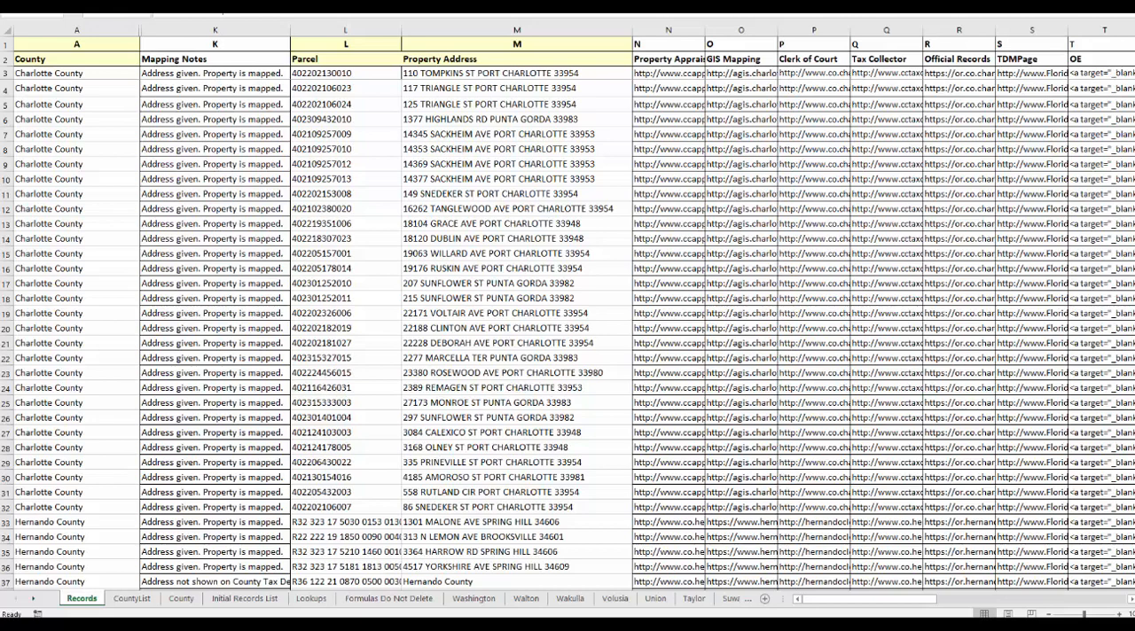
Review the county grouping of the sorted records, starting with the Charlotte County rows.
click(90, 124)
scroll(54, 145, down, 1)
scroll(54, 144, down, 6)
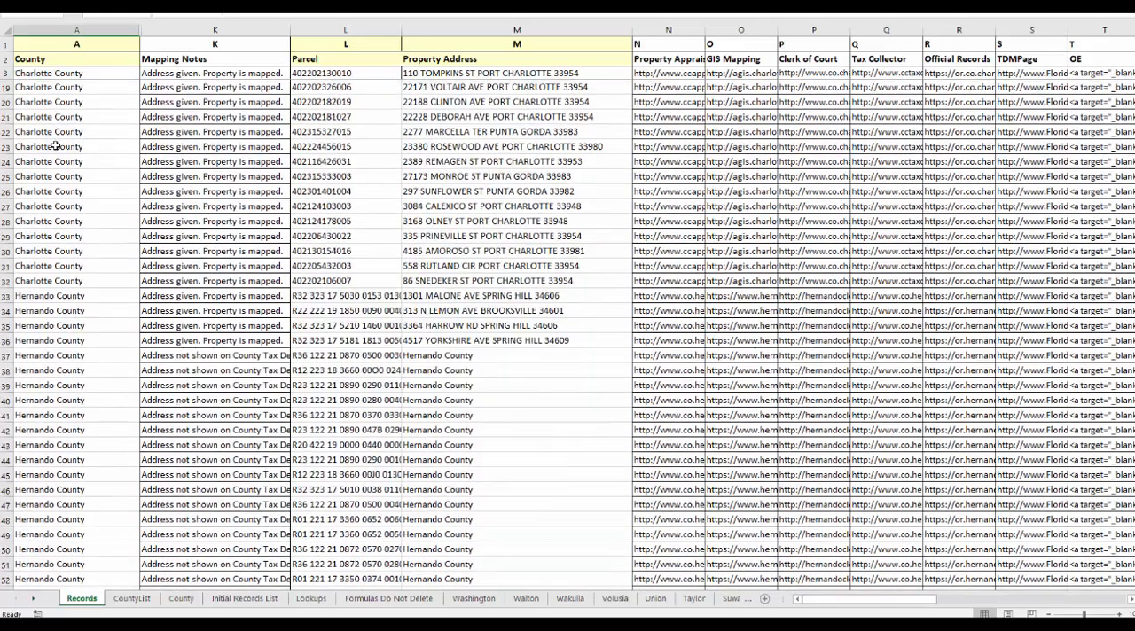
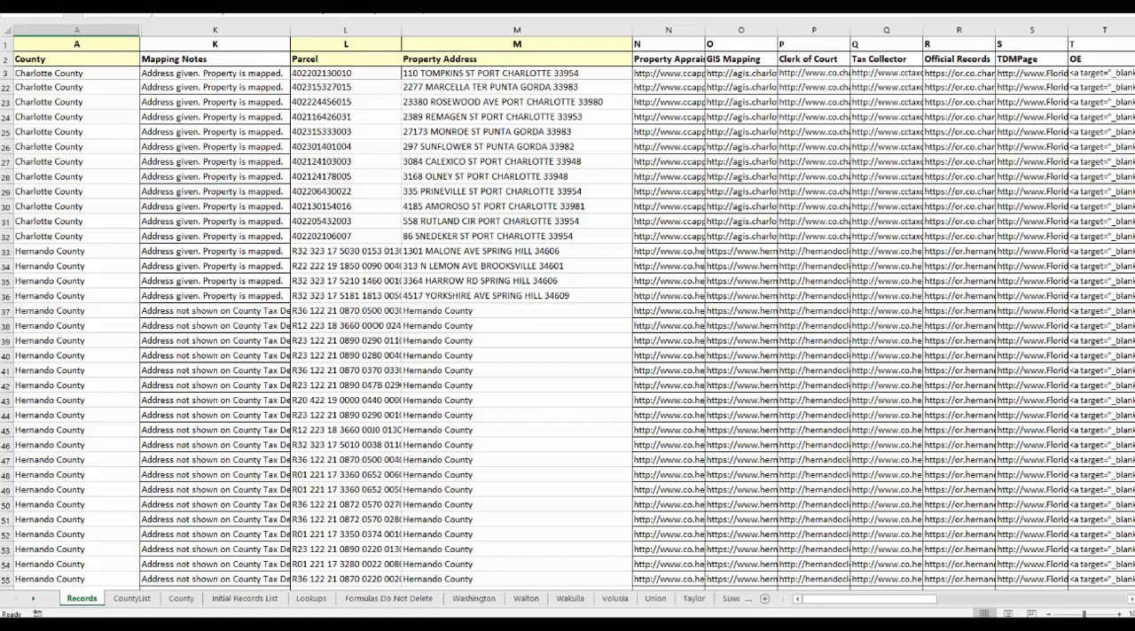
Look through the Workbook_Open macro code that copies each county's rows from Records to its own sheet.
key(alt+F11)
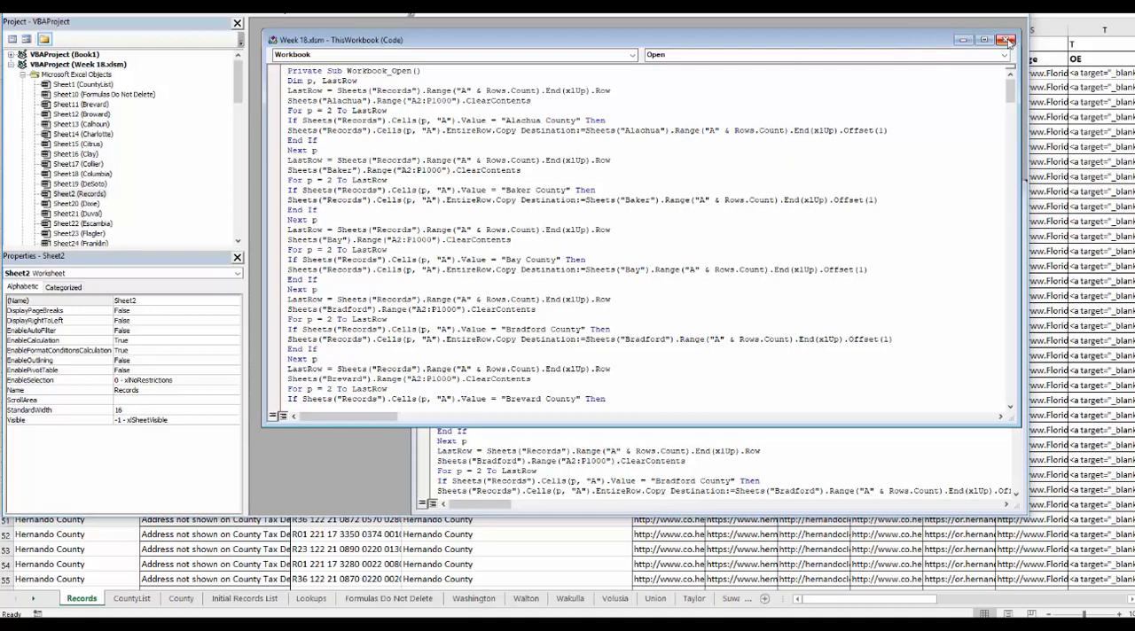
scroll(523, 189, down, 4)
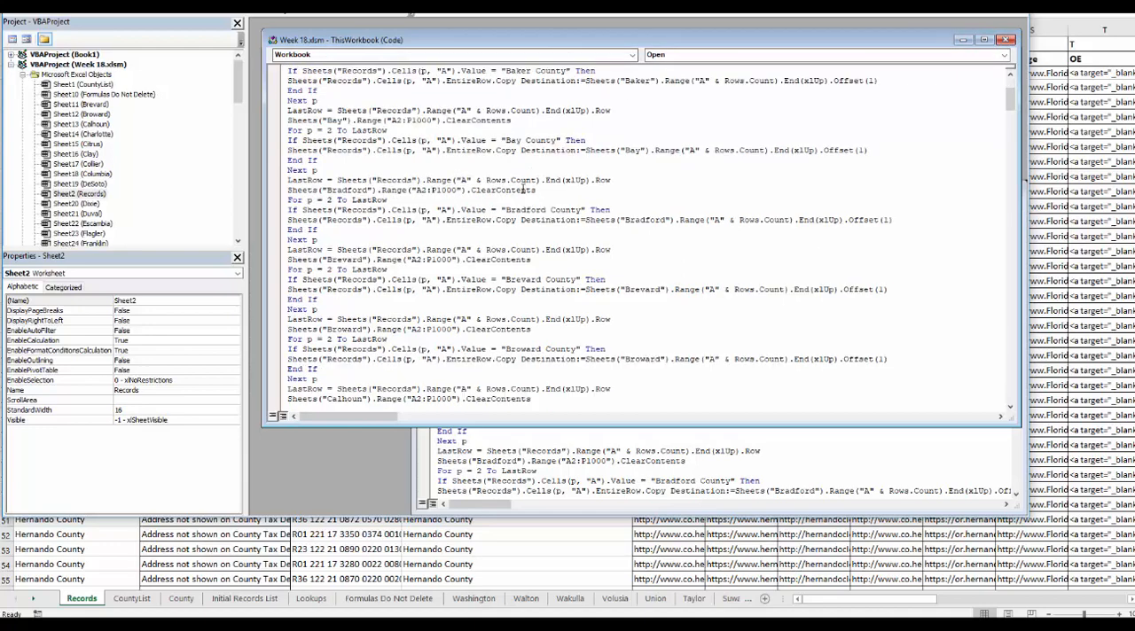
scroll(523, 189, down, 20)
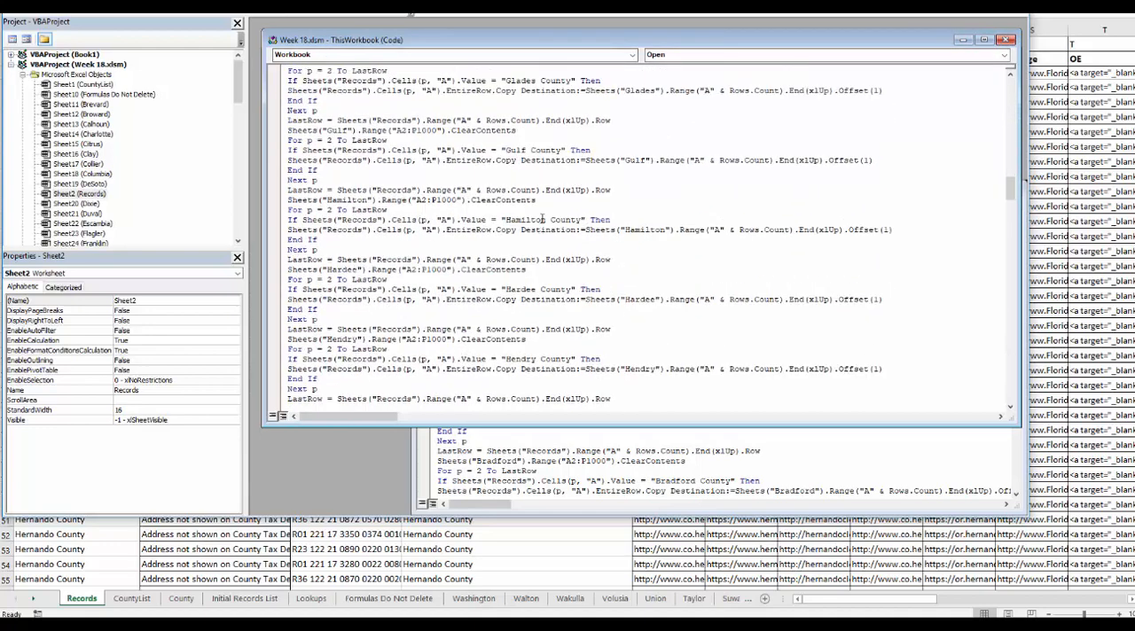
scroll(542, 219, down, 9)
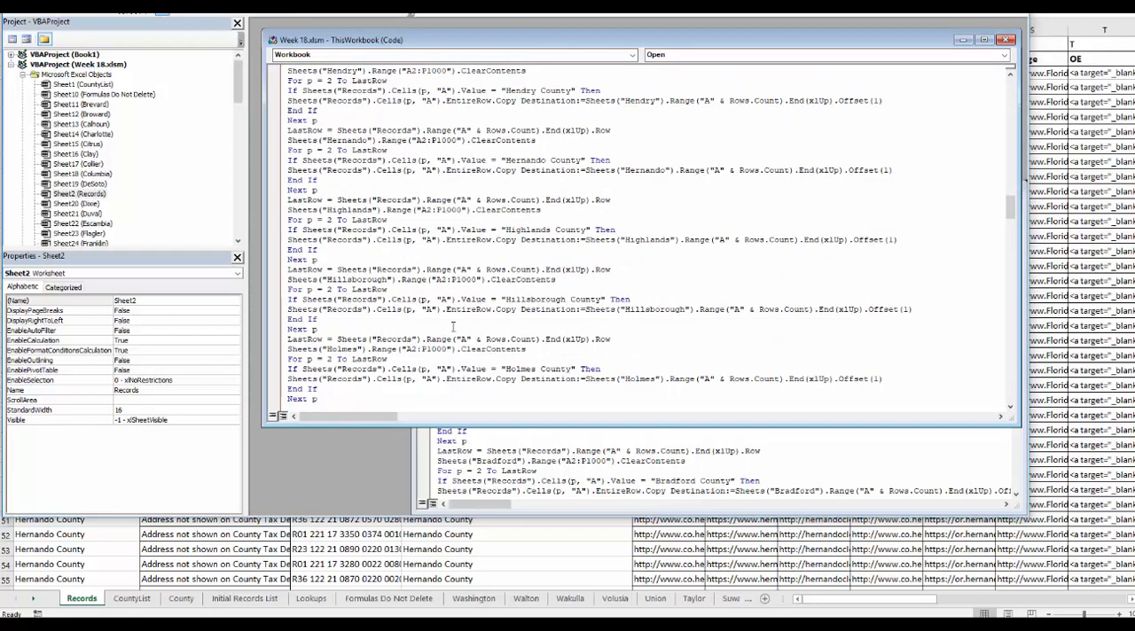
key(alt+F11)
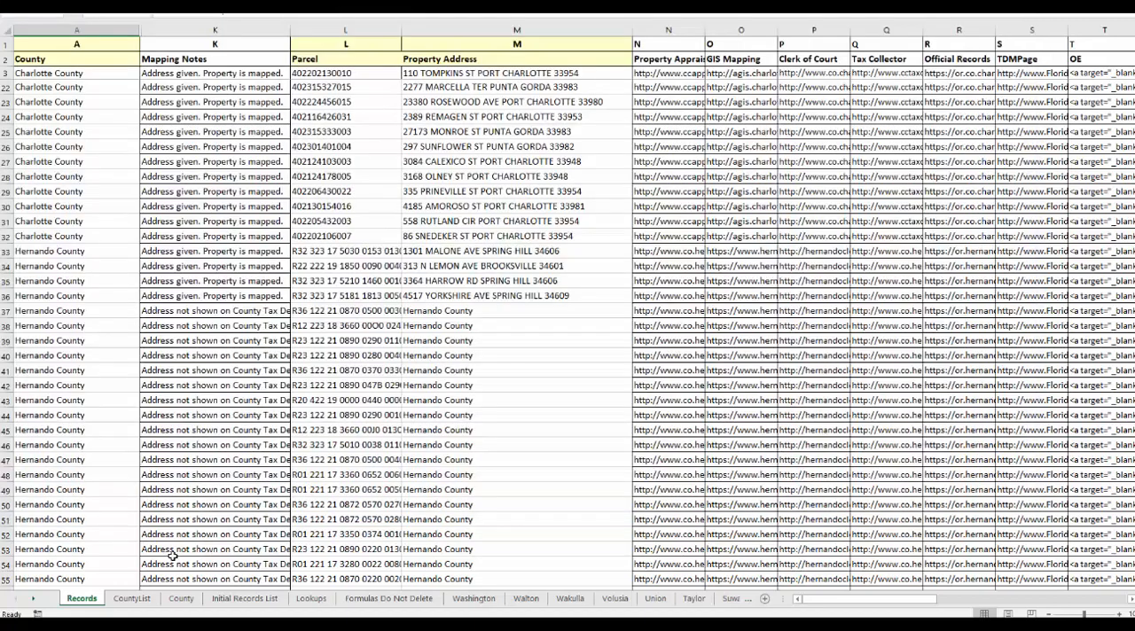
Go from the Records sheet to the Charlotte county sheet and auto-fit the widths of all its columns.
key(ctrl+Home)
click(54, 71)
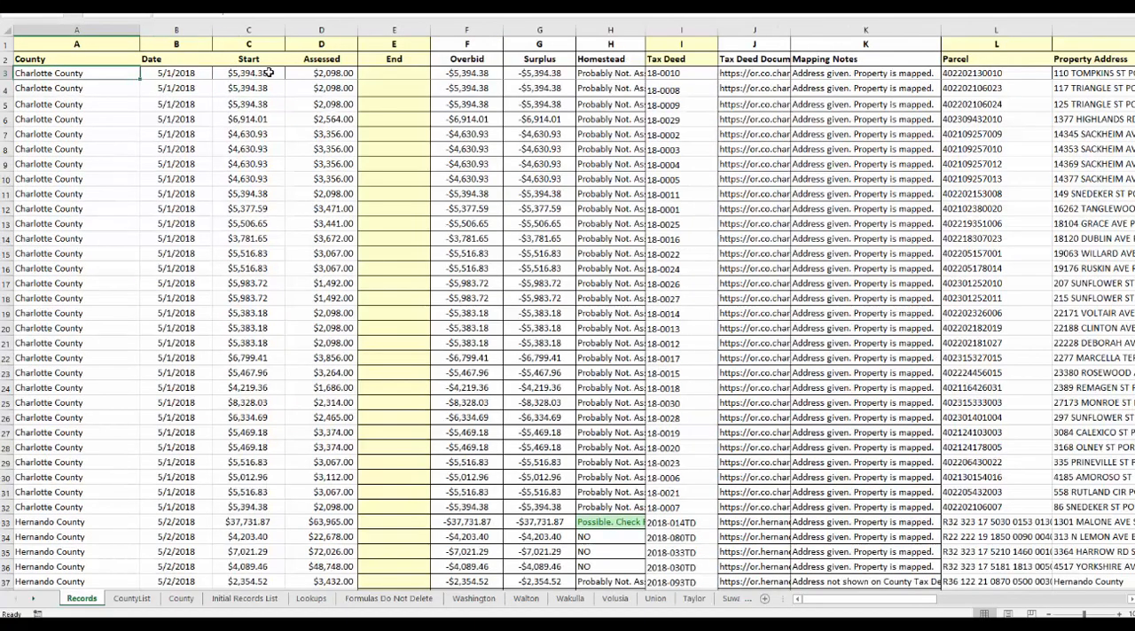
click(271, 73)
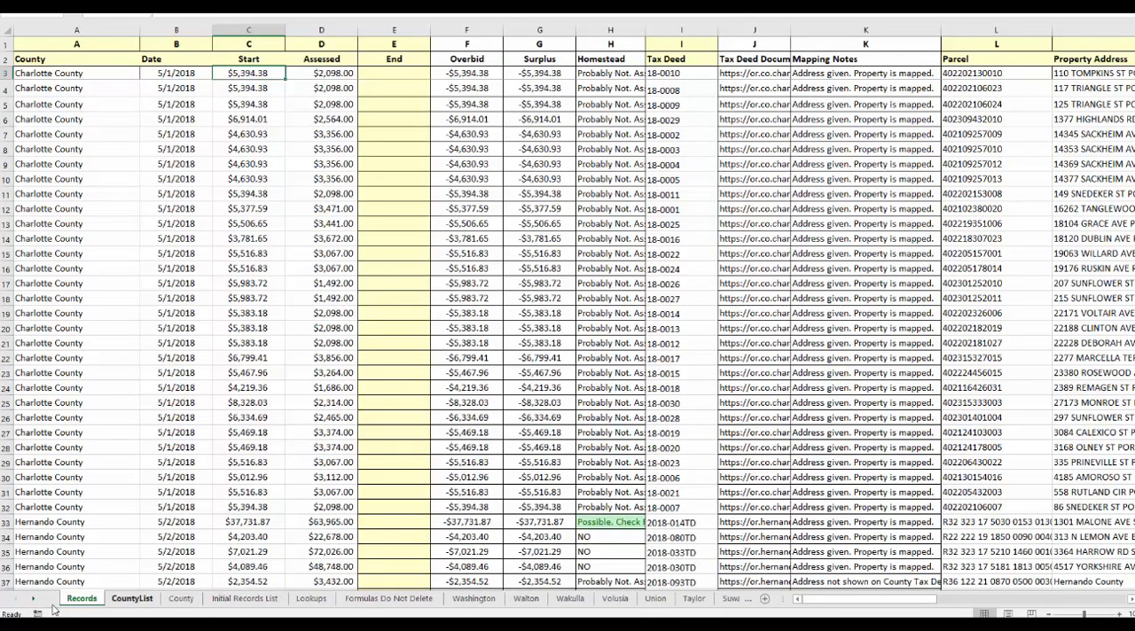
click(33, 600)
click(33, 600)
drag(32, 602, 33, 602)
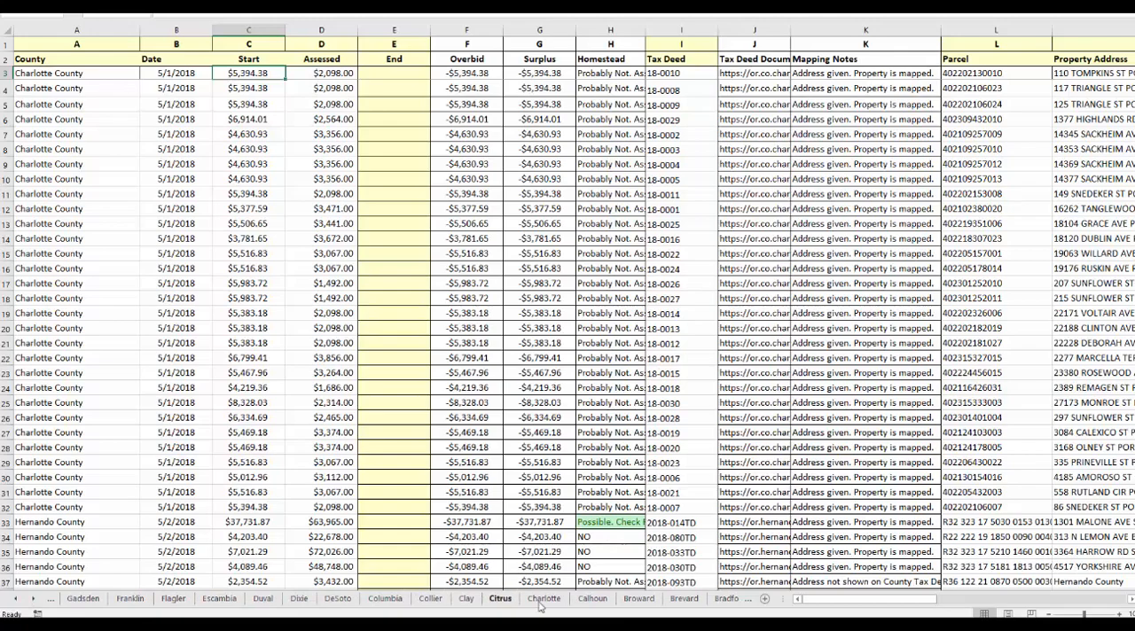
click(544, 598)
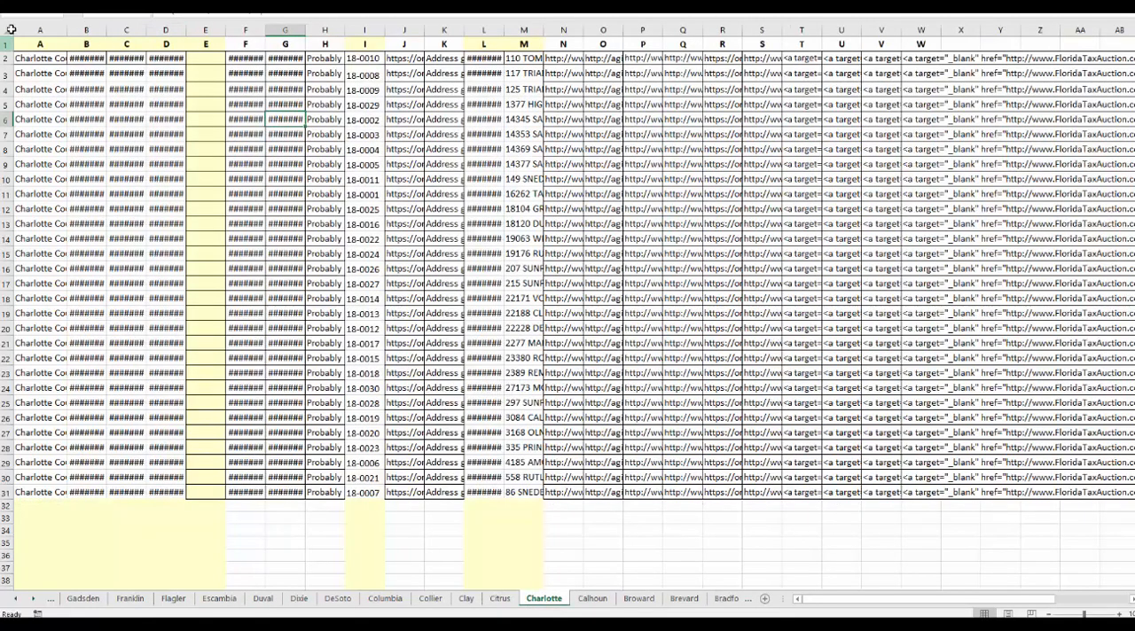
click(7, 28)
double_click(104, 26)
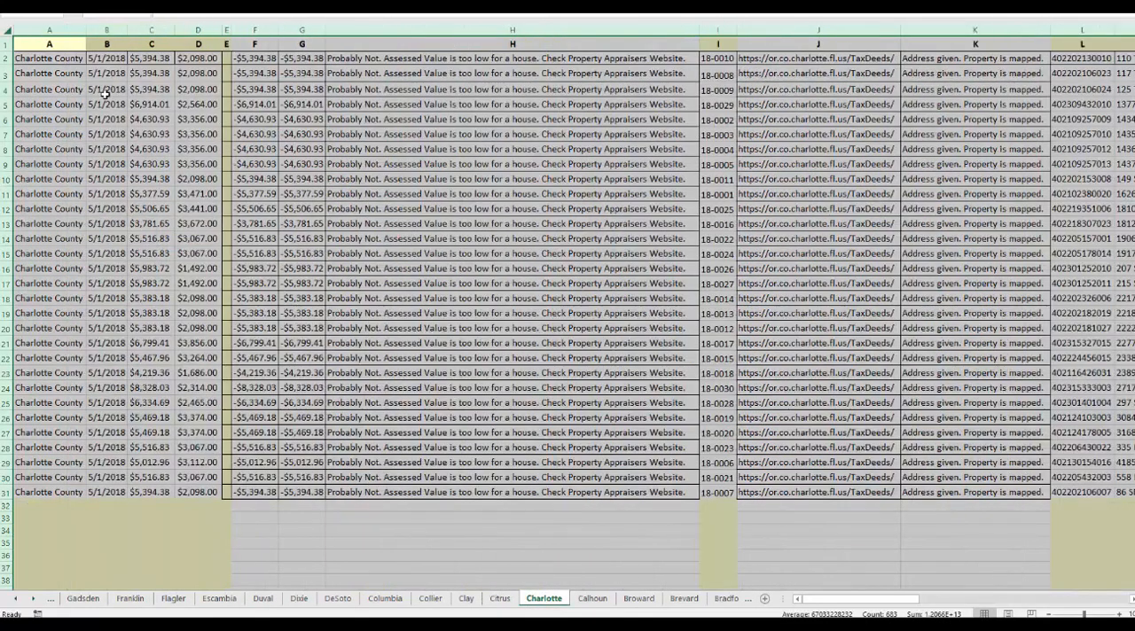
Select rows 2 to 32 of the Charlotte sheet to examine its copied county records.
click(5, 57)
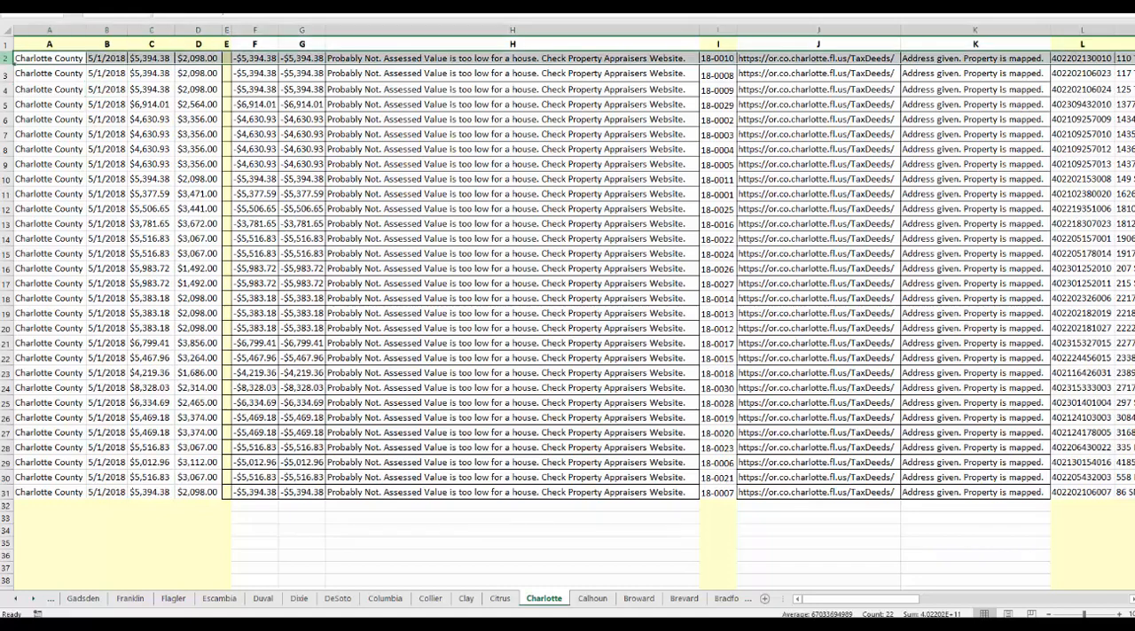
drag(5, 57, 4, 507)
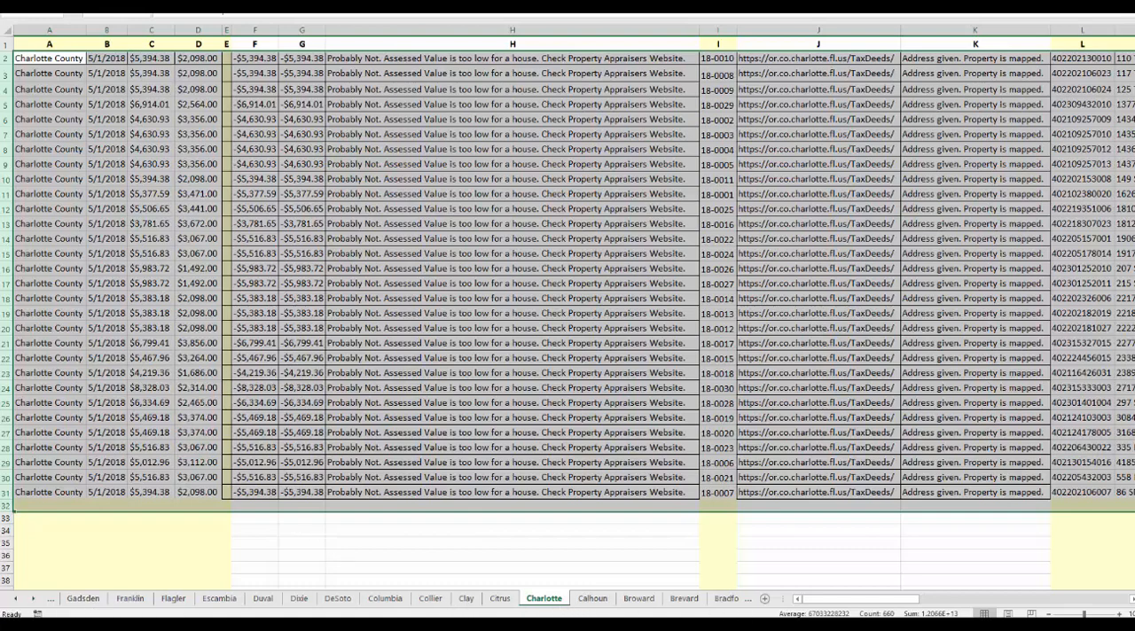
click(31, 286)
key(super+Tab)
click(373, 74)
Close the two Workbook_Open code windows and open Module3, which holds the SaveWorksheetsAsCsv macro.
key(alt+F11)
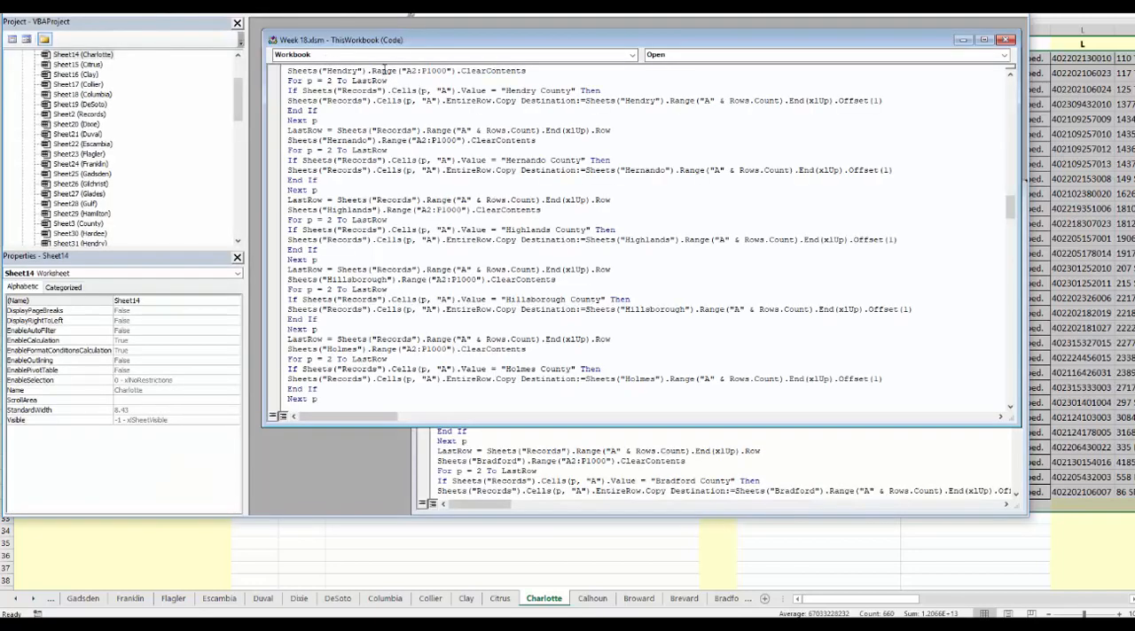
click(1006, 41)
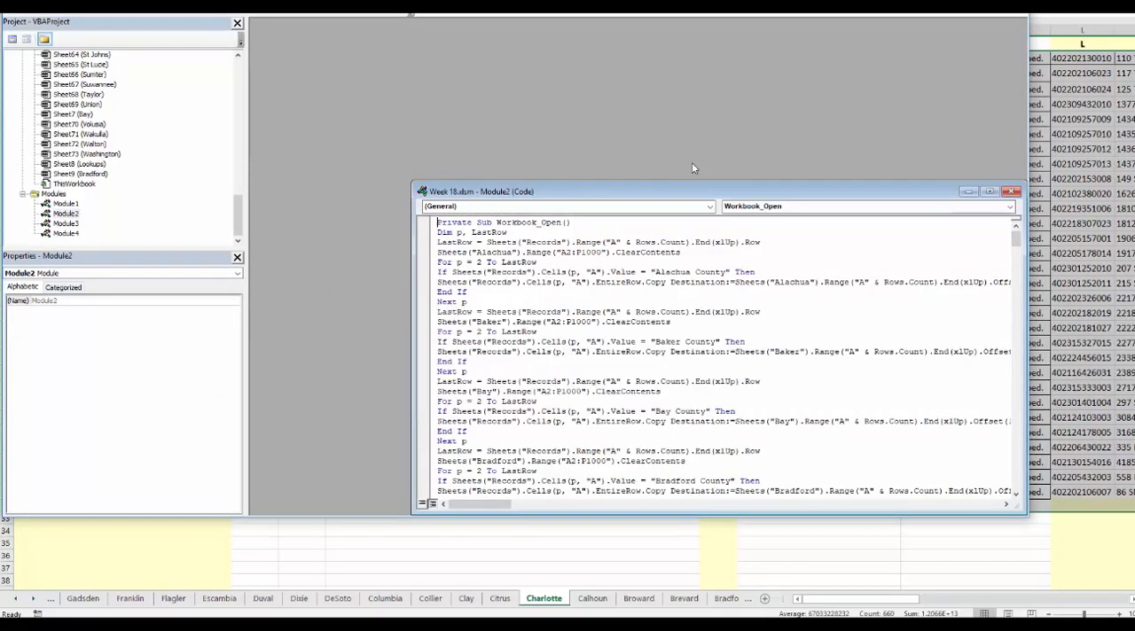
click(1011, 192)
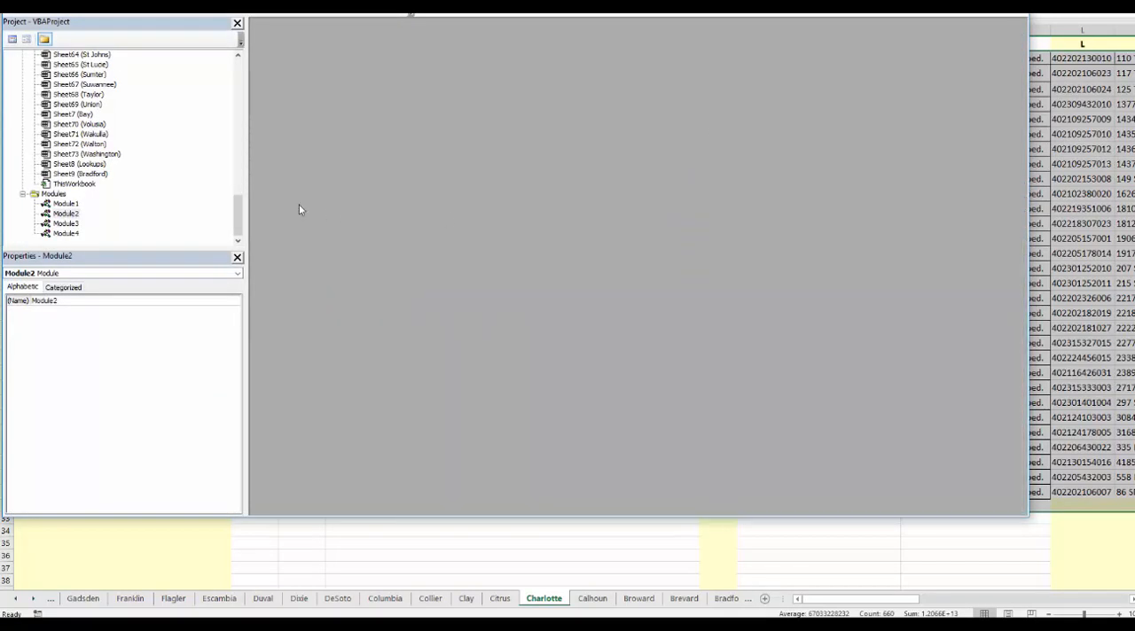
click(64, 224)
double_click(64, 224)
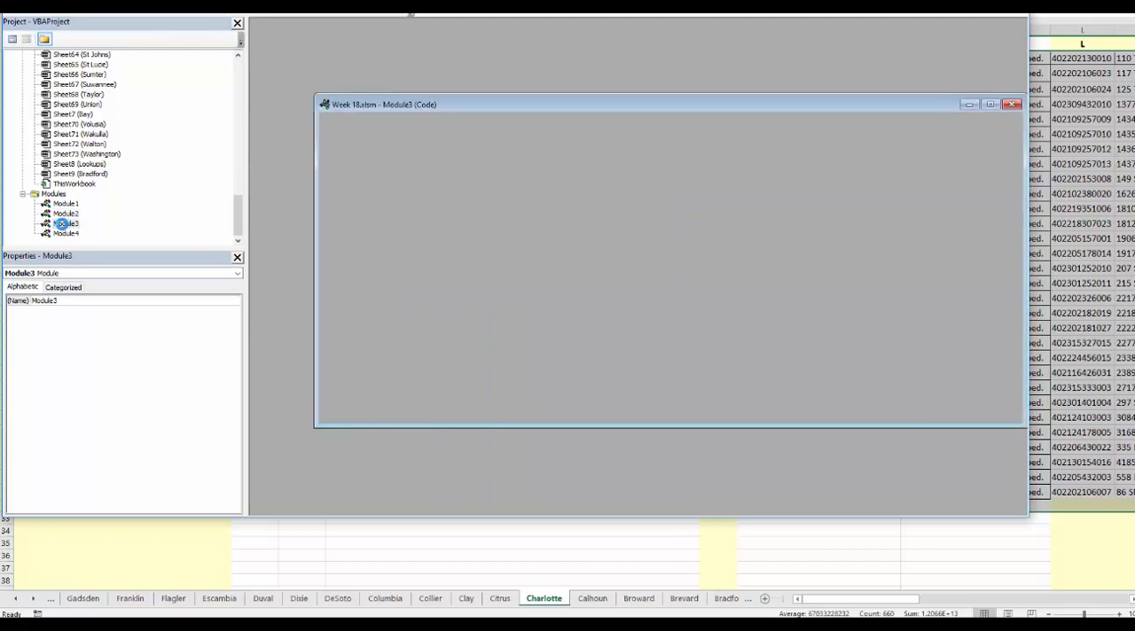
drag(492, 105, 439, 57)
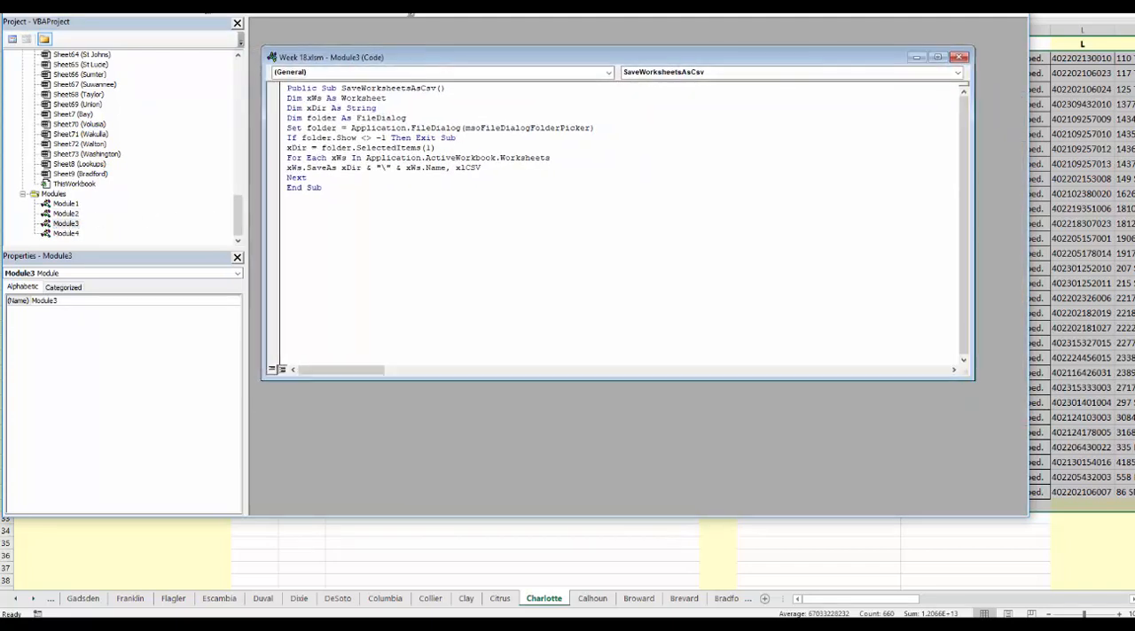
Run SaveWorksheetsAsCsv to export all worksheets into a CSVs folder under _MASTER TABLES, Weekly Records, Week 18.
click(162, 15)
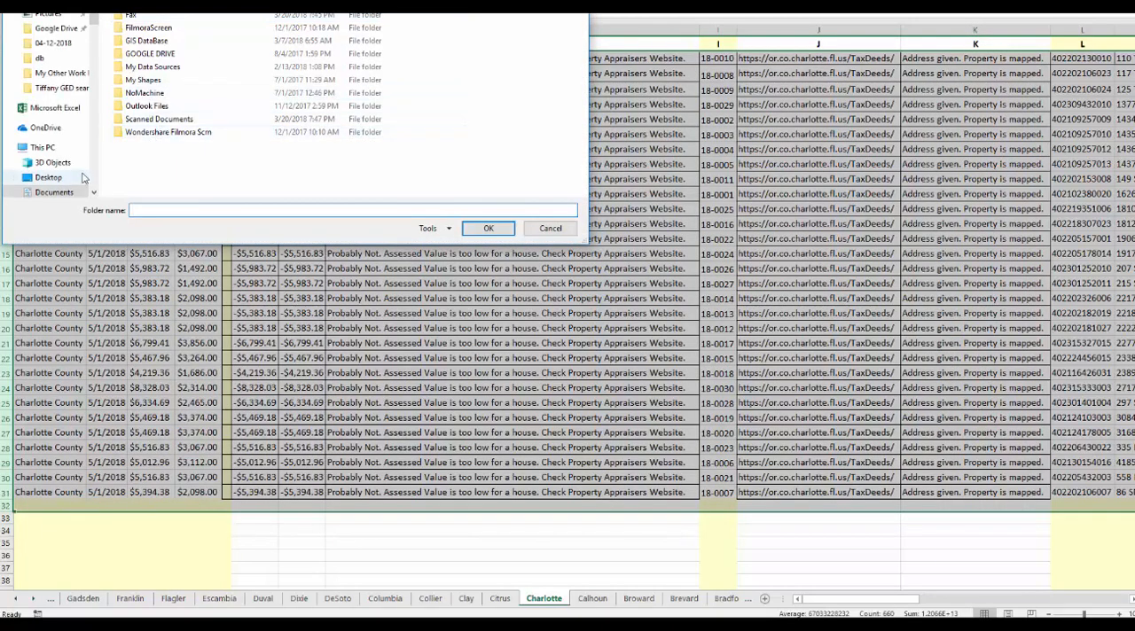
scroll(88, 170, down, 6)
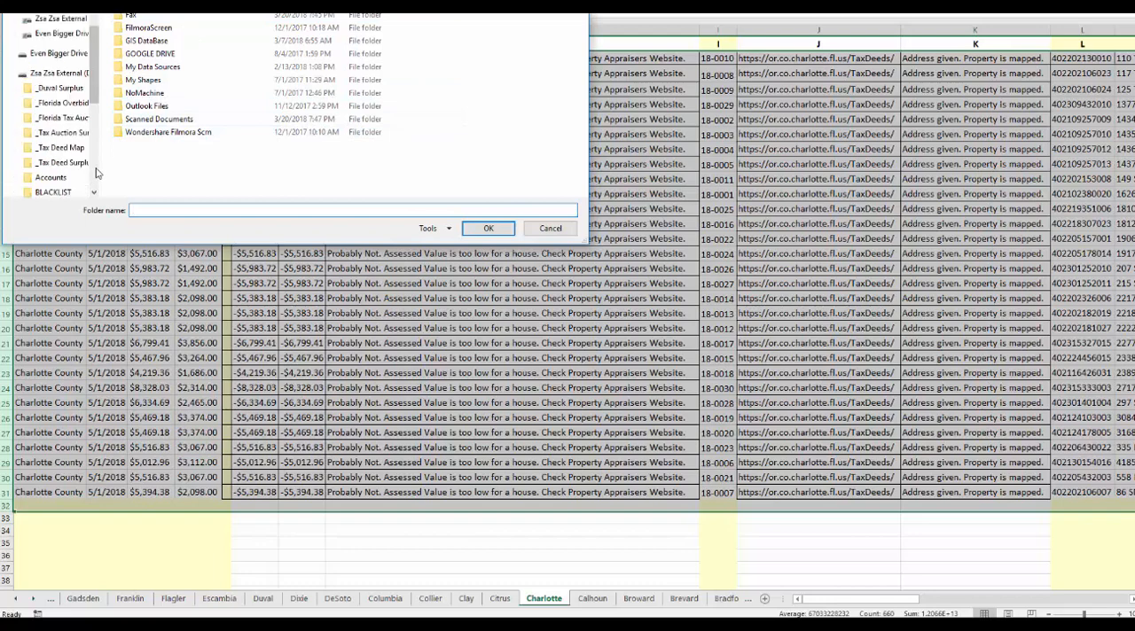
click(67, 118)
double_click(161, 16)
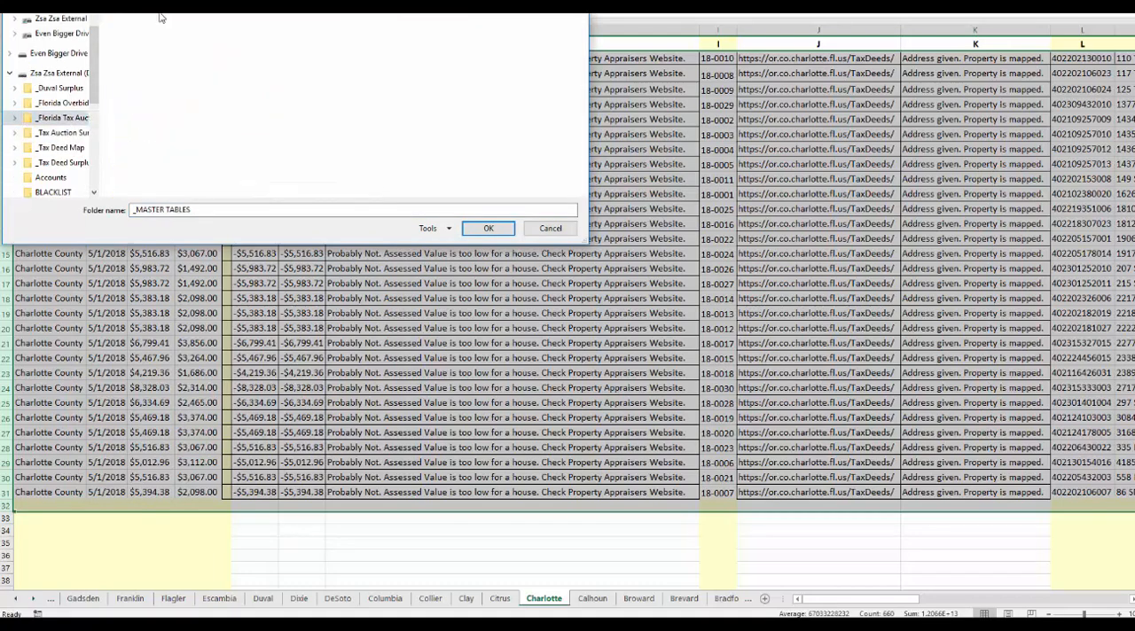
double_click(147, 43)
text(CSVs)
drag(229, 0, 314, 81)
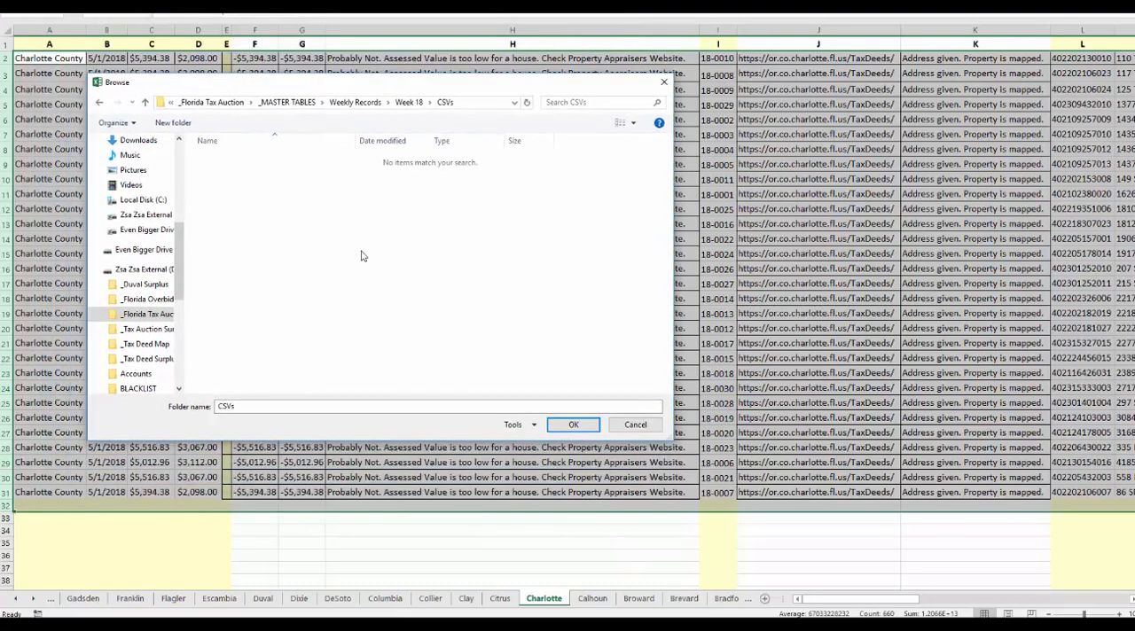
click(574, 425)
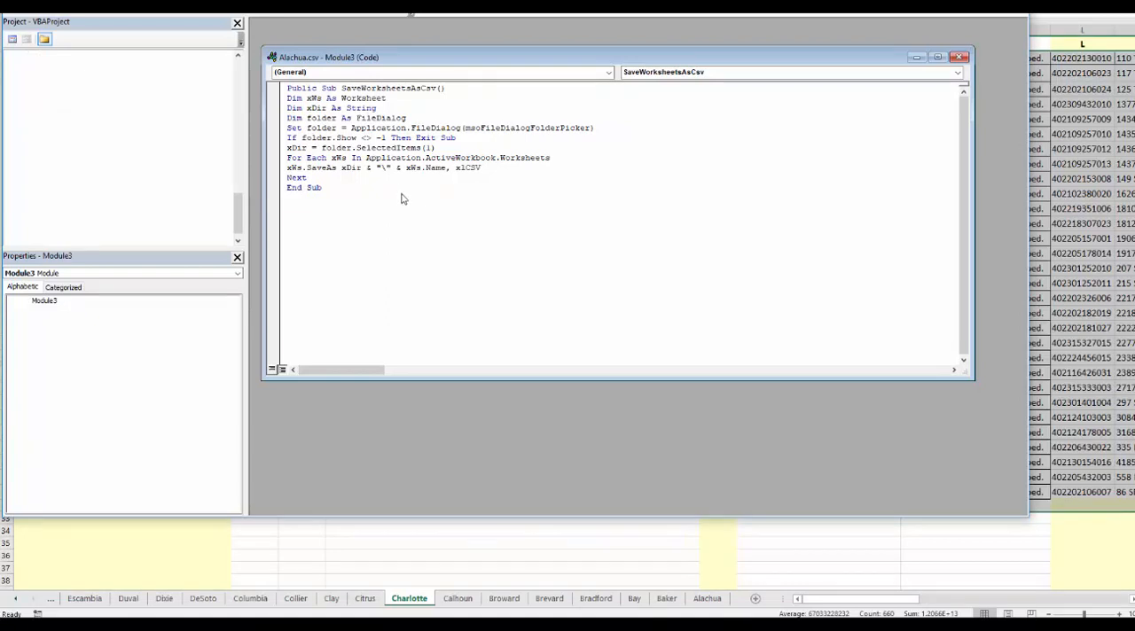
Switch to File Explorer, open the Week 18 CSVs folder and sort the exported files by size, largest first.
key(alt+Tab)
double_click(289, 191)
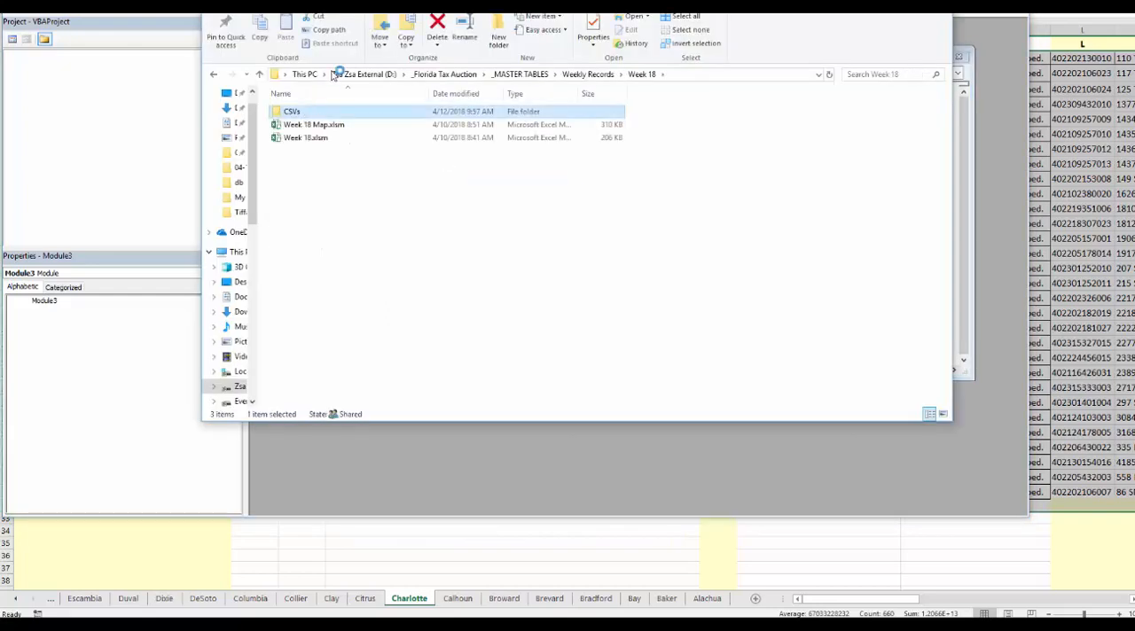
double_click(302, 113)
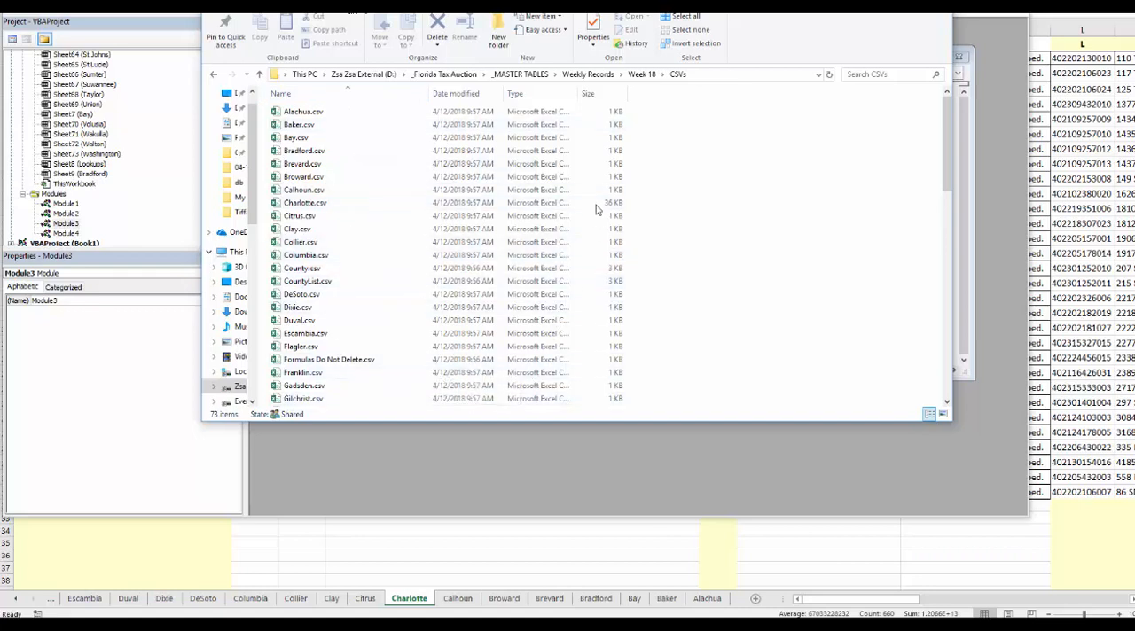
click(587, 94)
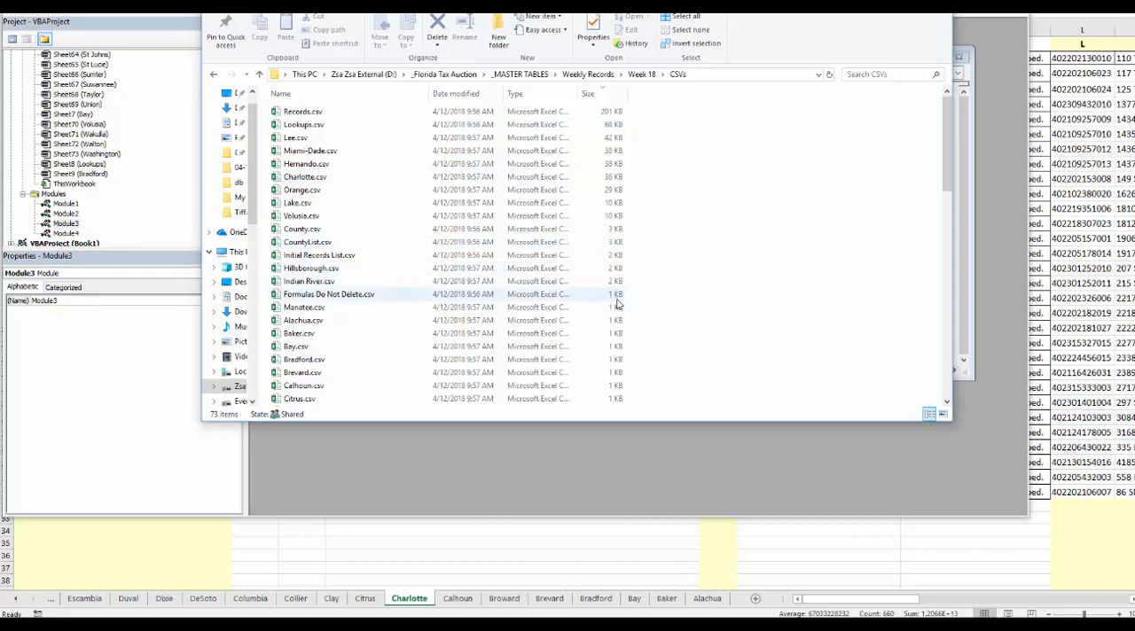
Delete the CSV files from Formulas Do Not Delete.csv through Nassau.csv in the size-sorted list.
click(357, 299)
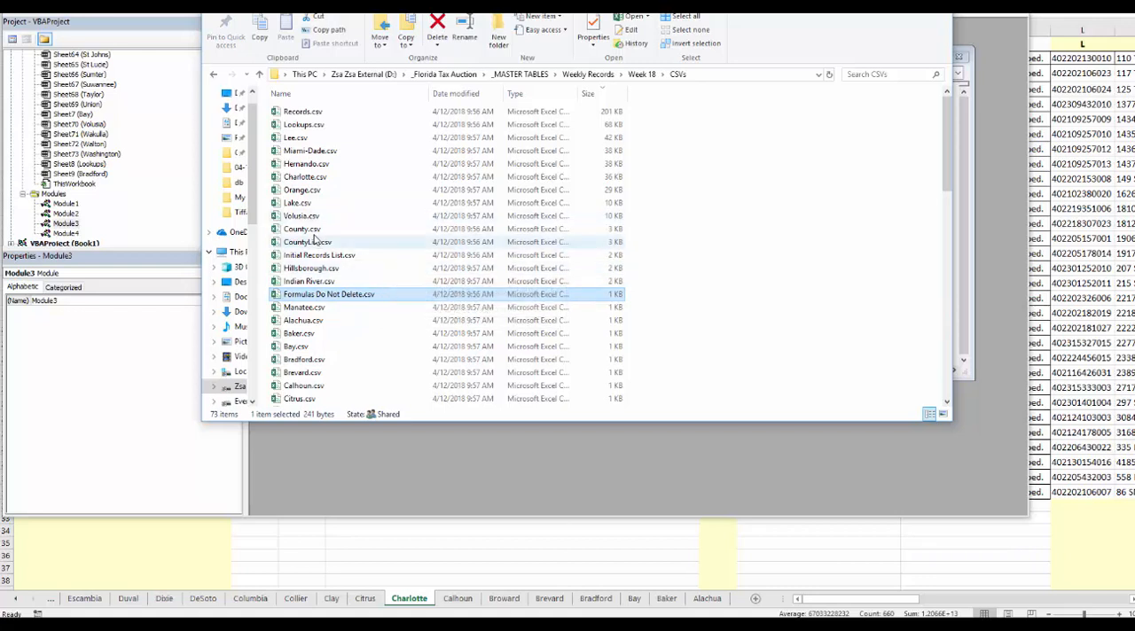
scroll(328, 235, down, 15)
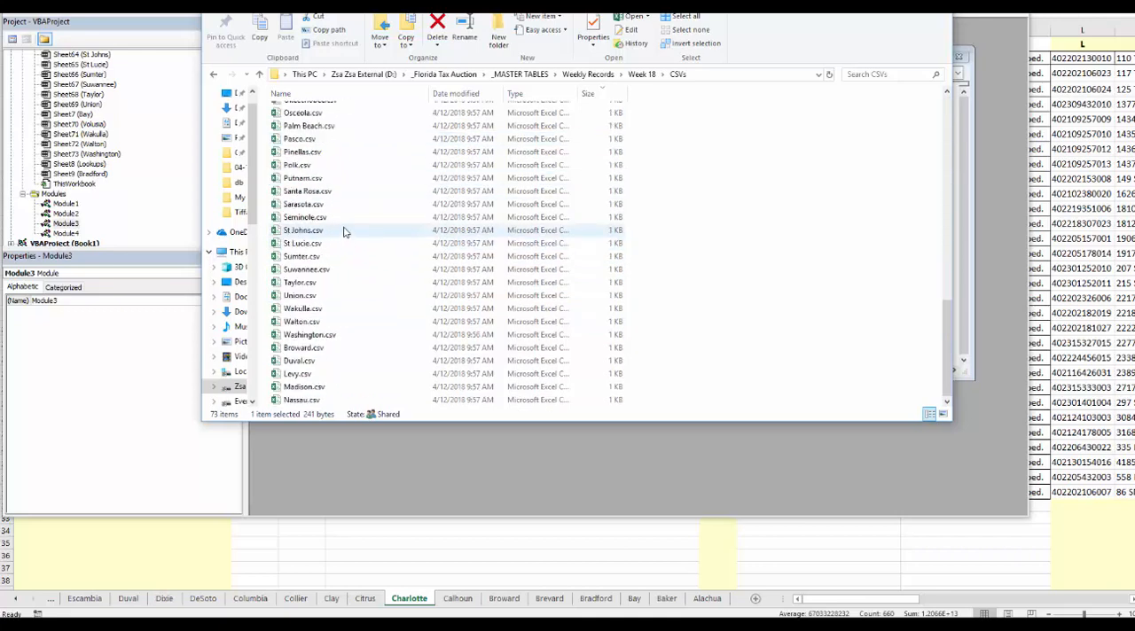
shift+click(306, 400)
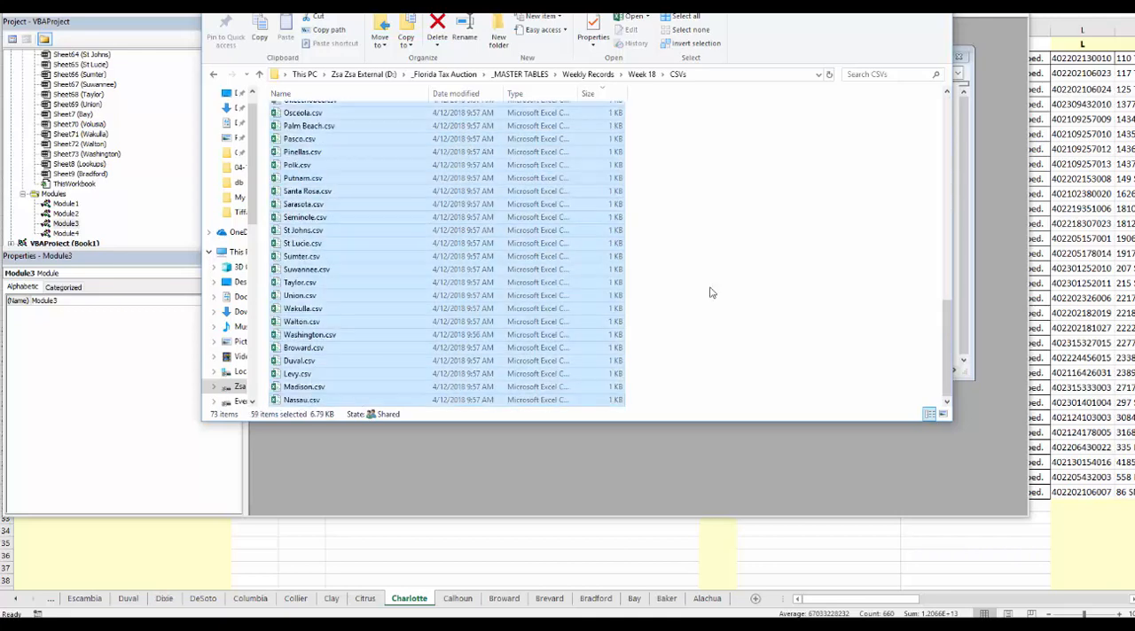
key(Delete)
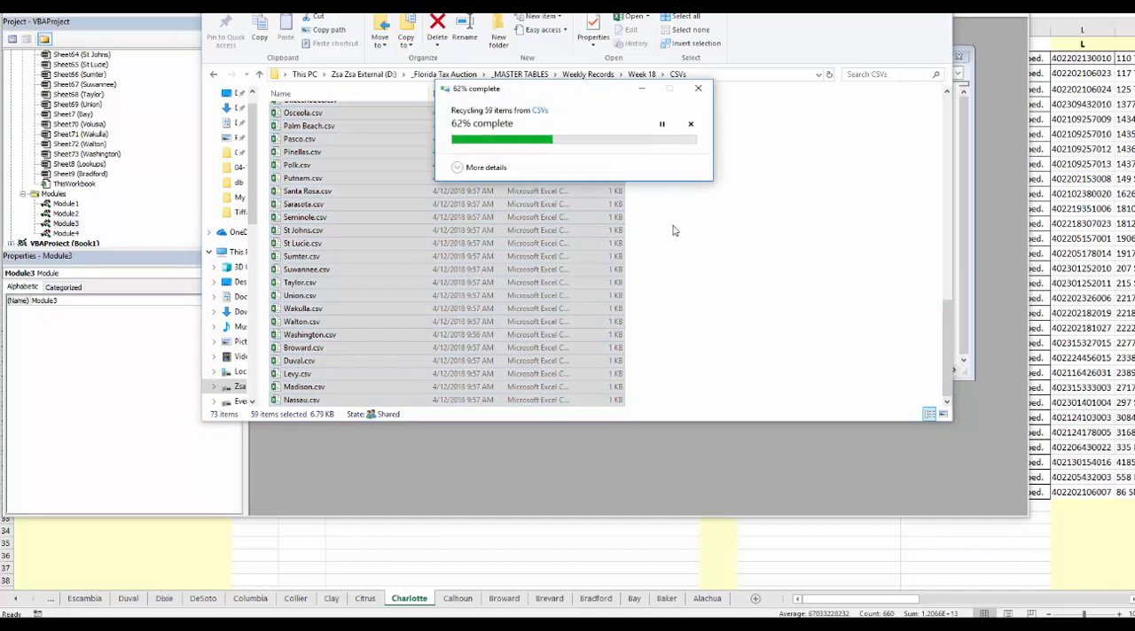
click(603, 215)
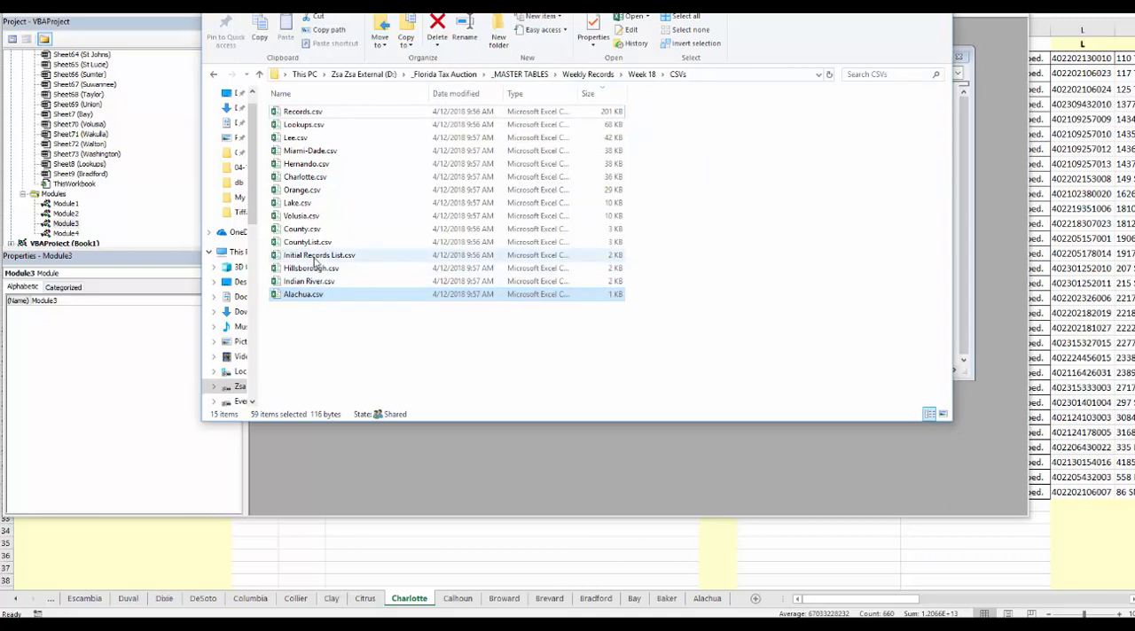
Select the non-county files Initial Records List.csv, CountyList.csv, County.csv, Lookups.csv and Records.csv together.
click(314, 256)
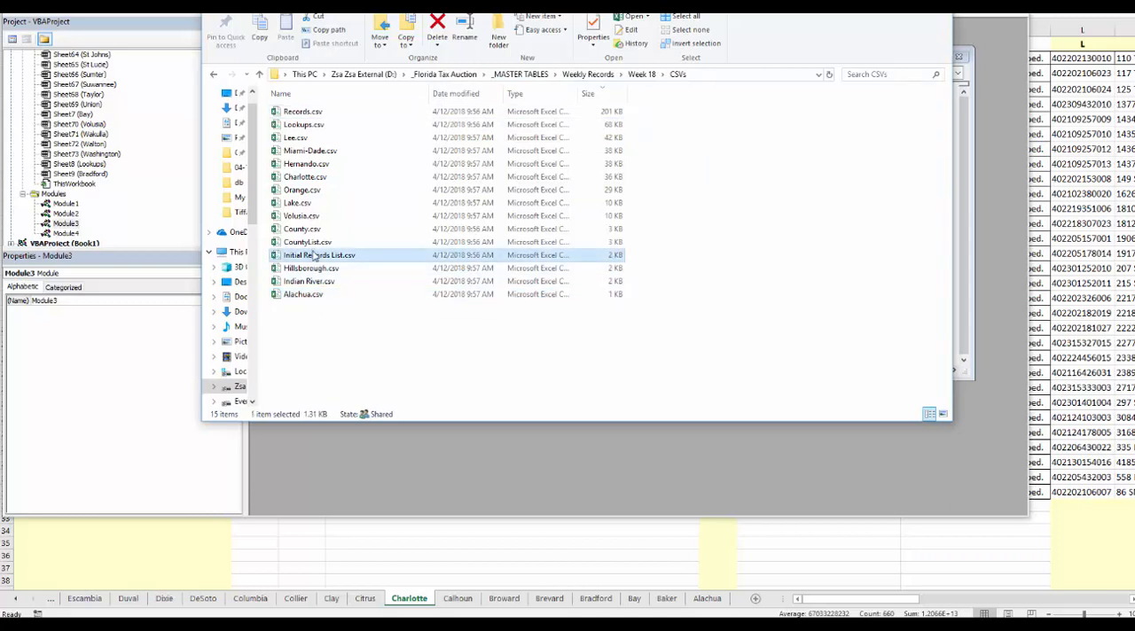
shift+click(308, 242)
shift+click(307, 232)
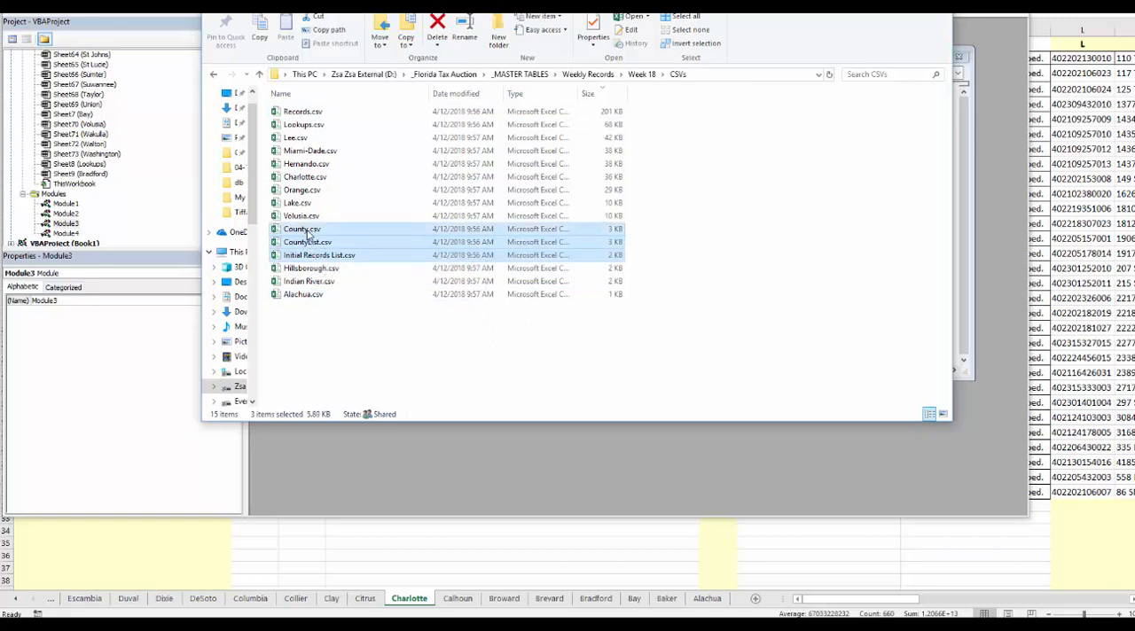
ctrl+click(354, 127)
ctrl+click(395, 114)
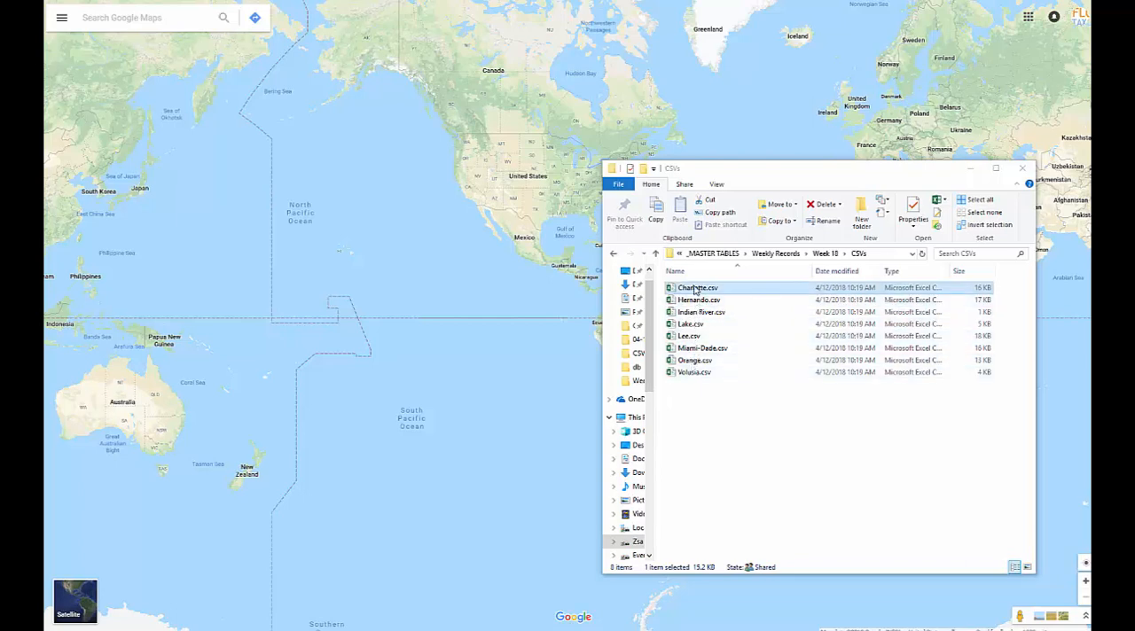
Create a new custom map from the list of your own maps in Your places.
click(259, 129)
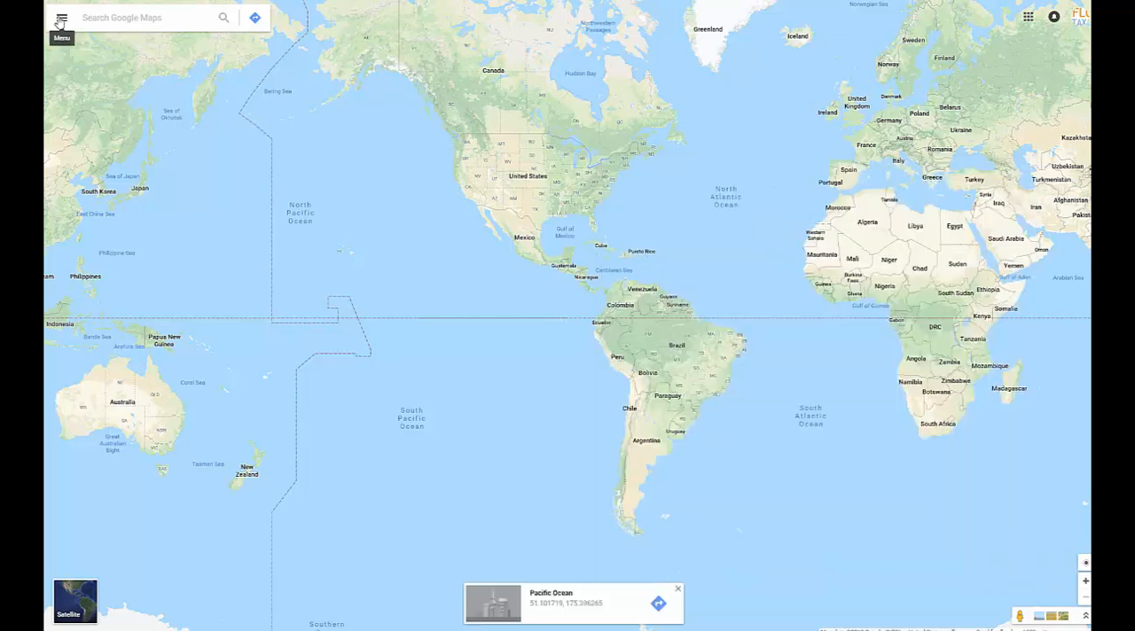
click(59, 19)
click(111, 275)
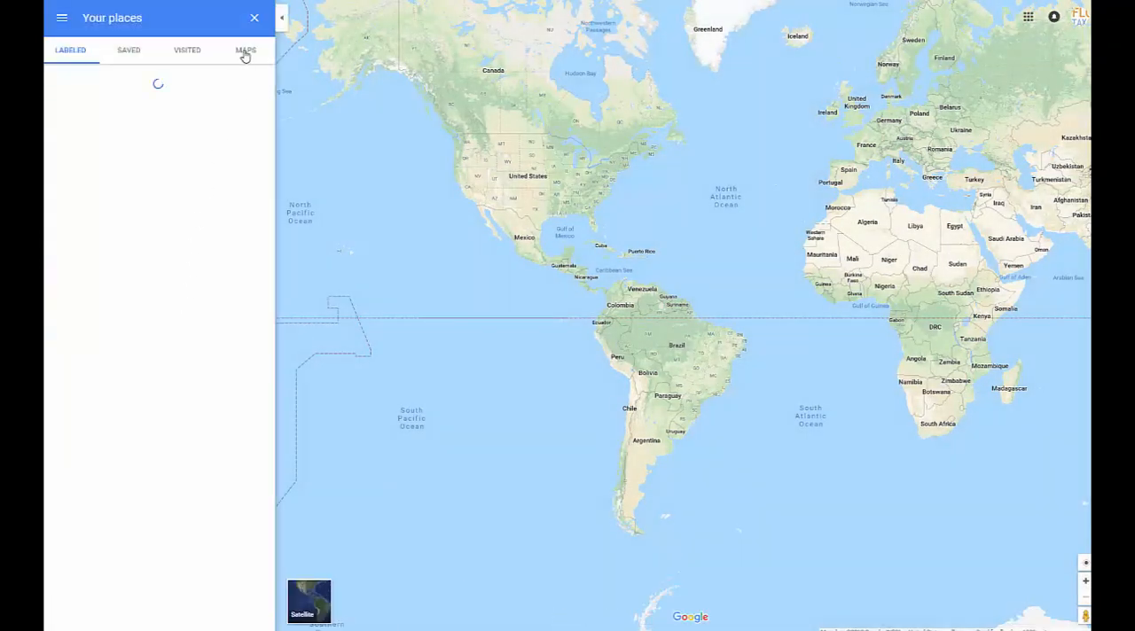
click(246, 53)
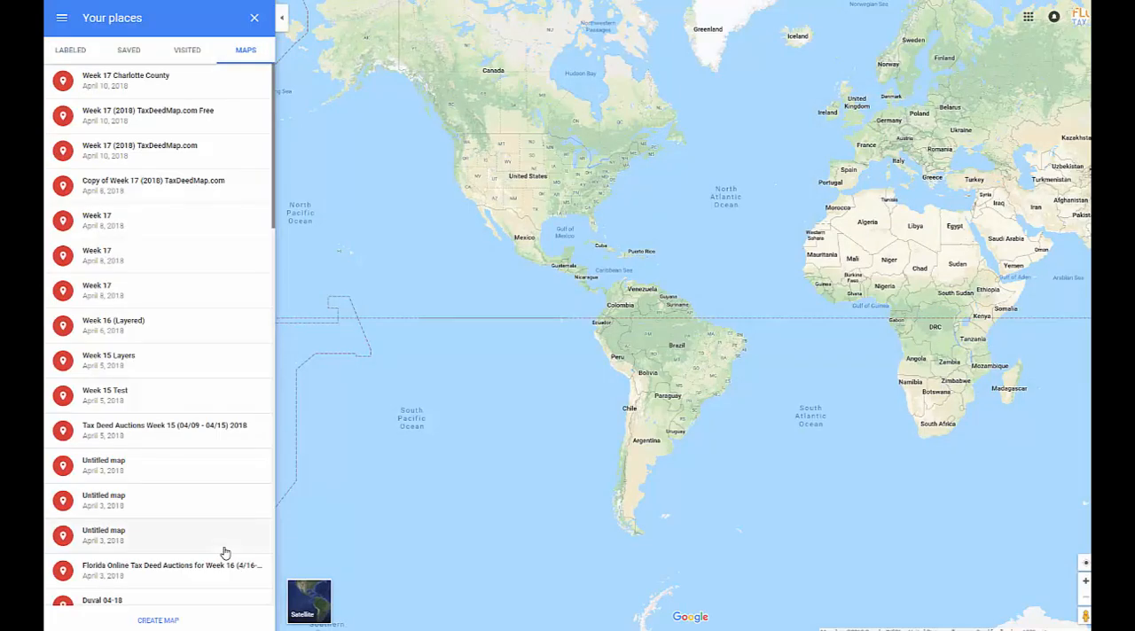
click(158, 618)
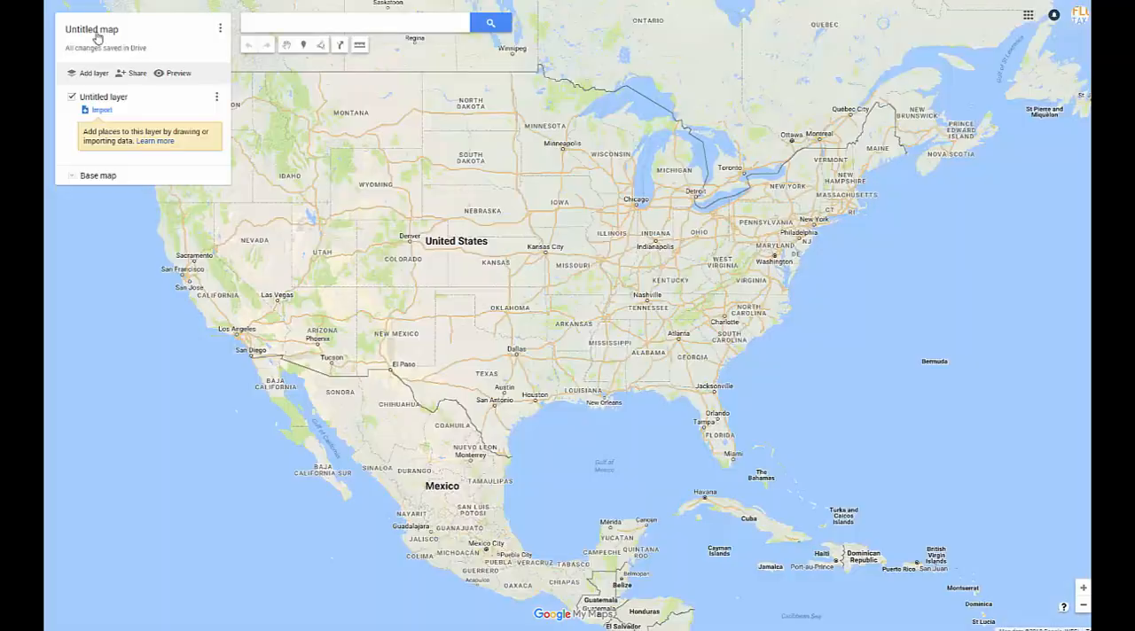
Title the new map Week 18.
click(97, 32)
text(Week 18)
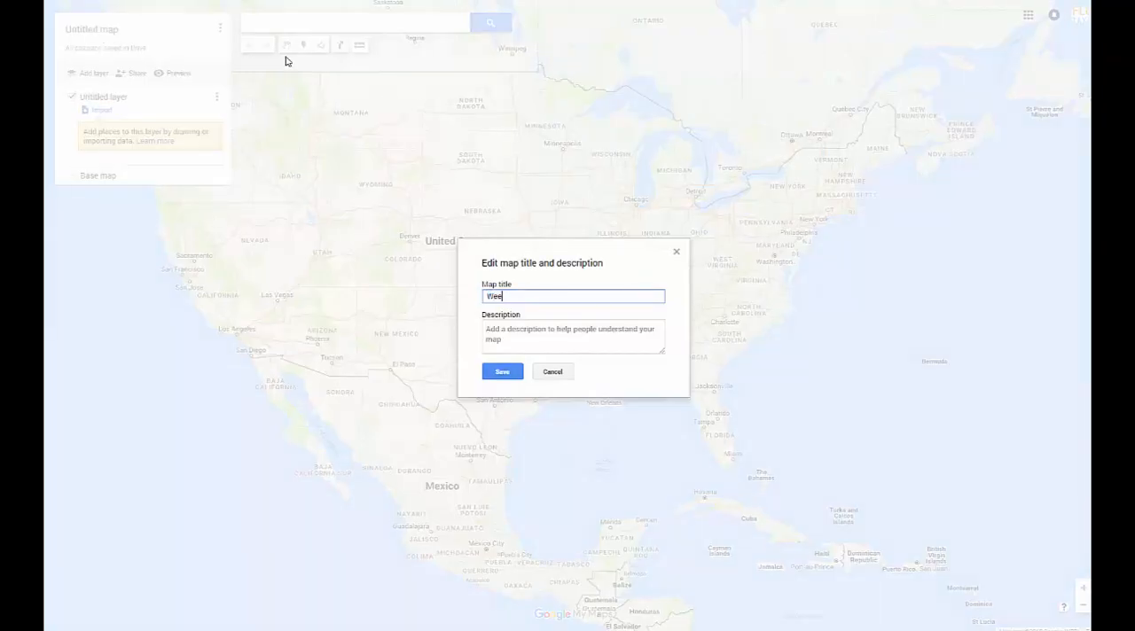
click(518, 374)
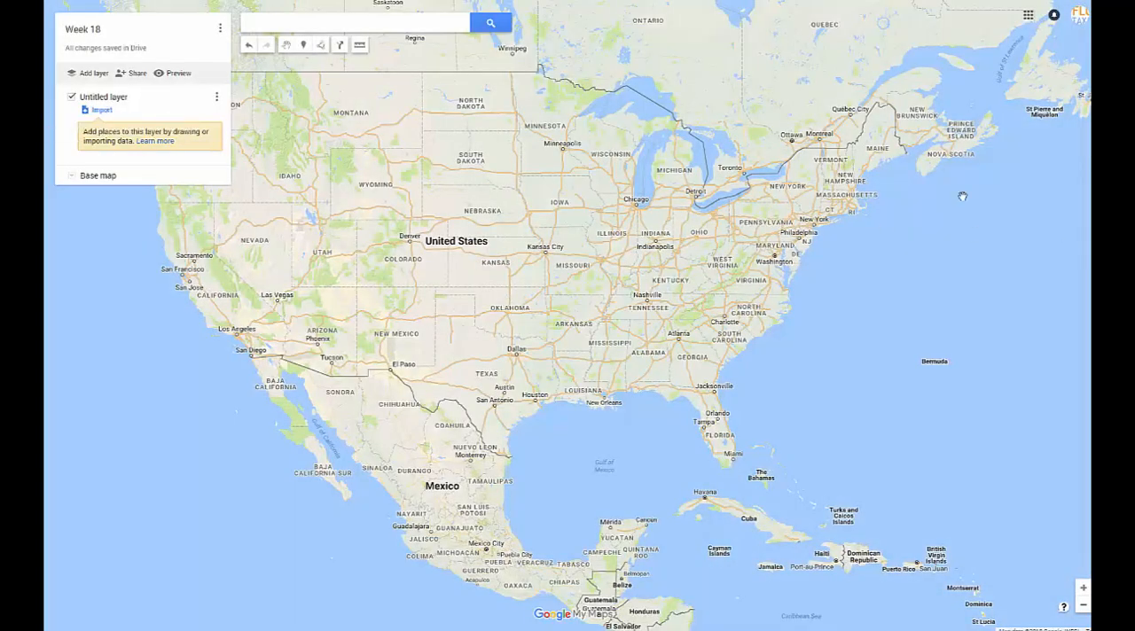
Import Charlotte.csv from the Week 18 CSVs folder into the map's untitled layer.
click(99, 116)
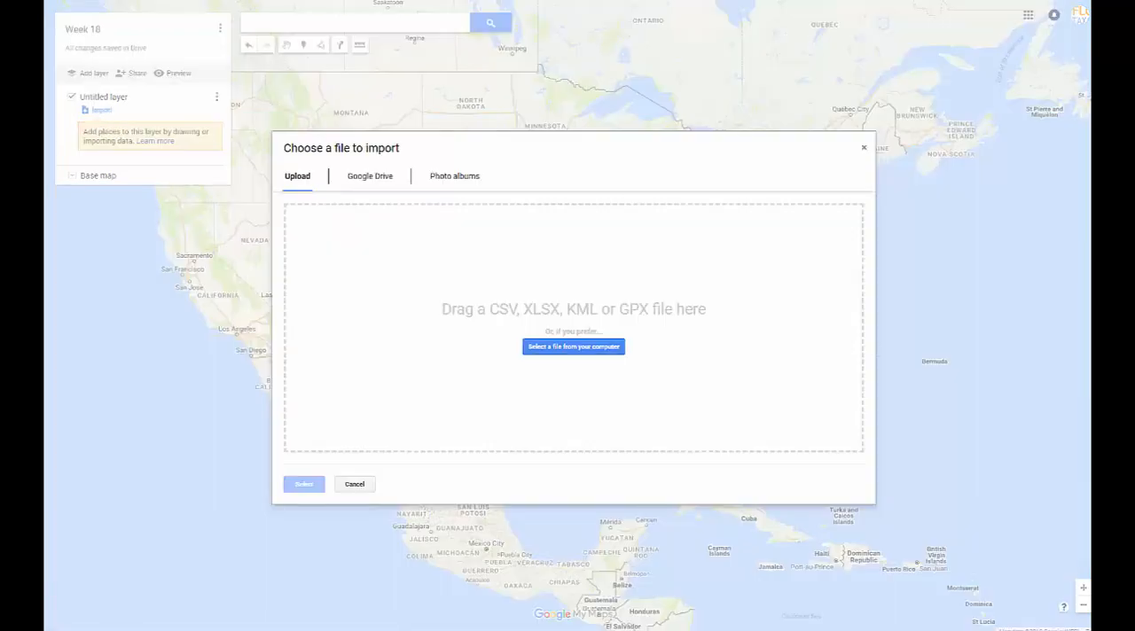
mouse_move(1099, 53)
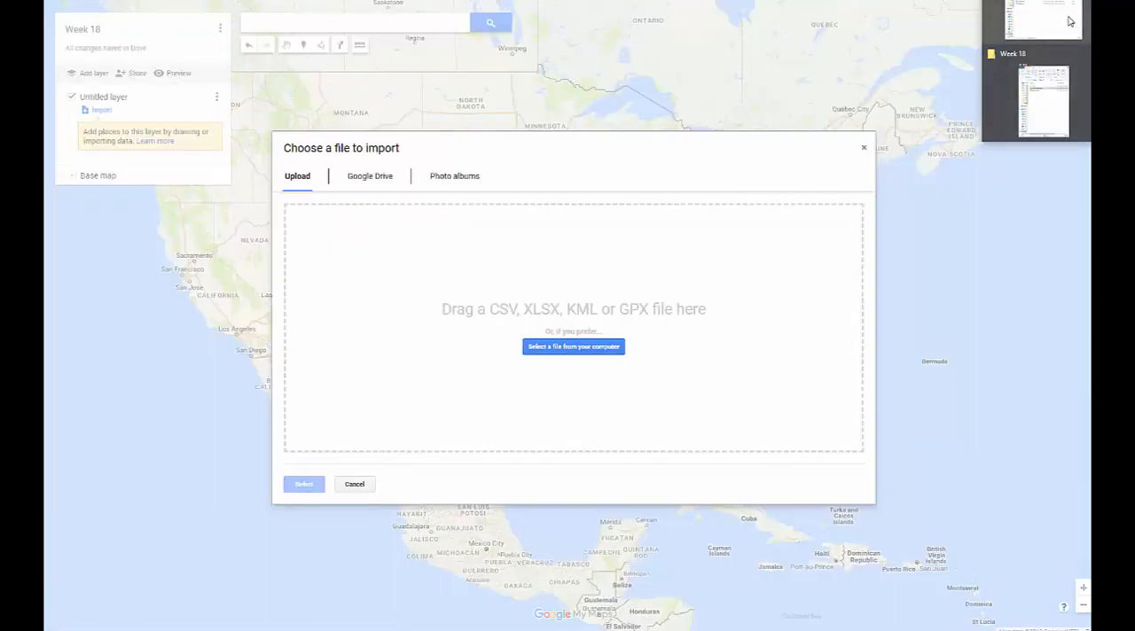
click(1069, 22)
drag(699, 295, 525, 308)
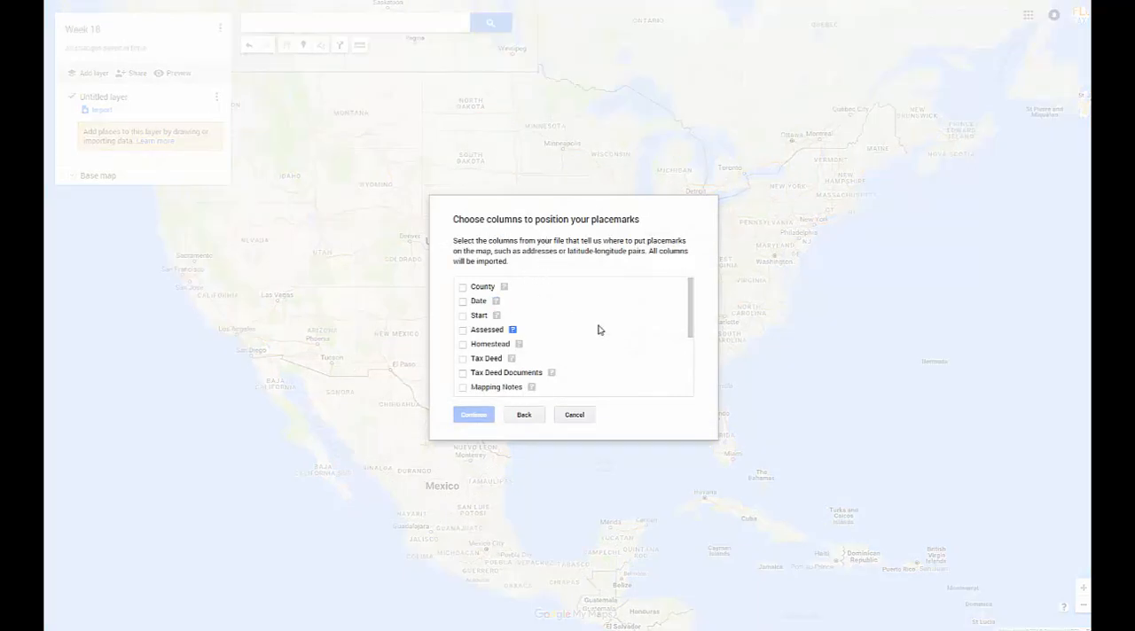
Position the Charlotte placemarks by Property Address and title the markers by Tax Deed.
scroll(597, 327, down, 3)
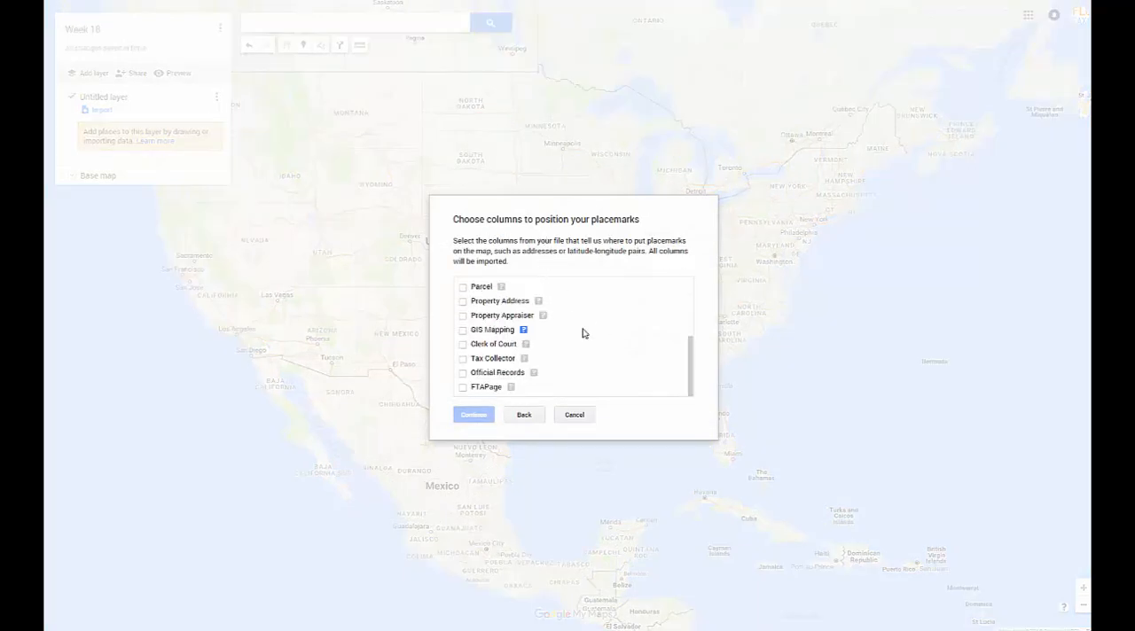
click(462, 302)
click(473, 415)
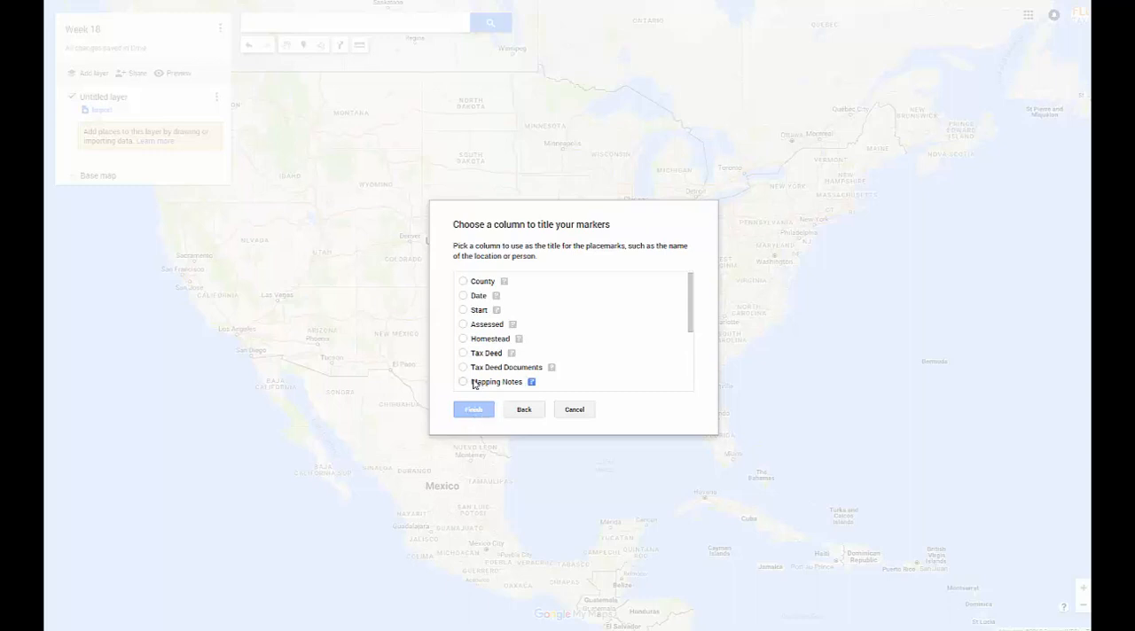
click(463, 353)
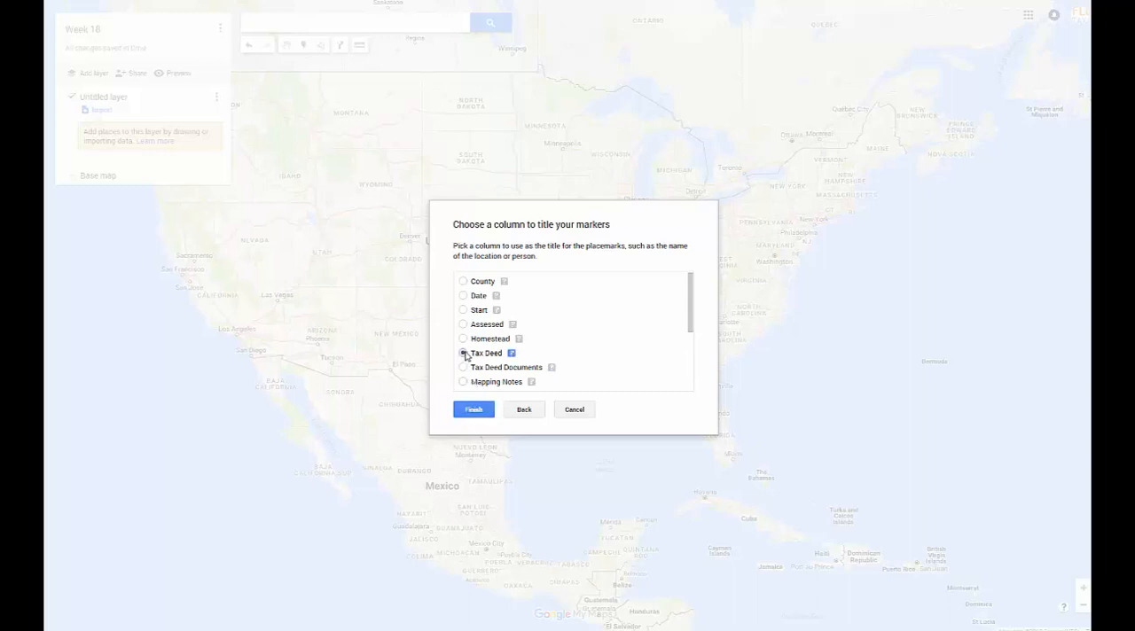
click(485, 410)
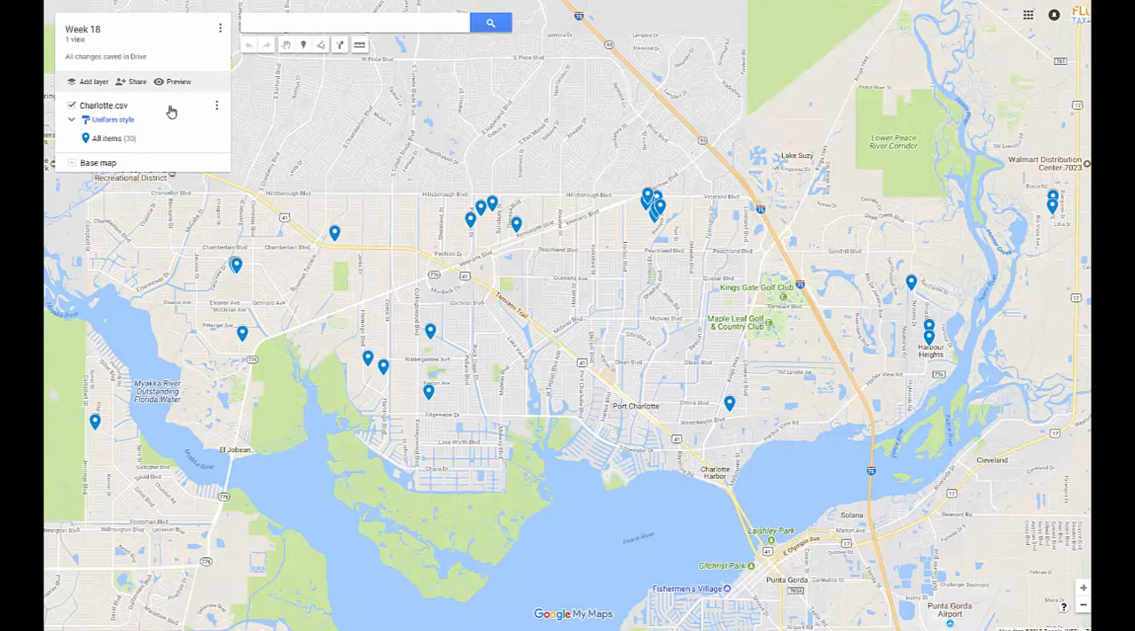
Rename the Charlotte.csv layer to Charlotte.
click(217, 105)
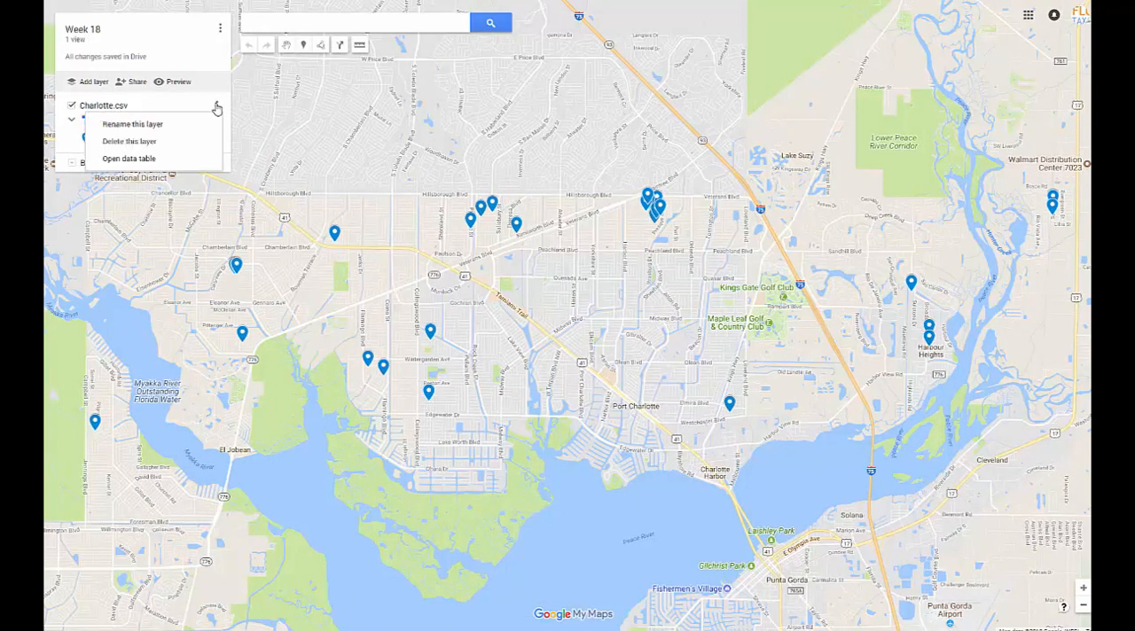
click(157, 129)
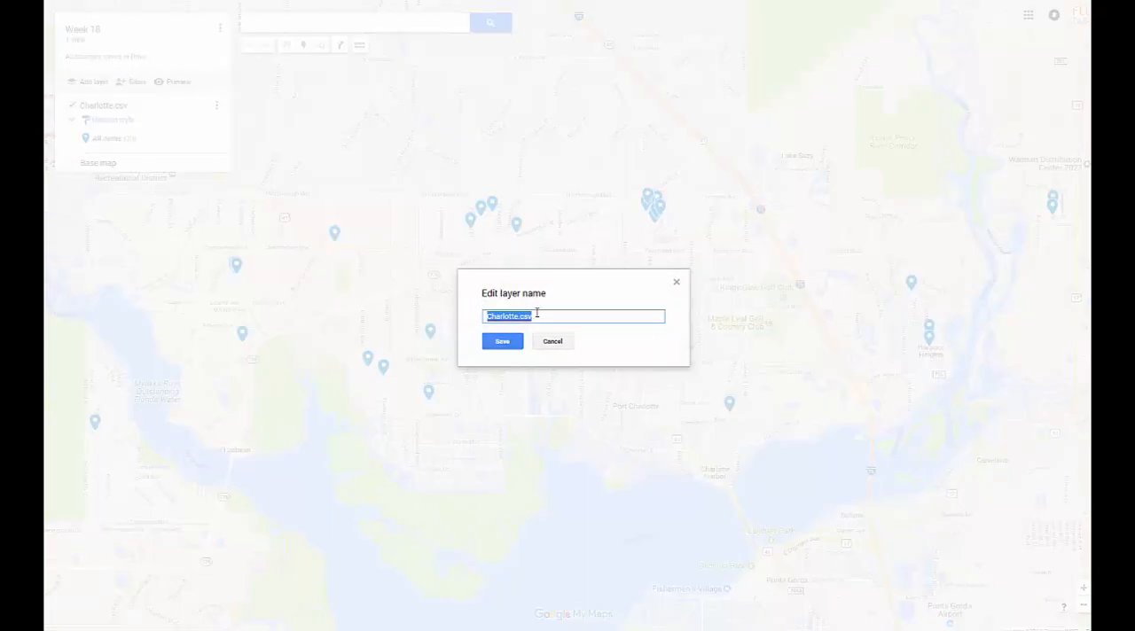
click(537, 314)
key(shift+Right)
key(shift+Right)
key(shift+Right)
key(shift+Right)
key(BackSpace)
click(513, 345)
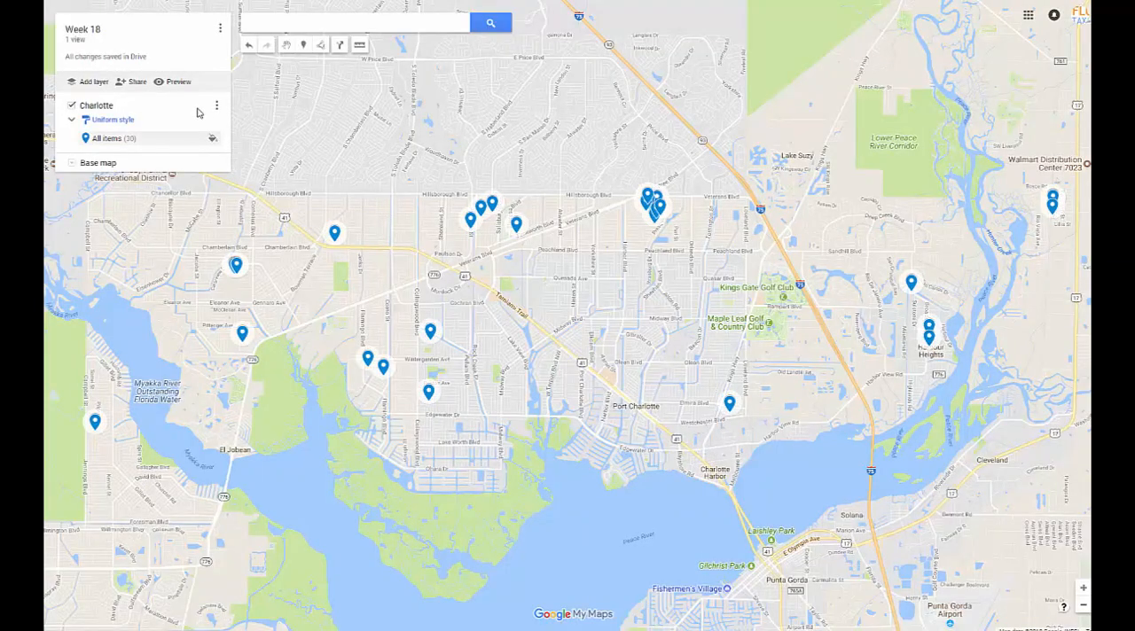
Add a second layer to the map and import Hernando.csv into it.
click(90, 82)
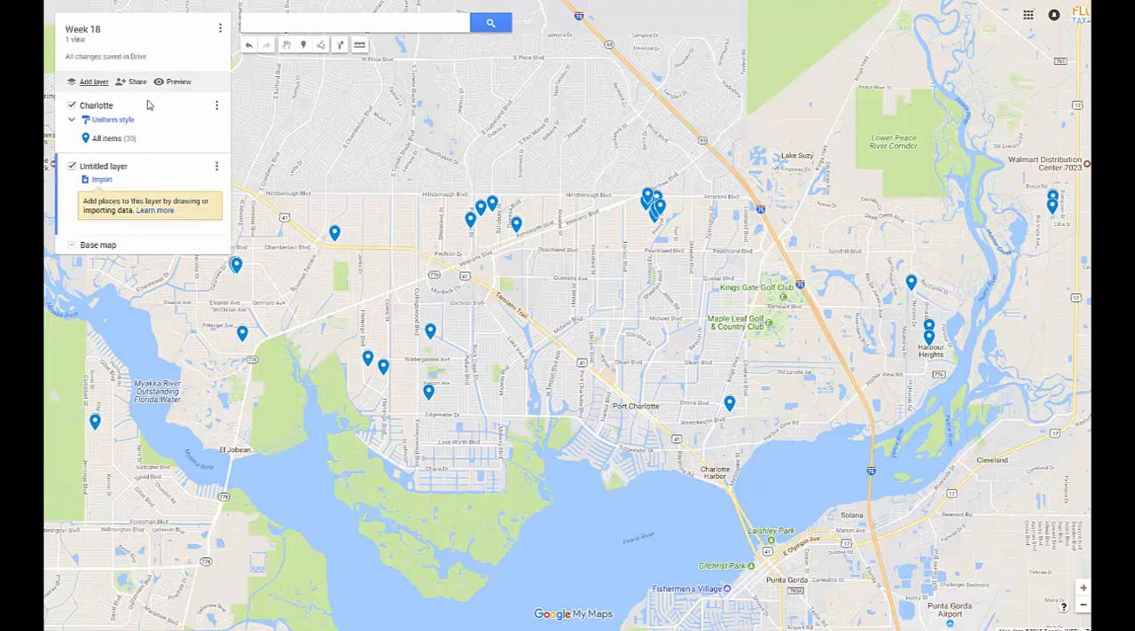
click(102, 181)
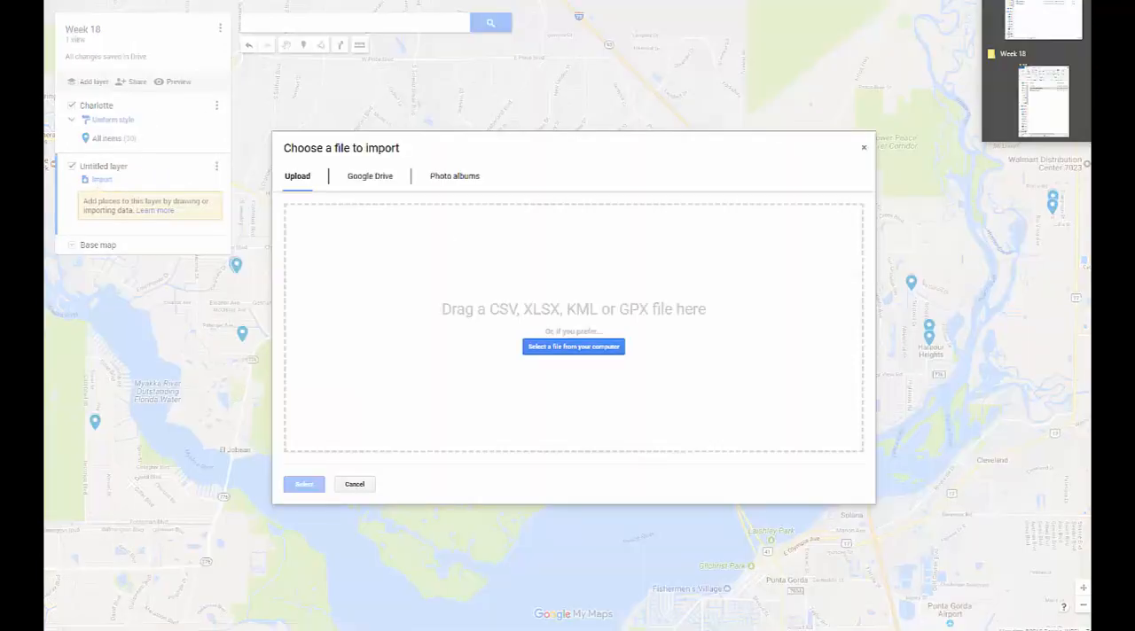
click(1048, 5)
drag(682, 304, 523, 307)
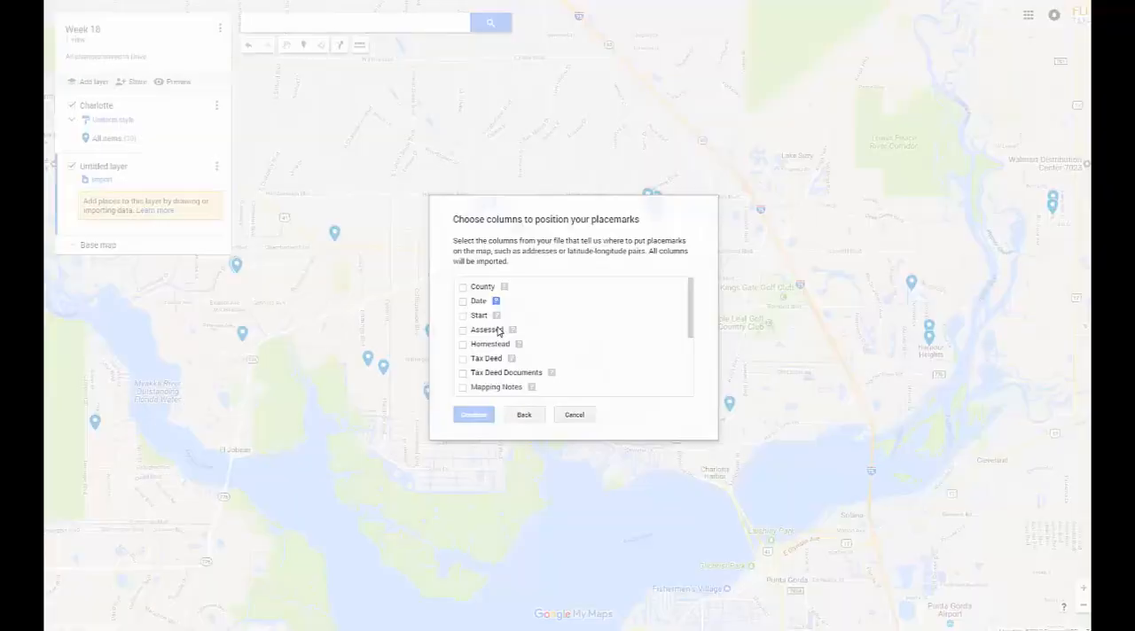
Position the Hernando placemarks by Property Address and title the markers by Tax Deed.
scroll(476, 377, down, 1)
scroll(476, 379, down, 2)
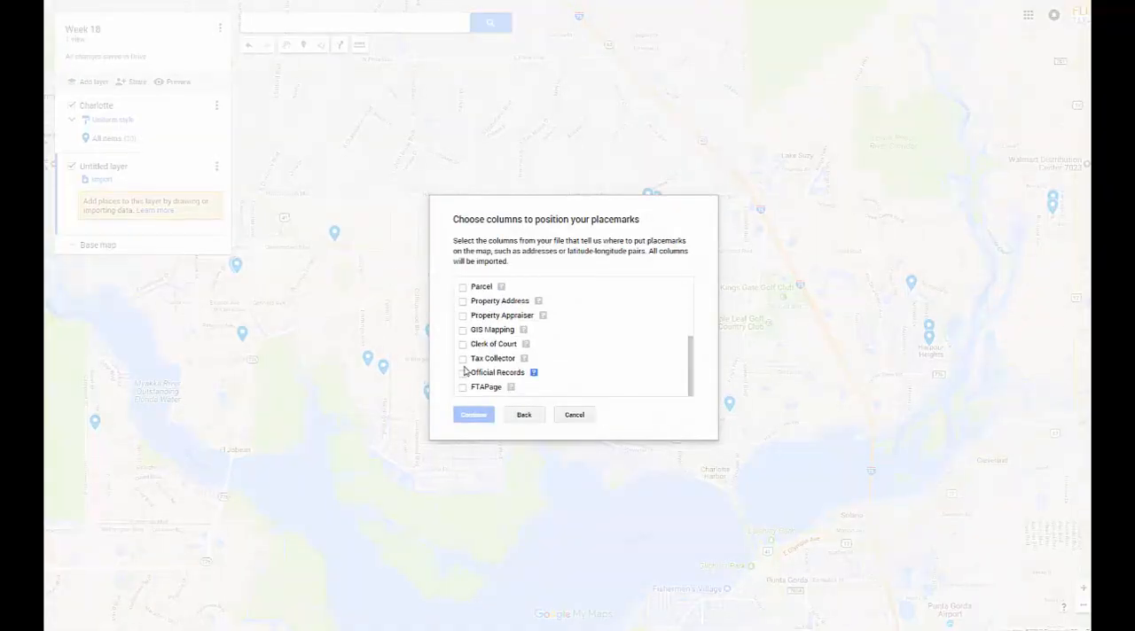
click(463, 301)
click(490, 413)
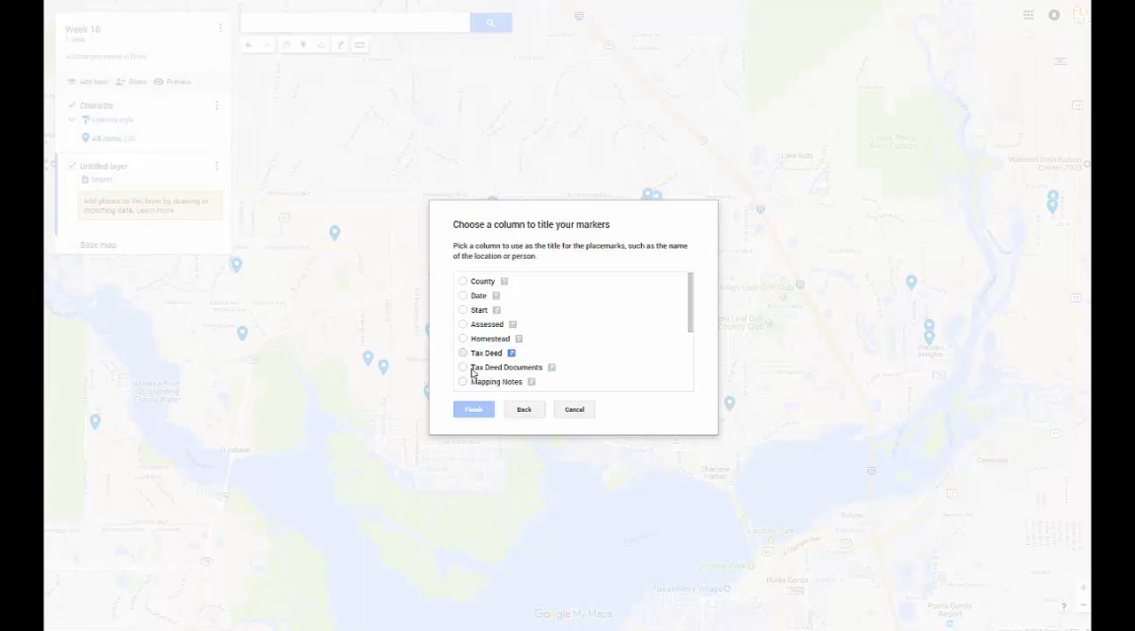
click(462, 353)
click(473, 410)
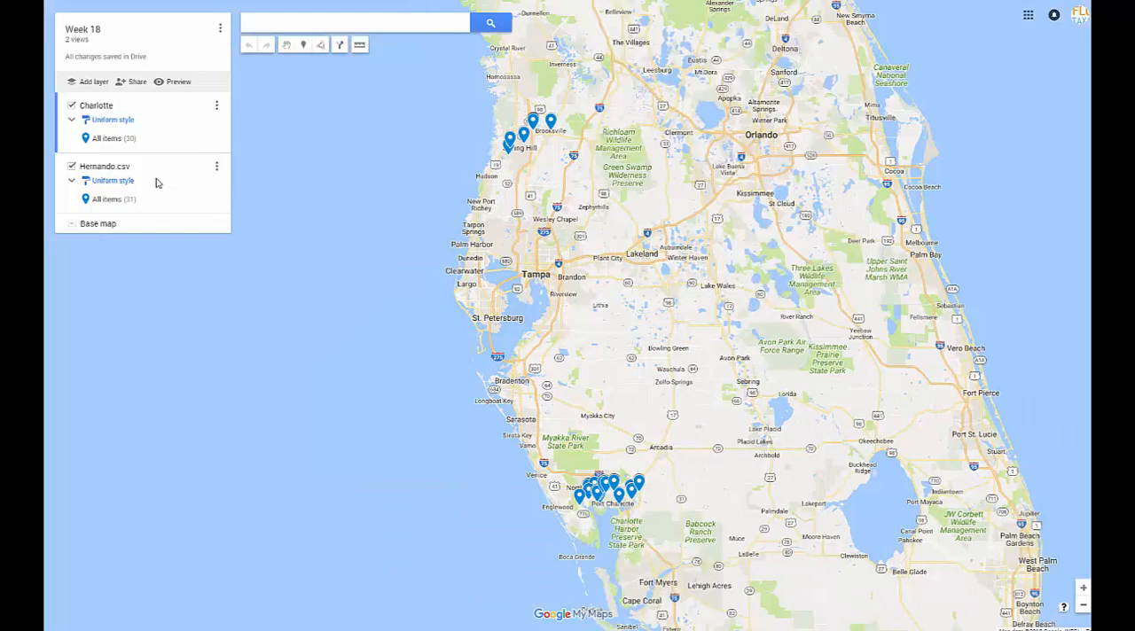
Rename the Hernando.csv layer to Hernando.
click(216, 166)
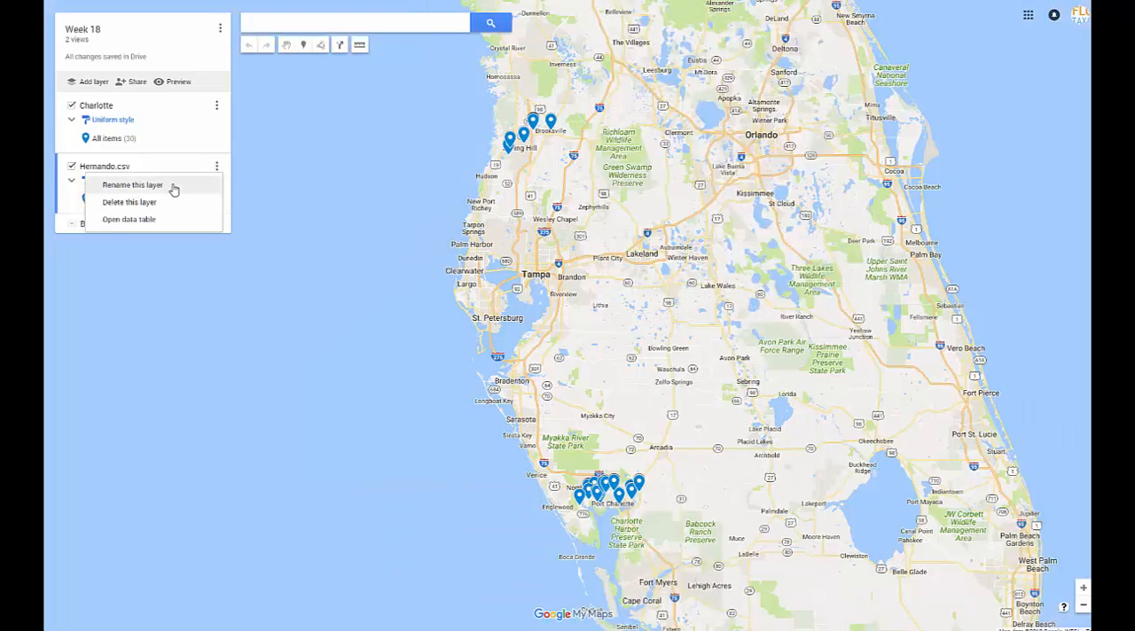
click(177, 186)
drag(524, 321, 562, 321)
key(BackSpace)
click(501, 343)
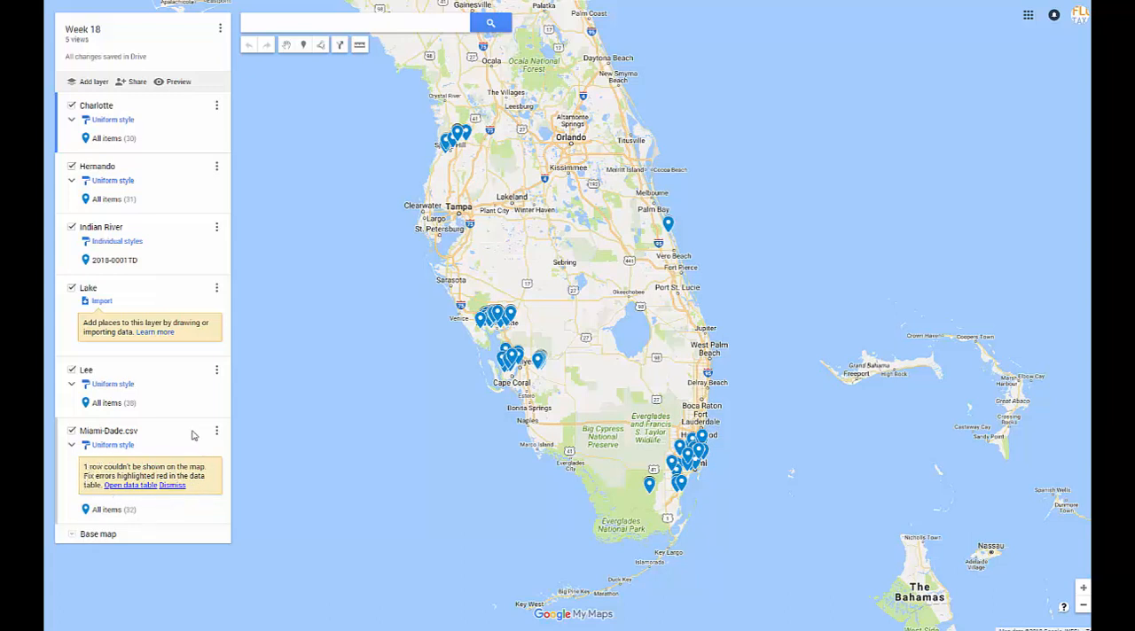
In the Miami-Dade.csv data table, insert UNIT before the unit number in row 1's flagged property address and close the table.
click(119, 490)
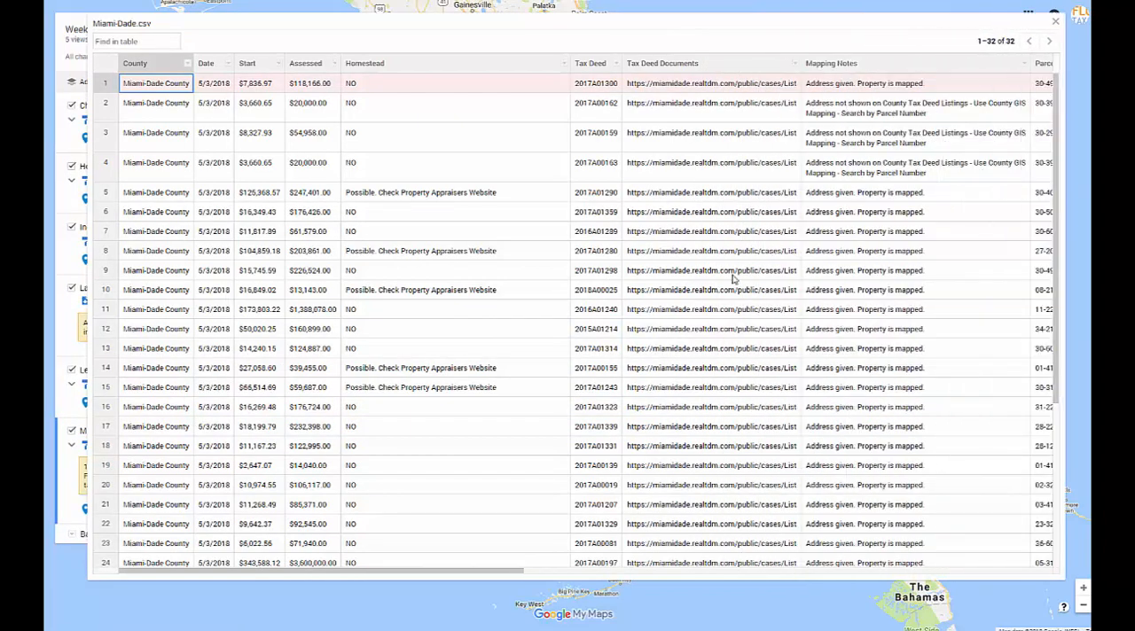
drag(456, 571, 626, 568)
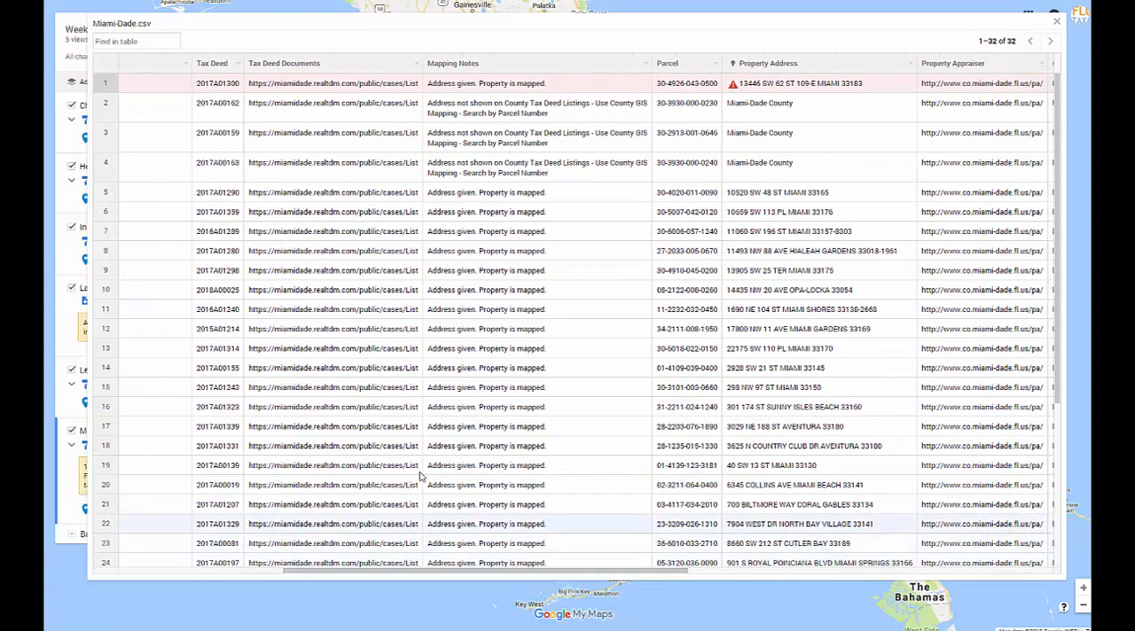
click(804, 85)
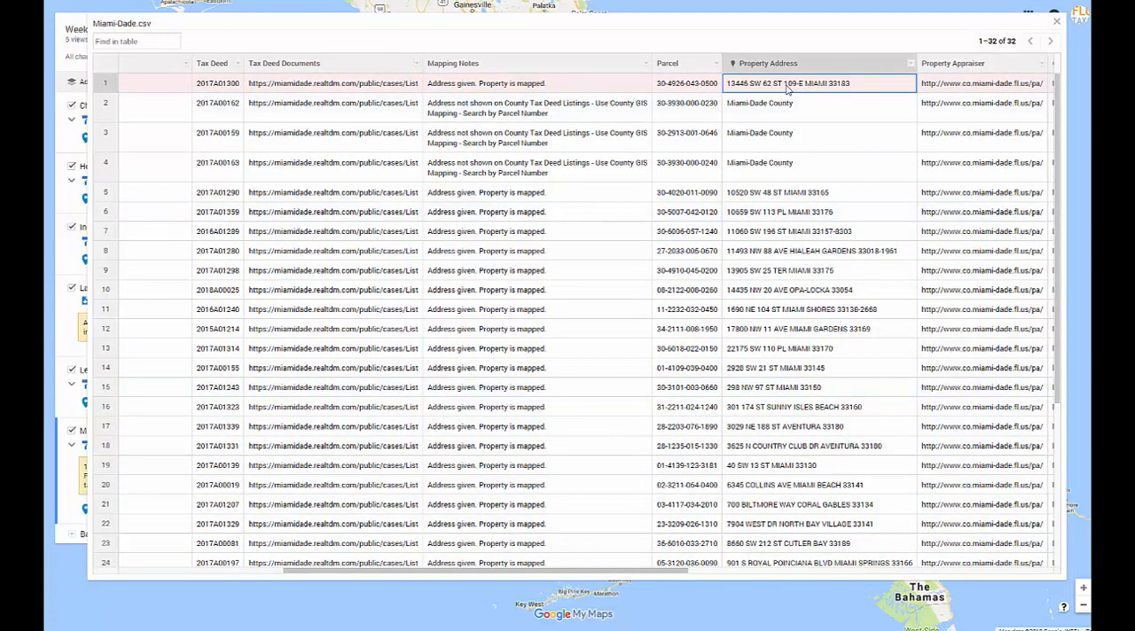
double_click(801, 88)
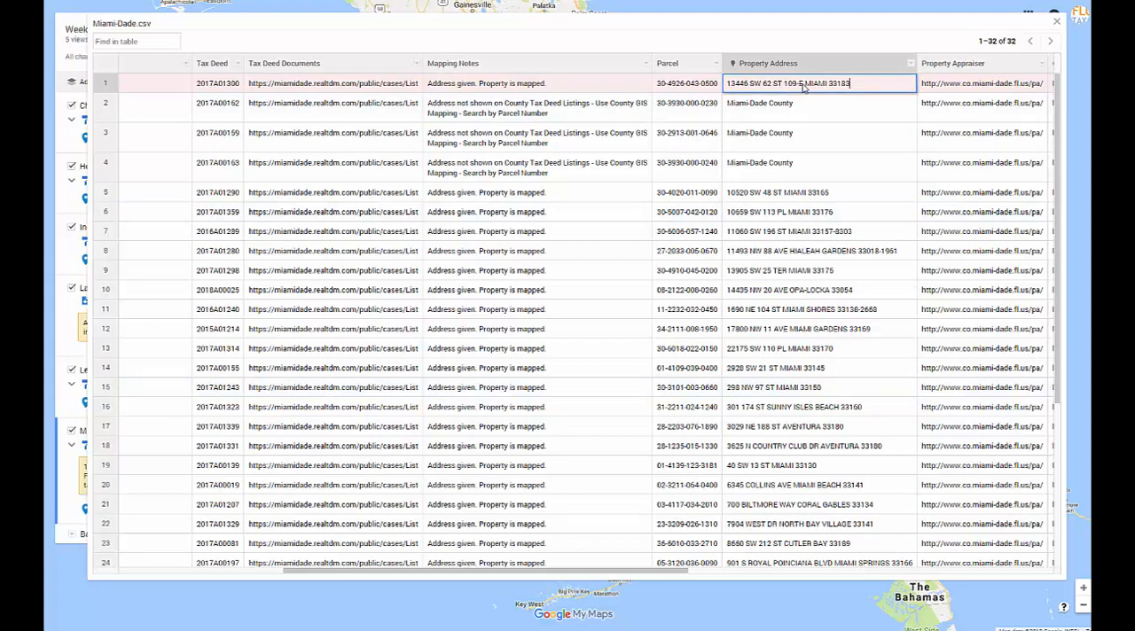
drag(803, 86, 785, 88)
click(796, 105)
text(UNIT)
click(810, 103)
scroll(811, 107, right, 2)
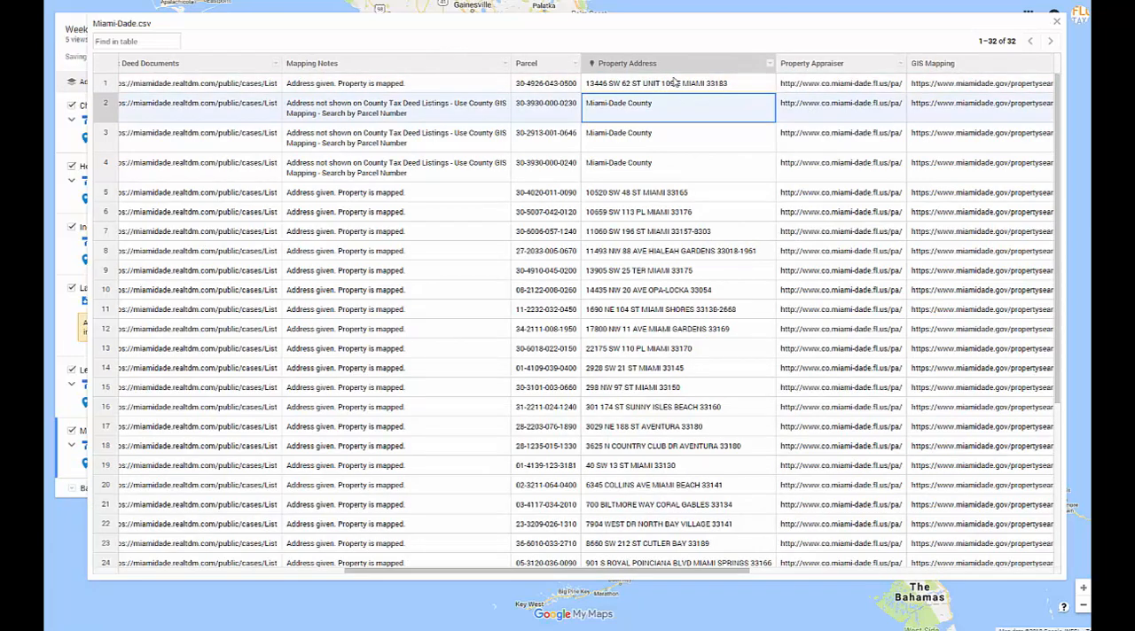
click(1056, 21)
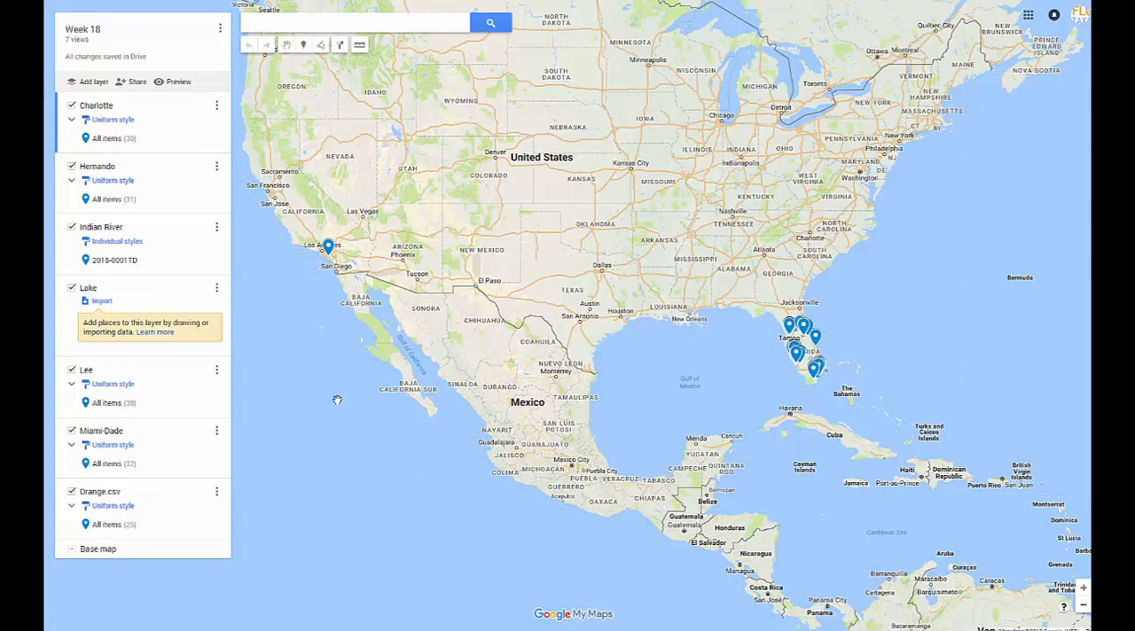
In the Orange.csv data table, set the Property Address of rows 1 to 3 to Orange County Florida and close the table.
click(217, 495)
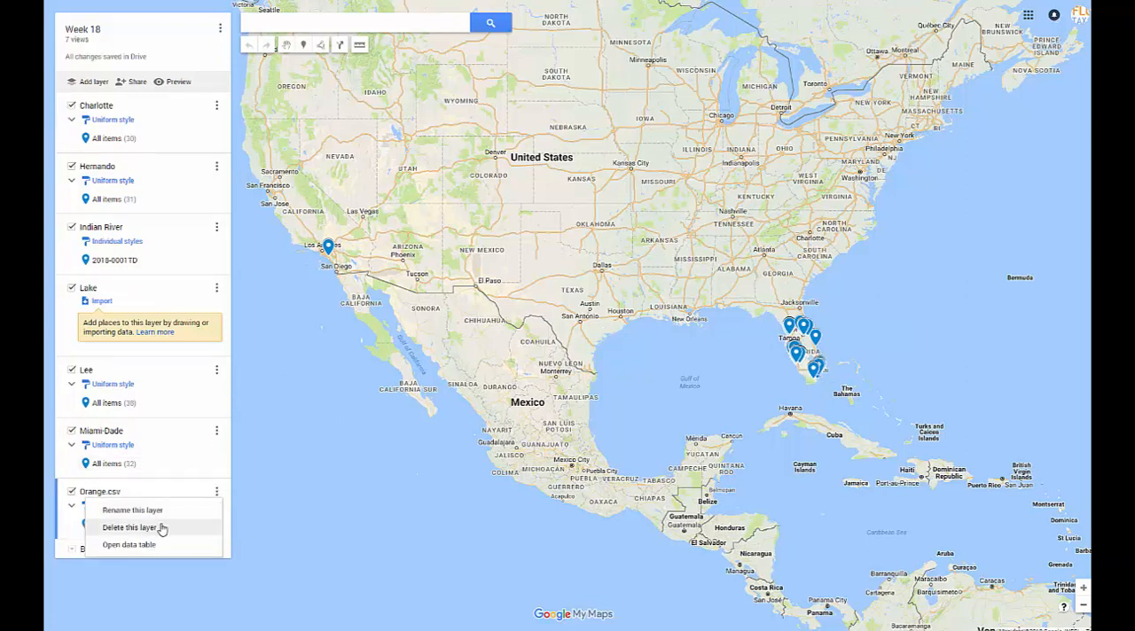
click(129, 544)
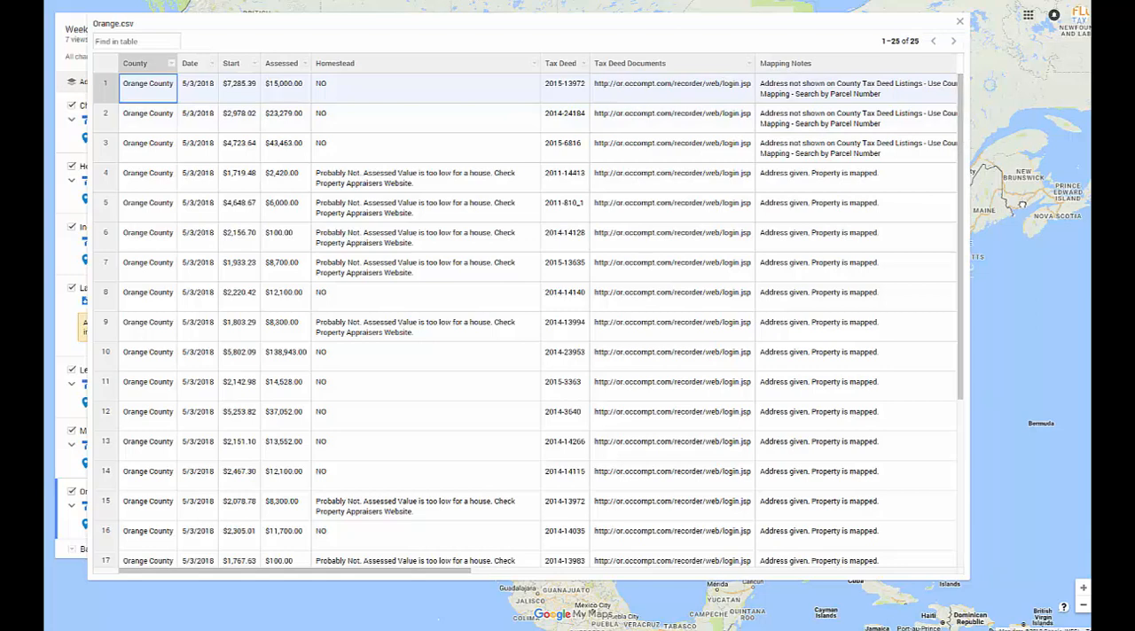
click(557, 574)
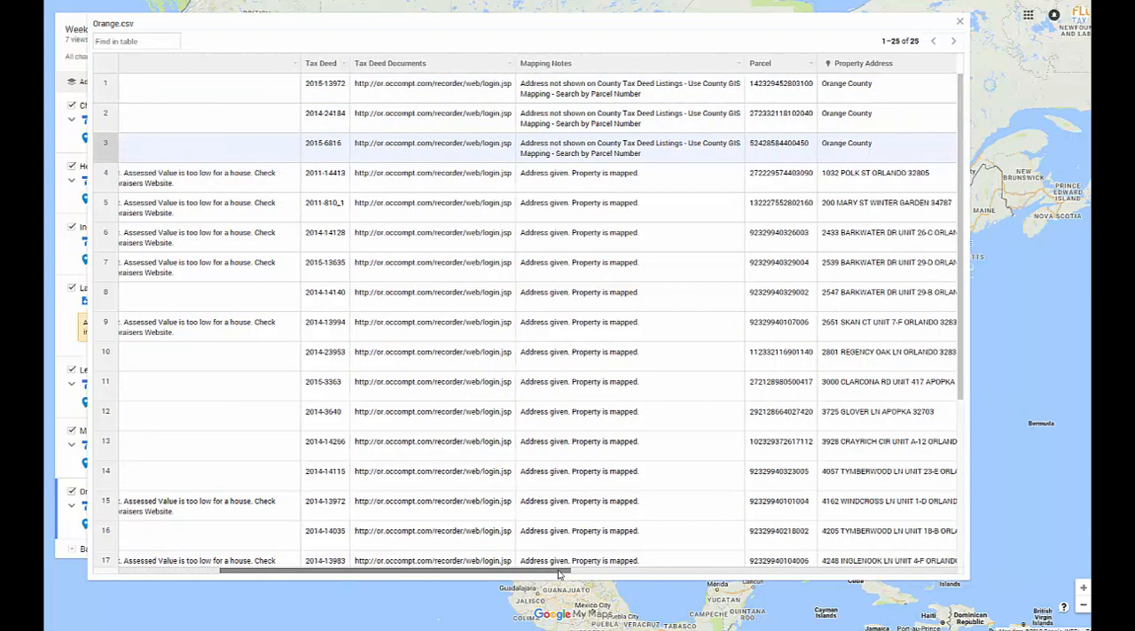
click(891, 84)
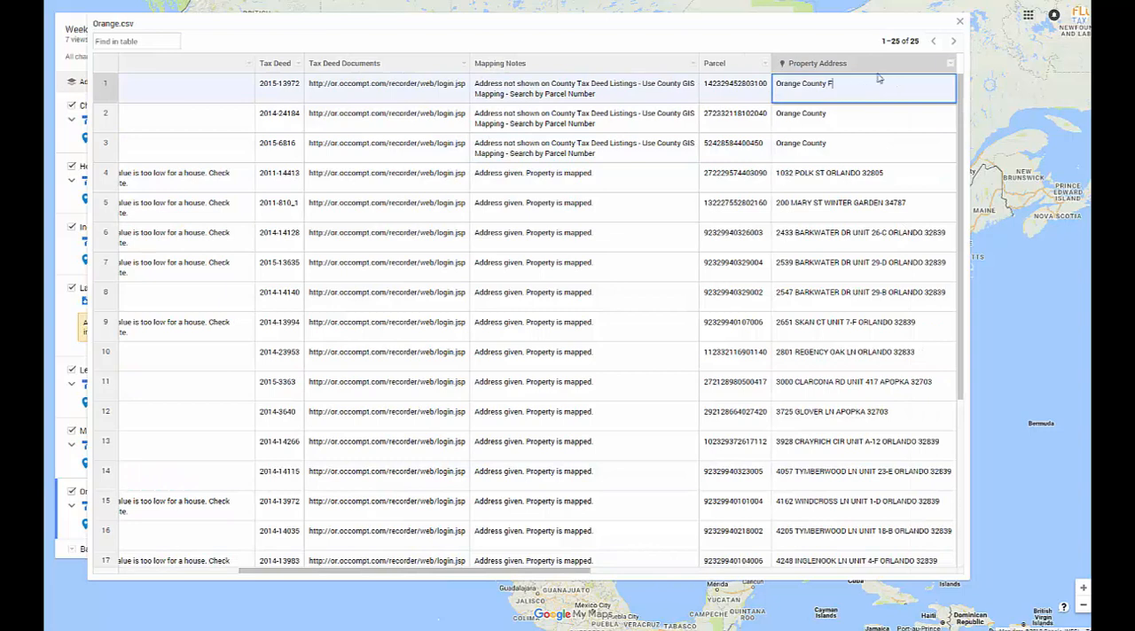
double_click(828, 84)
key(ctrl+c)
click(833, 113)
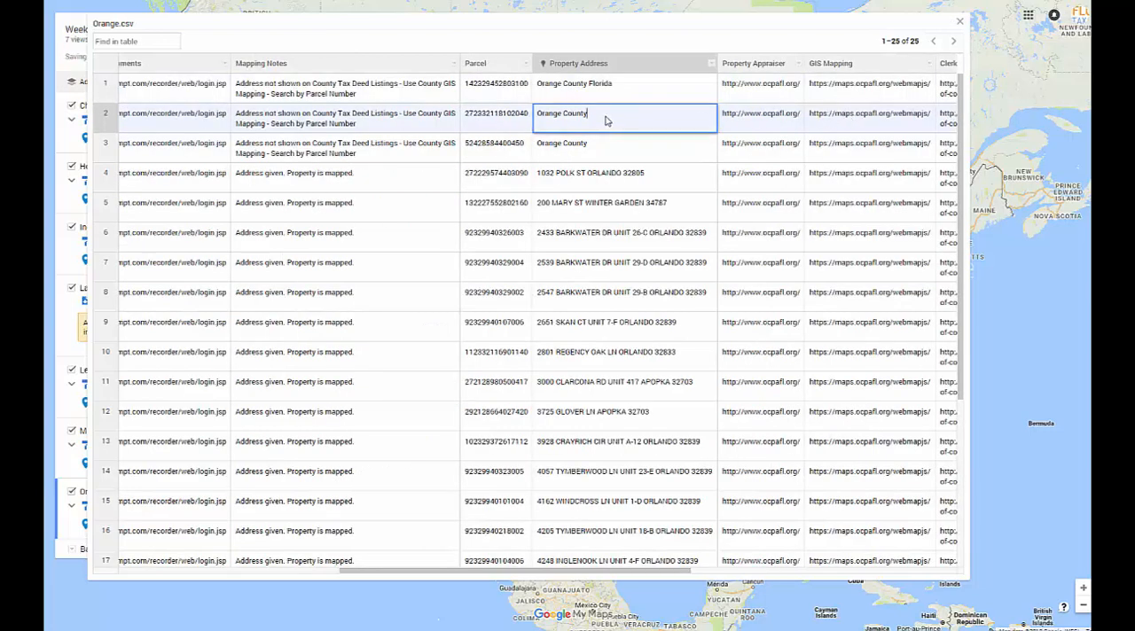
key(ctrl+v)
click(608, 144)
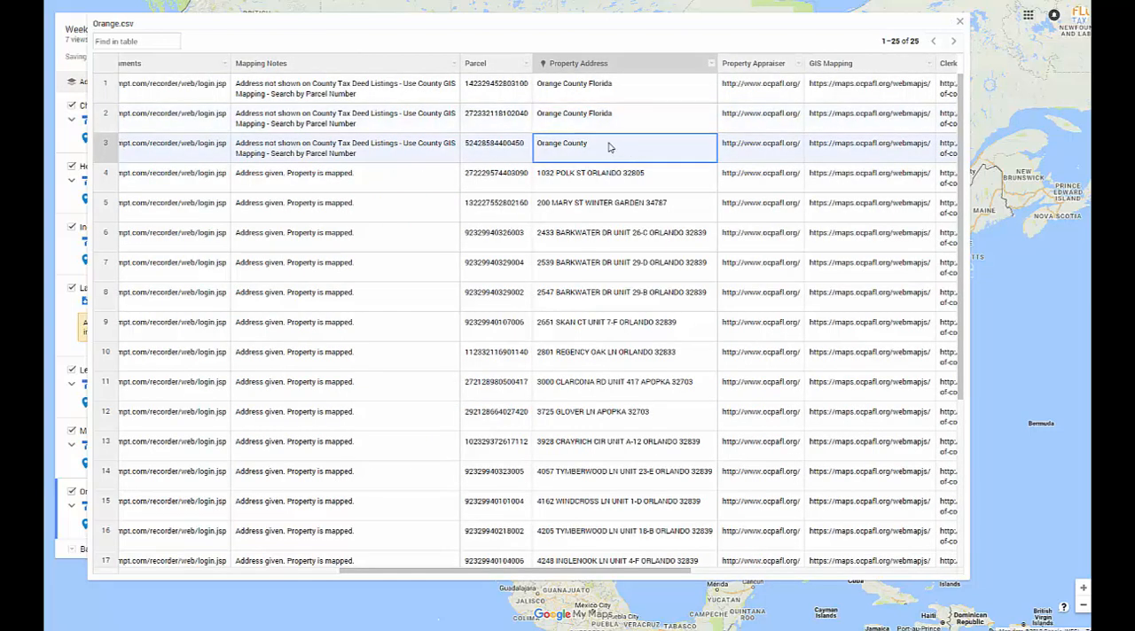
key(ctrl+v)
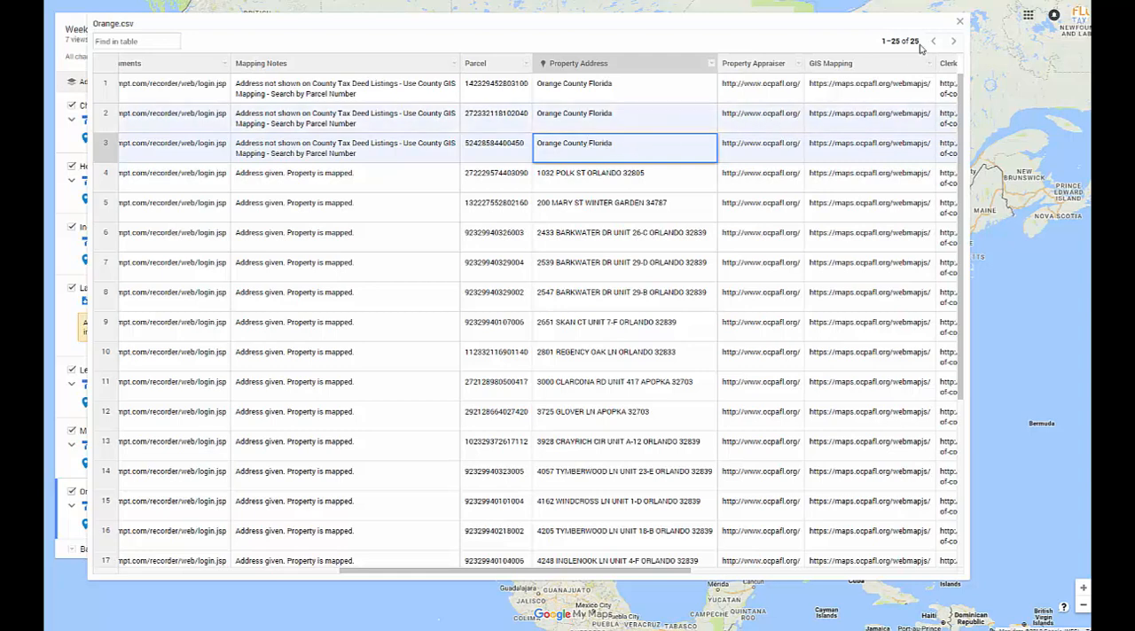
click(959, 20)
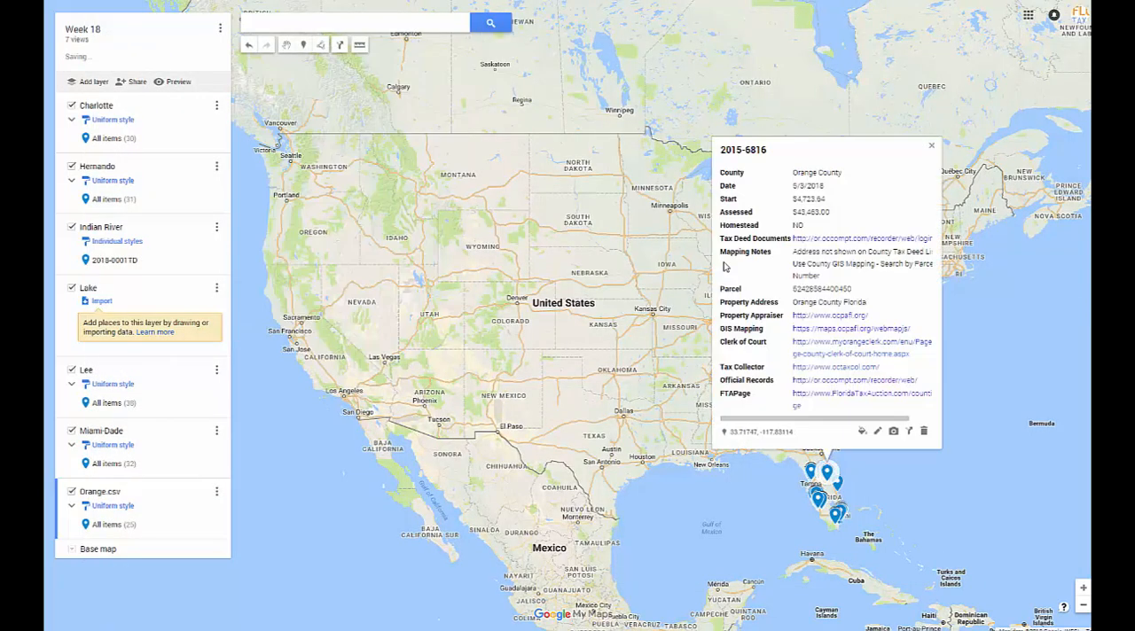
click(931, 148)
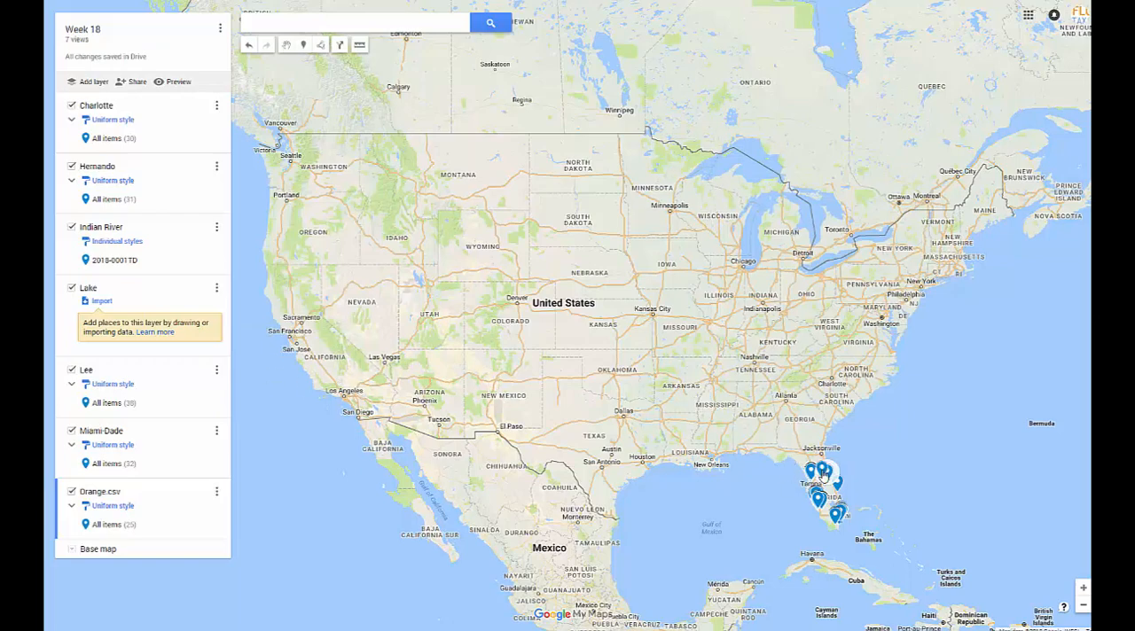
Frame the Florida peninsula with all its placemarks and save that view as the map's default.
drag(824, 282, 763, 132)
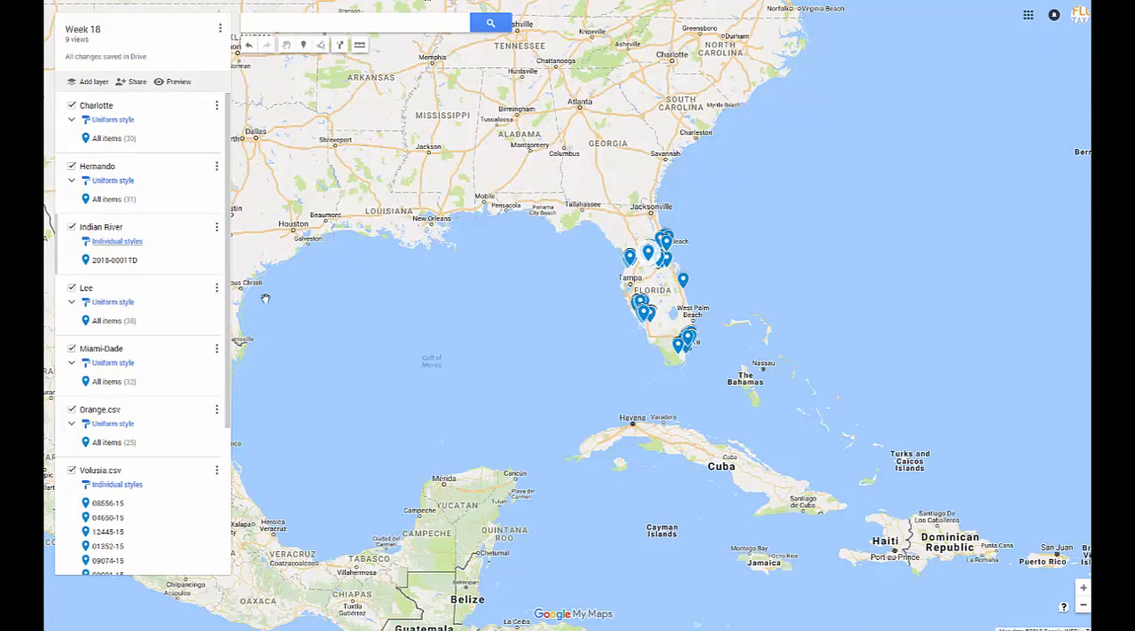
click(1082, 589)
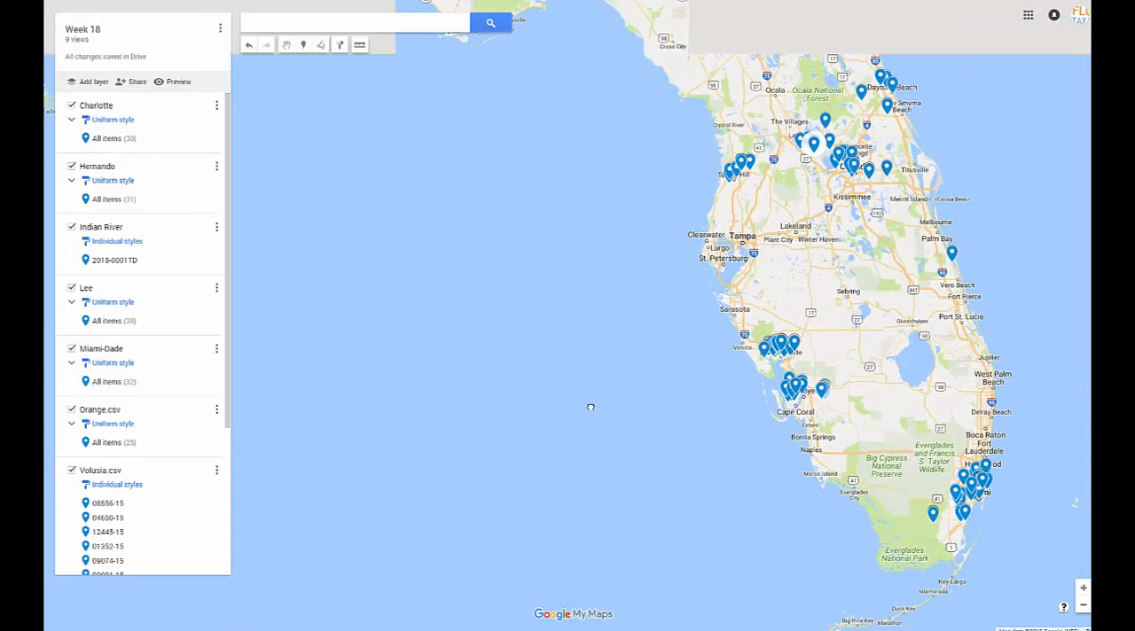
drag(590, 407, 767, 294)
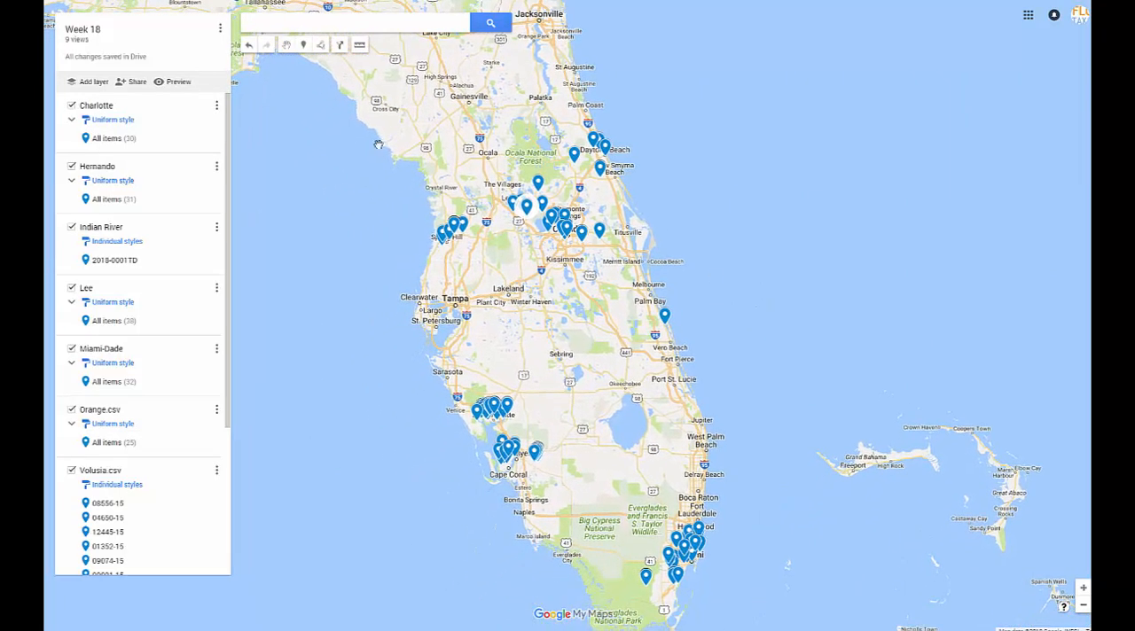
click(218, 33)
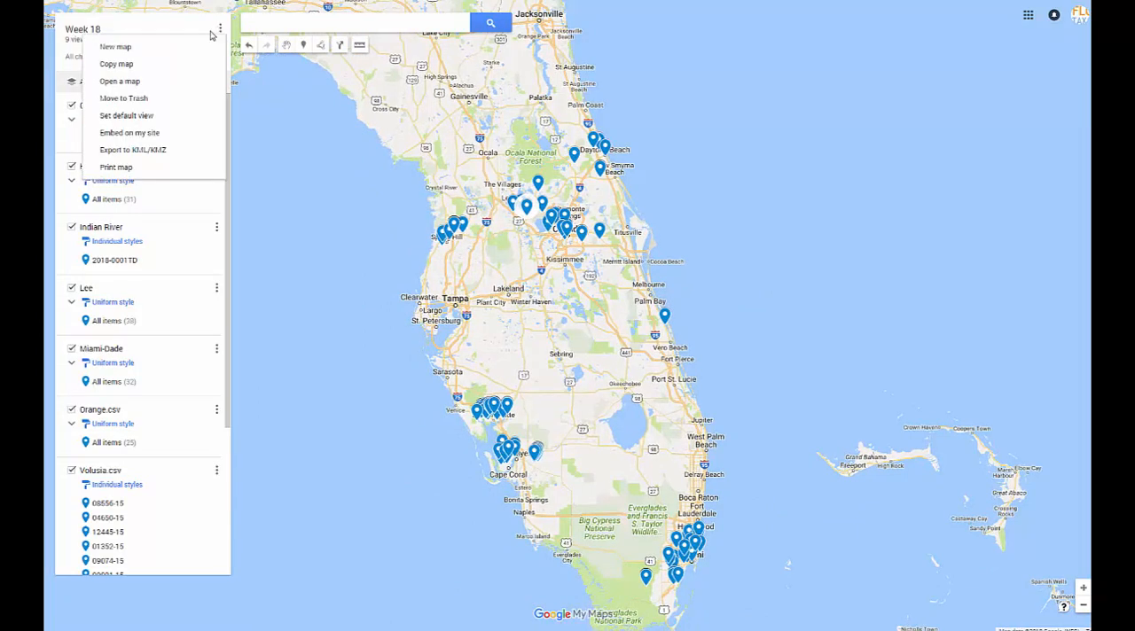
click(113, 113)
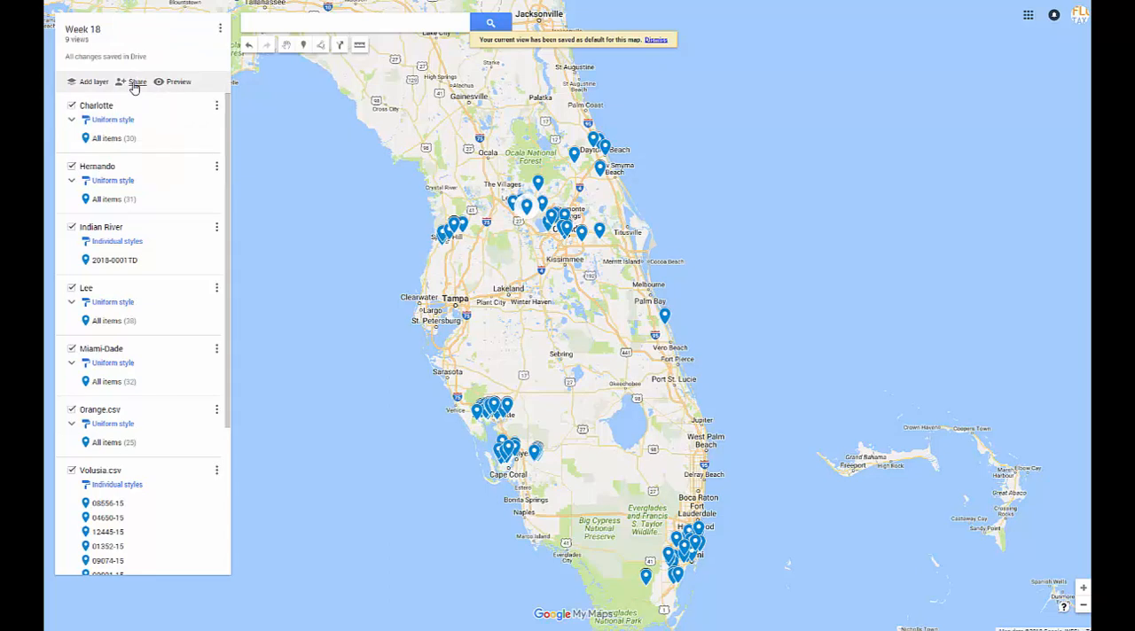
Open the Week 18 map's sharing settings and save link sharing as Off - Specific people.
click(134, 83)
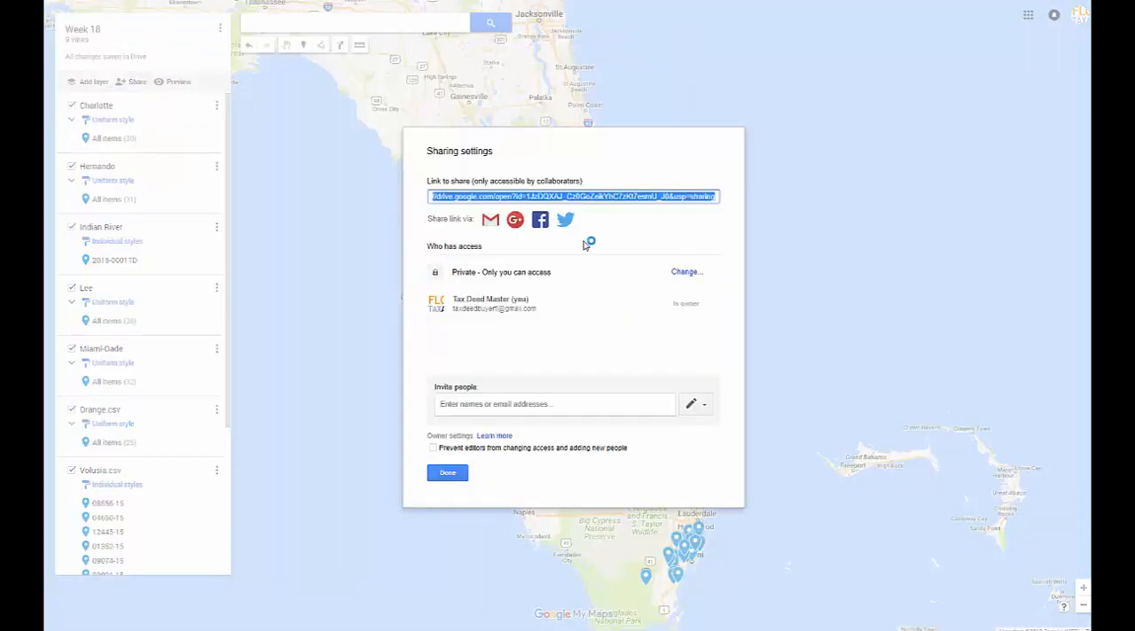
click(678, 272)
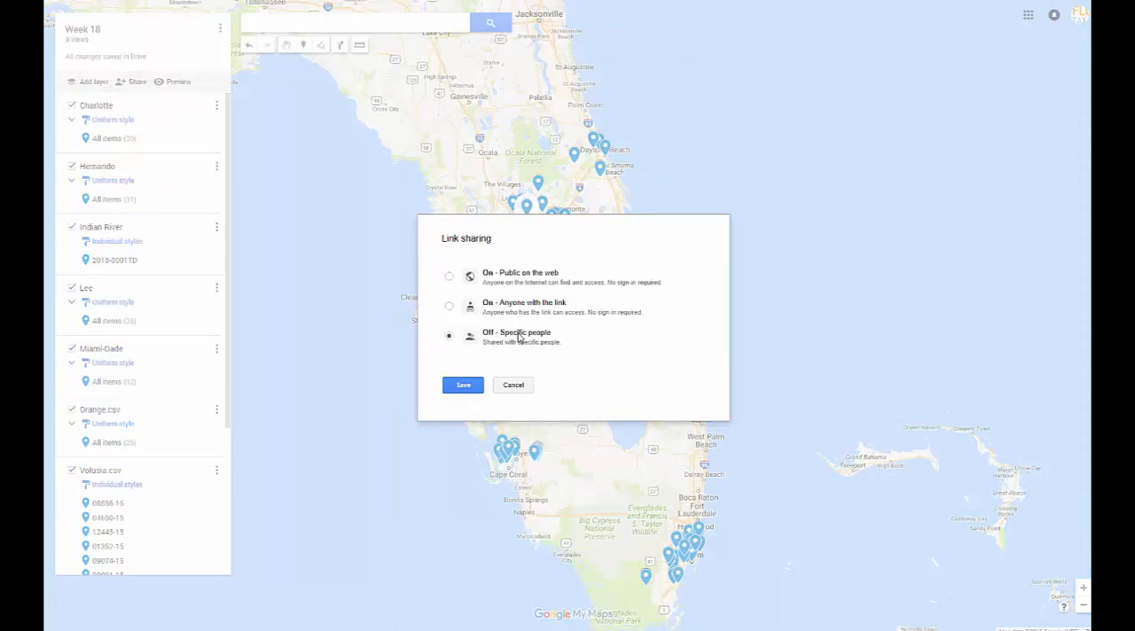
click(465, 391)
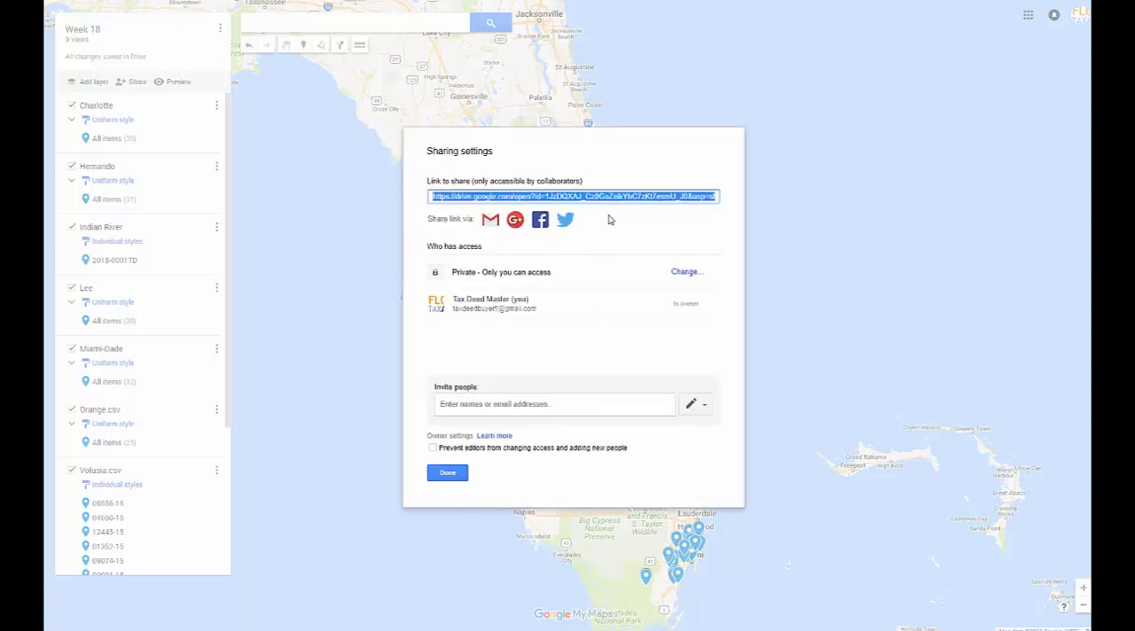
click(449, 405)
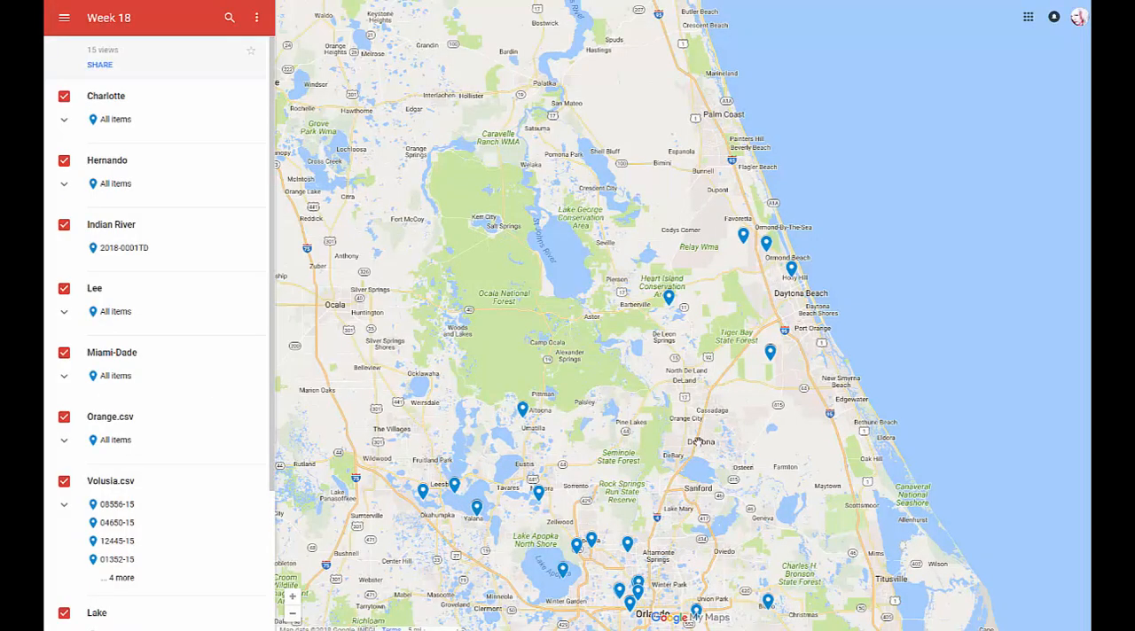
In the Week 18 map viewer, expand the Hernando layer's items, view the details of 2018-080TD, and return to the layer list.
drag(687, 392, 678, 334)
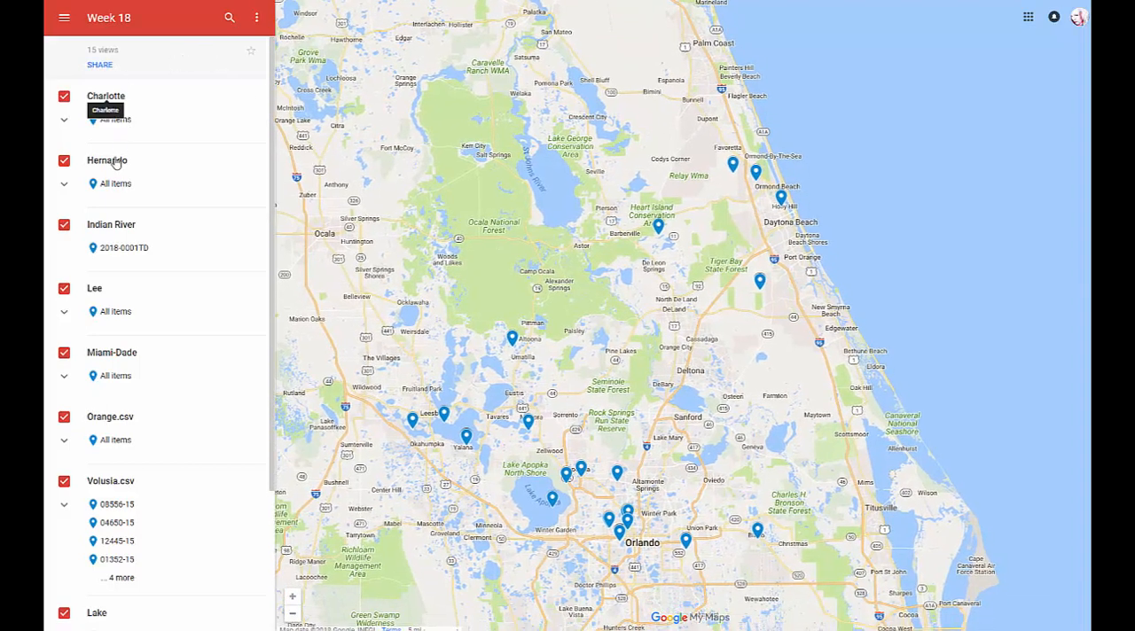
click(64, 188)
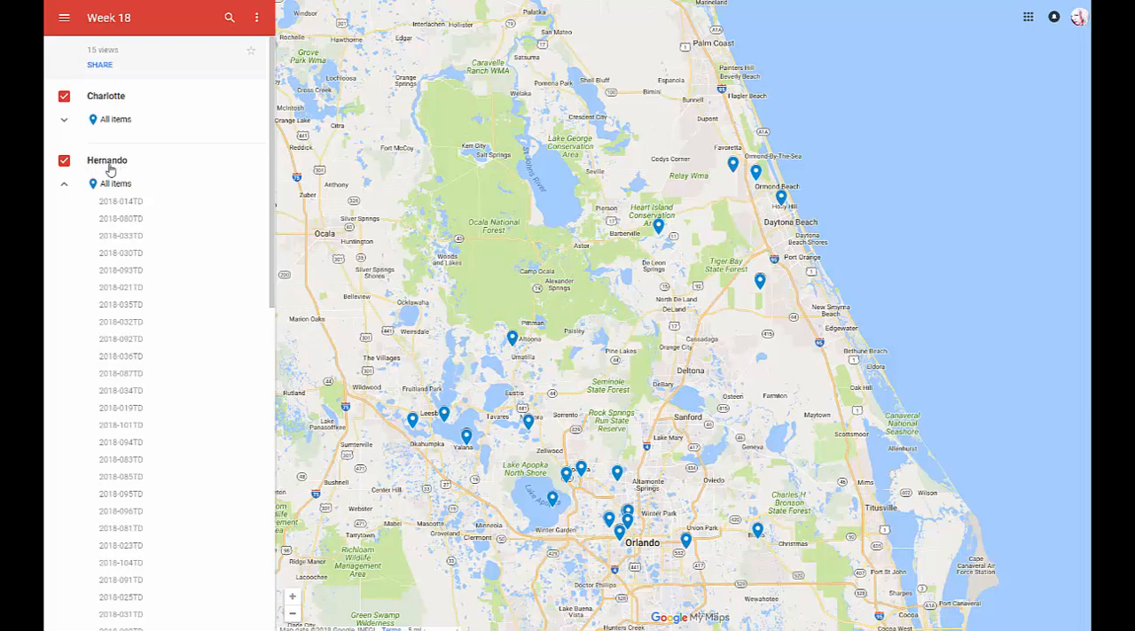
click(64, 185)
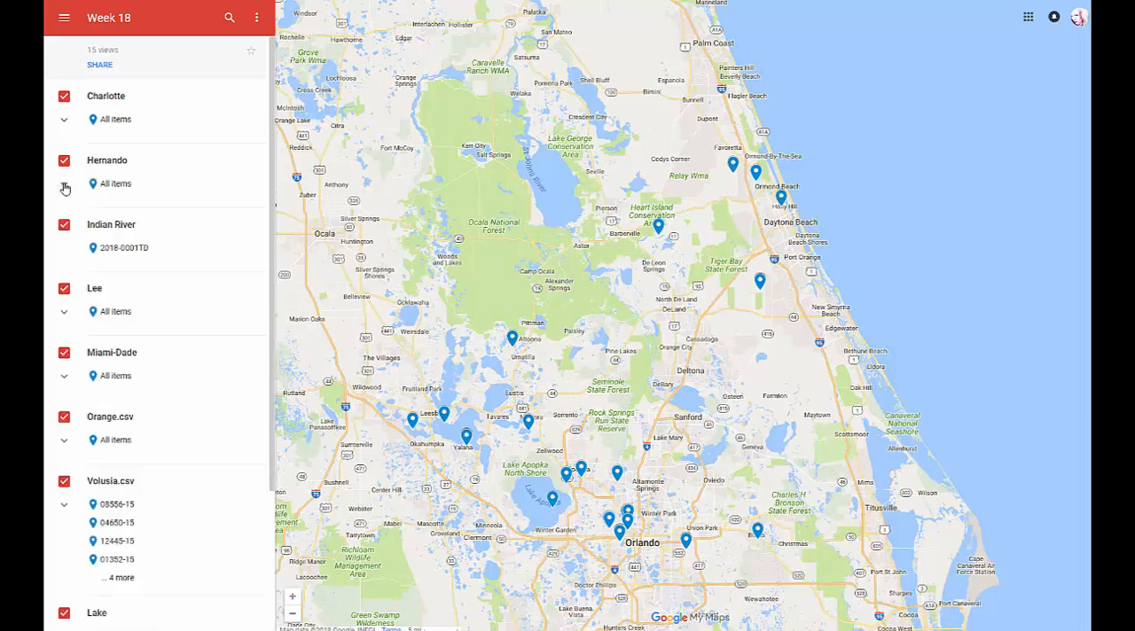
click(63, 185)
click(119, 222)
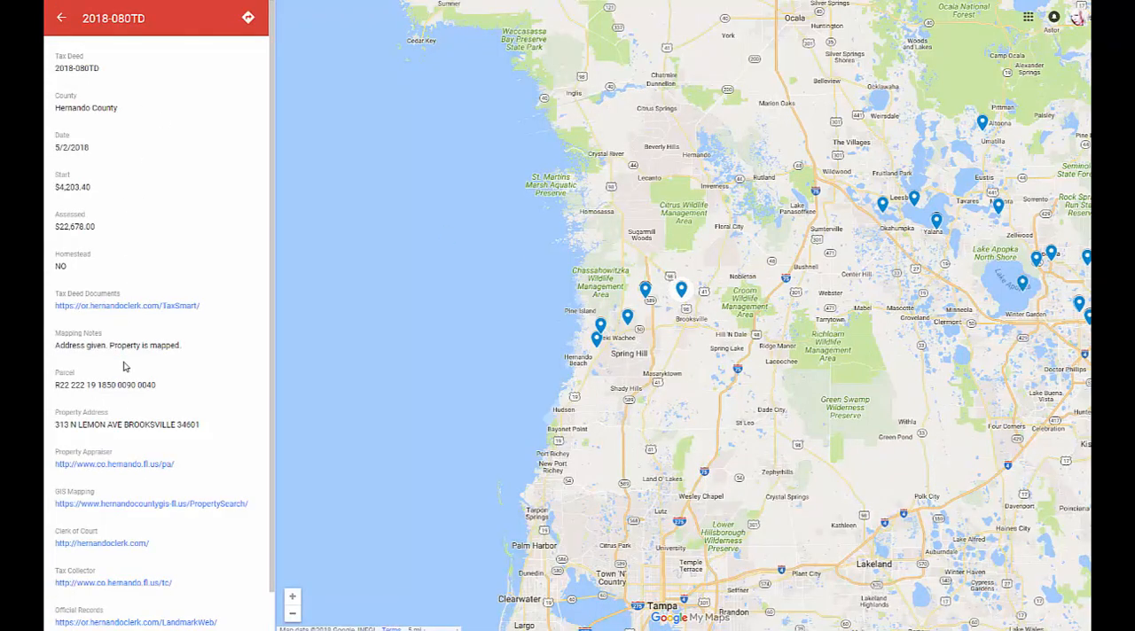
click(61, 18)
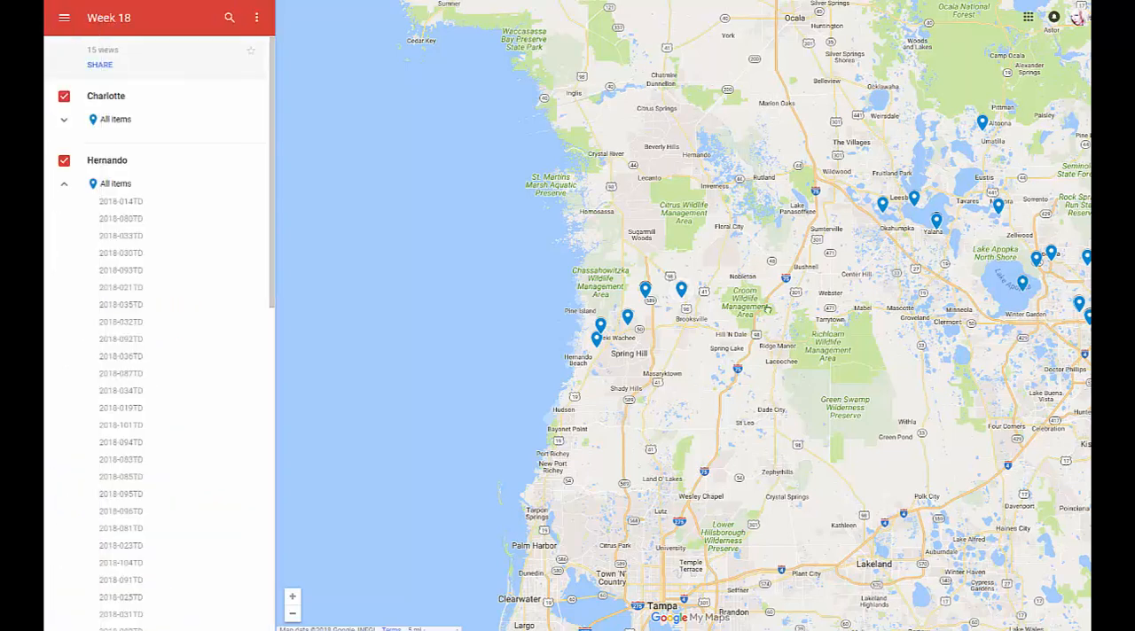
Open the Hernando placemark 2018-014TD on the map and review its property address, parcel number and county research links.
drag(768, 310, 747, 316)
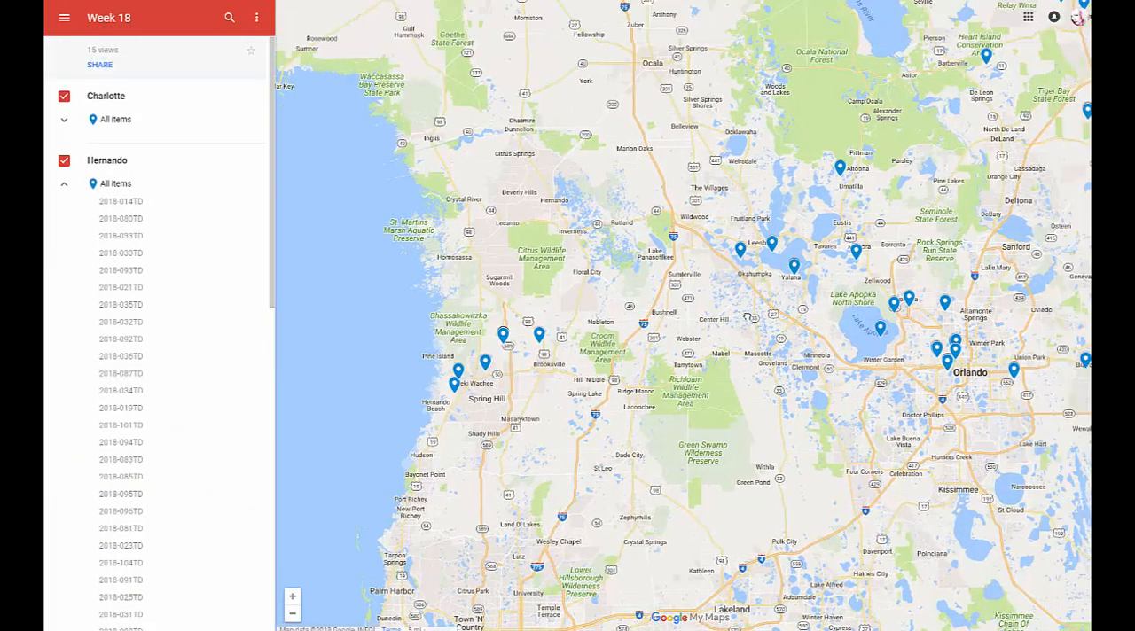
click(454, 384)
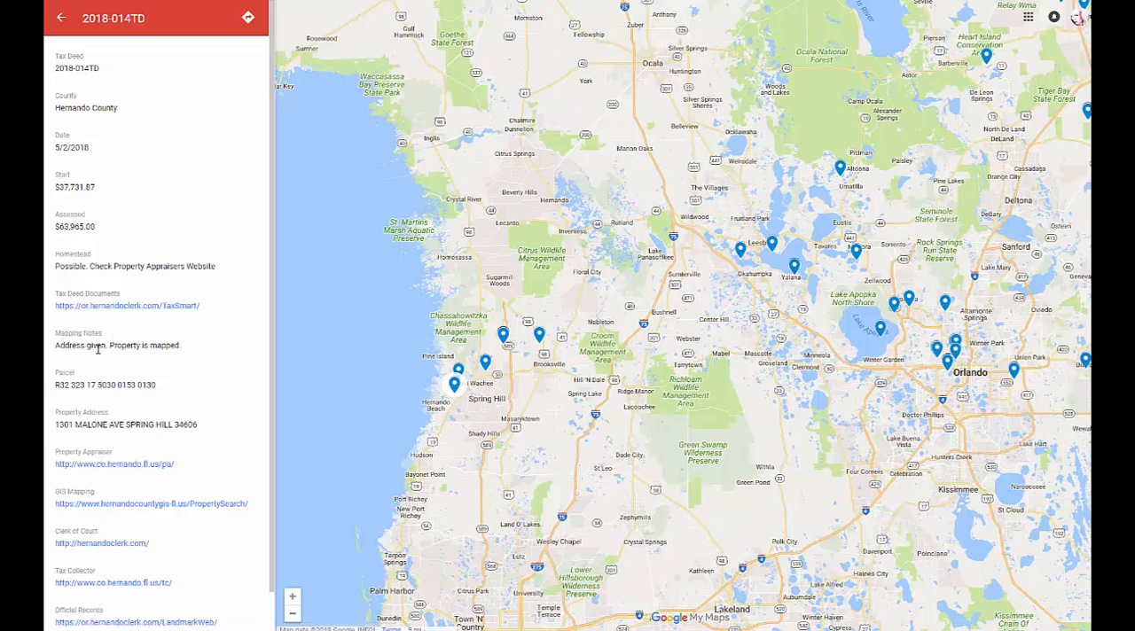
drag(55, 430, 228, 429)
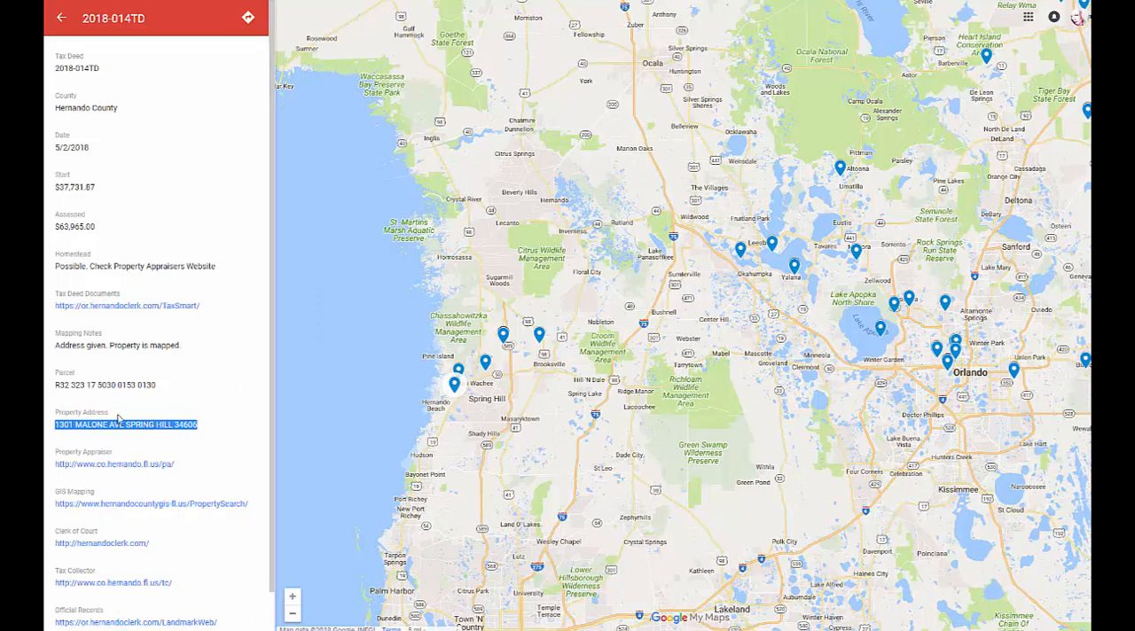
drag(54, 385, 155, 385)
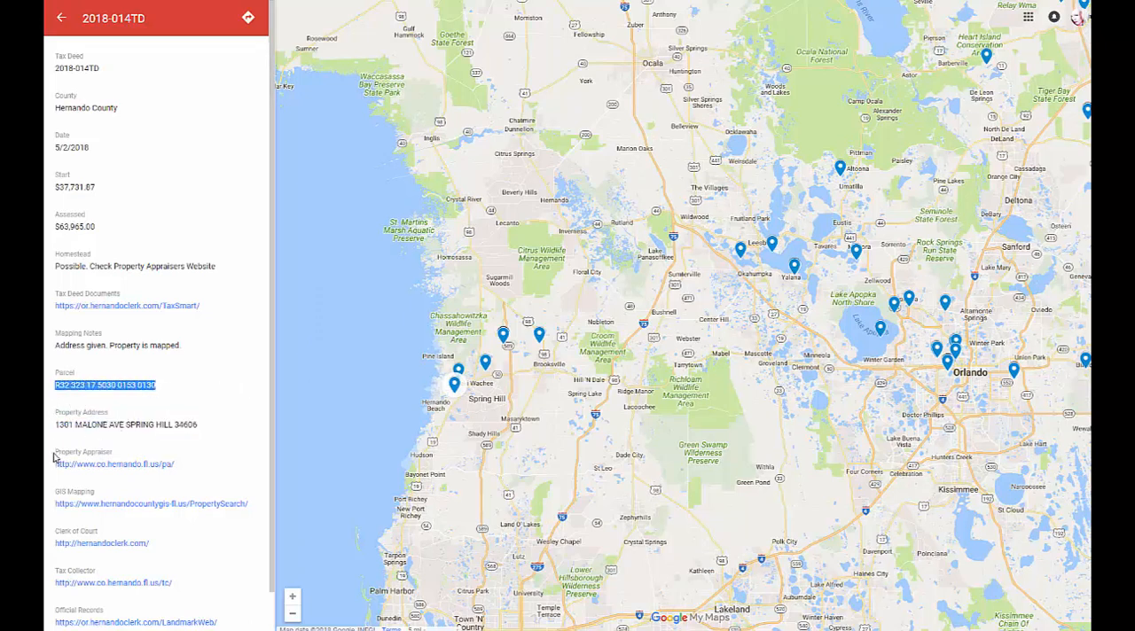
drag(53, 454, 179, 465)
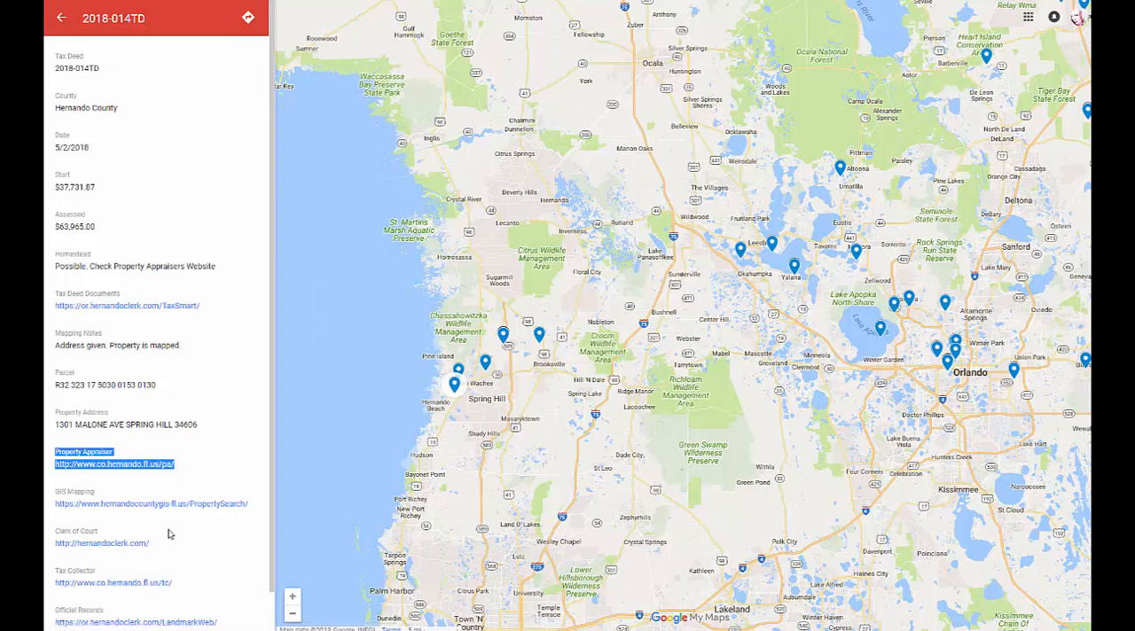
scroll(159, 529, down, 1)
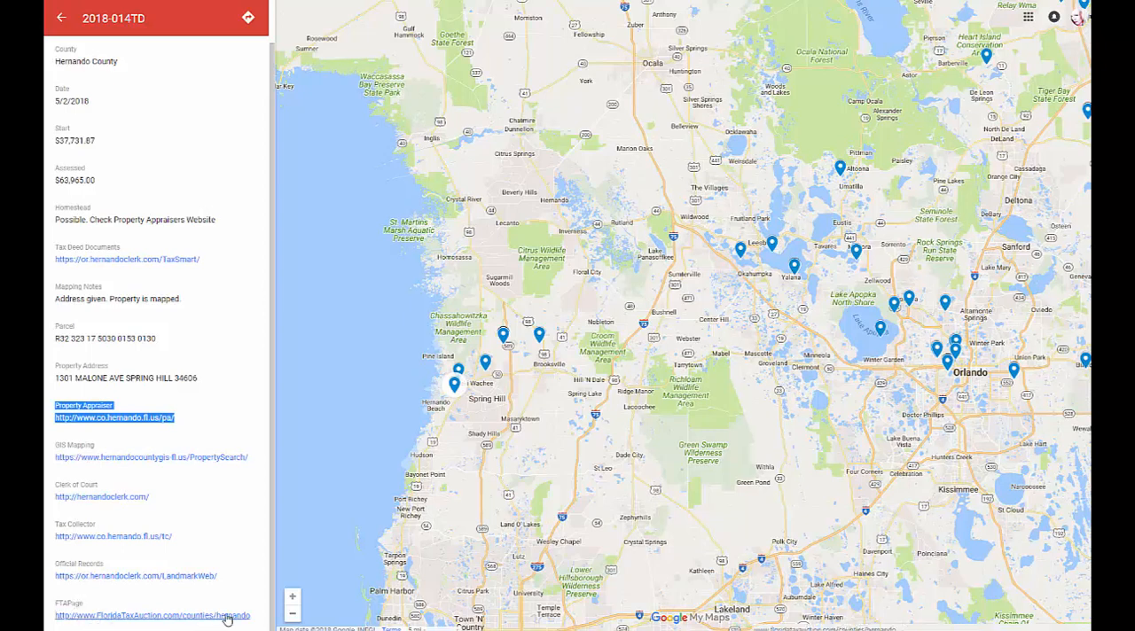
Open the record's FTAPage link and read the Hernando County page through its Upcoming Auctions explanations.
click(197, 616)
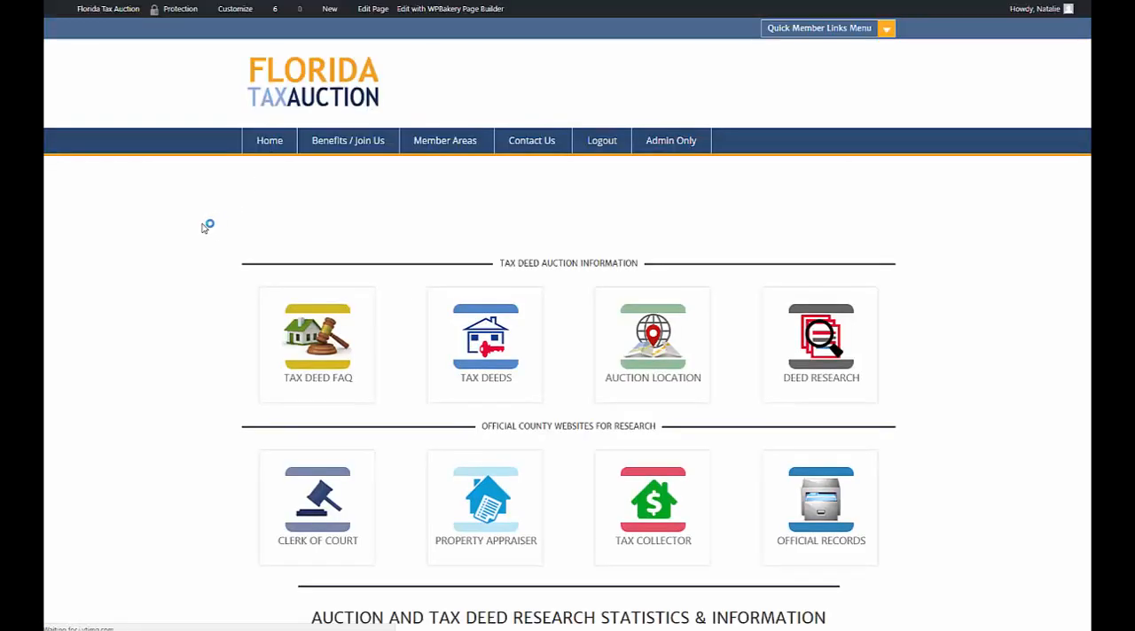
scroll(526, 315, down, 1)
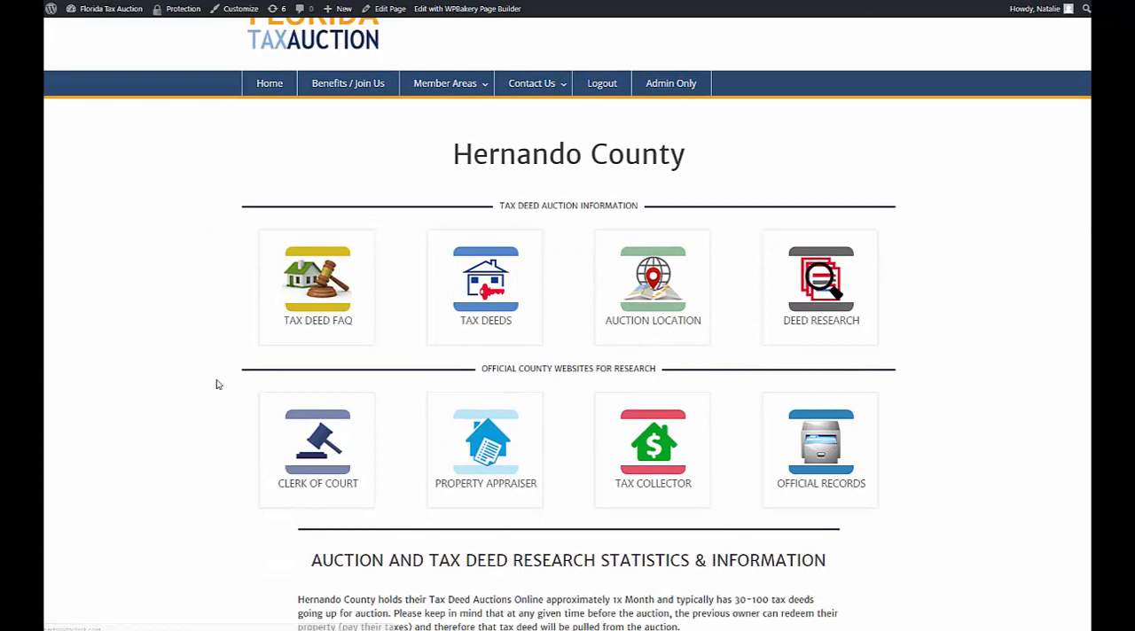
scroll(215, 384, down, 3)
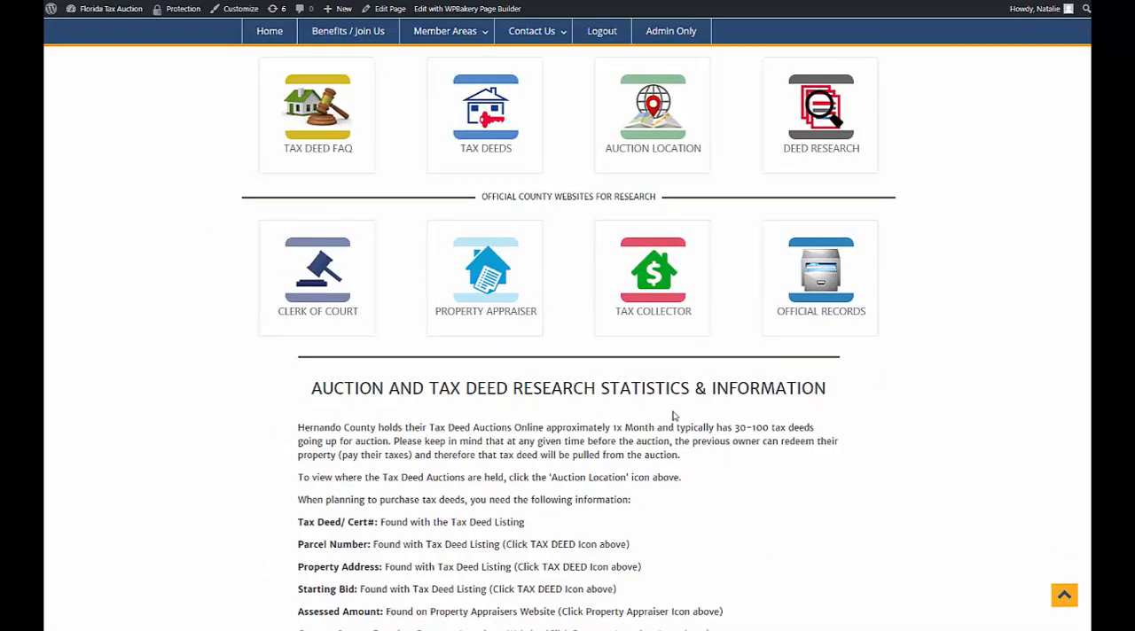
scroll(809, 400, down, 4)
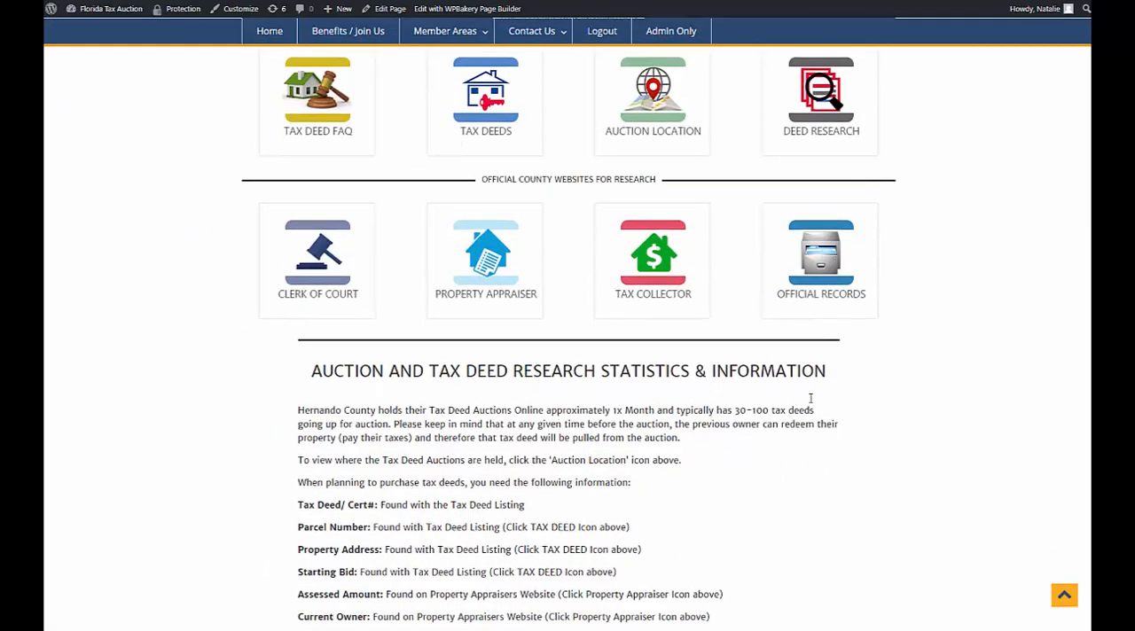
scroll(425, 344, down, 7)
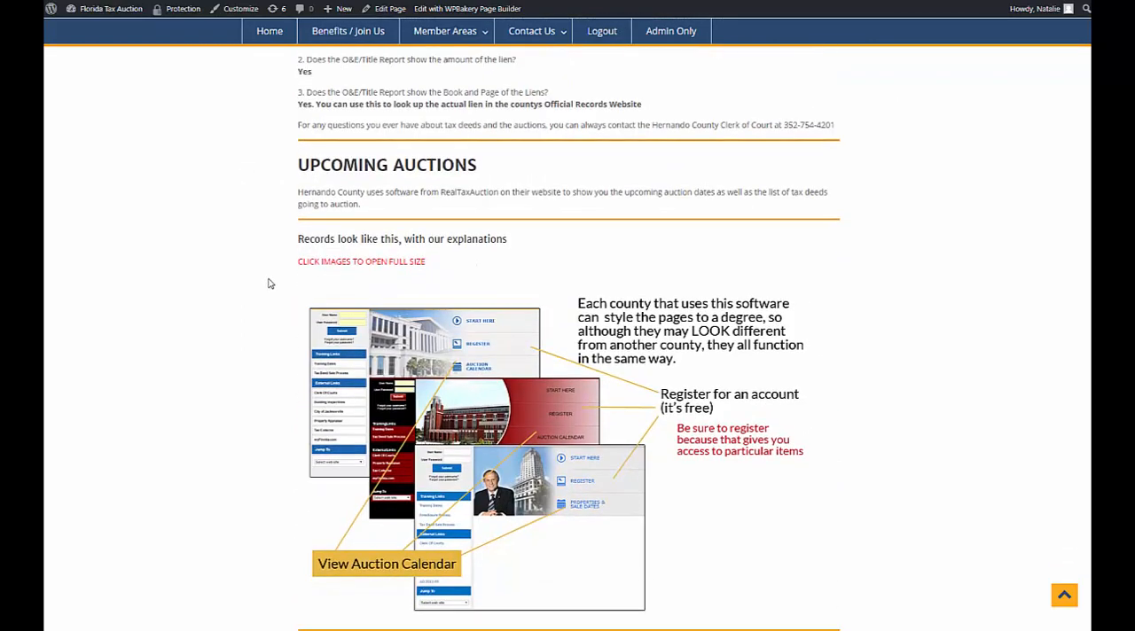
scroll(271, 281, down, 6)
scroll(271, 286, down, 20)
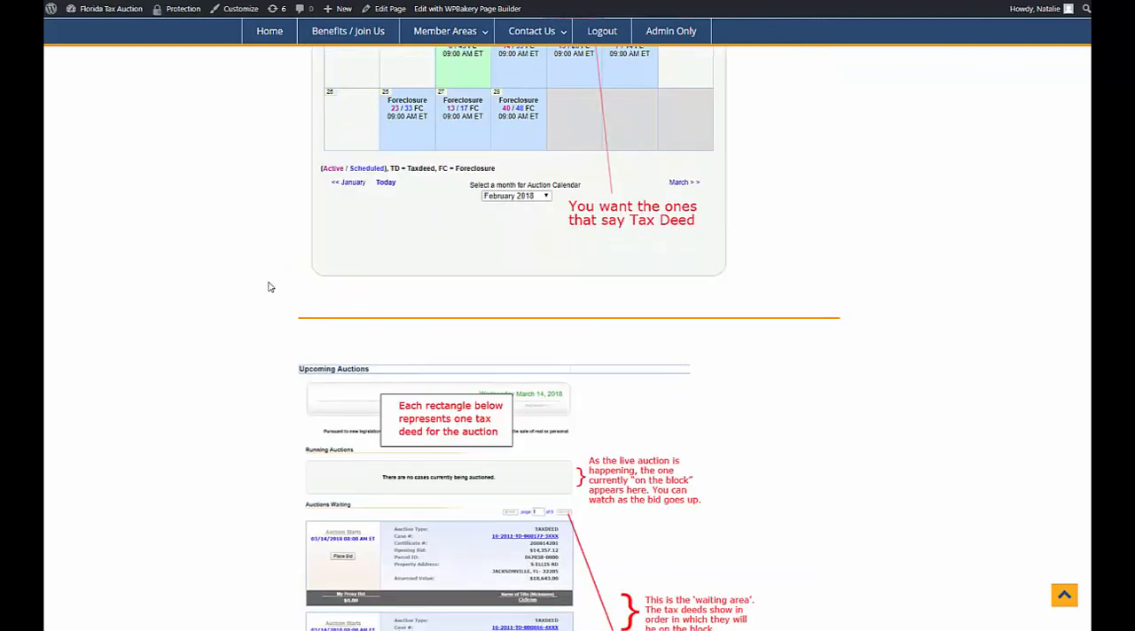
Read the Hernando County page's sections on downloading the tax deed list, researching the liens and participating in the auction.
scroll(270, 287, down, 14)
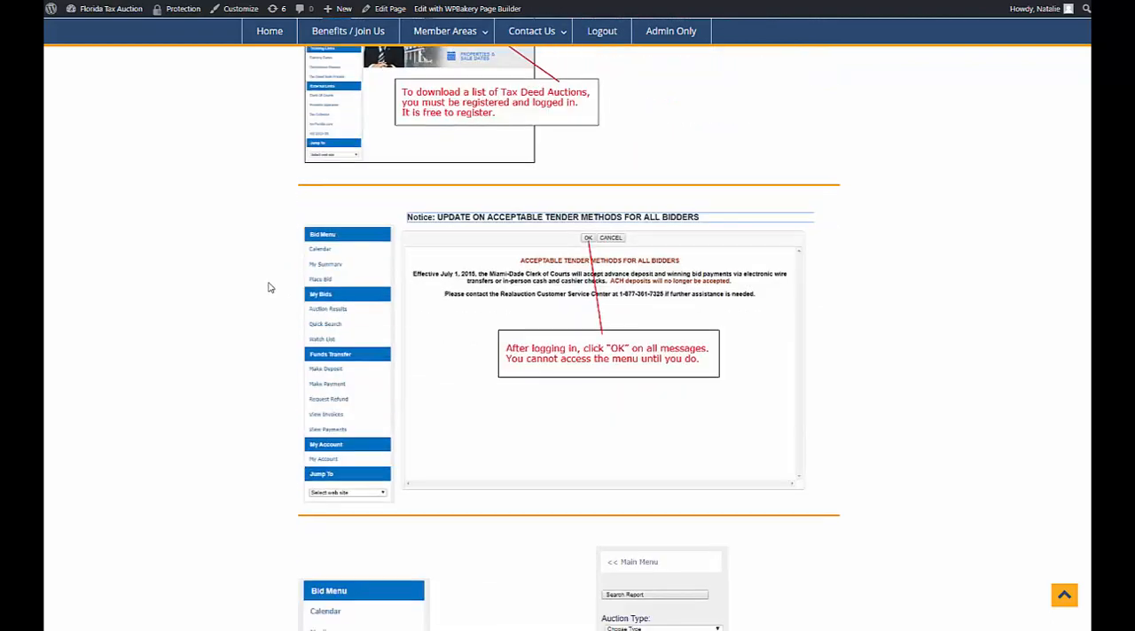
scroll(271, 286, down, 8)
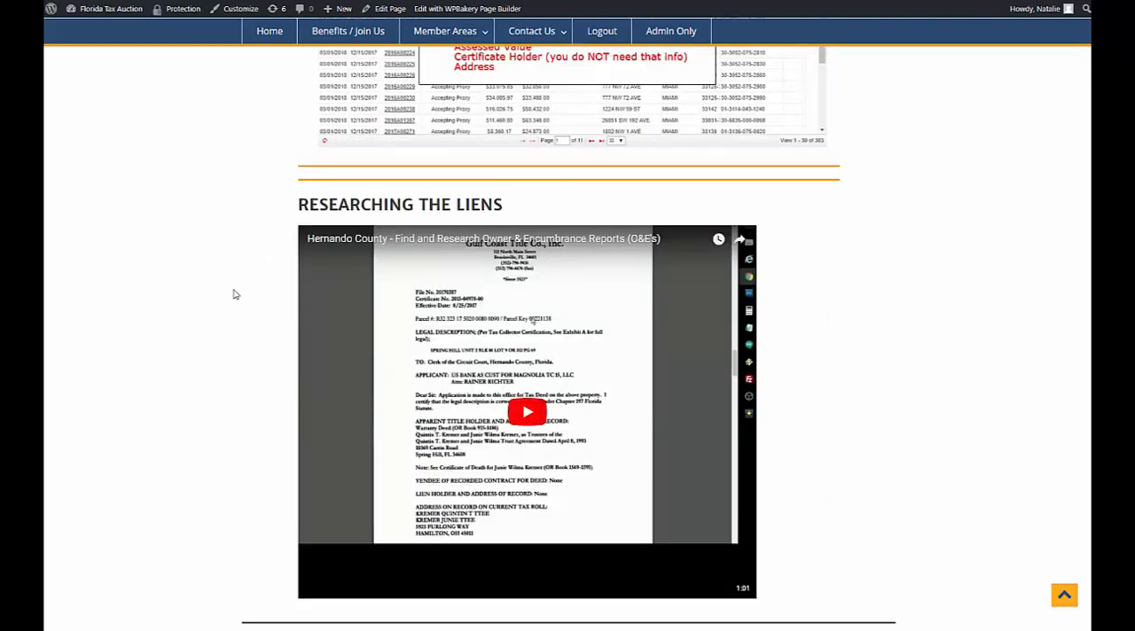
scroll(235, 295, down, 5)
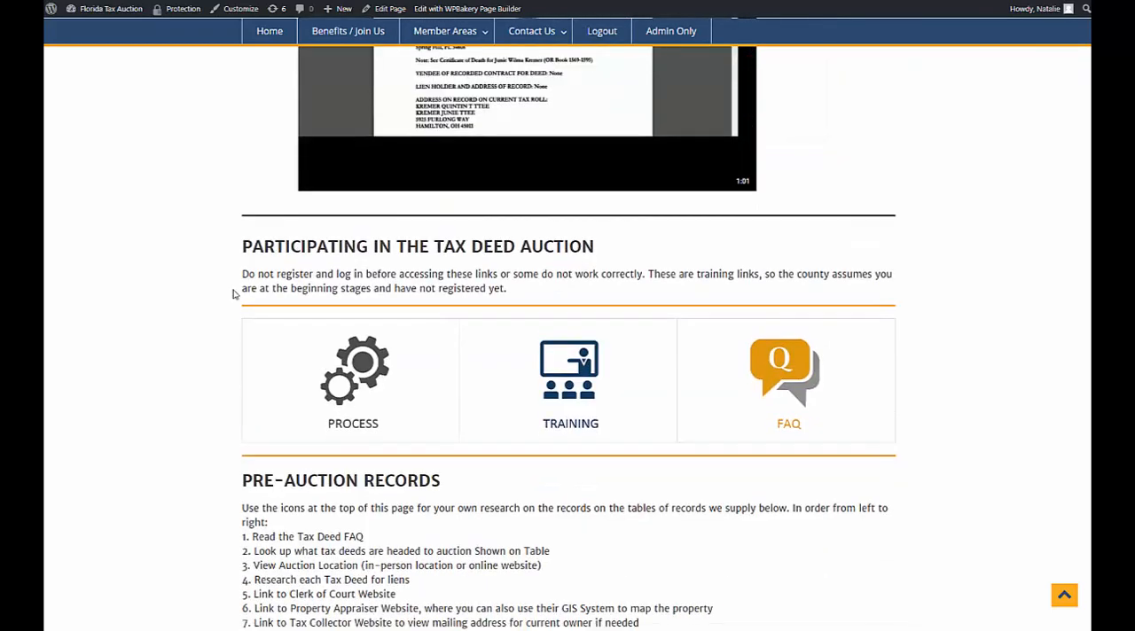
scroll(235, 288, down, 1)
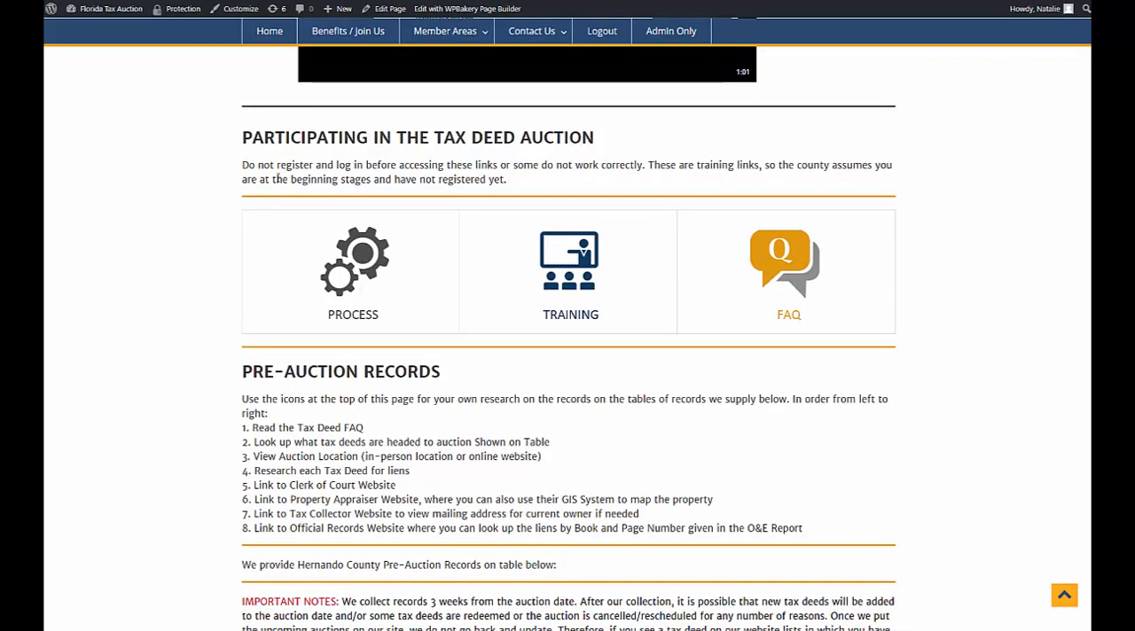
Review the Pre-Auction Records notes and weekly tables, examining the Week 16 Hernando County records and their OE, PA and OR links.
scroll(198, 412, down, 3)
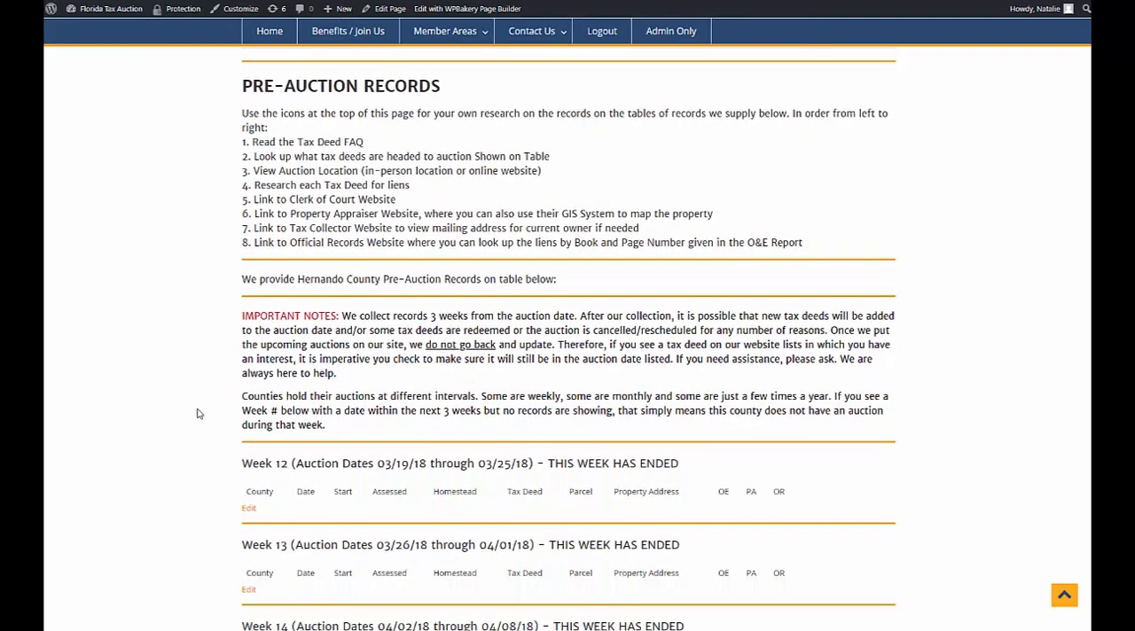
scroll(197, 412, down, 4)
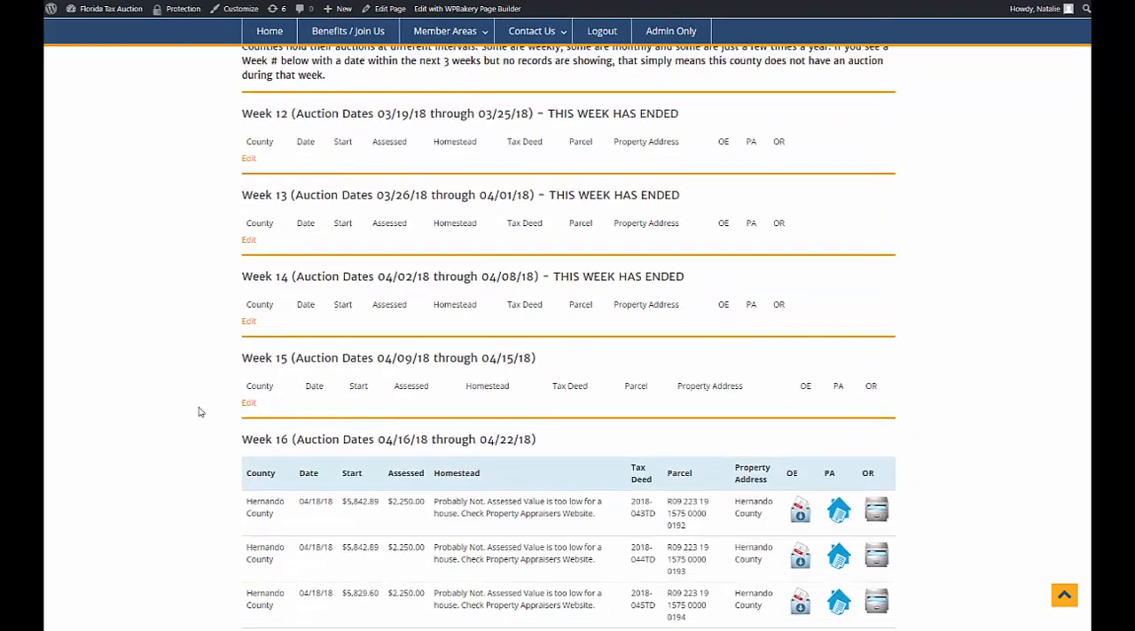
scroll(199, 412, down, 2)
scroll(211, 293, down, 1)
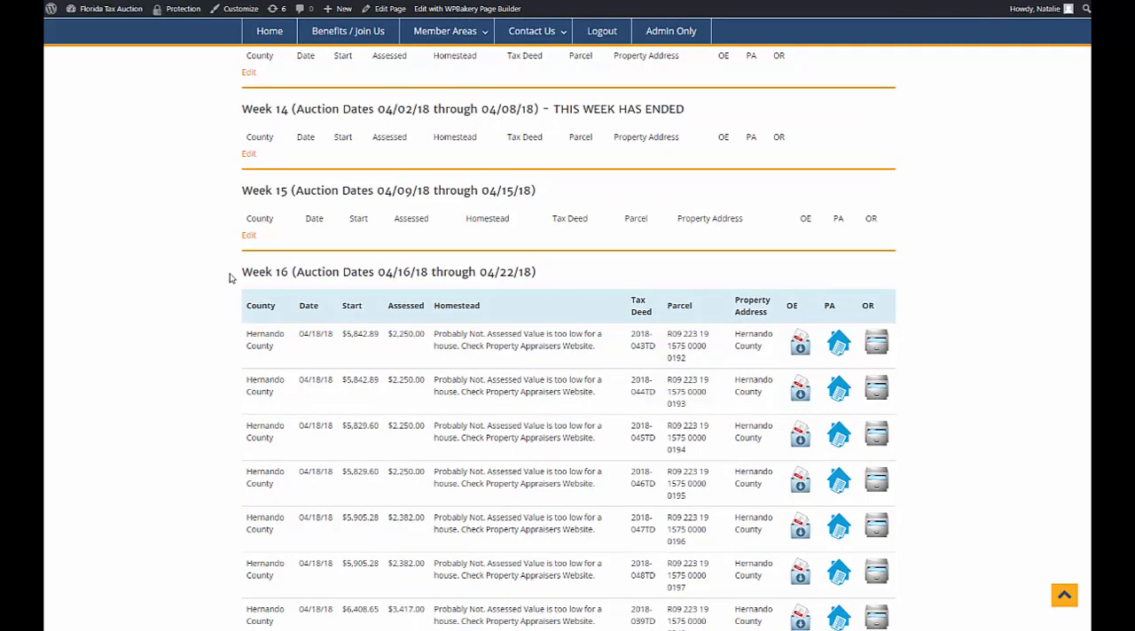
drag(243, 271, 294, 271)
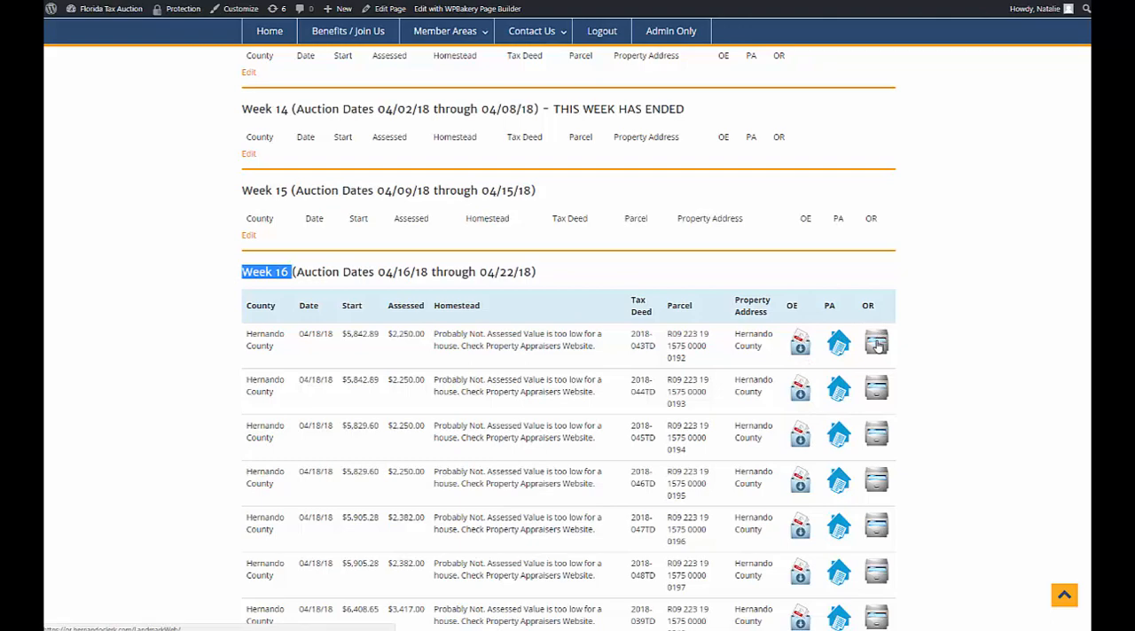
scroll(914, 345, down, 5)
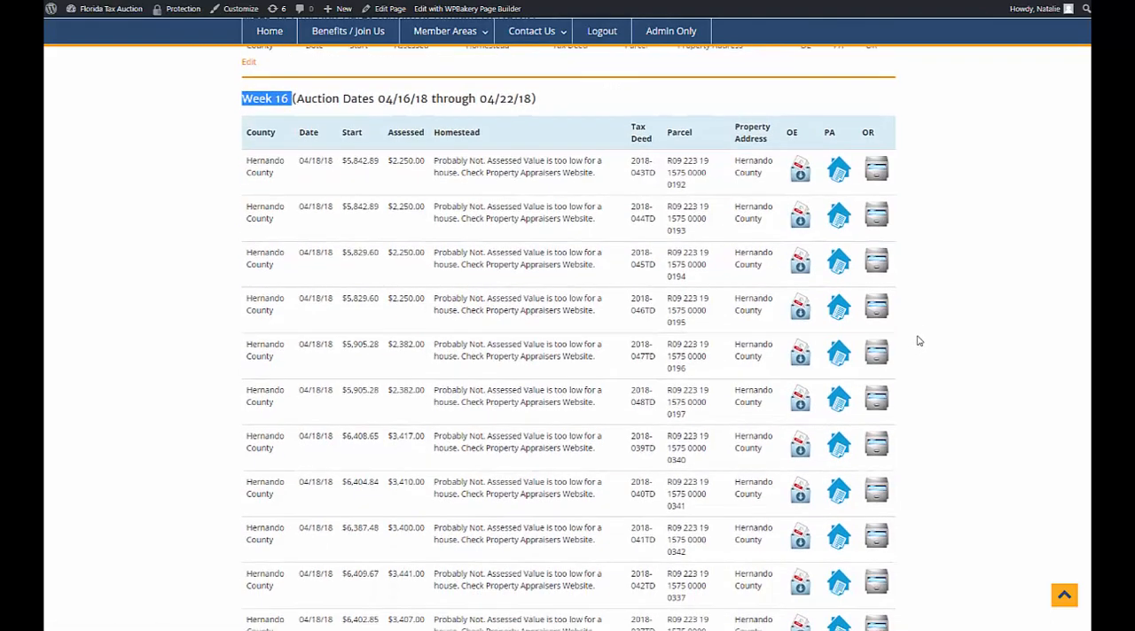
scroll(918, 341, down, 4)
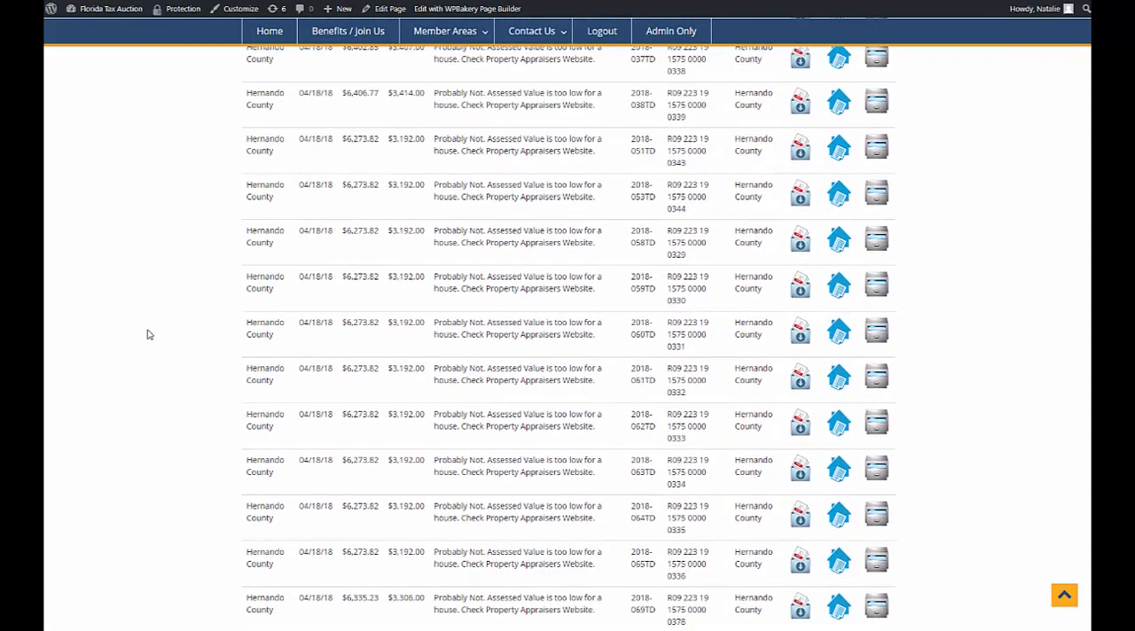